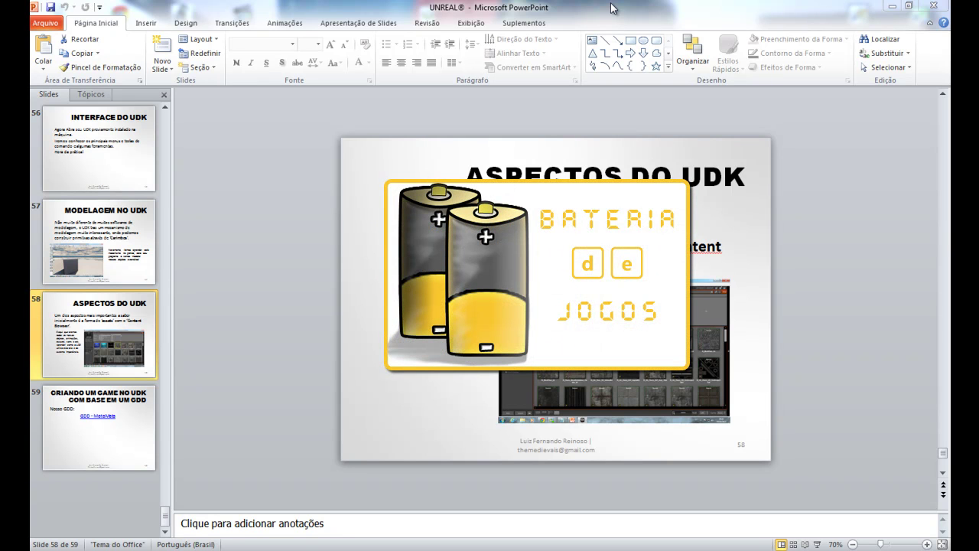
# Step: Display slide 57, 'MODELAGEM NO UDK', from the Slides pane thumbnails
pyautogui.click(77, 246)
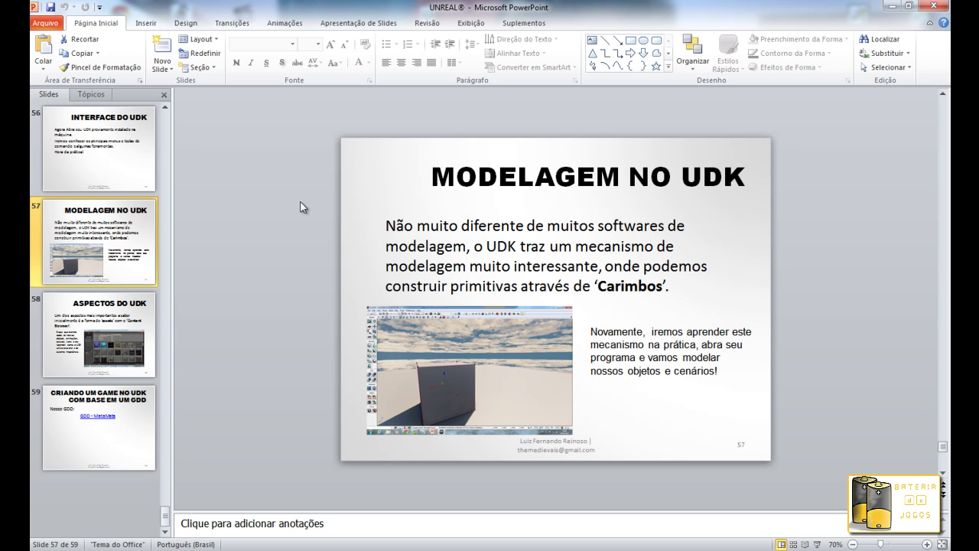
# Step: Go back to slide 58, 'ASPECTOS DO UDK', in PowerPoint
pyautogui.click(122, 303)
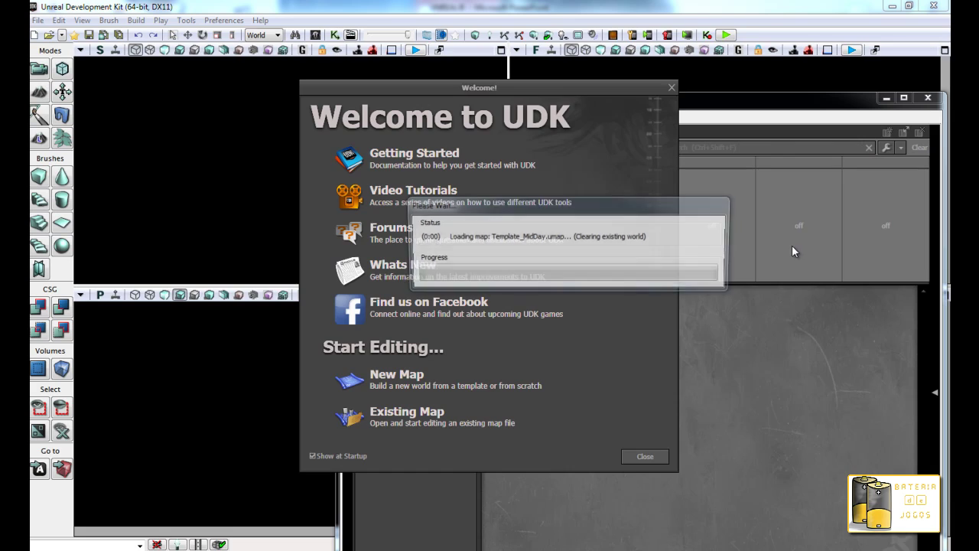
# Step: Close the Welcome screen, then reopen the Content Browser from the toolbar and maximize it
pyautogui.click(649, 455)
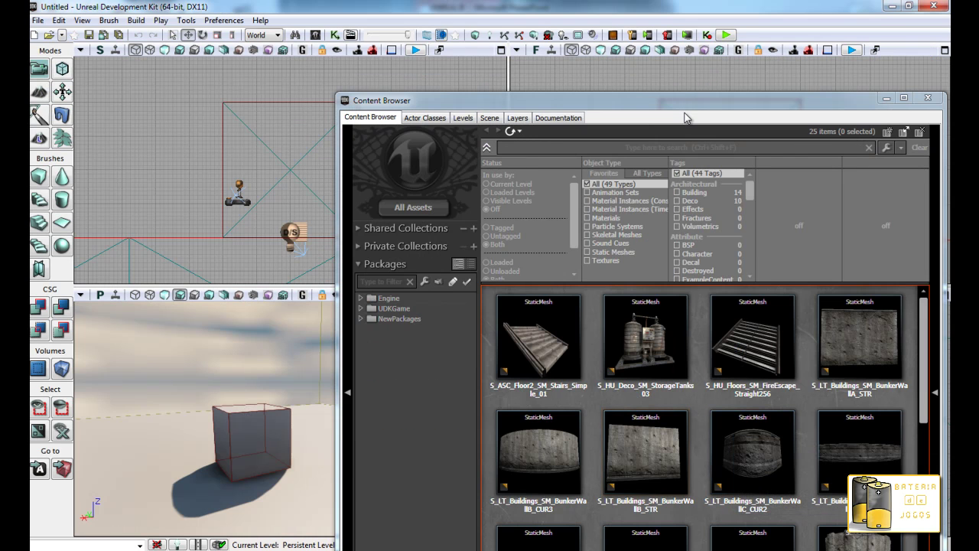
pyautogui.moveTo(683, 113); pyautogui.dragTo(502, 81)
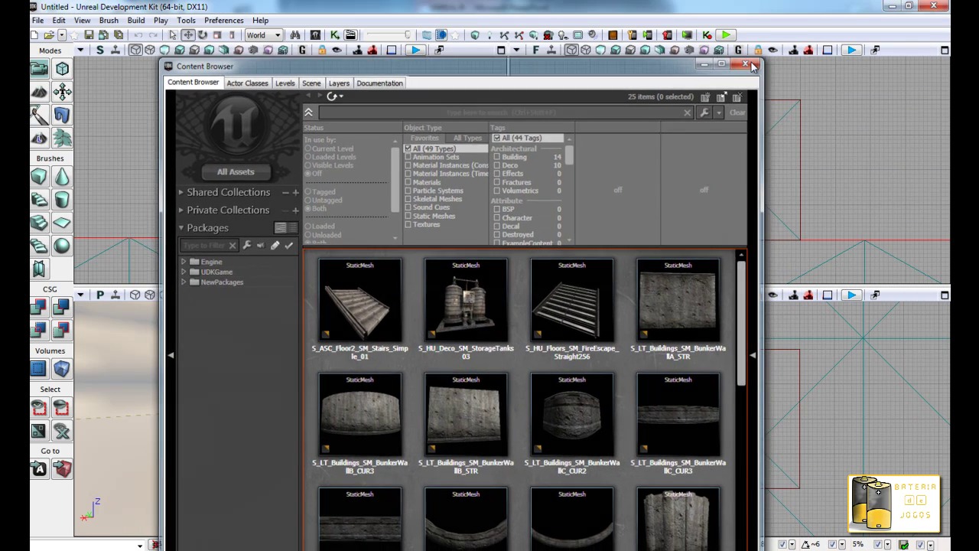
pyautogui.click(747, 65)
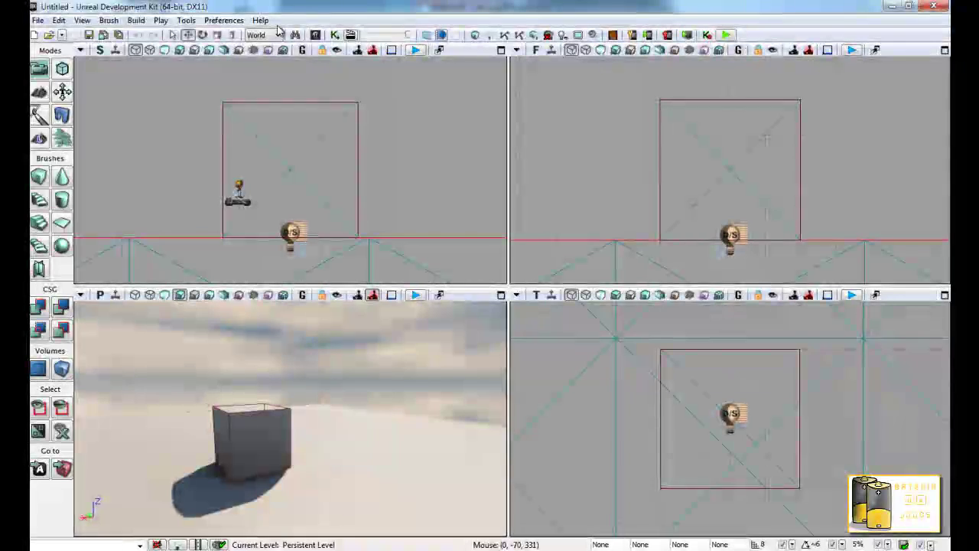
pyautogui.click(317, 35)
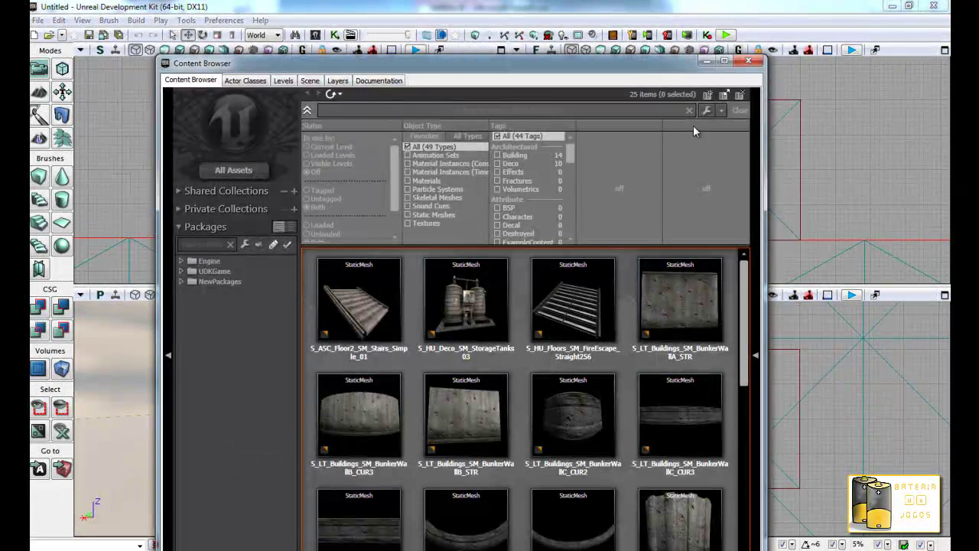
pyautogui.click(722, 66)
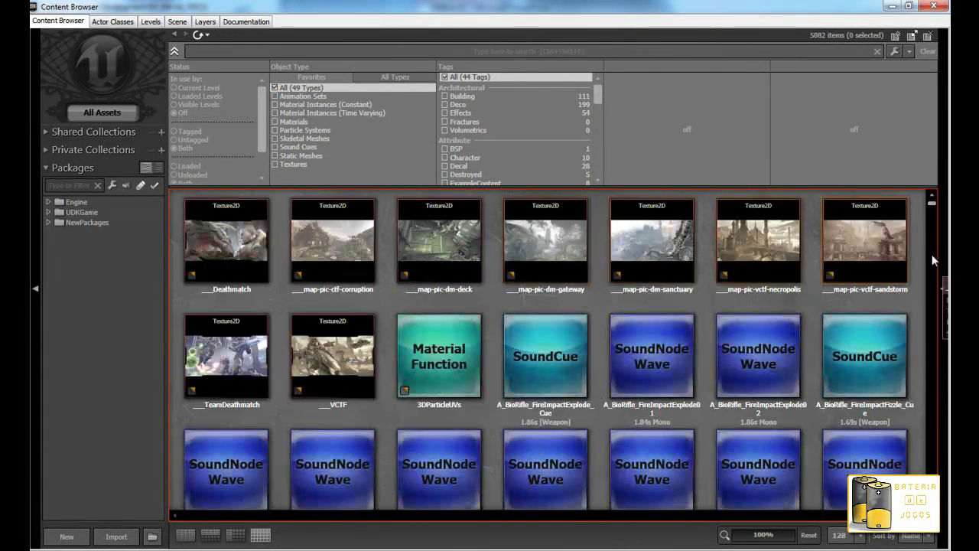
# Step: Inspect the gateway map texture's properties, then select the A_BioRifle_FireImpactExplode01 sound and browse down
pyautogui.doubleClick(533, 263)
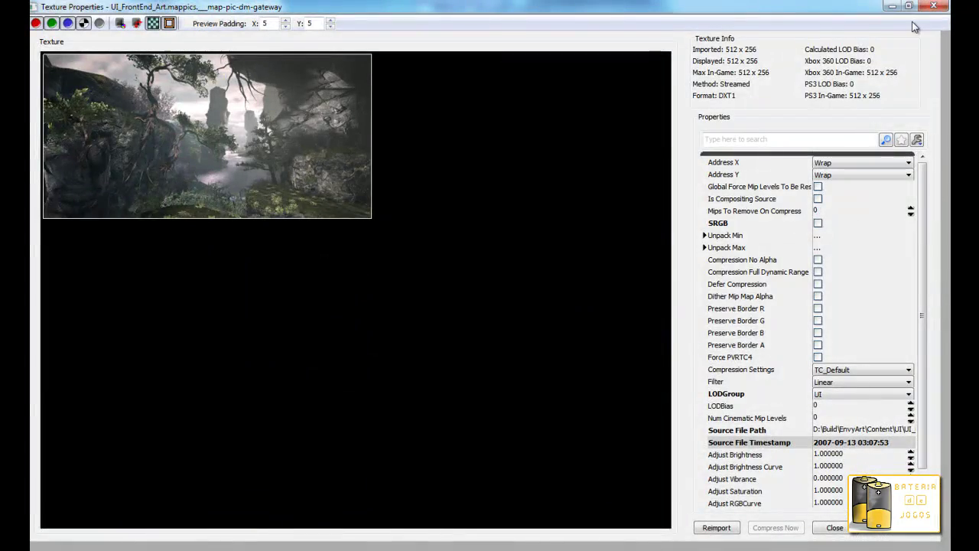
pyautogui.click(934, 8)
pyautogui.click(639, 360)
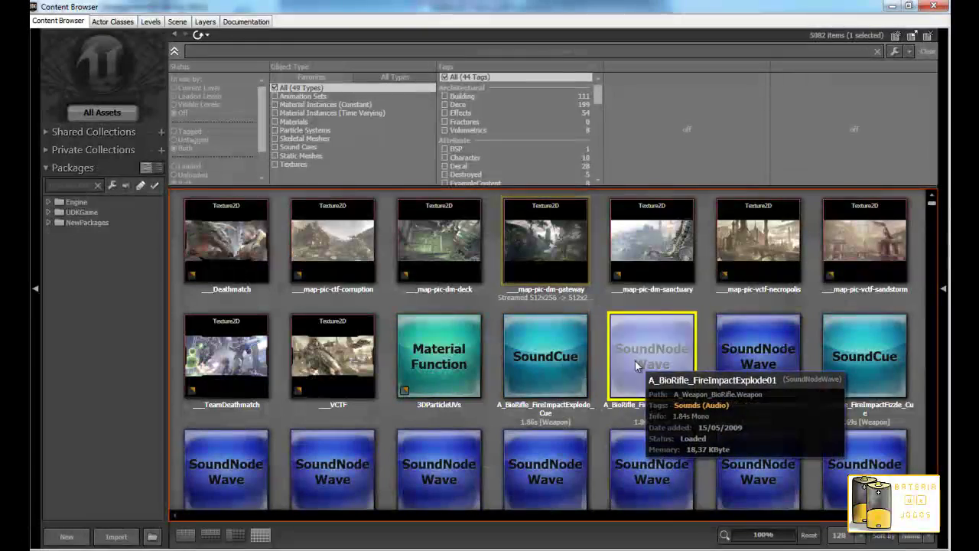
pyautogui.scroll(-2, 520, 315)
pyautogui.scroll(-5, 367, 336)
pyautogui.scroll(-5, 357, 338)
pyautogui.scroll(-5, 360, 338)
pyautogui.scroll(-5, 360, 339)
pyautogui.scroll(-5, 374, 316)
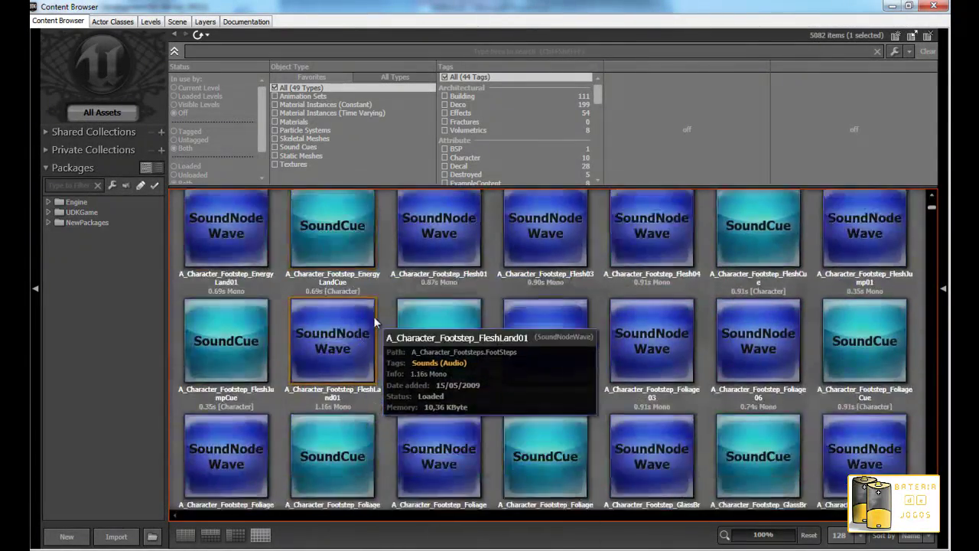
pyautogui.scroll(-5, 374, 316)
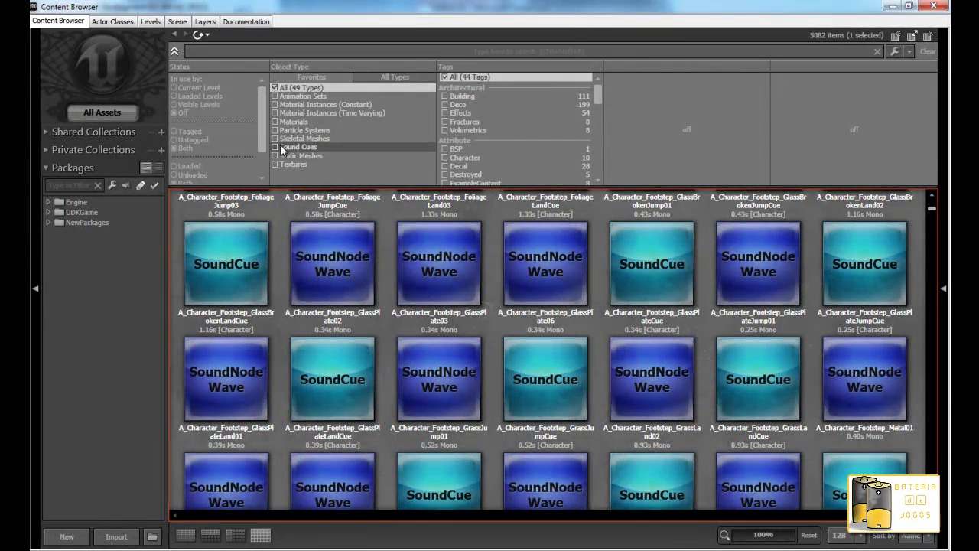
# Step: Try the Static Mesh type filter and full type list, returning to showing all assets
pyautogui.click(277, 157)
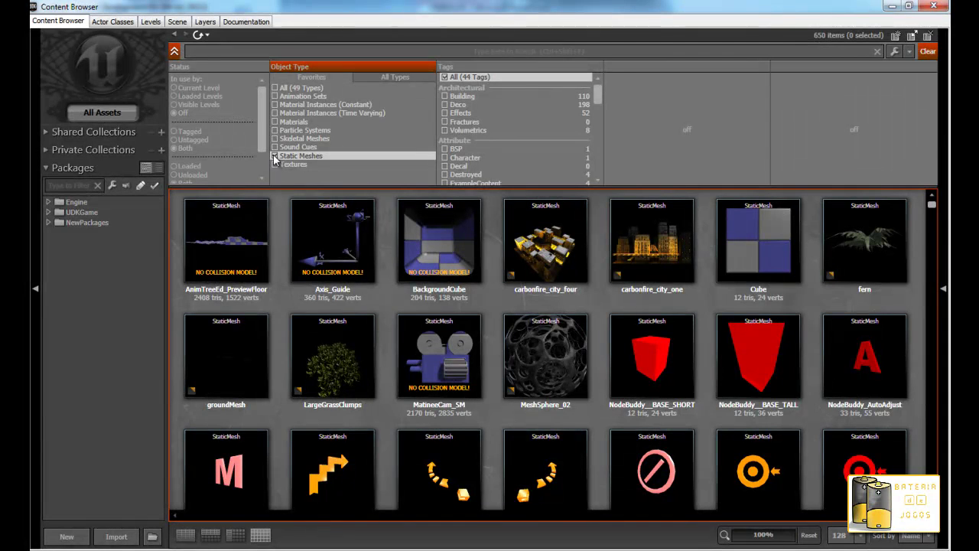
pyautogui.click(275, 156)
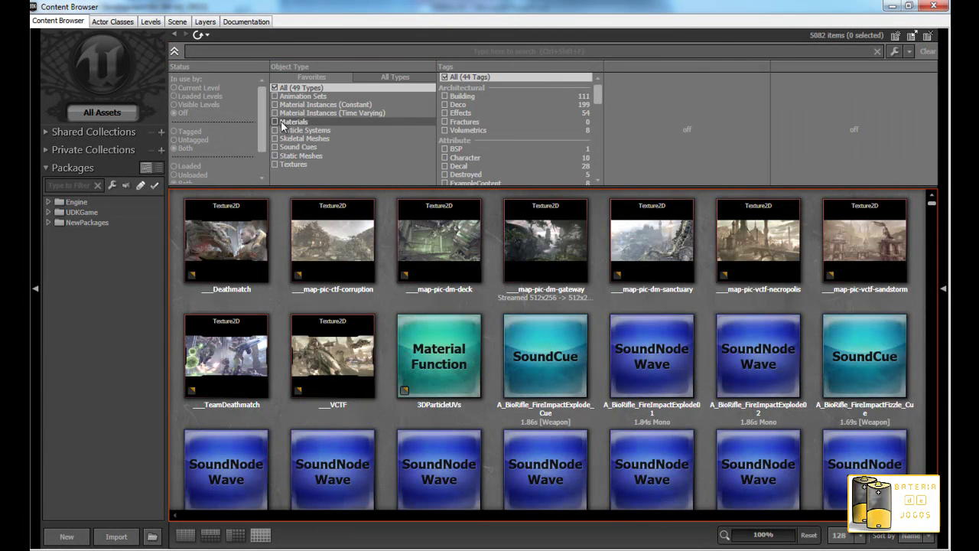
pyautogui.click(383, 77)
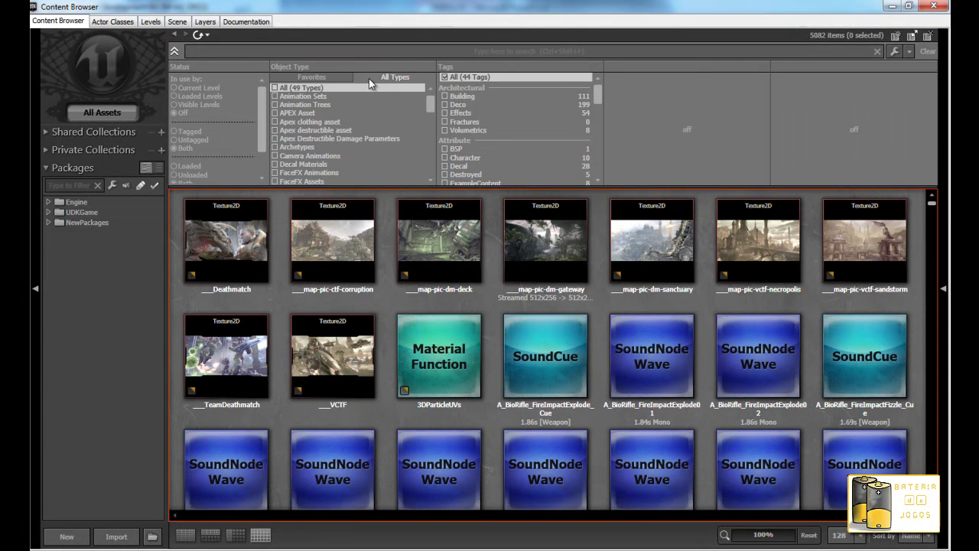
pyautogui.click(308, 80)
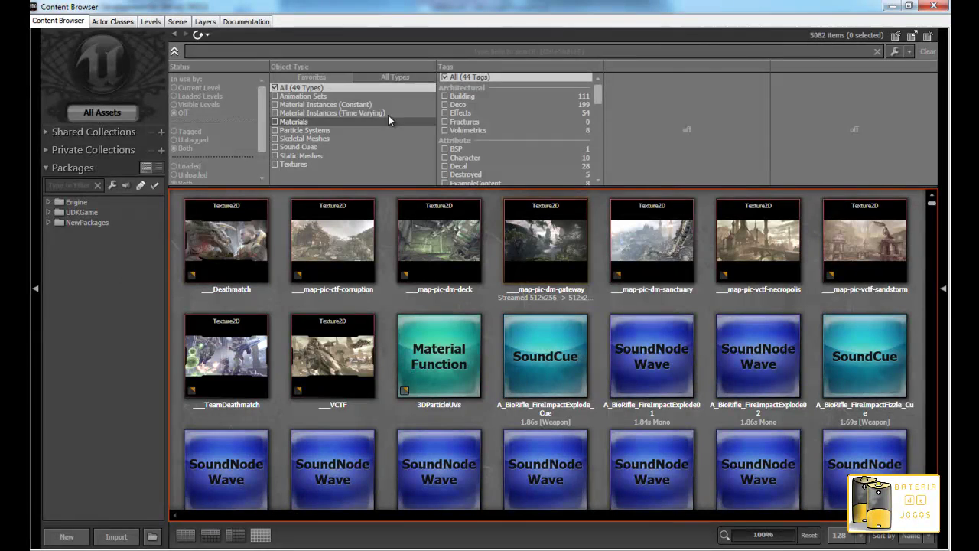
# Step: Browse the Actor Classes tab with Common collapsed, then the Levels and Scene tabs
pyautogui.click(132, 24)
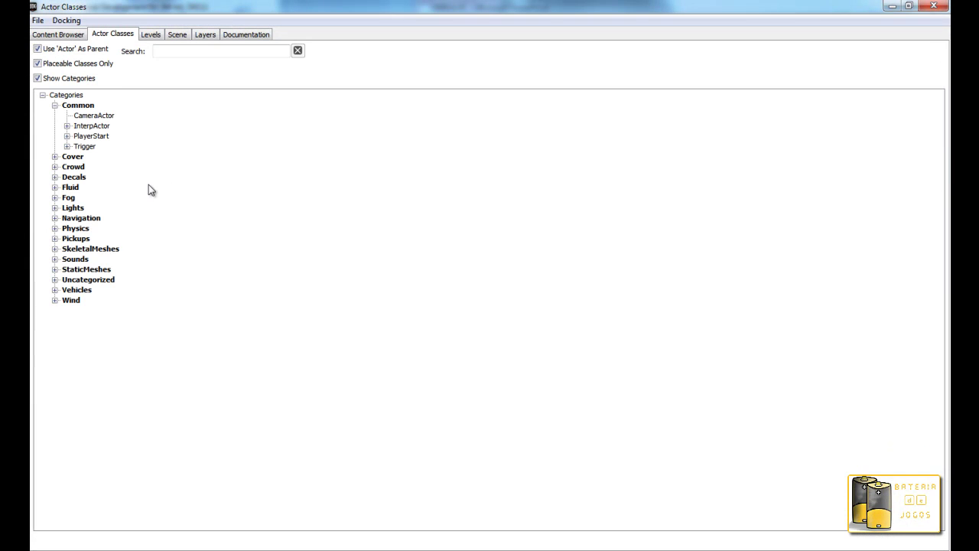
pyautogui.click(54, 105)
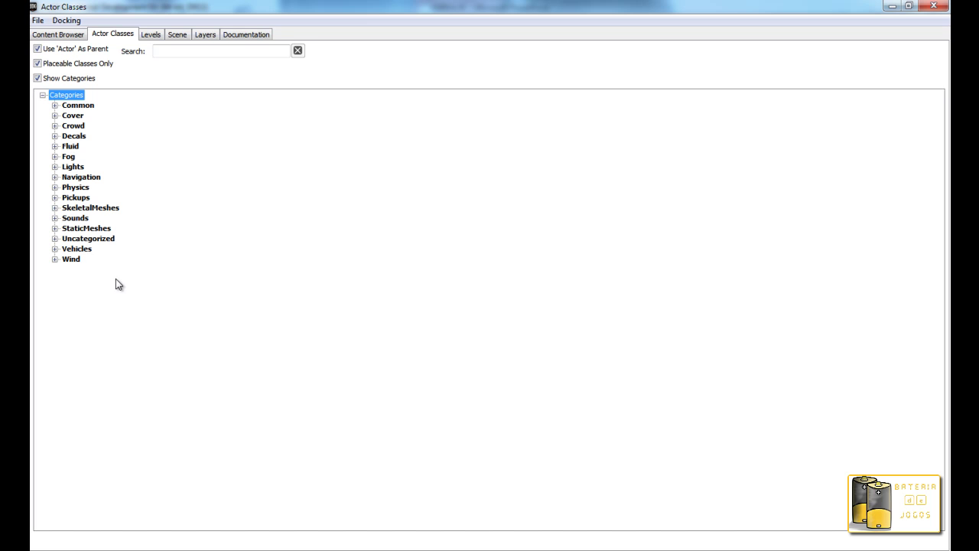
pyautogui.click(154, 35)
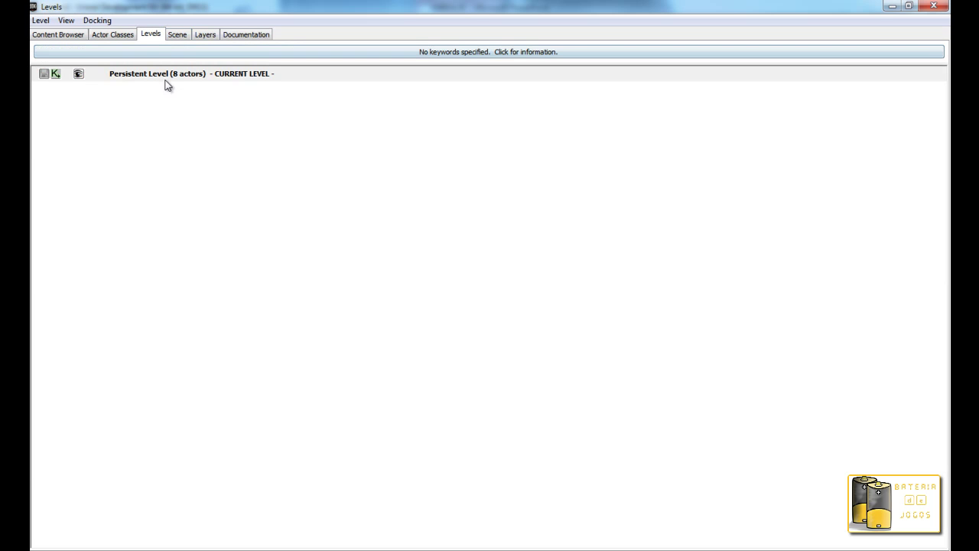
pyautogui.click(182, 35)
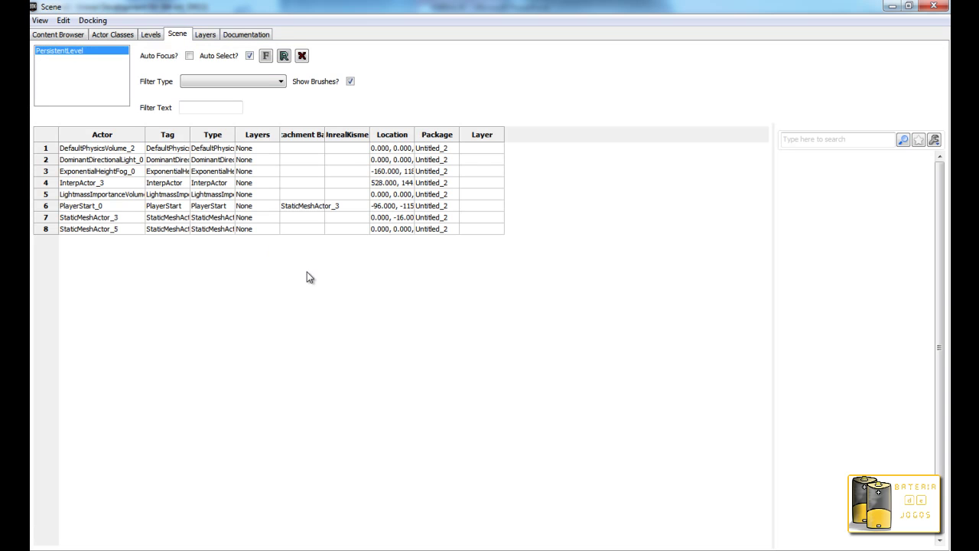
# Step: Restore the browser to a narrower floating window over the viewports and select StaticMeshActor_3, StaticMeshActor_5 and PlayerStart_0
pyautogui.click(909, 6)
pyautogui.moveTo(459, 63)
pyautogui.mouseDown()
pyautogui.moveTo(704, 112)
pyautogui.moveTo(753, 77)
pyautogui.mouseUp()
pyautogui.click(528, 272)
pyautogui.click(520, 295)
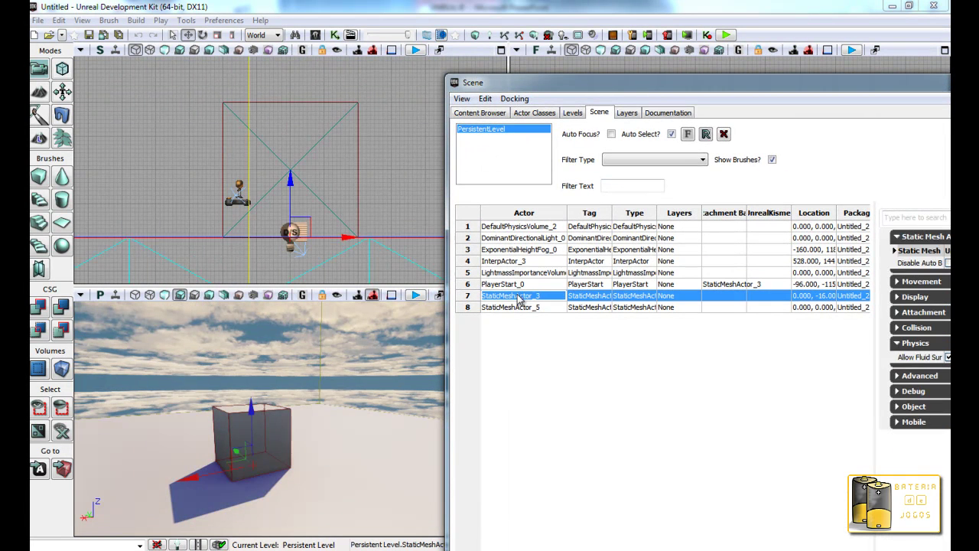
pyautogui.moveTo(562, 85); pyautogui.dragTo(338, 90)
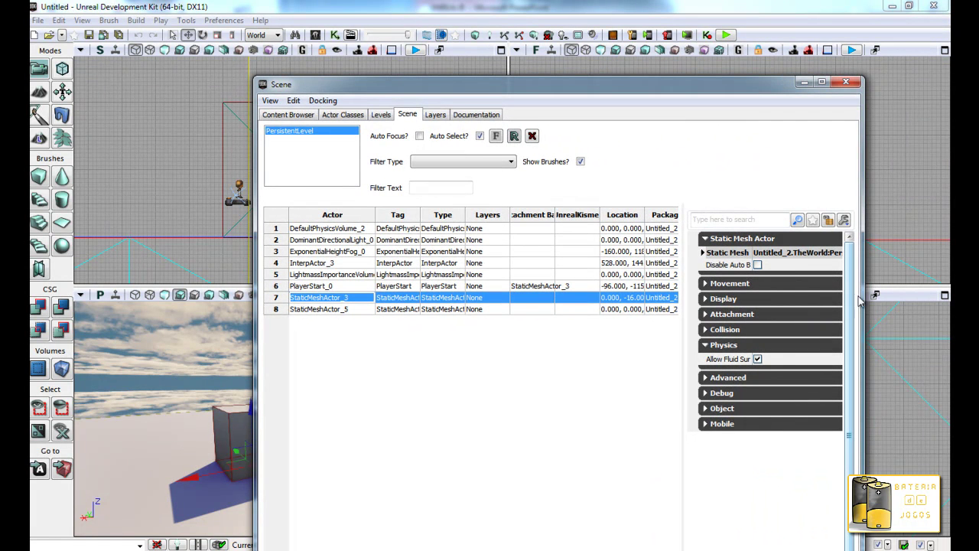
pyautogui.moveTo(864, 294); pyautogui.dragTo(656, 295)
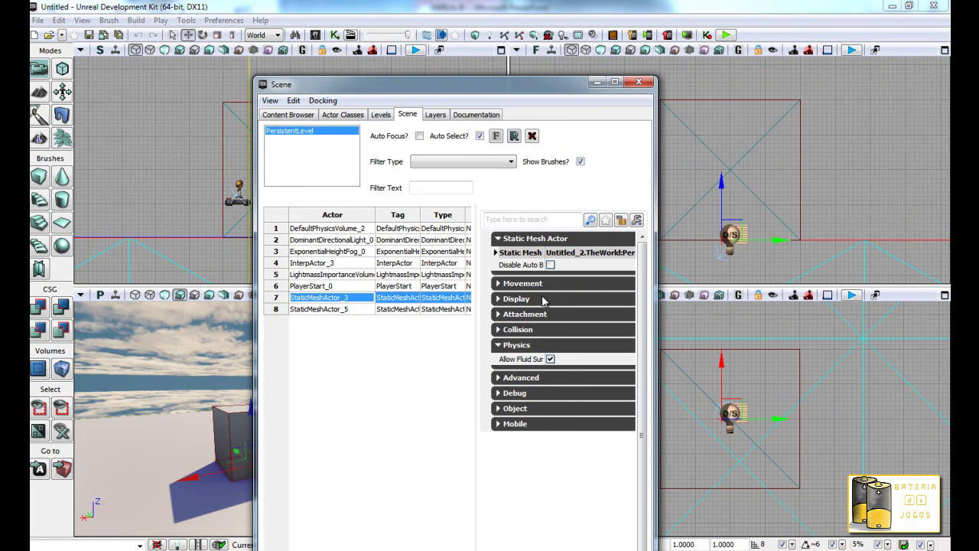
pyautogui.click(316, 310)
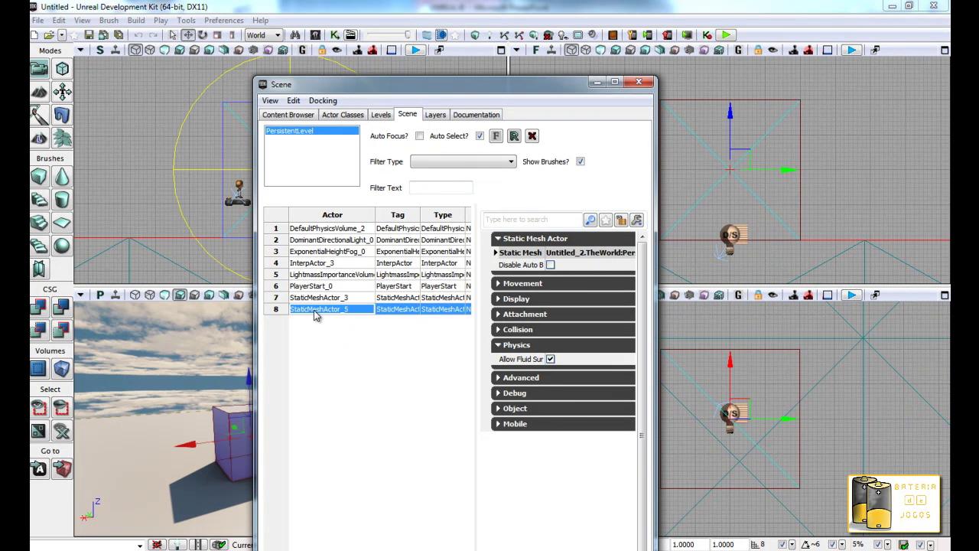
pyautogui.click(319, 287)
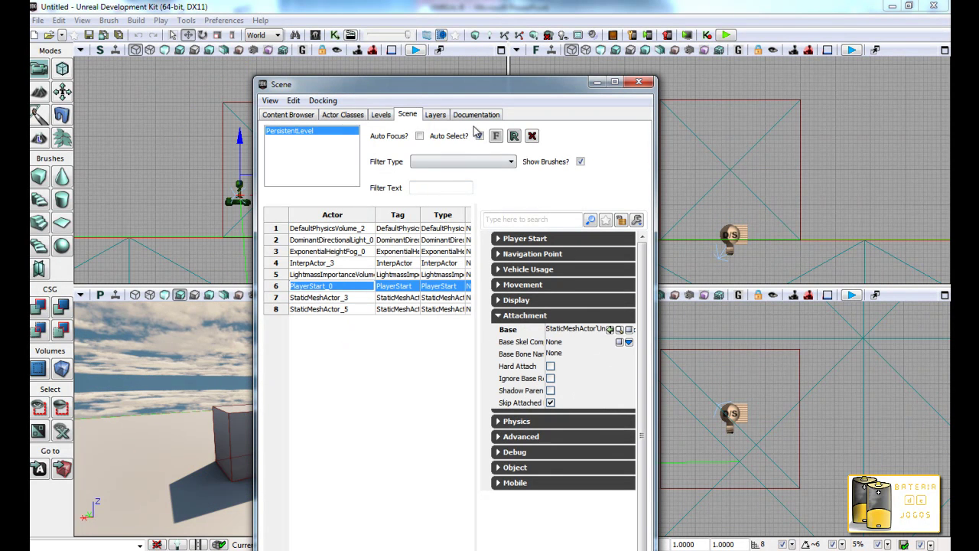
# Step: View the None layer's actors in the Layers tab, select the cube, and open the Documentation page
pyautogui.click(435, 115)
pyautogui.click(297, 132)
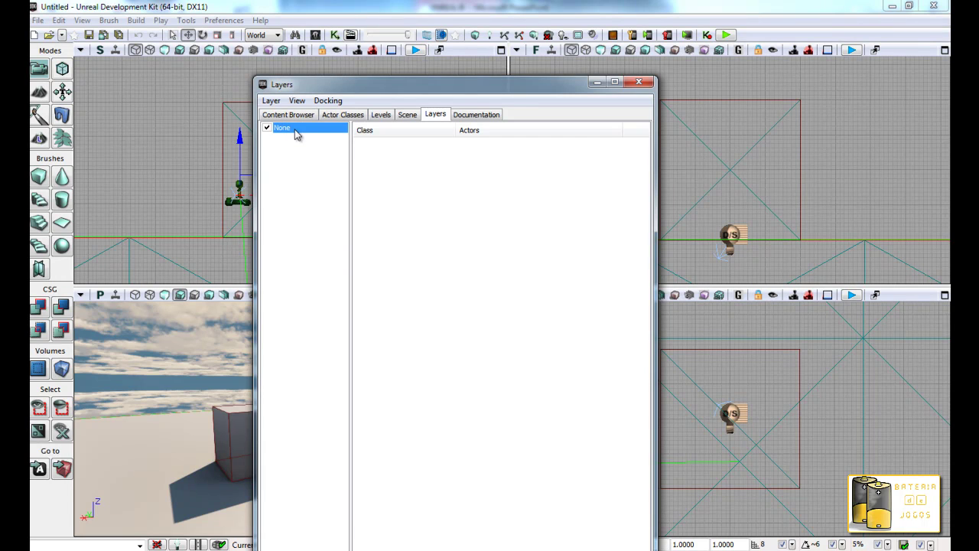
pyautogui.click(455, 209)
pyautogui.click(451, 235)
pyautogui.click(173, 484)
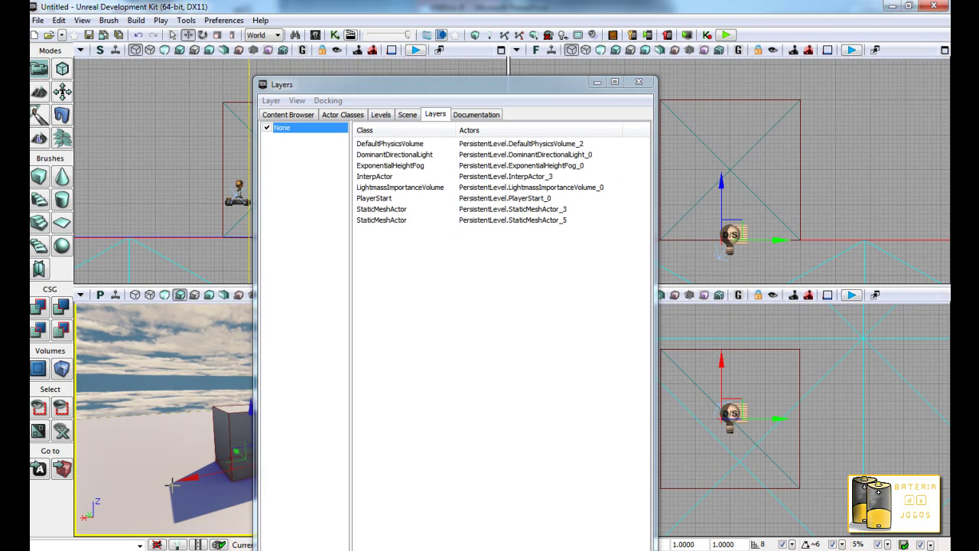
pyautogui.click(222, 429)
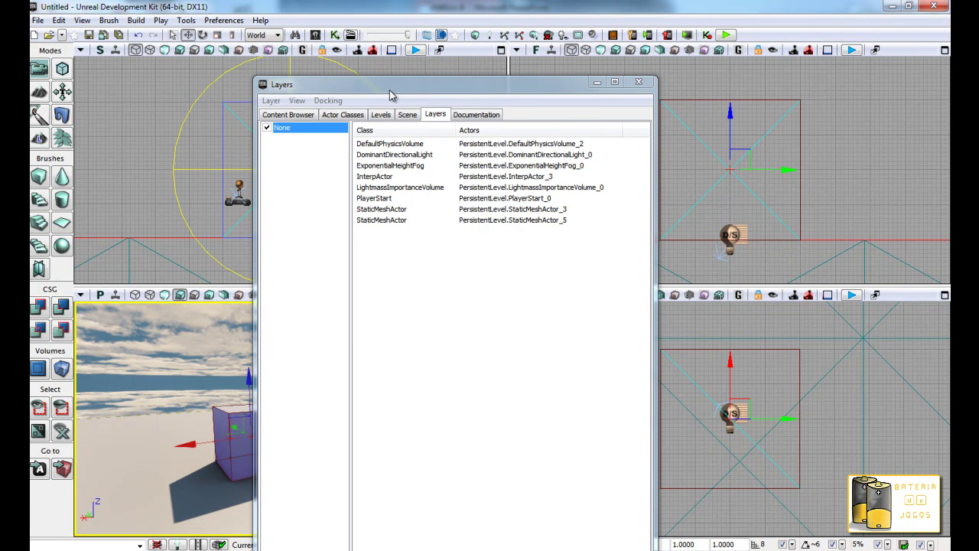
pyautogui.moveTo(392, 88); pyautogui.dragTo(652, 66)
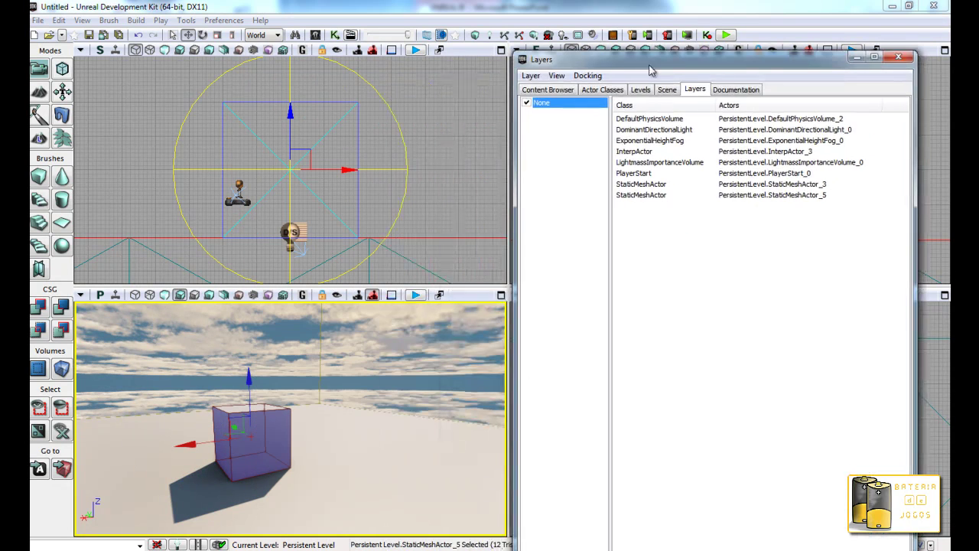
pyautogui.click(736, 90)
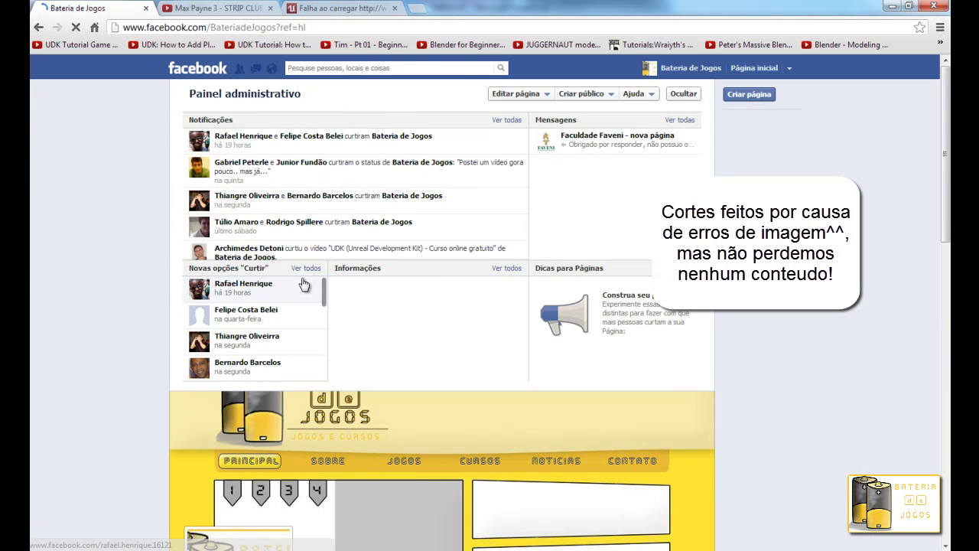
pyautogui.scroll(-3, 138, 306)
pyautogui.scroll(-3, 103, 306)
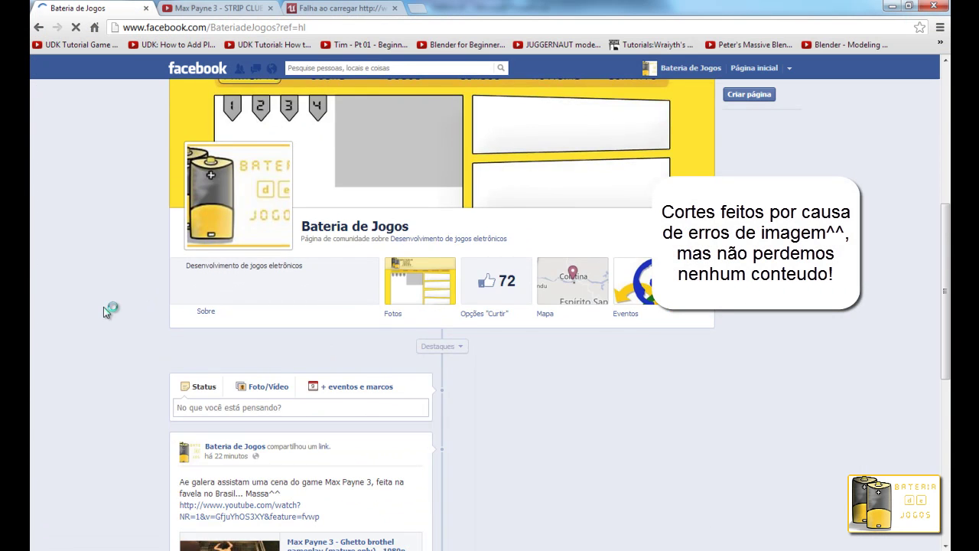
pyautogui.scroll(3, 103, 307)
pyautogui.scroll(-1, 103, 307)
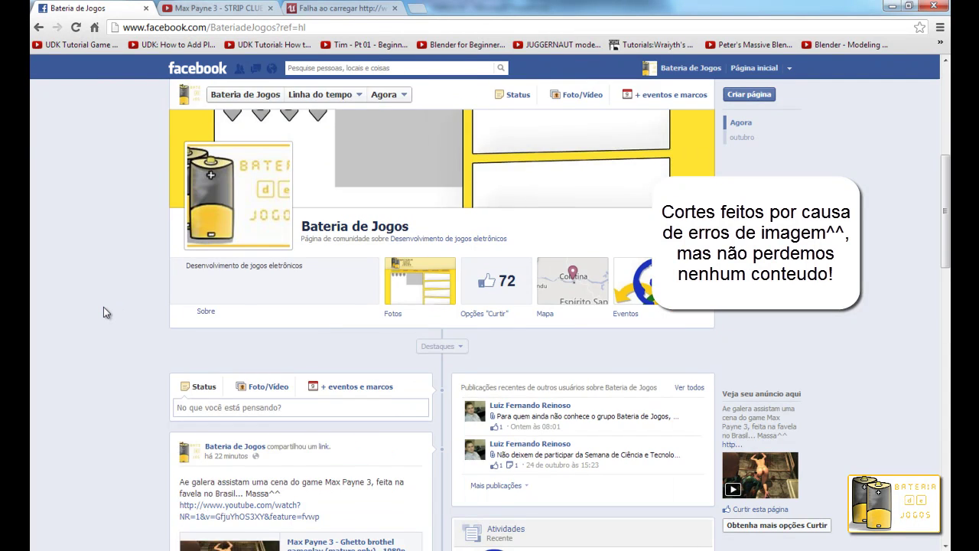
pyautogui.scroll(1, 104, 307)
pyautogui.scroll(-1, 103, 312)
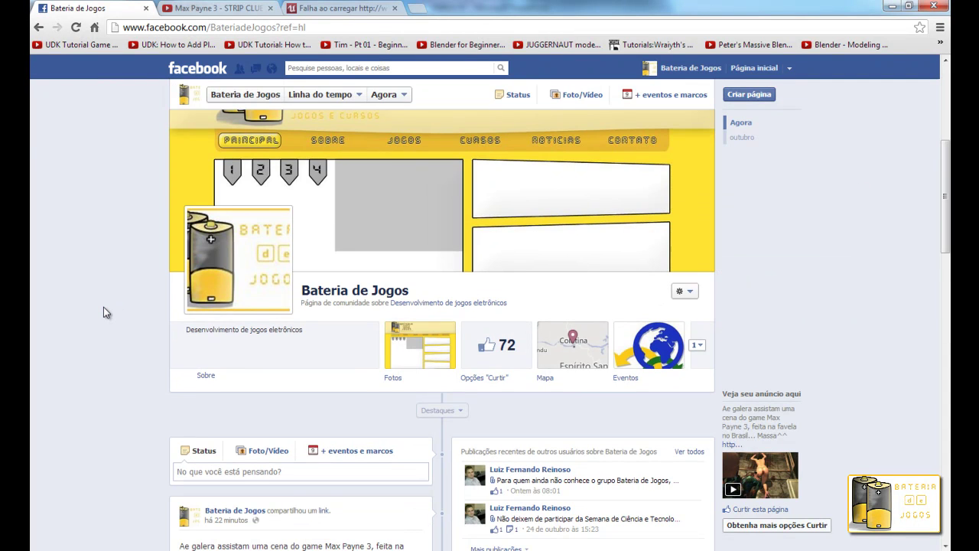
pyautogui.scroll(-3, 103, 312)
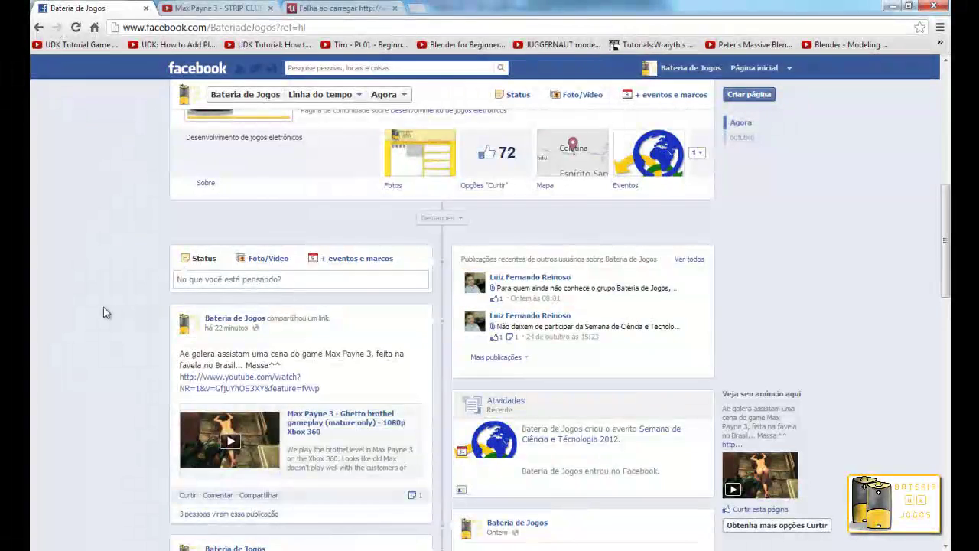
pyautogui.scroll(-2, 103, 312)
pyautogui.scroll(-2, 105, 307)
pyautogui.scroll(2, 106, 307)
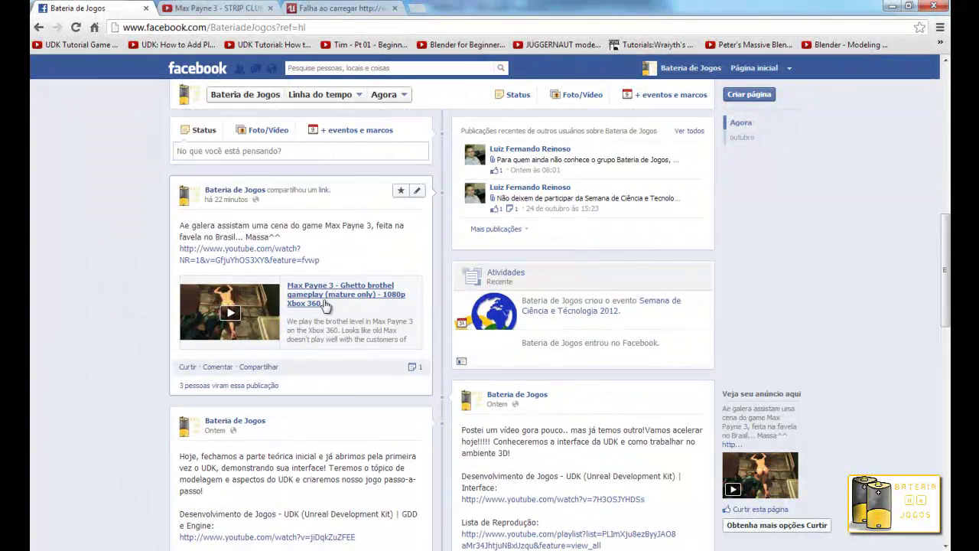
pyautogui.scroll(-3, 350, 389)
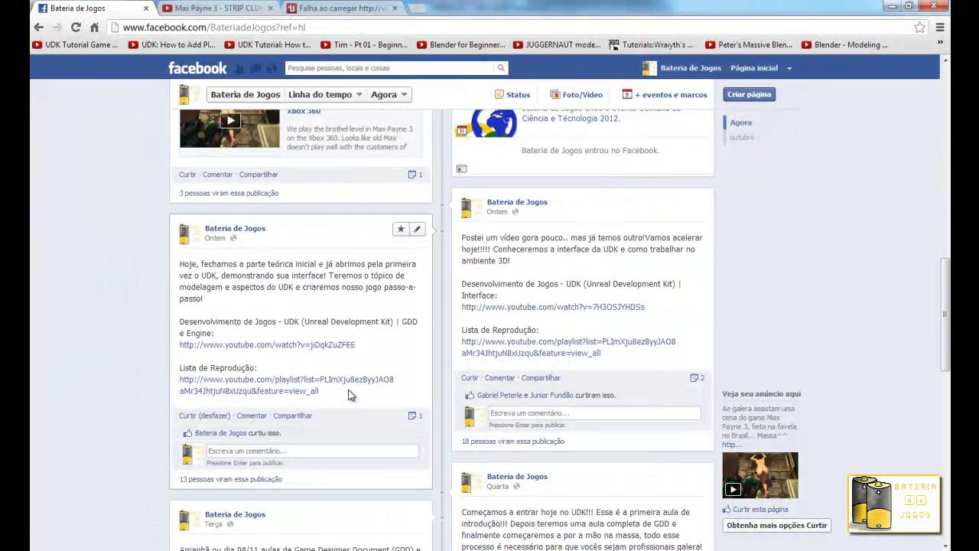
pyautogui.scroll(-1, 388, 381)
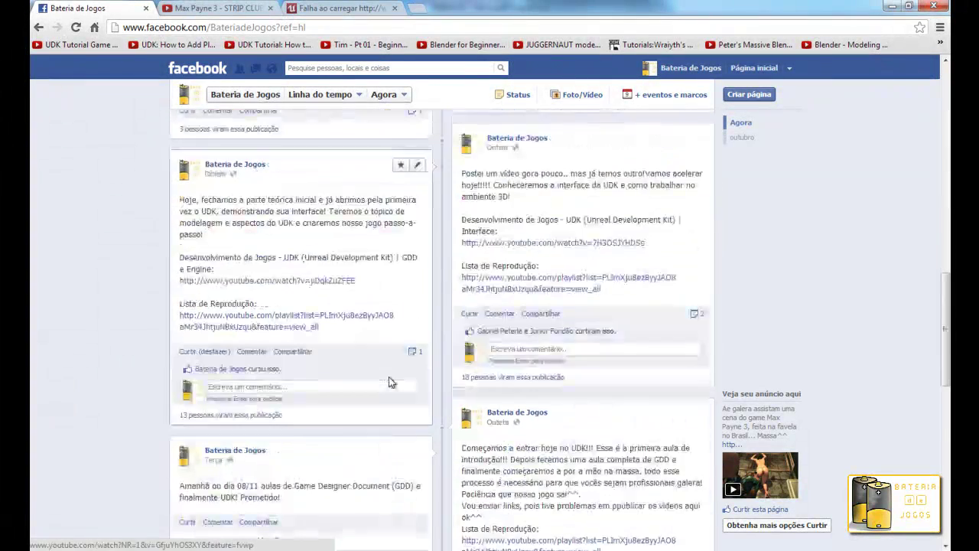
pyautogui.scroll(-1, 388, 382)
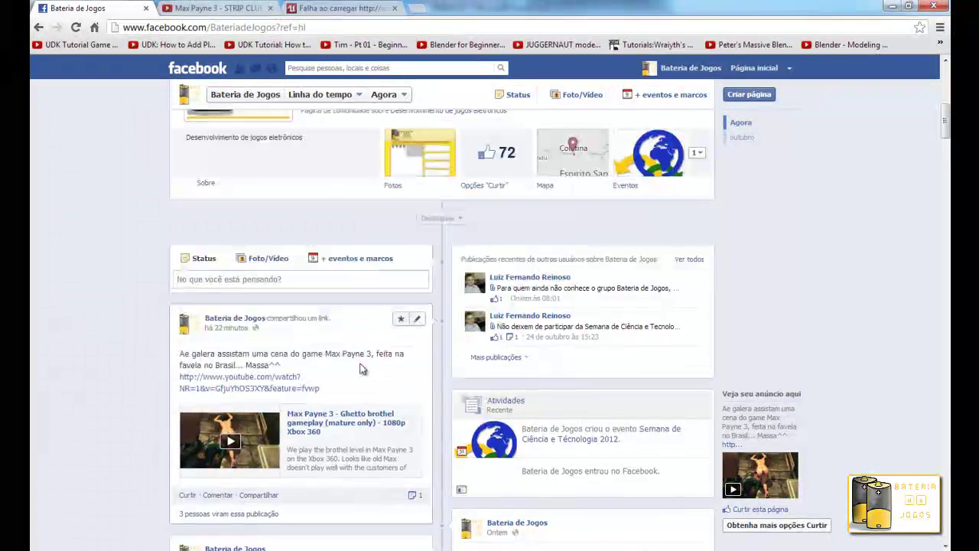
pyautogui.scroll(3, 621, 204)
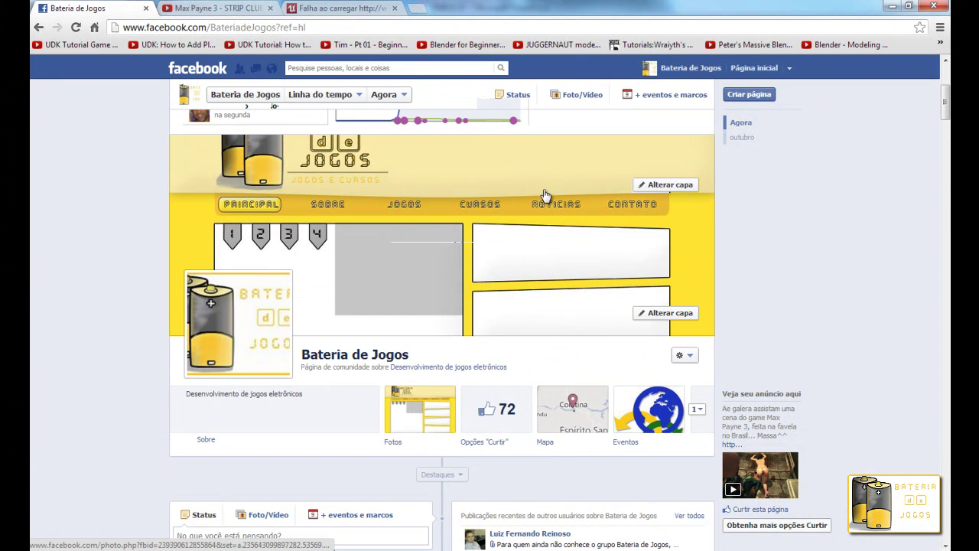
pyautogui.scroll(-2, 482, 245)
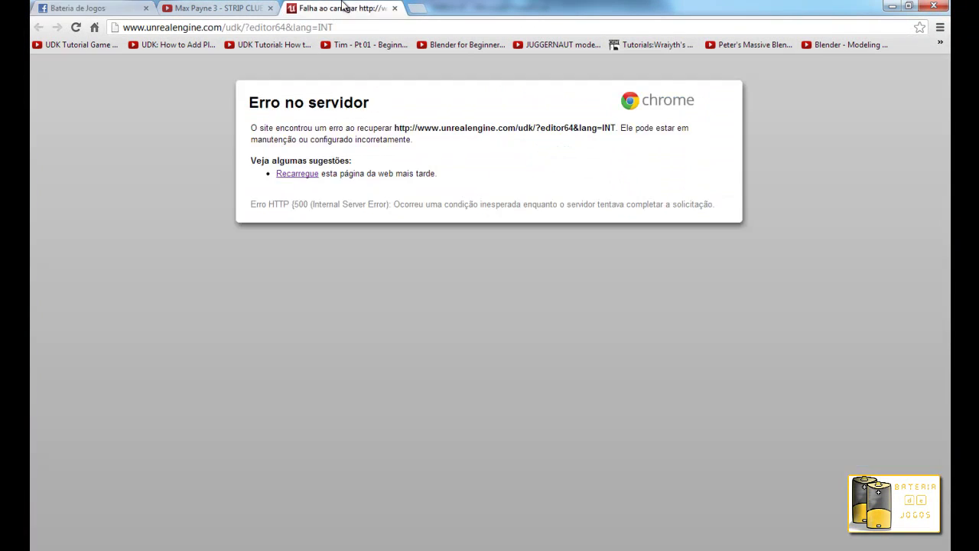
# Step: Close the server-error tab and briefly play the Max Payne 3 video, pausing at 10:44
pyautogui.click(344, 7)
pyautogui.click(395, 9)
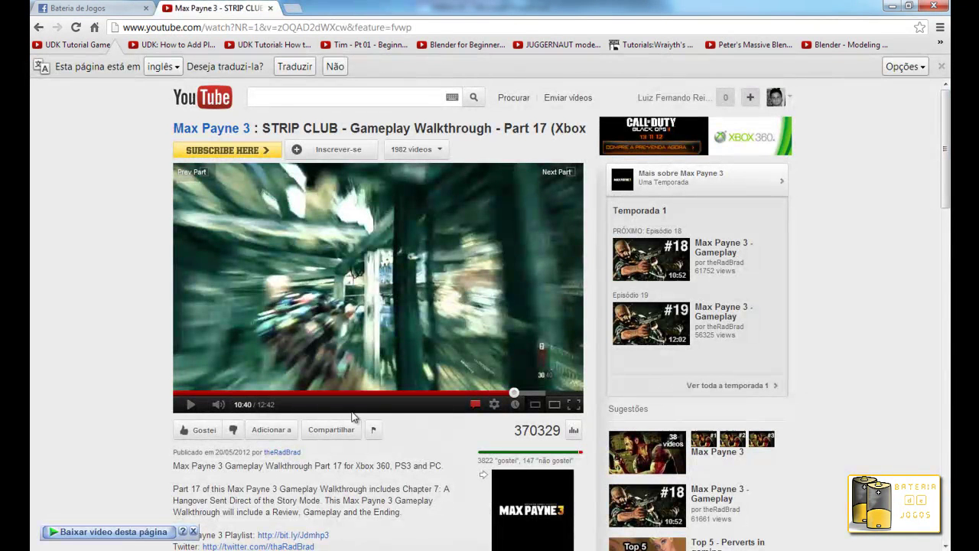
pyautogui.click(191, 408)
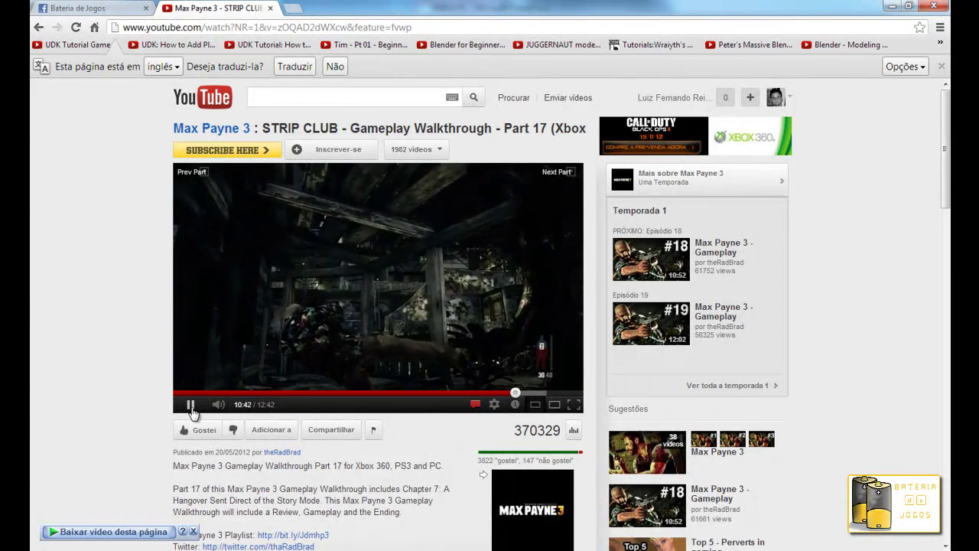
pyautogui.click(191, 407)
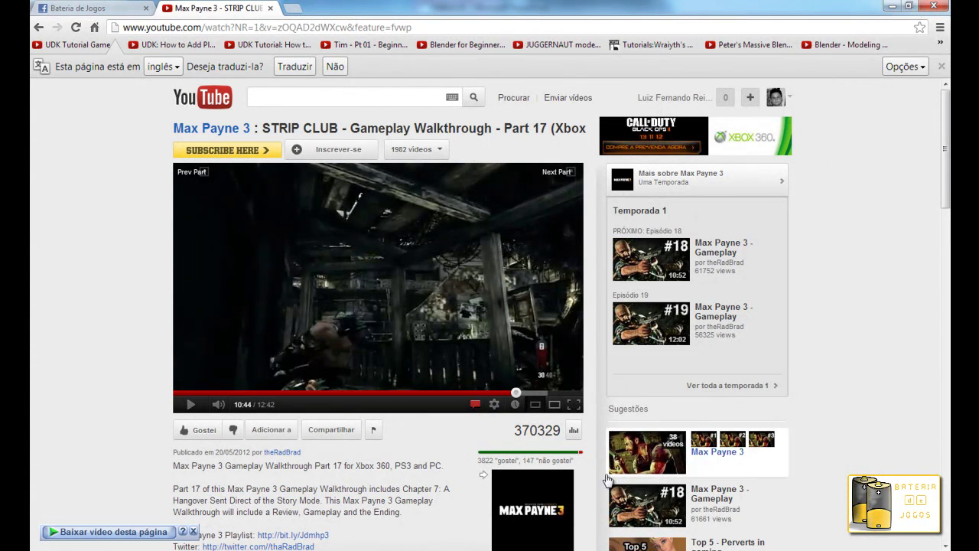
pyautogui.moveTo(601, 550)
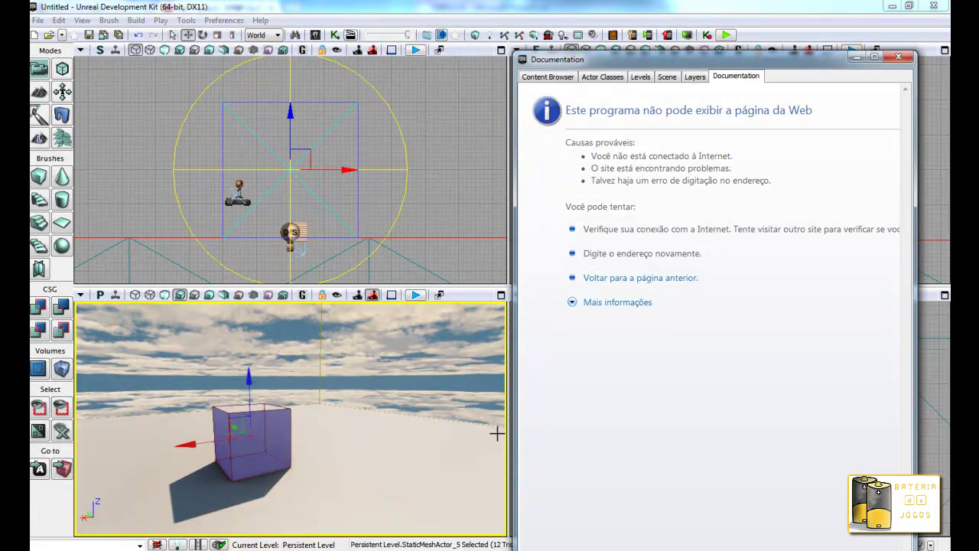
# Step: Close the Documentation window and select the sky dome actor in the 3D view
pyautogui.click(899, 57)
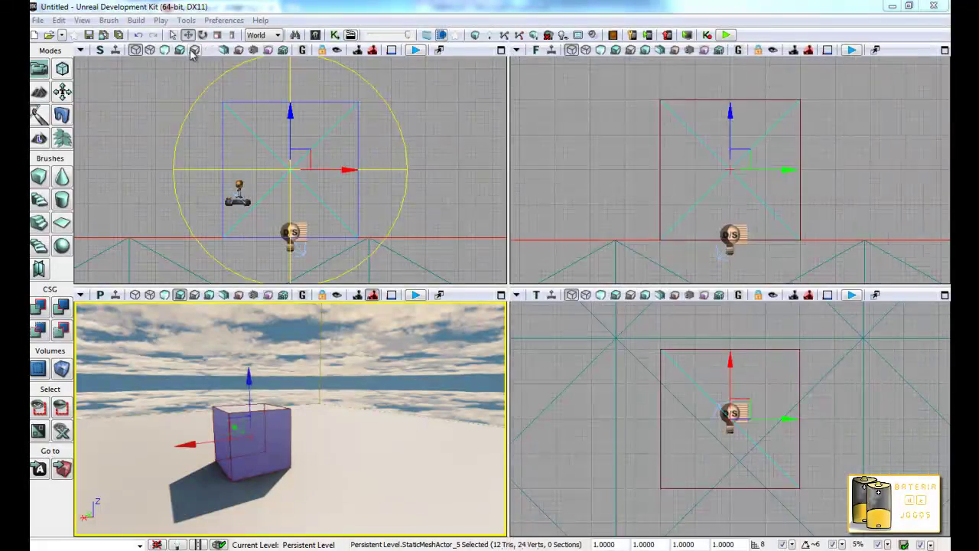
pyautogui.moveTo(450, 422)
pyautogui.mouseDown(button='right')
pyautogui.moveTo(301, 298)
pyautogui.moveTo(168, 304)
pyautogui.mouseUp(button='right')
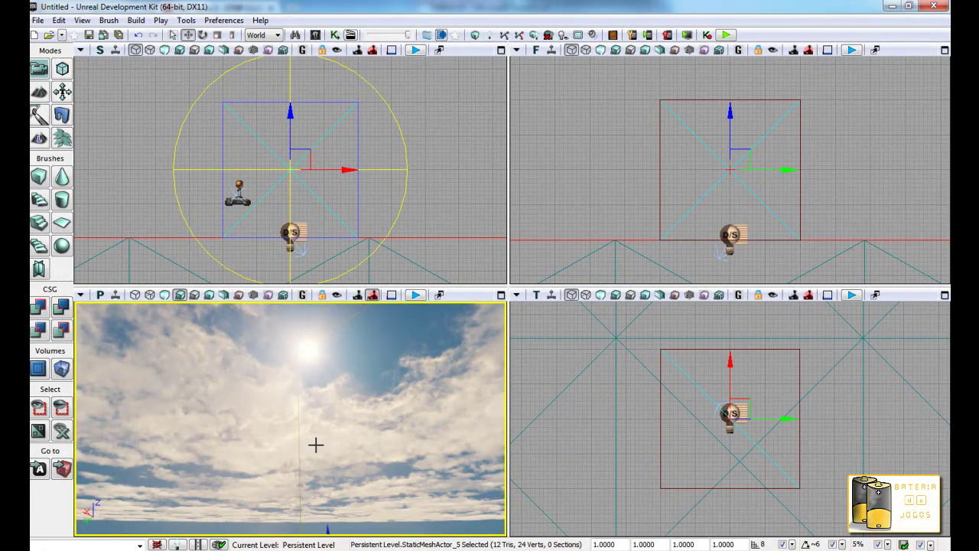
pyautogui.click(313, 352)
pyautogui.moveTo(311, 351)
pyautogui.mouseDown(button='right')
pyautogui.moveTo(334, 523)
pyautogui.moveTo(322, 377)
pyautogui.moveTo(302, 356)
pyautogui.mouseUp(button='right')
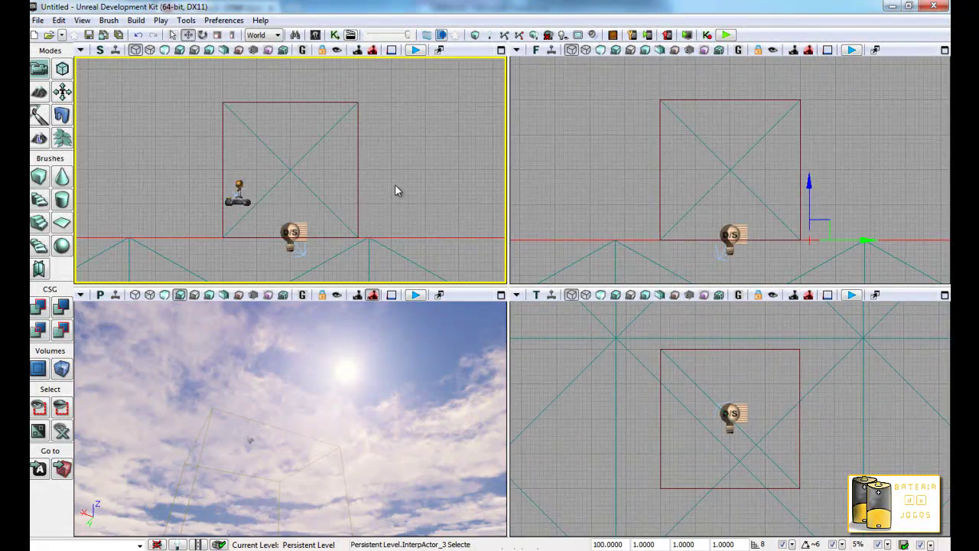
# Step: Zoom the top, front and side views out to frame the whole sky dome, then deselect it
pyautogui.scroll(-3, 392, 188)
pyautogui.scroll(-3, 392, 228)
pyautogui.scroll(-2, 392, 233)
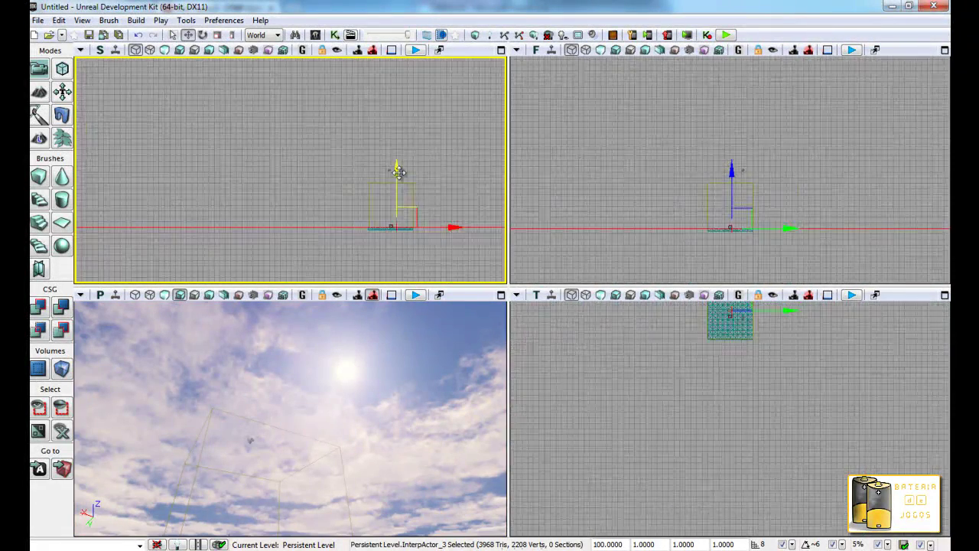
pyautogui.scroll(-1, 390, 170)
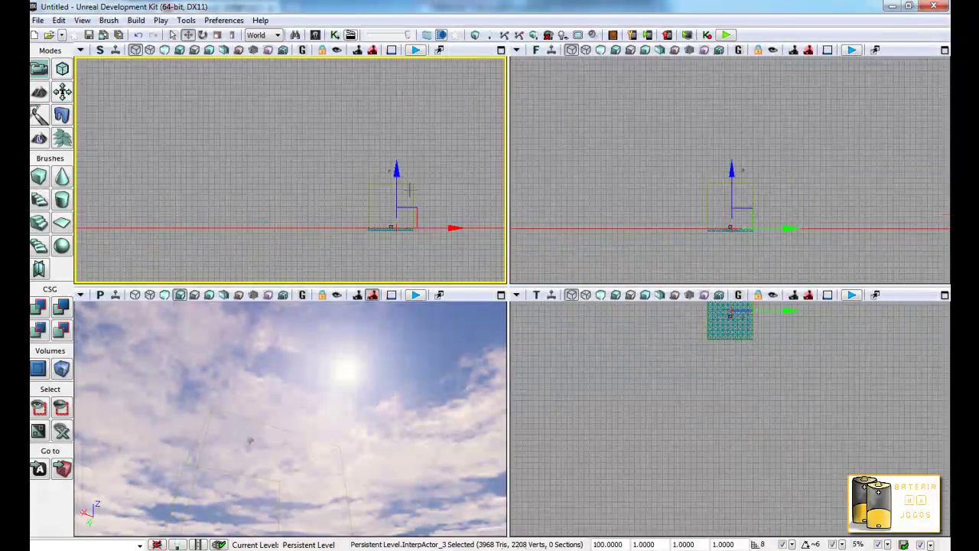
pyautogui.scroll(-2, 390, 161)
pyautogui.moveTo(390, 140); pyautogui.dragTo(262, 219)
pyautogui.press('Home')
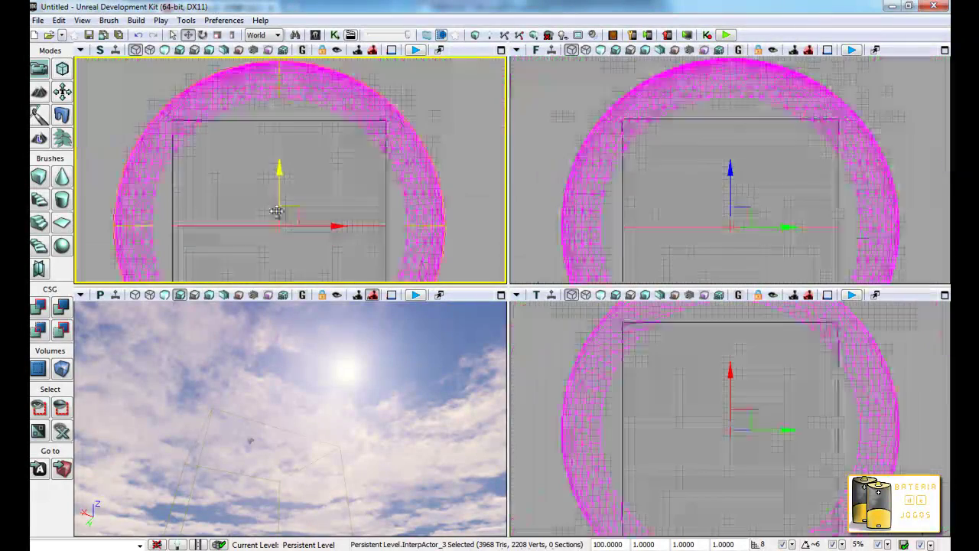
pyautogui.click(464, 116)
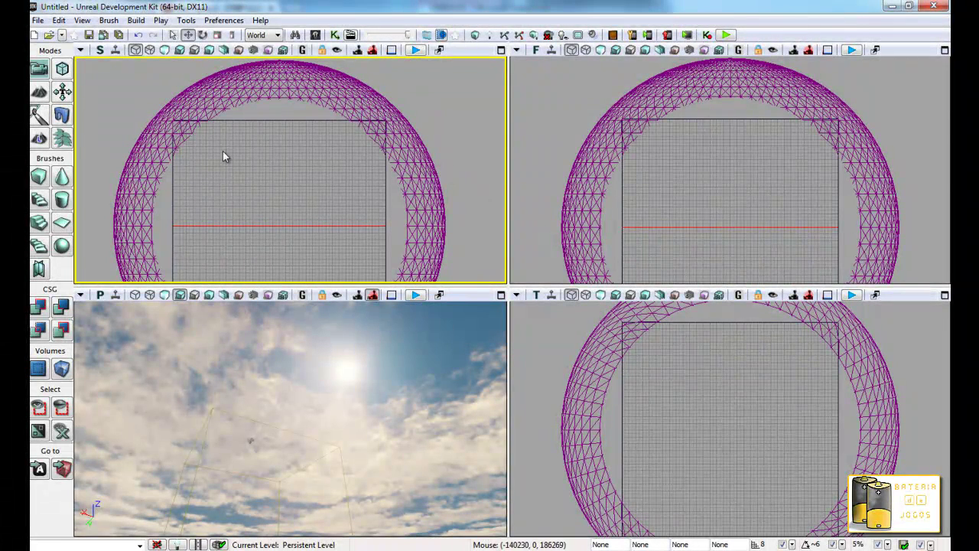
# Step: Create a new level from the Night Lighting template, then replace it with a Blank Map
pyautogui.click(37, 20)
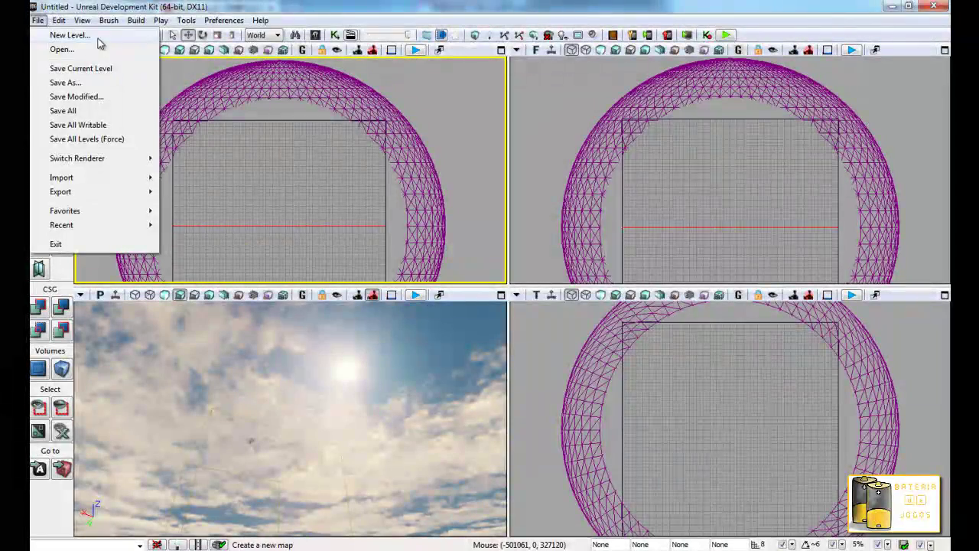
pyautogui.click(96, 36)
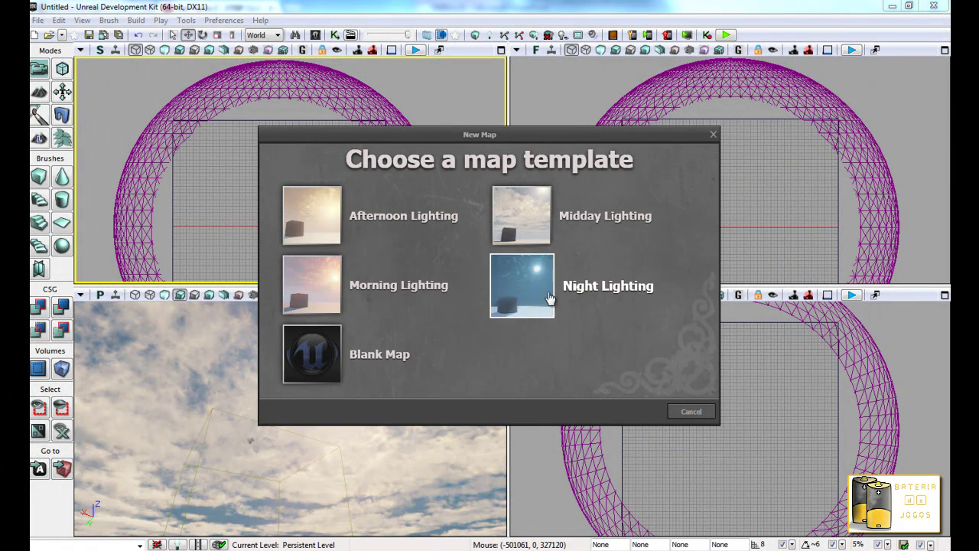
pyautogui.click(522, 285)
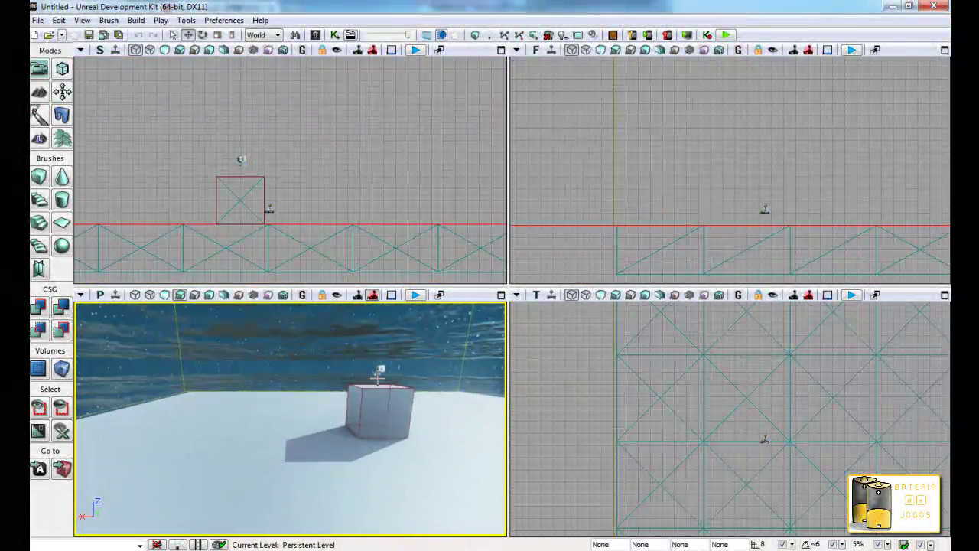
pyautogui.click(37, 20)
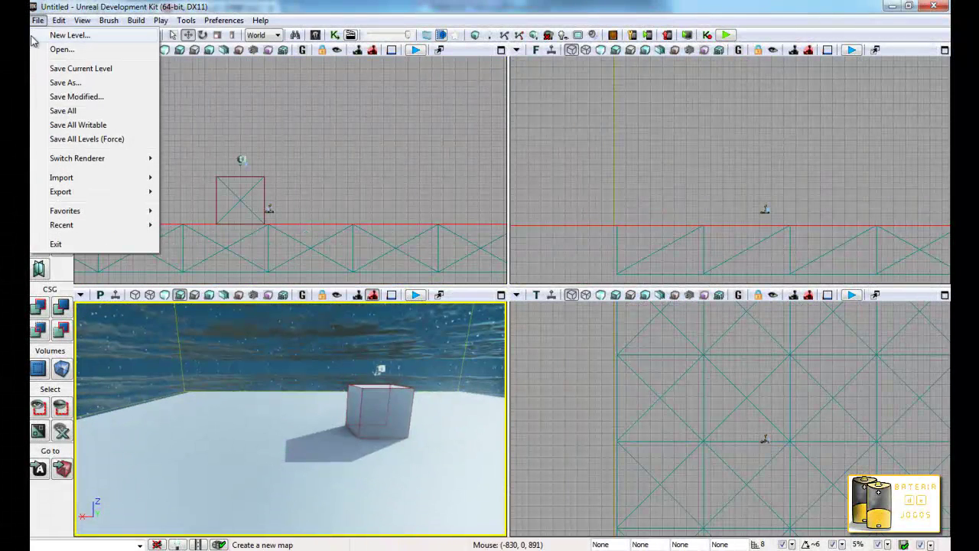
pyautogui.click(55, 36)
pyautogui.click(376, 362)
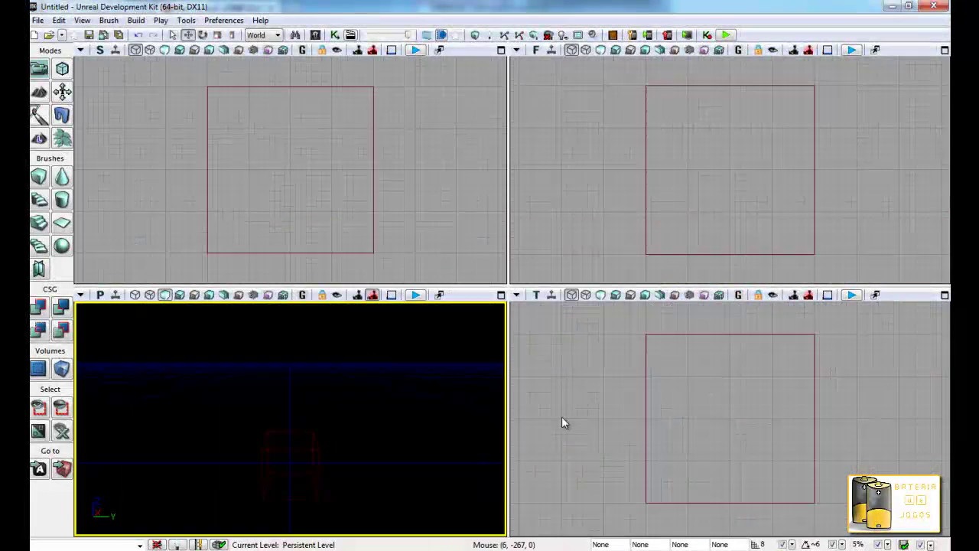
# Step: Maximize the perspective viewport, turn it about 45 degrees, and select the cube builder brush
pyautogui.click(501, 295)
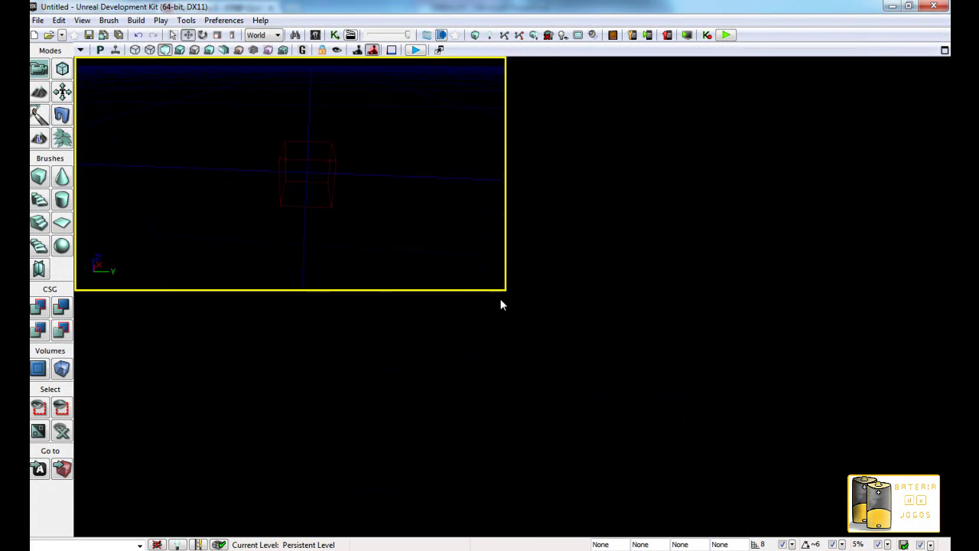
pyautogui.moveTo(811, 321)
pyautogui.mouseDown()
pyautogui.moveTo(422, 265)
pyautogui.moveTo(595, 289)
pyautogui.mouseUp()
pyautogui.click(562, 282)
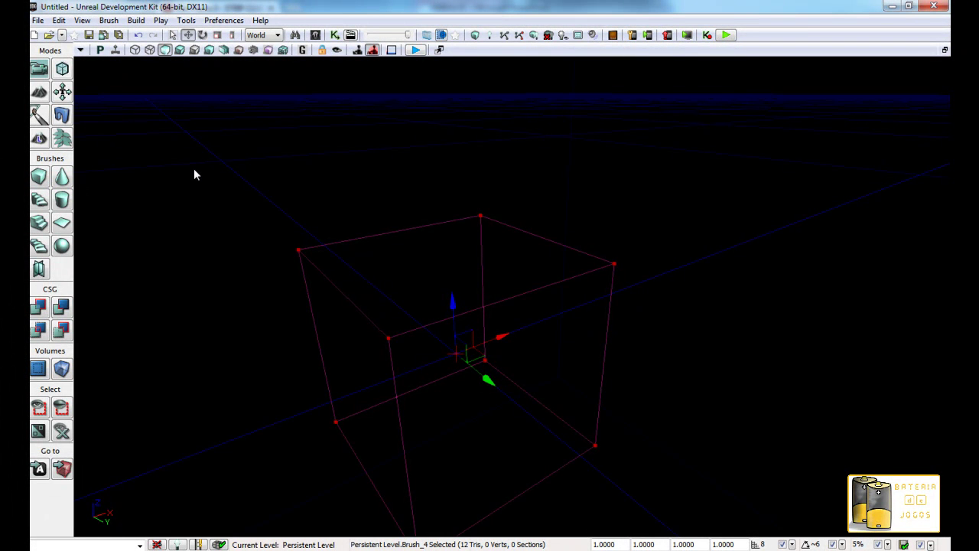
# Step: Cycle the builder brush through cylinder, sphere, sheet, cards and linear staircase, ending on cube
pyautogui.click(62, 200)
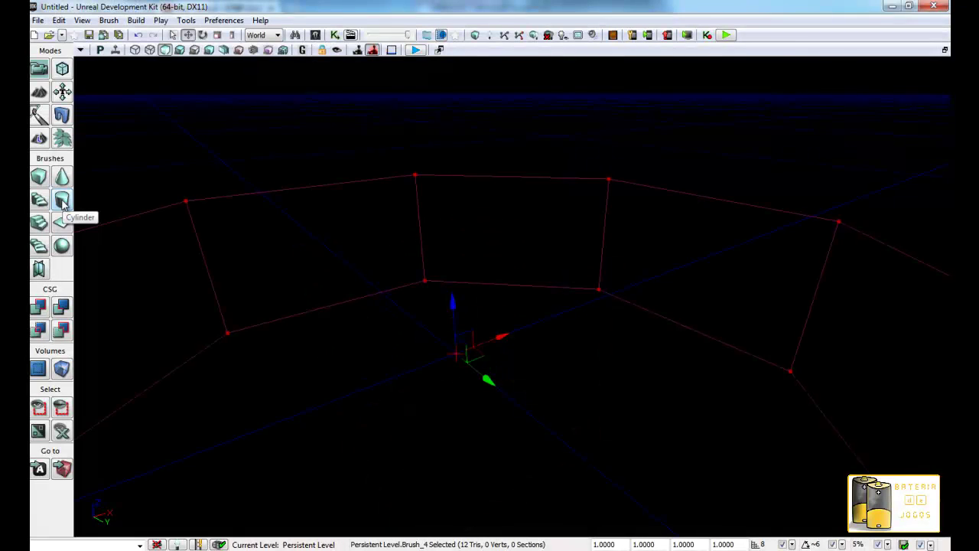
pyautogui.click(62, 245)
pyautogui.click(62, 224)
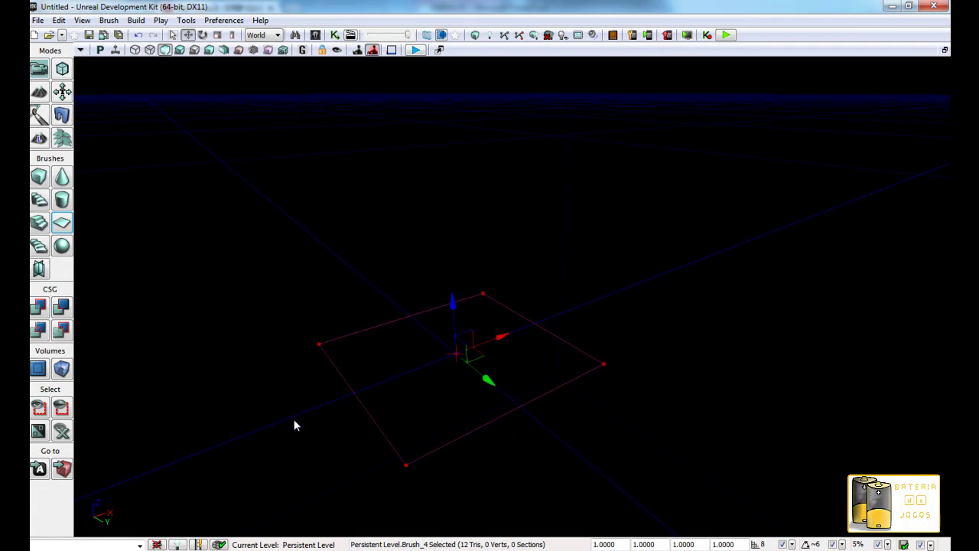
pyautogui.click(40, 271)
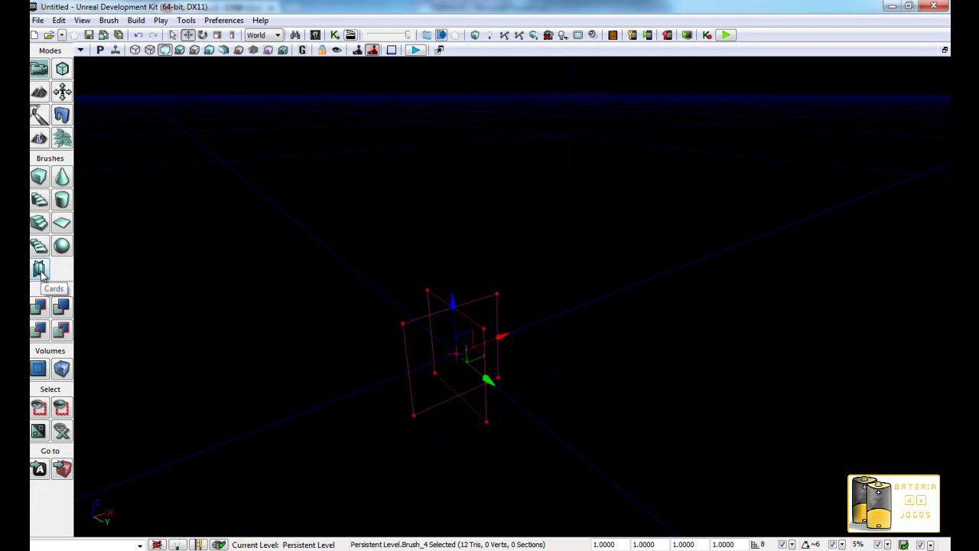
pyautogui.click(40, 229)
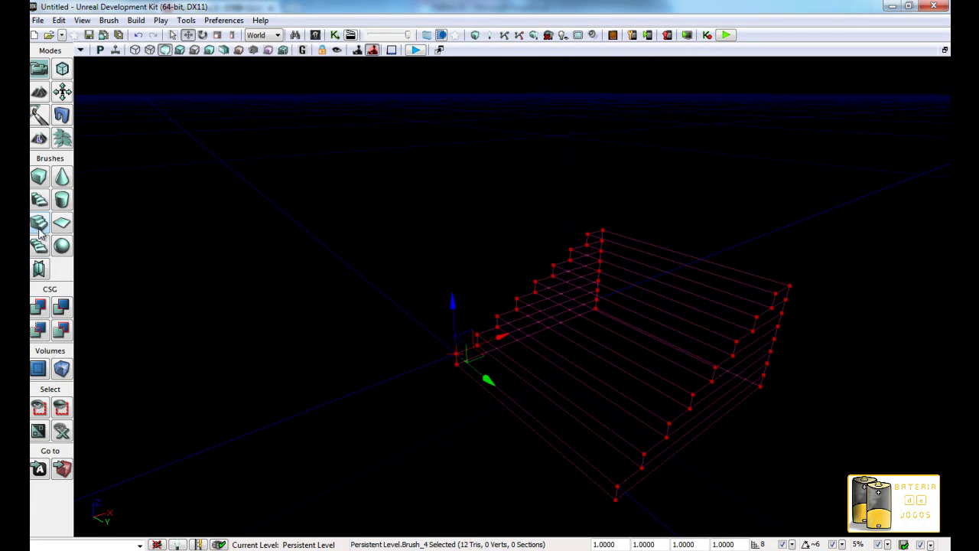
pyautogui.click(39, 176)
# Step: Enter X 1024, Y 1024 and Z 16 in the Brush Builder - Cube settings
pyautogui.moveTo(433, 300); pyautogui.dragTo(245, 245)
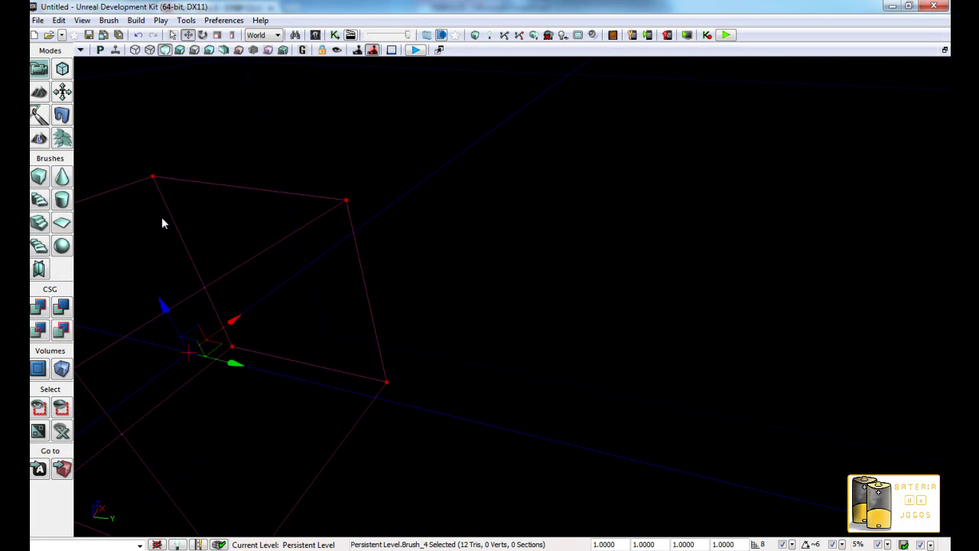
pyautogui.rightClick(35, 177)
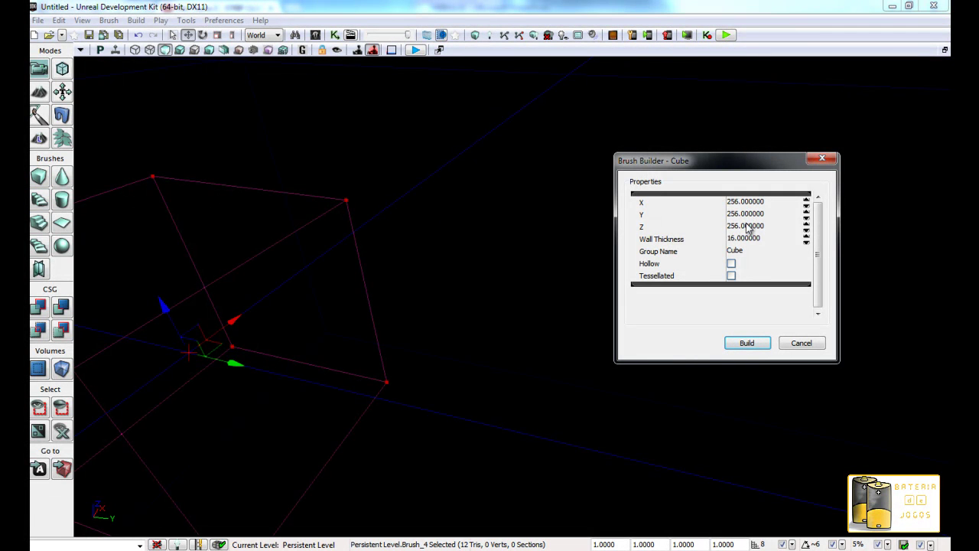
pyautogui.moveTo(715, 162); pyautogui.dragTo(576, 186)
pyautogui.click(622, 224)
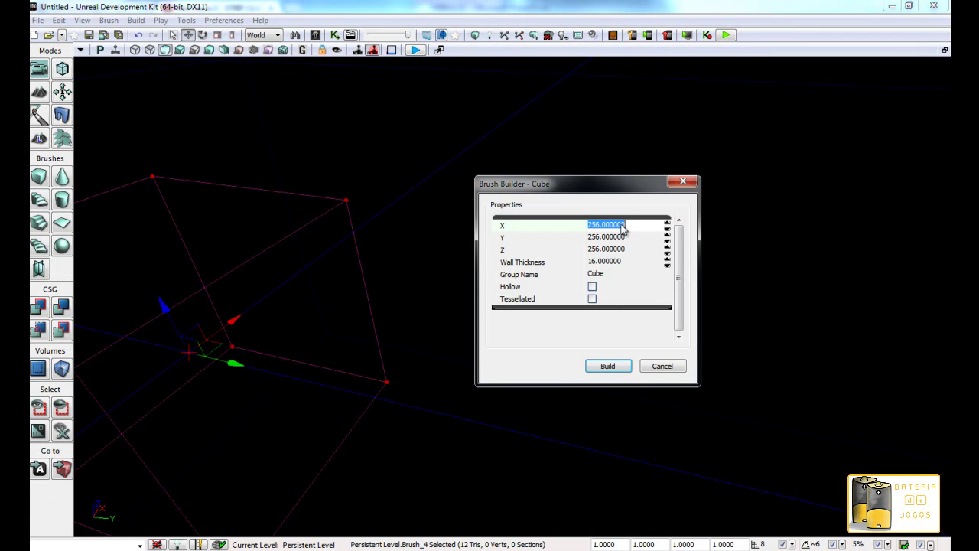
pyautogui.write('1024')
pyautogui.press('Return')
pyautogui.click(633, 240)
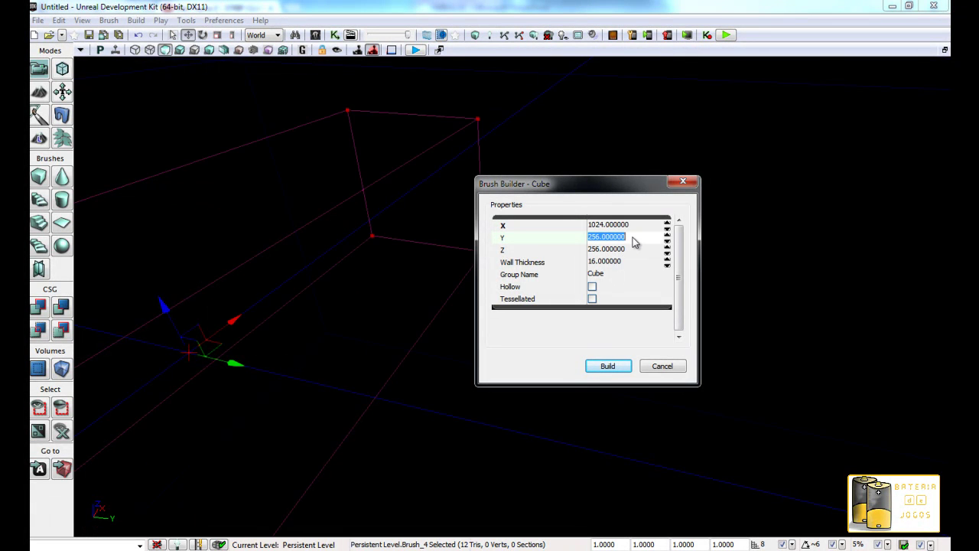
pyautogui.write('1024')
pyautogui.press('Return')
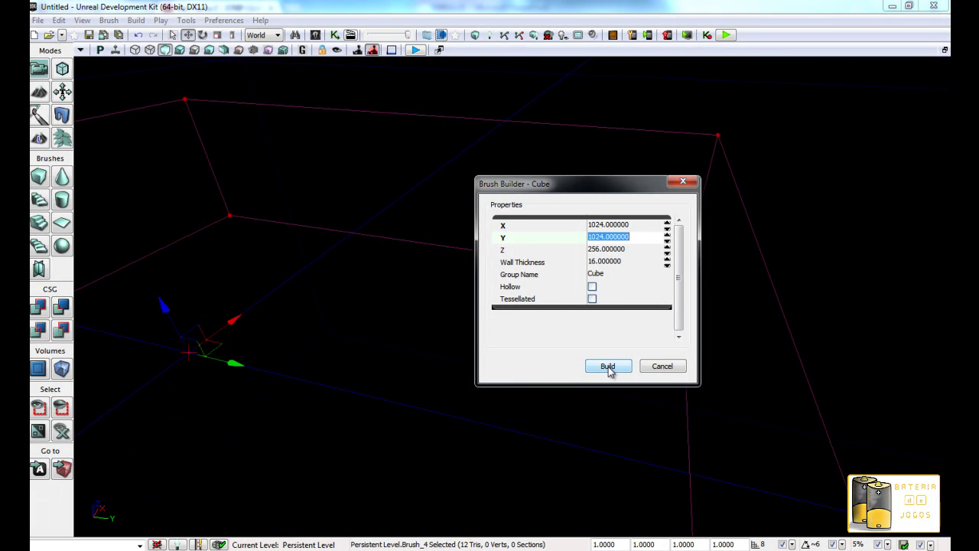
pyautogui.click(609, 252)
pyautogui.write('16')
pyautogui.press('Return')
# Step: Build the 1024 x 1024 x 16 slab brush and orbit the view to inspect it
pyautogui.click(607, 367)
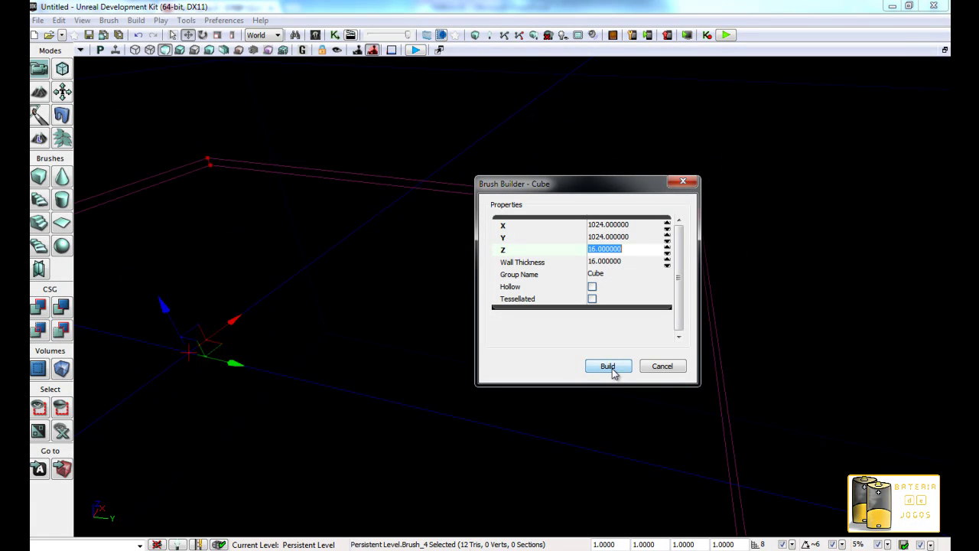
pyautogui.click(681, 369)
pyautogui.scroll(-1, 642, 369)
pyautogui.scroll(-1, 639, 364)
pyautogui.scroll(-1, 635, 367)
pyautogui.scroll(-2, 619, 371)
pyautogui.moveTo(618, 371)
pyautogui.mouseDown()
pyautogui.moveTo(692, 338)
pyautogui.moveTo(582, 362)
pyautogui.moveTo(591, 366)
pyautogui.moveTo(485, 334)
pyautogui.moveTo(751, 332)
pyautogui.moveTo(945, 366)
pyautogui.moveTo(896, 374)
pyautogui.moveTo(414, 353)
pyautogui.moveTo(372, 465)
pyautogui.moveTo(341, 218)
pyautogui.mouseUp()
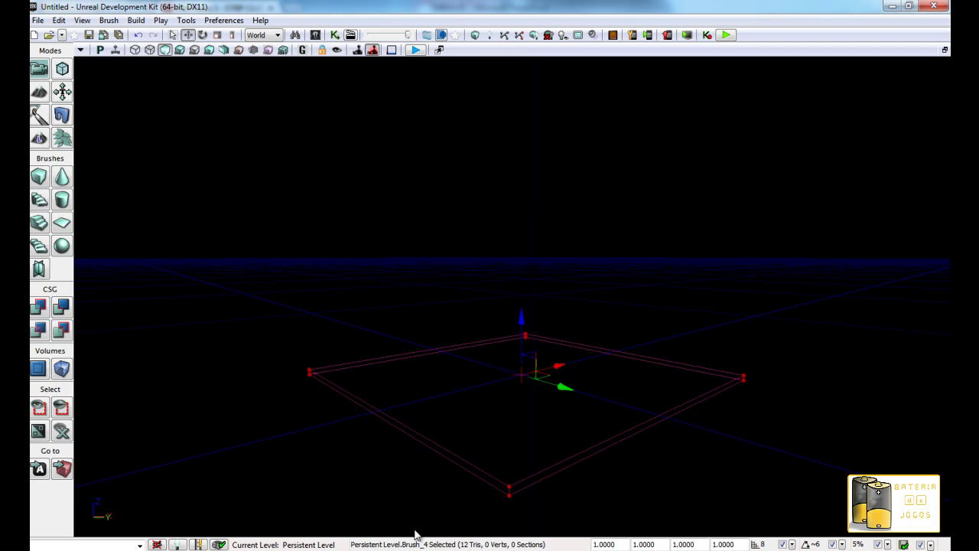
pyautogui.click(582, 496)
pyautogui.click(543, 469)
pyautogui.click(657, 545)
pyautogui.doubleClick(659, 543)
pyautogui.write('0')
pyautogui.click(647, 544)
pyautogui.doubleClick(647, 543)
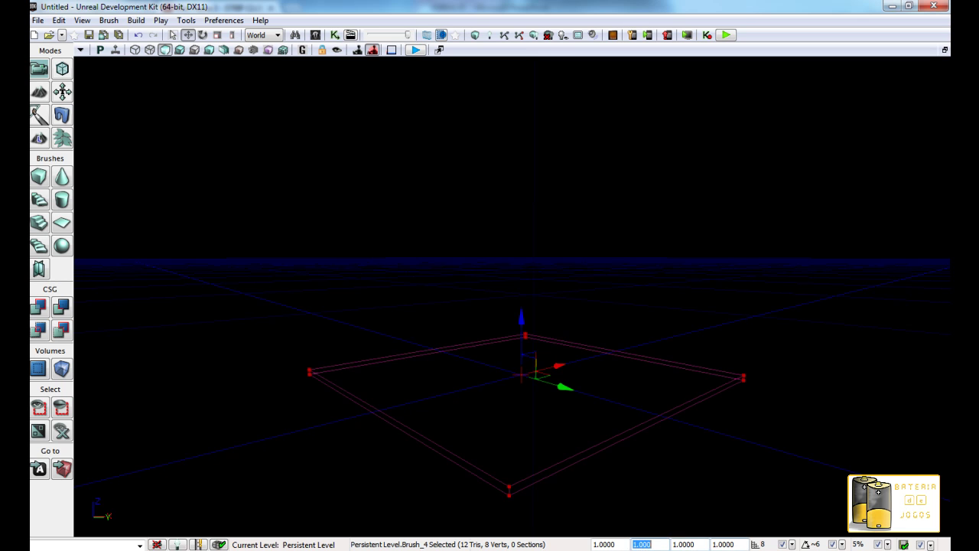
pyautogui.click(791, 544)
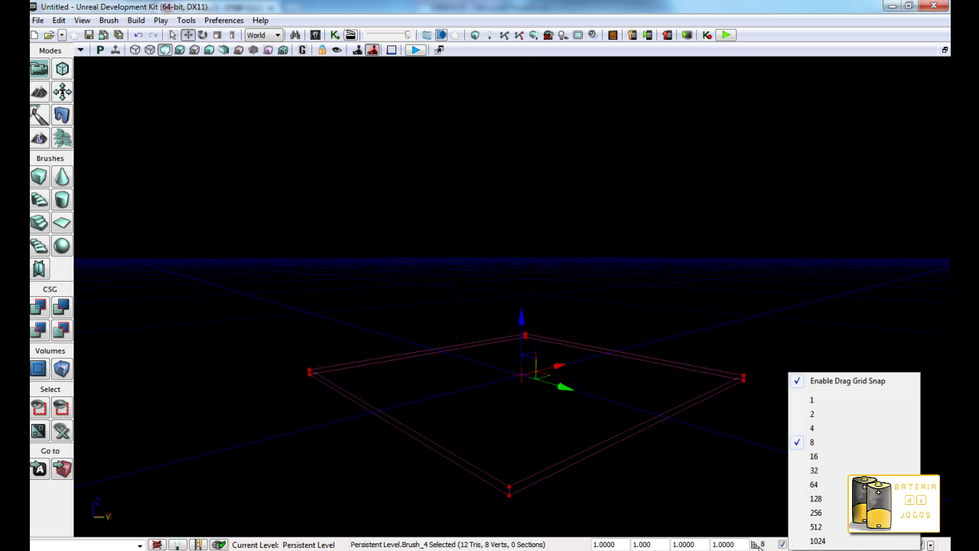
# Step: Switch the editor from the maximized 3D view to the four-viewport layout
pyautogui.click(777, 545)
pyautogui.click(791, 545)
pyautogui.click(945, 50)
pyautogui.click(945, 50)
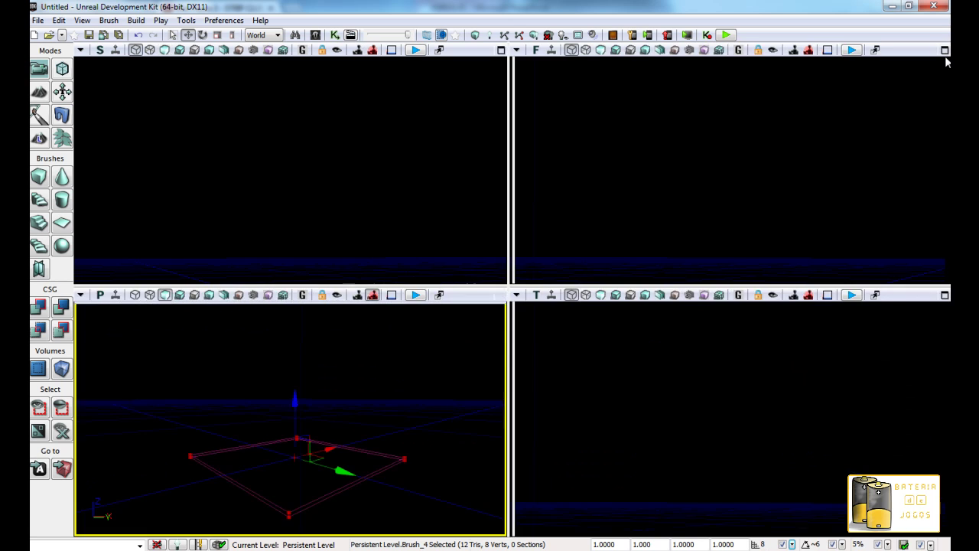
pyautogui.scroll(3, 678, 374)
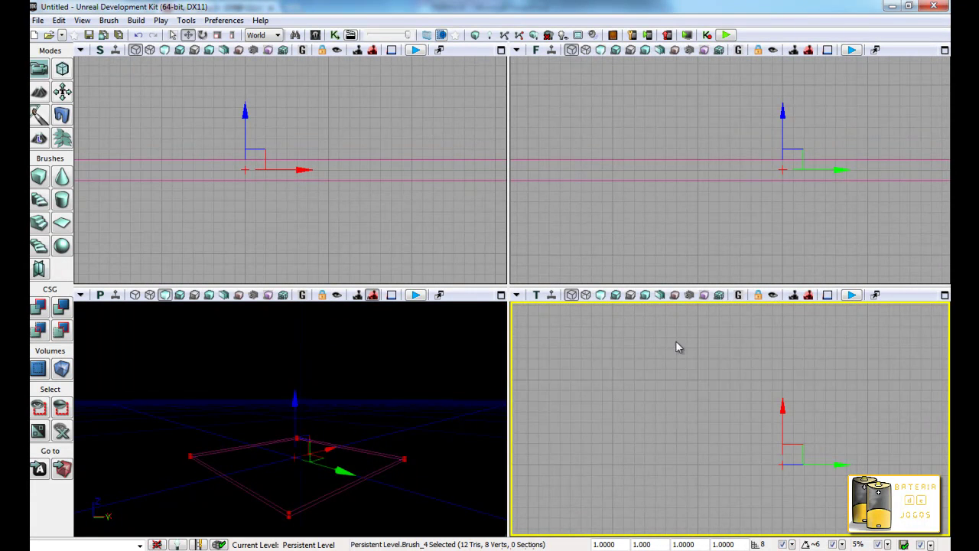
# Step: Set grid snapping to 16, lower the brush in the side view, and reopen the cube brush settings
pyautogui.click(791, 544)
pyautogui.click(809, 456)
pyautogui.click(243, 127)
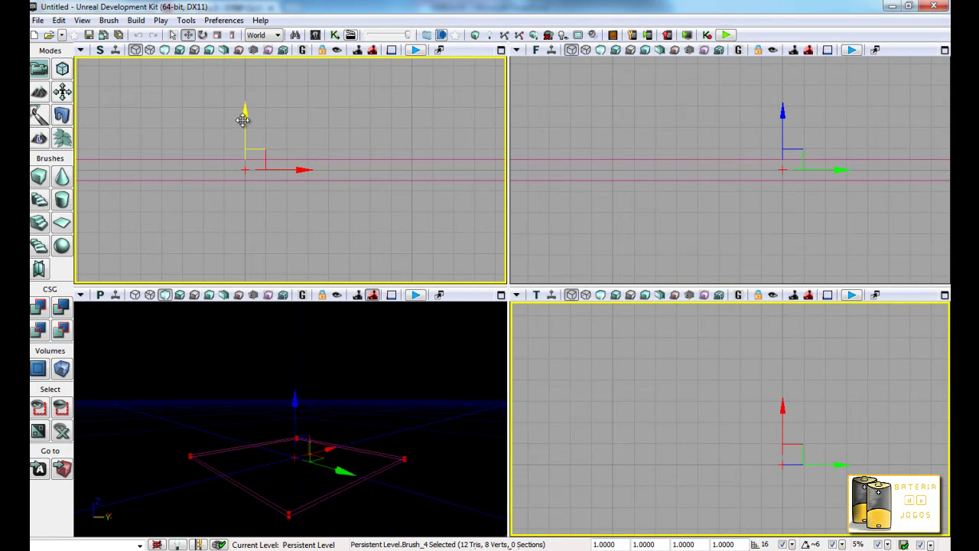
pyautogui.moveTo(242, 127)
pyautogui.mouseDown()
pyautogui.moveTo(243, 160)
pyautogui.moveTo(245, 127)
pyautogui.mouseUp()
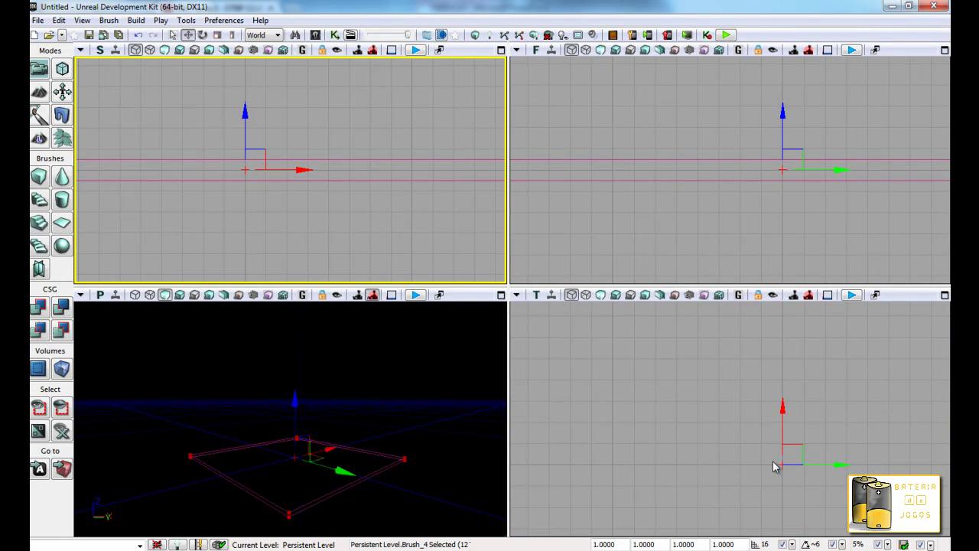
pyautogui.click(793, 543)
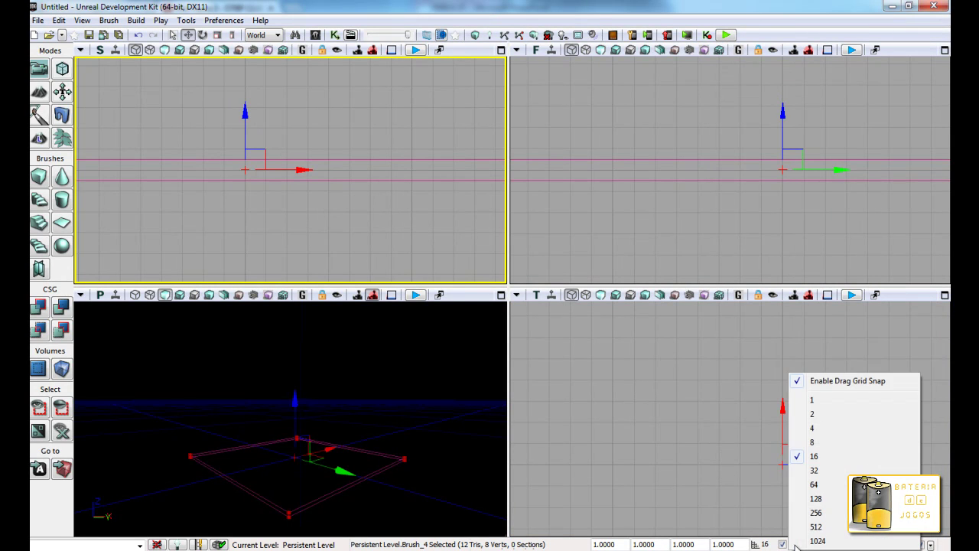
pyautogui.click(815, 442)
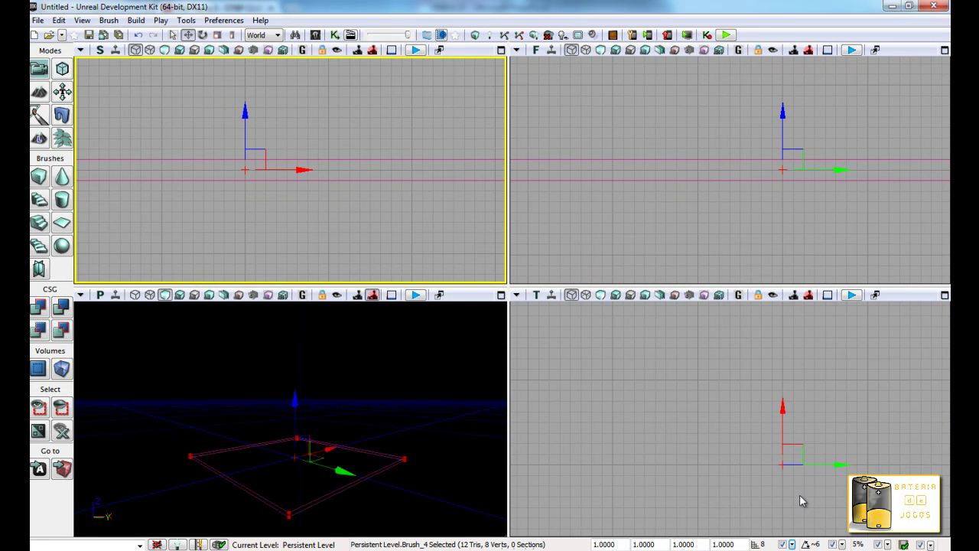
pyautogui.click(793, 544)
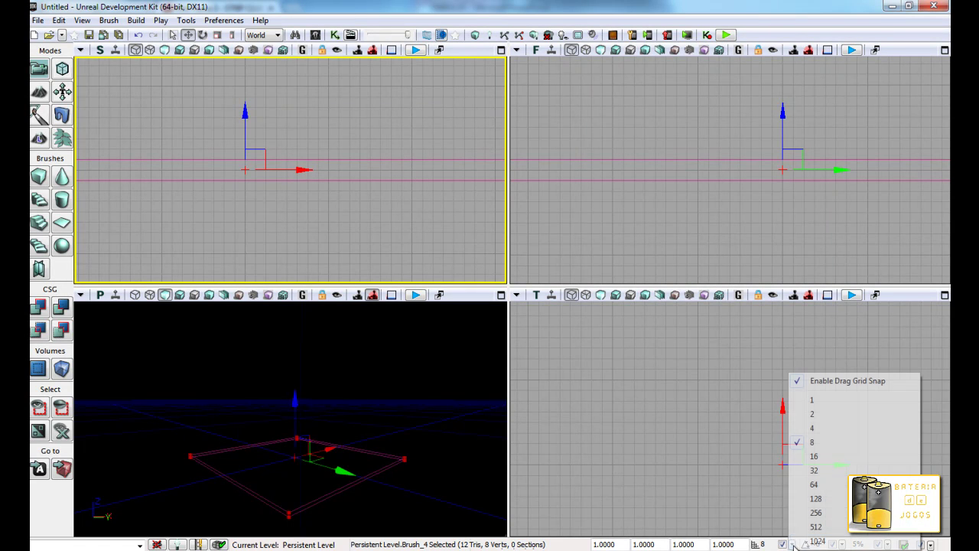
pyautogui.click(812, 456)
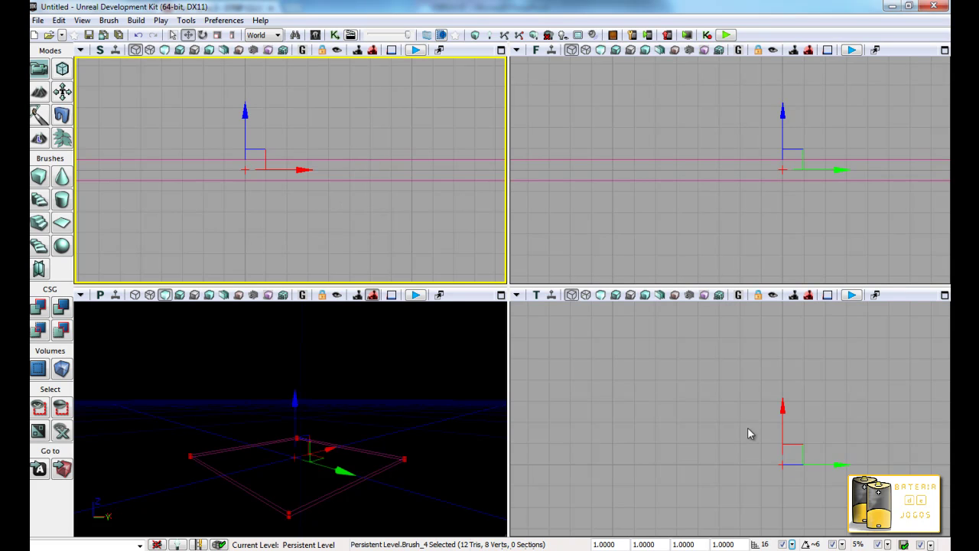
pyautogui.click(792, 544)
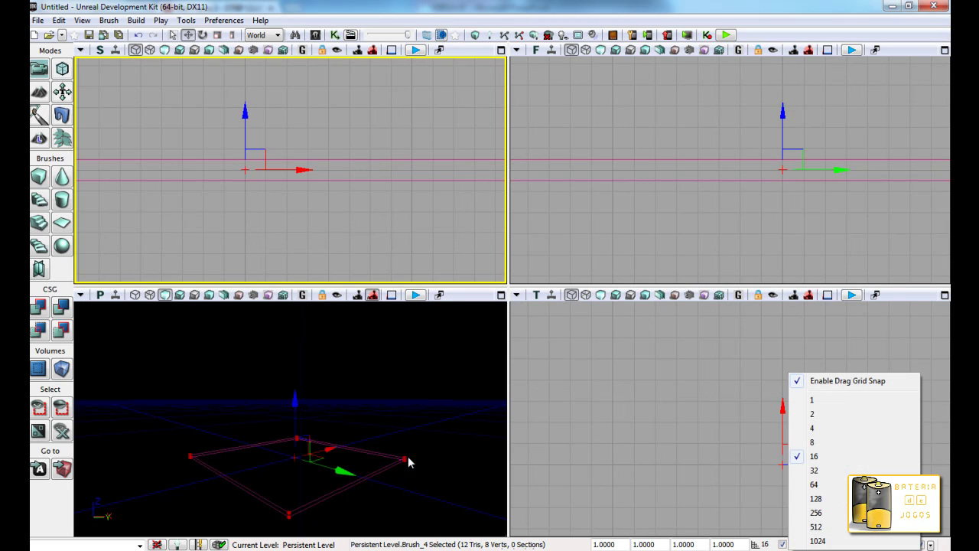
pyautogui.rightClick(47, 178)
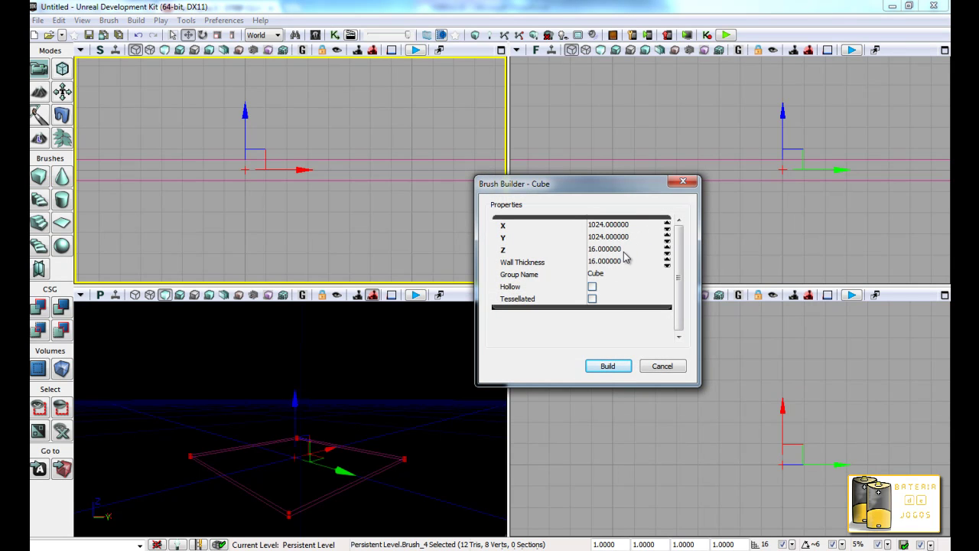
# Step: Close the Brush Builder - Cube dialog and select the flat 1024×1024×16 builder brush
pyautogui.click(792, 544)
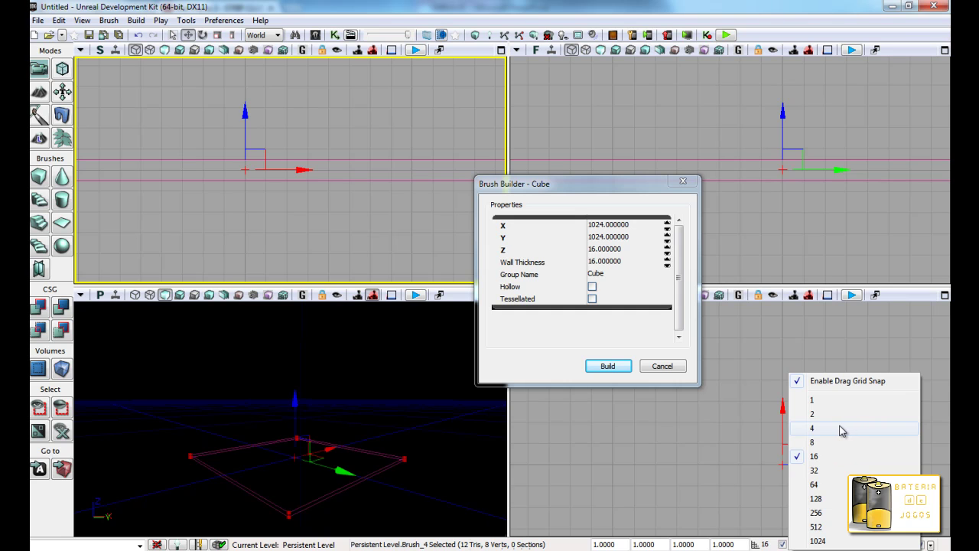
pyautogui.click(456, 385)
pyautogui.click(662, 367)
pyautogui.click(321, 495)
pyautogui.moveTo(321, 495)
pyautogui.mouseDown()
pyautogui.moveTo(323, 468)
pyautogui.moveTo(491, 465)
pyautogui.moveTo(302, 429)
pyautogui.moveTo(273, 399)
pyautogui.moveTo(262, 540)
pyautogui.moveTo(272, 492)
pyautogui.mouseUp()
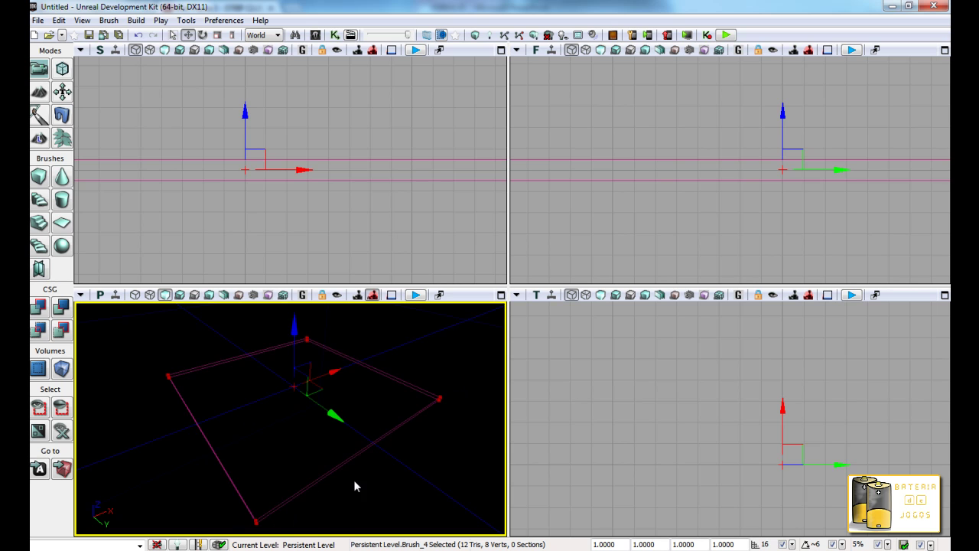
# Step: Add the slab brush as solid checker-textured floor with CSG Add, then move the builder brush aside
pyautogui.click(39, 308)
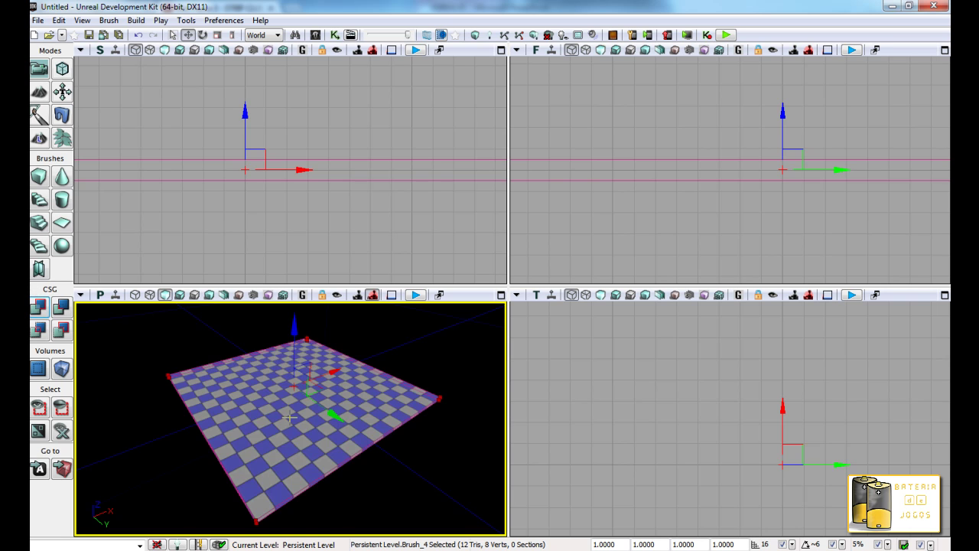
pyautogui.moveTo(290, 417); pyautogui.dragTo(322, 441)
pyautogui.moveTo(344, 363); pyautogui.dragTo(201, 407)
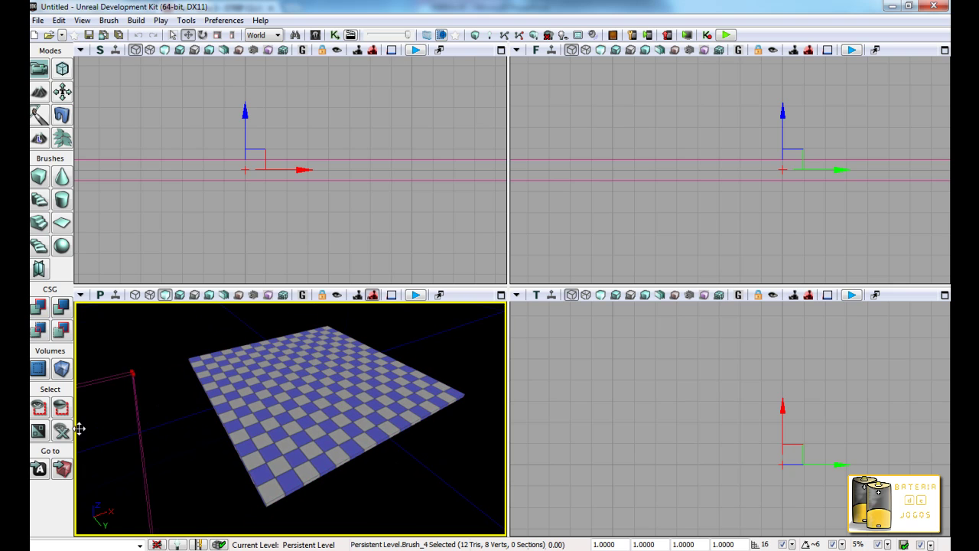
pyautogui.moveTo(403, 483)
pyautogui.mouseDown()
pyautogui.moveTo(444, 438)
pyautogui.moveTo(344, 369)
pyautogui.moveTo(231, 457)
pyautogui.mouseUp()
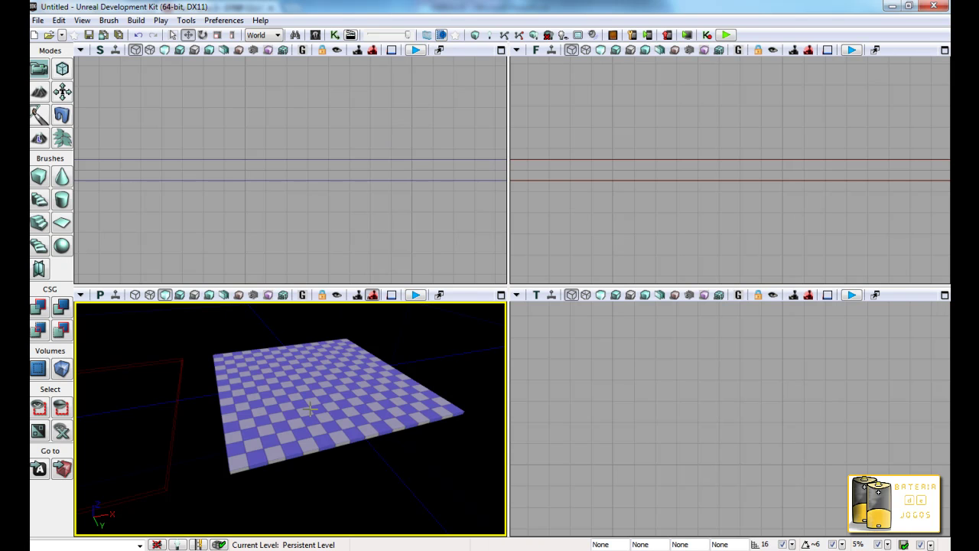
pyautogui.rightClick(293, 397)
pyautogui.click(334, 378)
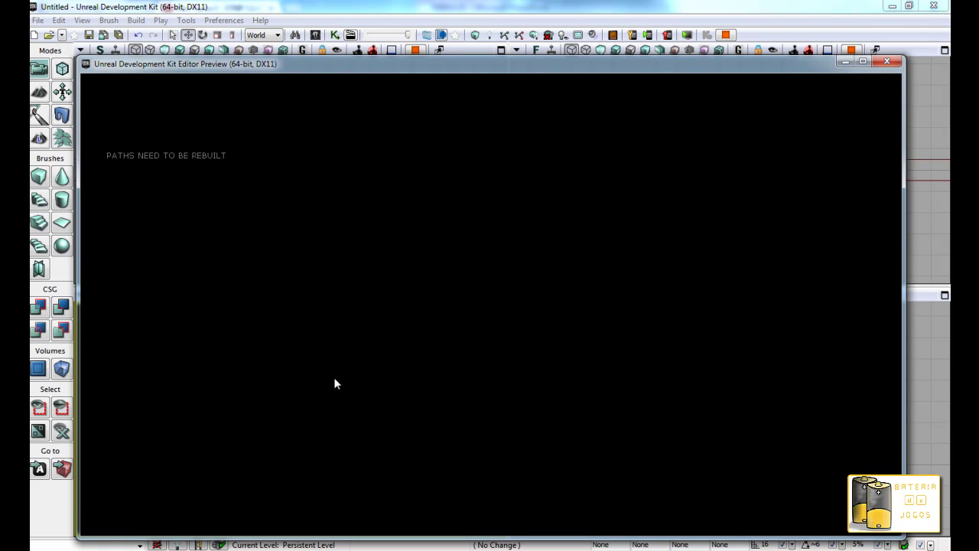
pyautogui.press('Escape')
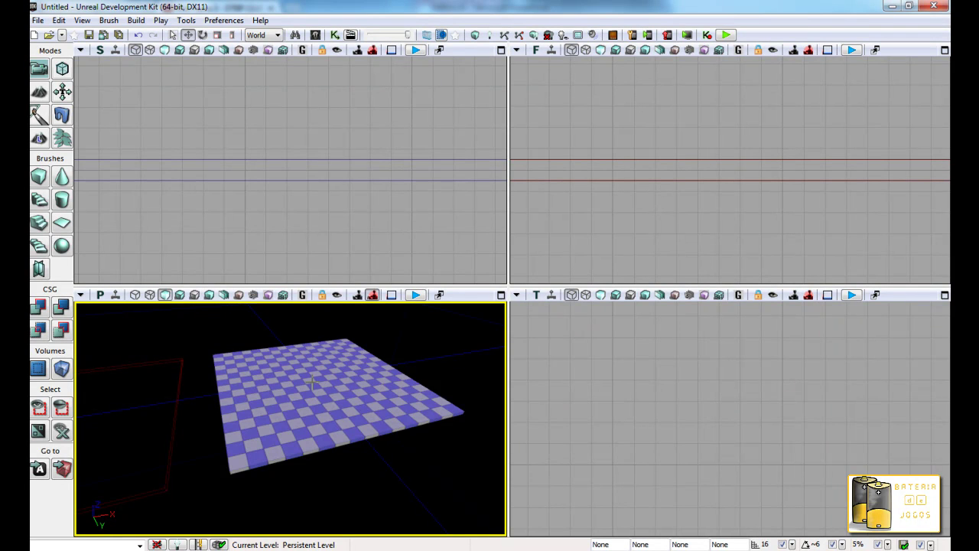
# Step: Add a PointLight raised above the floor, then test-play from here and exit the preview
pyautogui.click(302, 388)
pyautogui.moveTo(302, 389); pyautogui.dragTo(300, 340)
pyautogui.rightClick(280, 390)
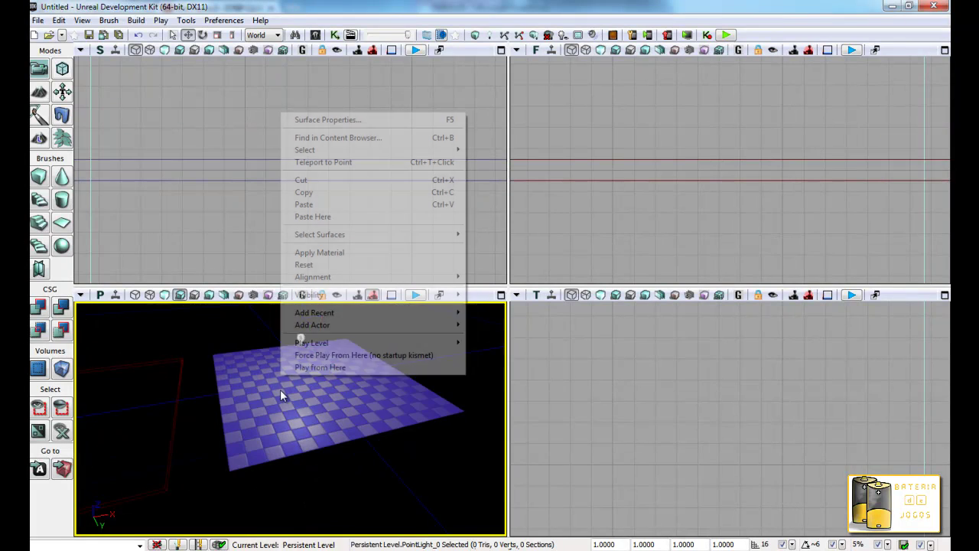
pyautogui.click(325, 372)
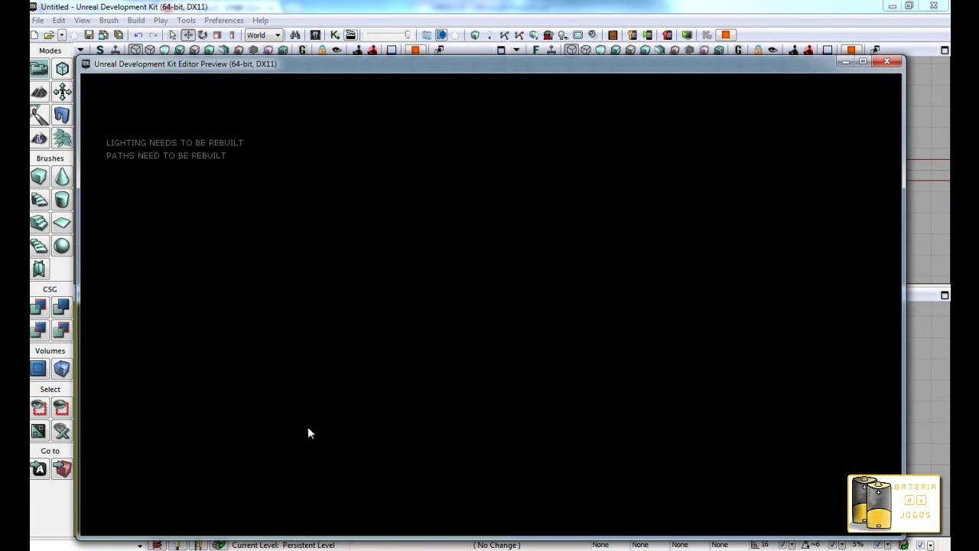
pyautogui.press('`')
pyautogui.press('Escape')
pyautogui.press('Escape')
pyautogui.moveTo(373, 417)
pyautogui.mouseDown()
pyautogui.moveTo(442, 395)
pyautogui.moveTo(467, 359)
pyautogui.mouseUp()
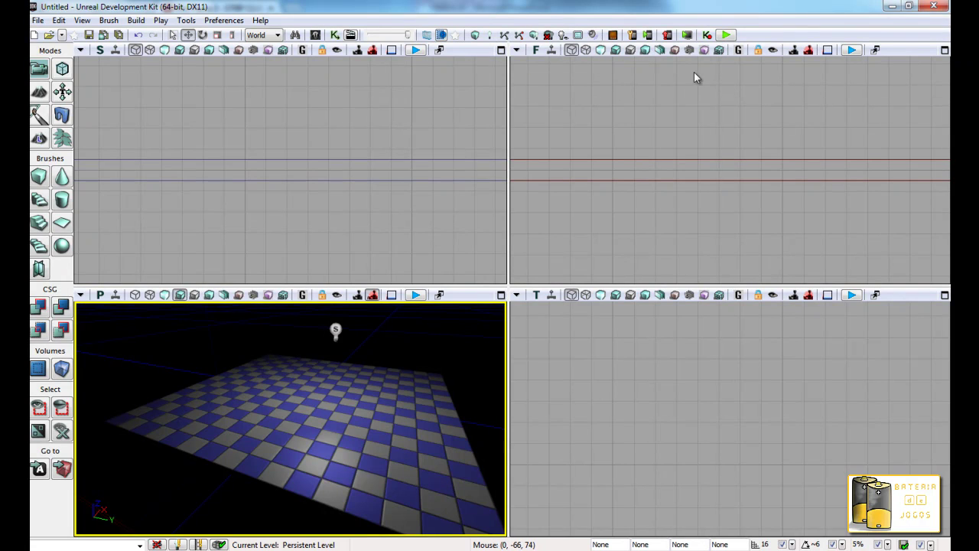
# Step: Run Build All to rebuild geometry and lighting, dismissing Map Check and the Swarm Agent window
pyautogui.click(533, 35)
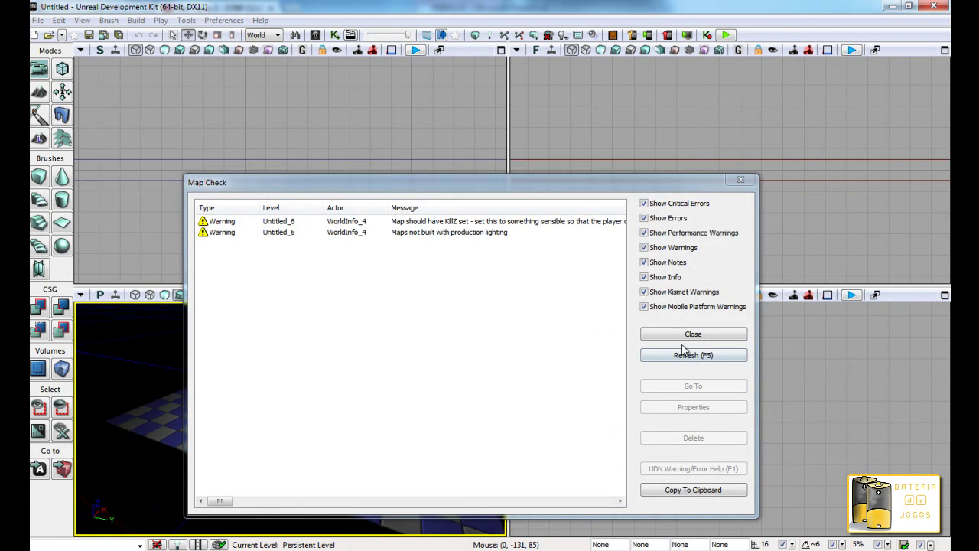
pyautogui.click(684, 334)
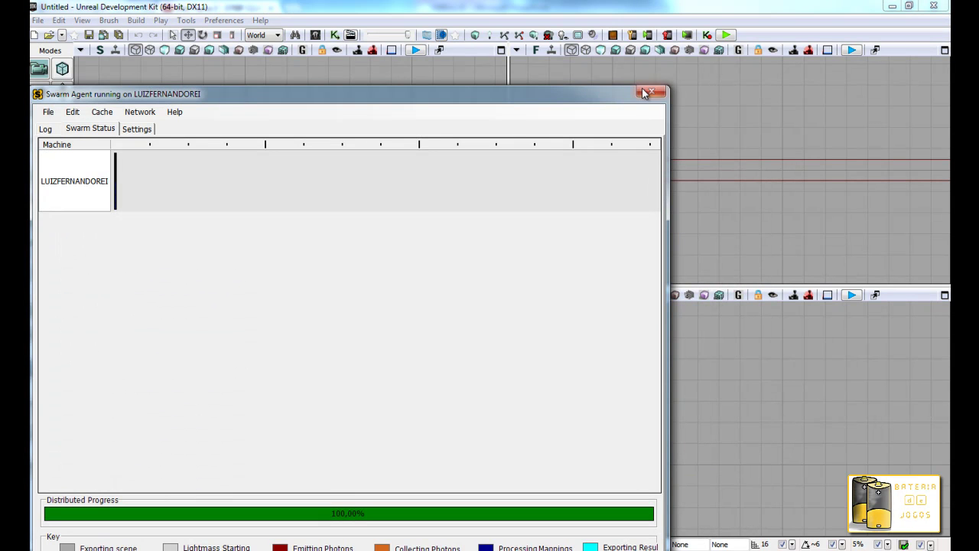
pyautogui.click(651, 91)
pyautogui.rightClick(346, 413)
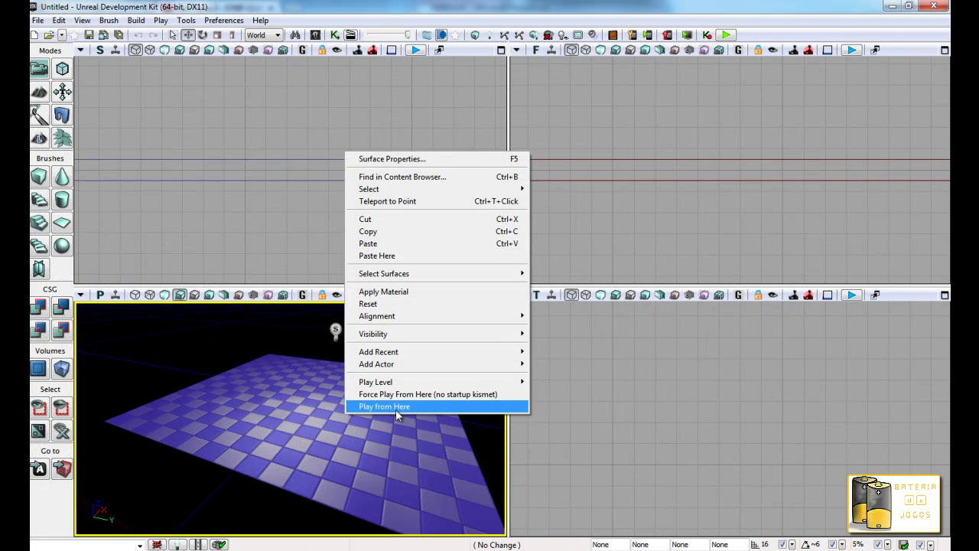
pyautogui.click(396, 407)
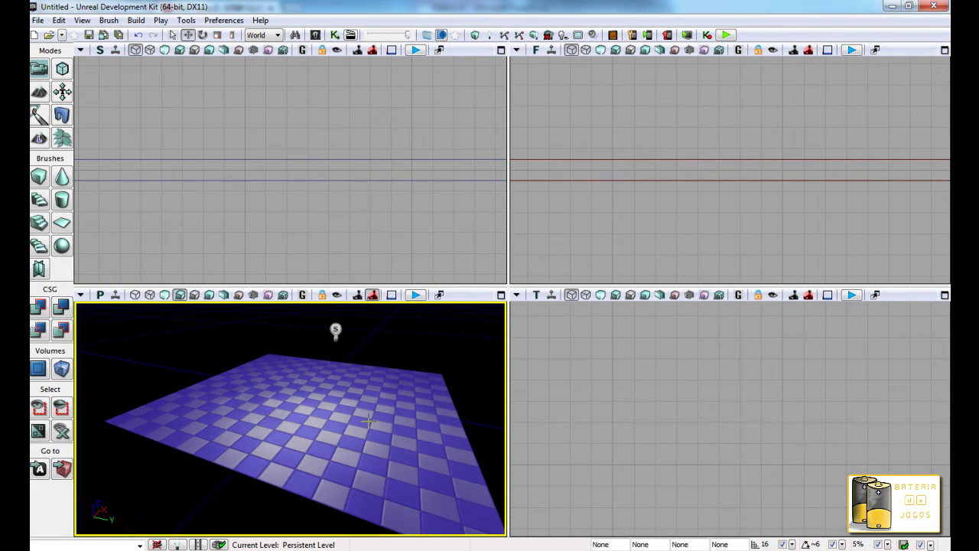
# Step: Select the floor, point light and third actor, then move them together about 16 units along Y
pyautogui.click(165, 295)
pyautogui.moveTo(325, 403); pyautogui.dragTo(211, 404)
pyautogui.moveTo(211, 405)
pyautogui.mouseDown(button='right')
pyautogui.moveTo(224, 421)
pyautogui.moveTo(371, 488)
pyautogui.mouseUp(button='right')
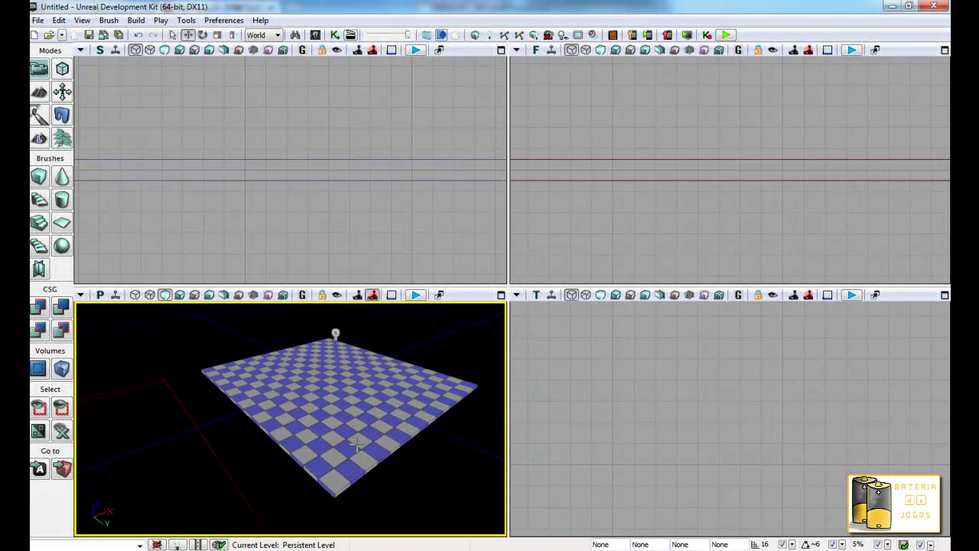
pyautogui.click(283, 407)
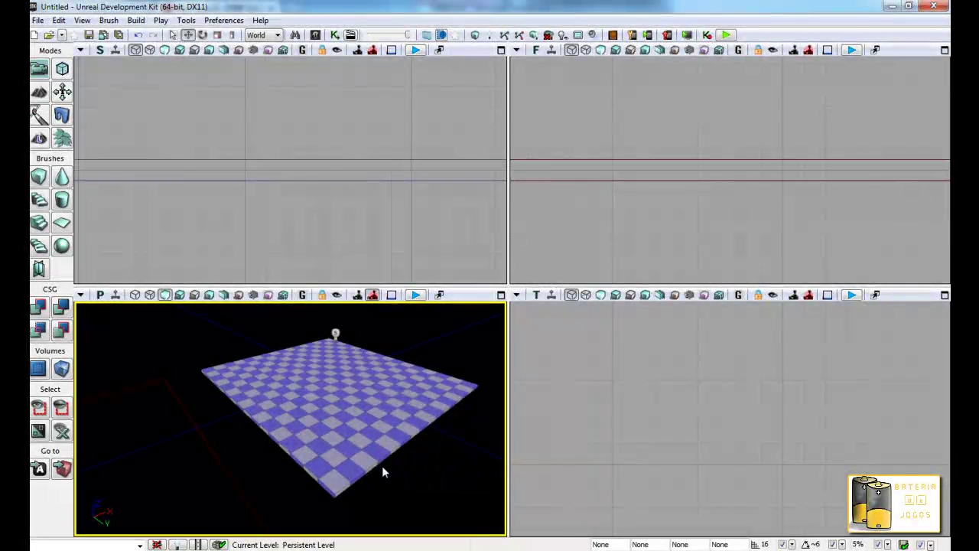
pyautogui.hotkey('ctrl', 'a')
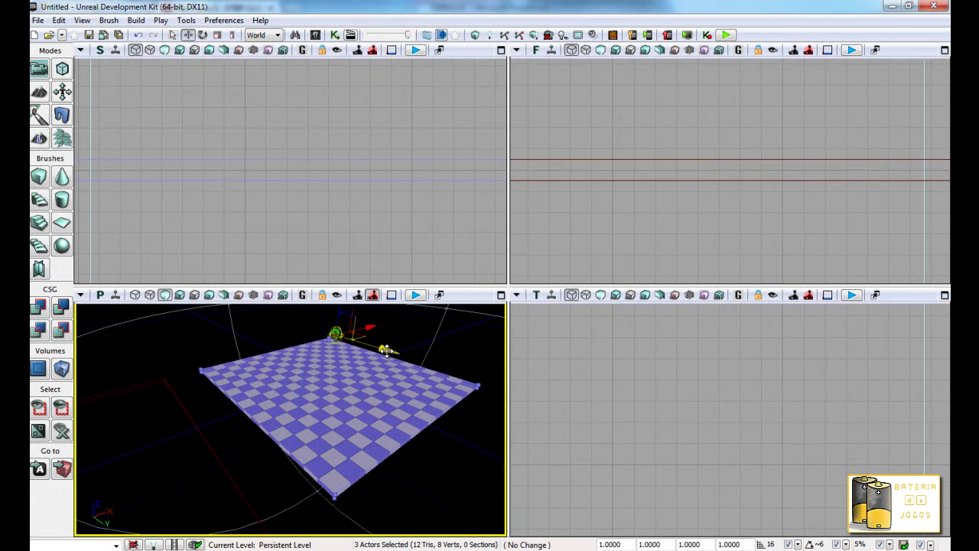
pyautogui.press('Escape')
pyautogui.hotkey('ctrl', 'a')
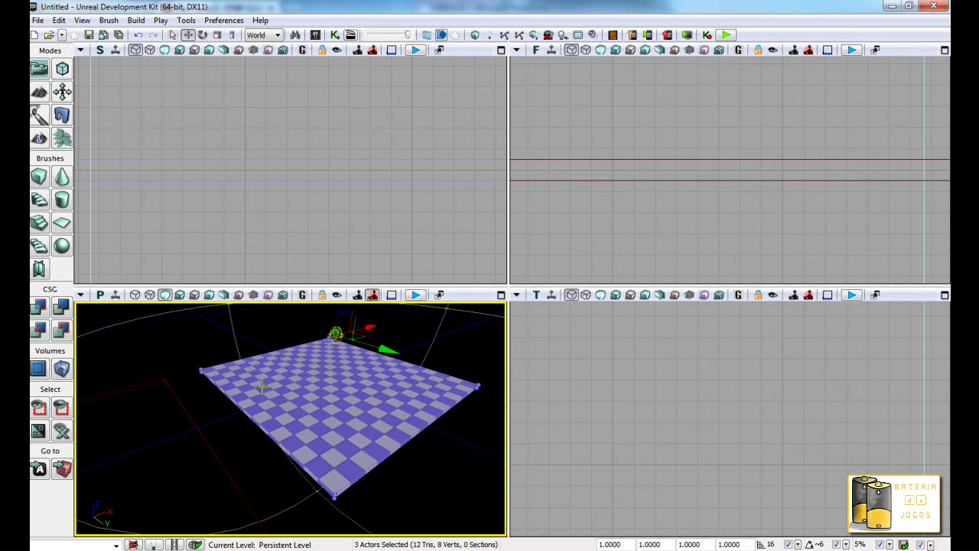
pyautogui.moveTo(409, 344); pyautogui.dragTo(311, 339)
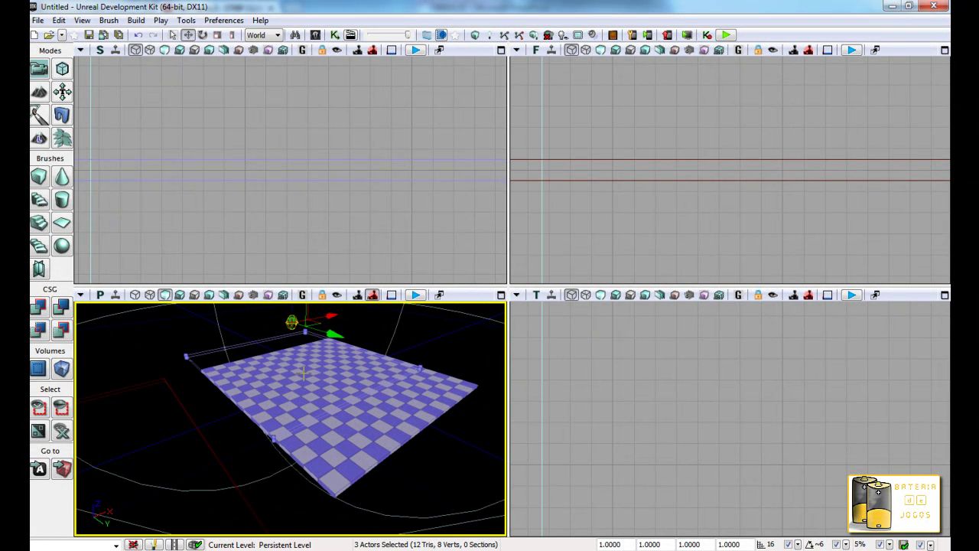
# Step: Play the level from this viewport spot, then exit the preview
pyautogui.rightClick(299, 396)
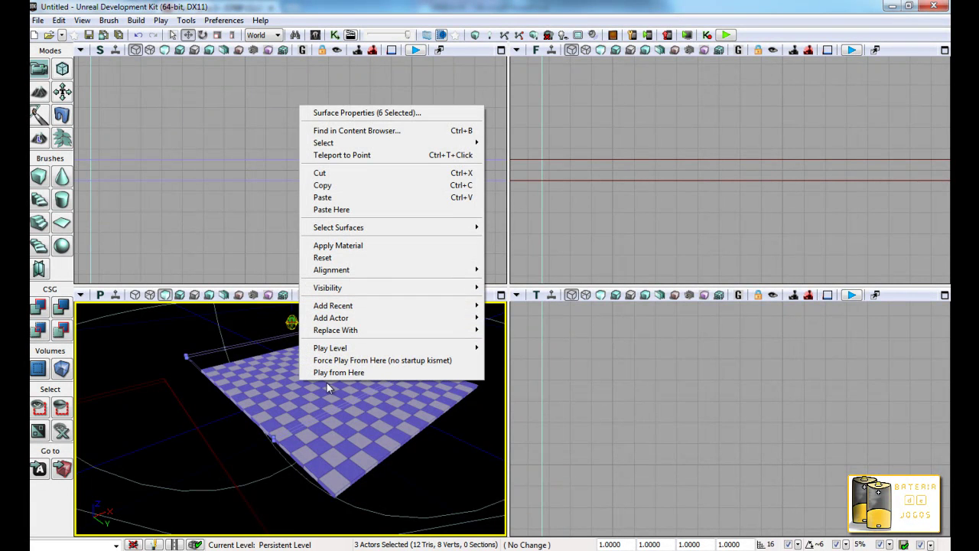
pyautogui.click(327, 372)
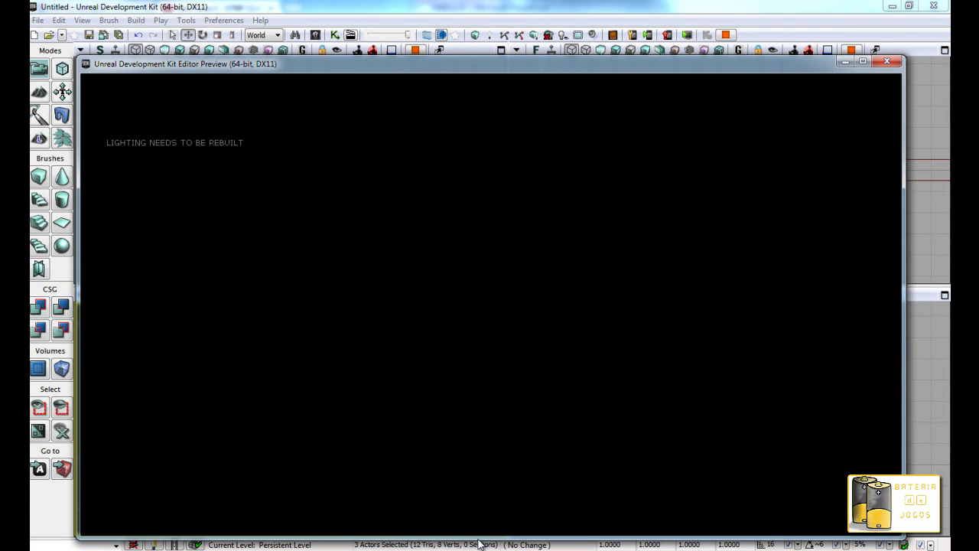
pyautogui.press('Escape')
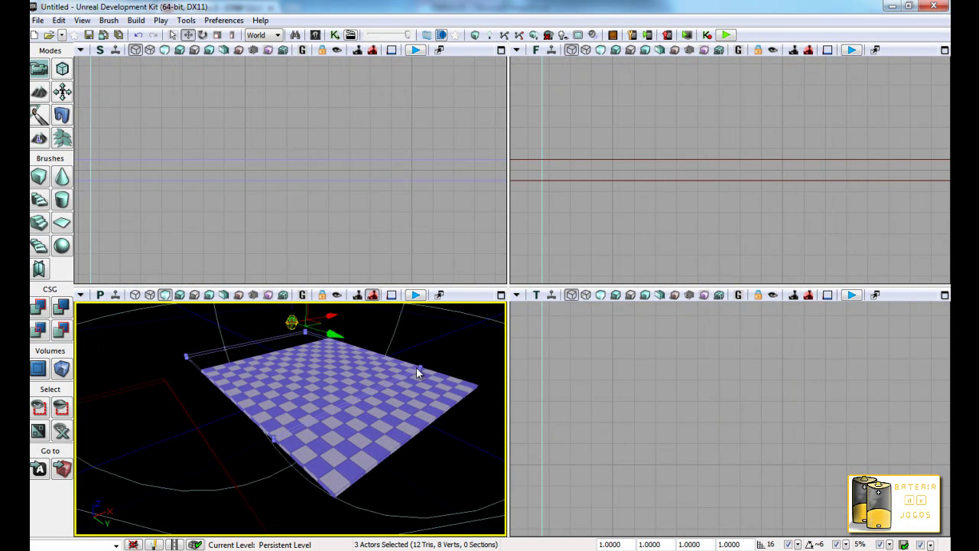
# Step: Review and close the Map Check report, then play from here again and exit
pyautogui.click(474, 34)
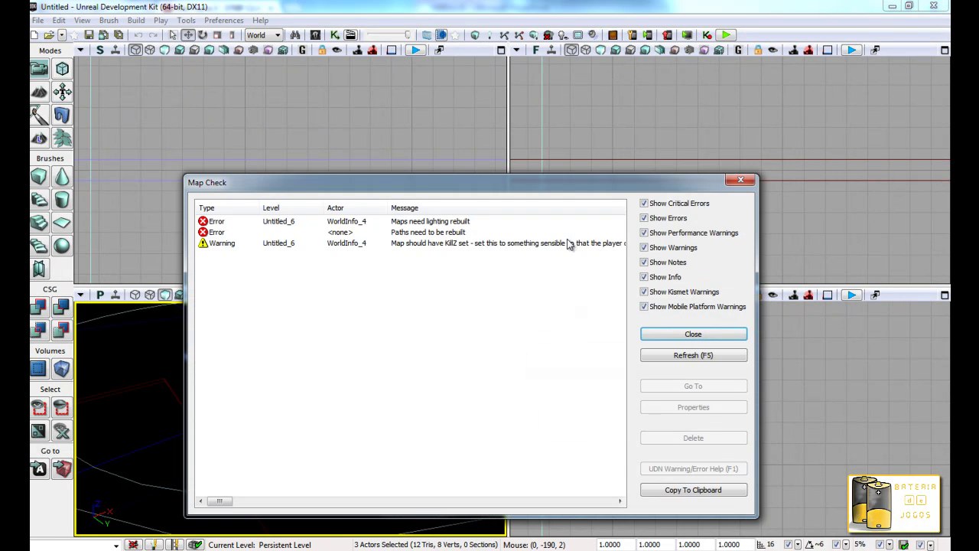
pyautogui.click(663, 333)
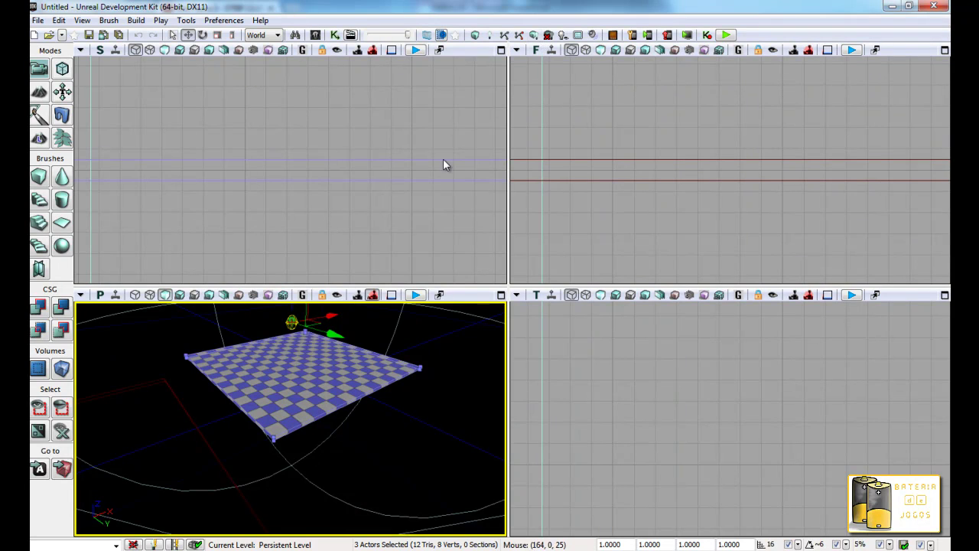
pyautogui.rightClick(274, 382)
pyautogui.click(309, 370)
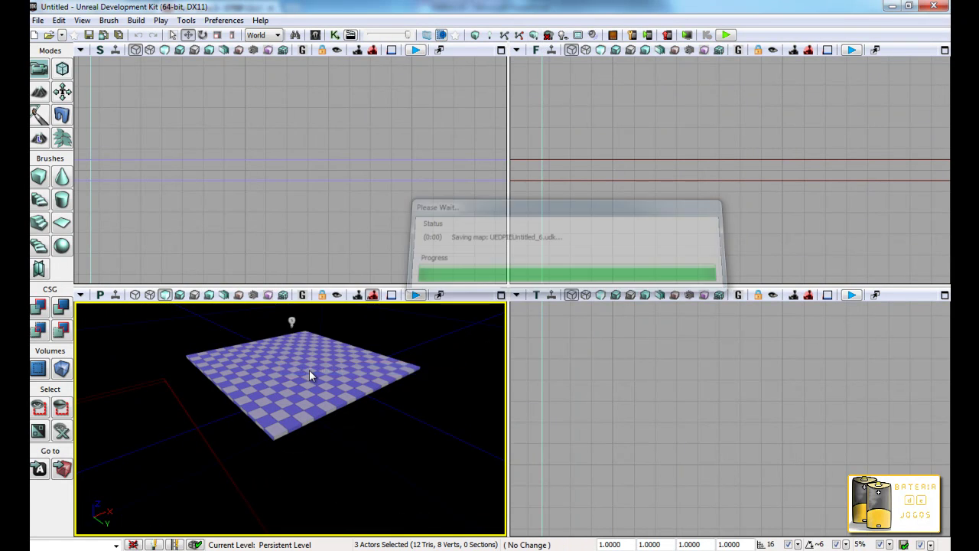
pyautogui.press('Escape')
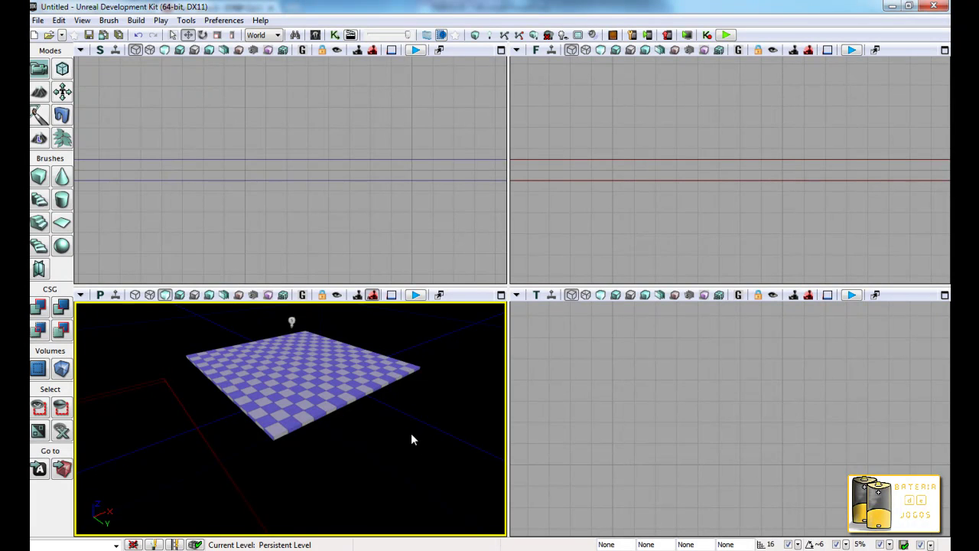
# Step: Orbit the perspective camera to view the checkered floor from the front
pyautogui.moveTo(355, 395)
pyautogui.mouseDown()
pyautogui.moveTo(71, 388)
pyautogui.moveTo(508, 298)
pyautogui.mouseUp()
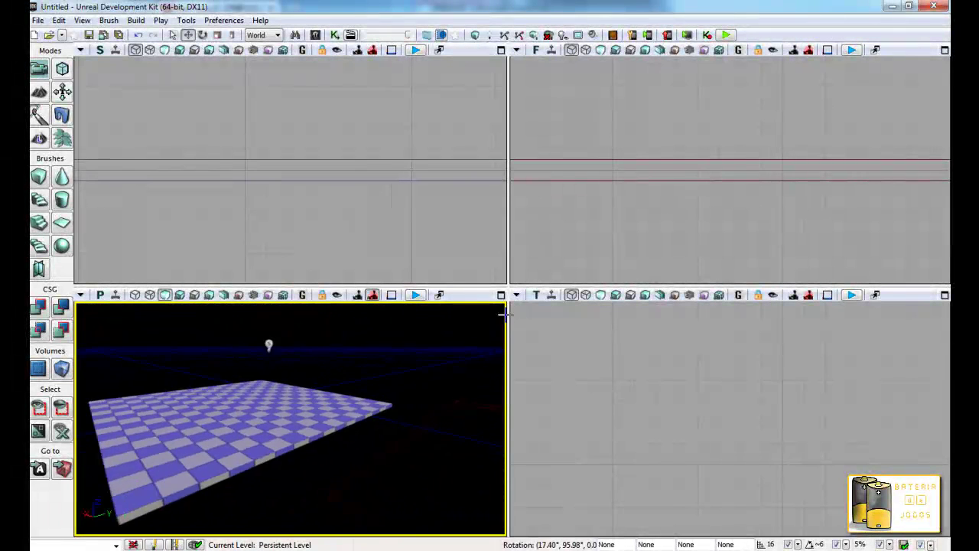
pyautogui.moveTo(509, 298); pyautogui.dragTo(504, 323)
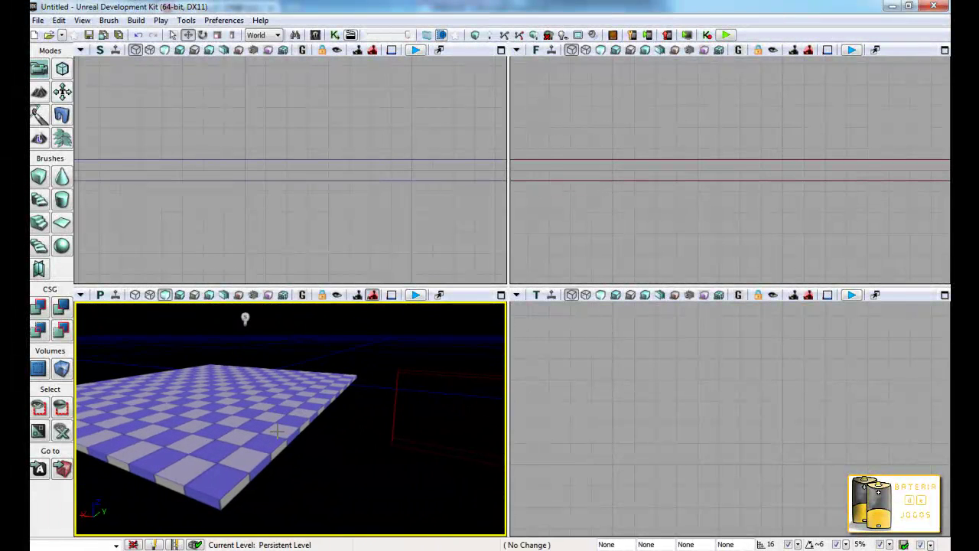
pyautogui.moveTo(377, 435)
pyautogui.mouseDown(button='right')
pyautogui.moveTo(280, 459)
pyautogui.moveTo(314, 418)
pyautogui.moveTo(75, 528)
pyautogui.moveTo(116, 490)
pyautogui.mouseUp(button='right')
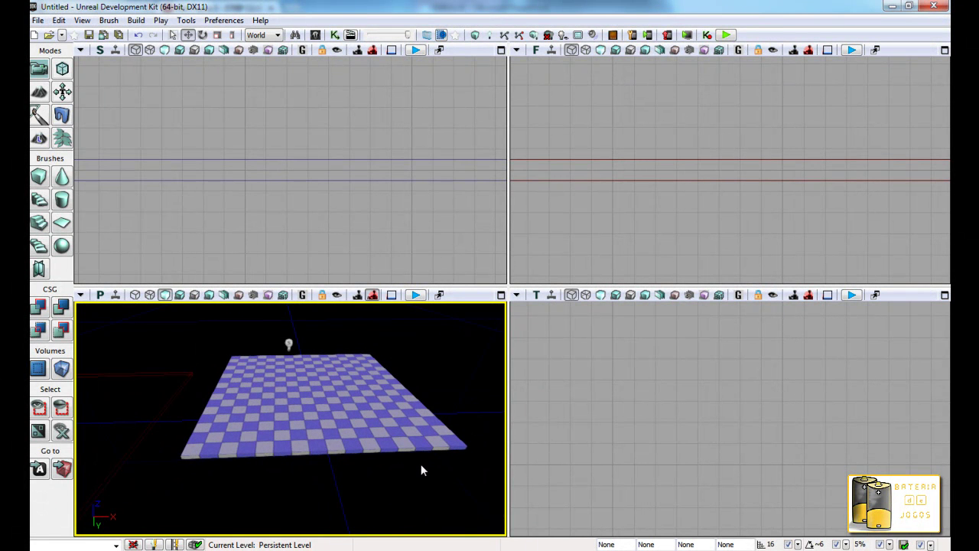
# Step: Switch the perspective view to Lit mode and delete the point light above the floor
pyautogui.click(174, 301)
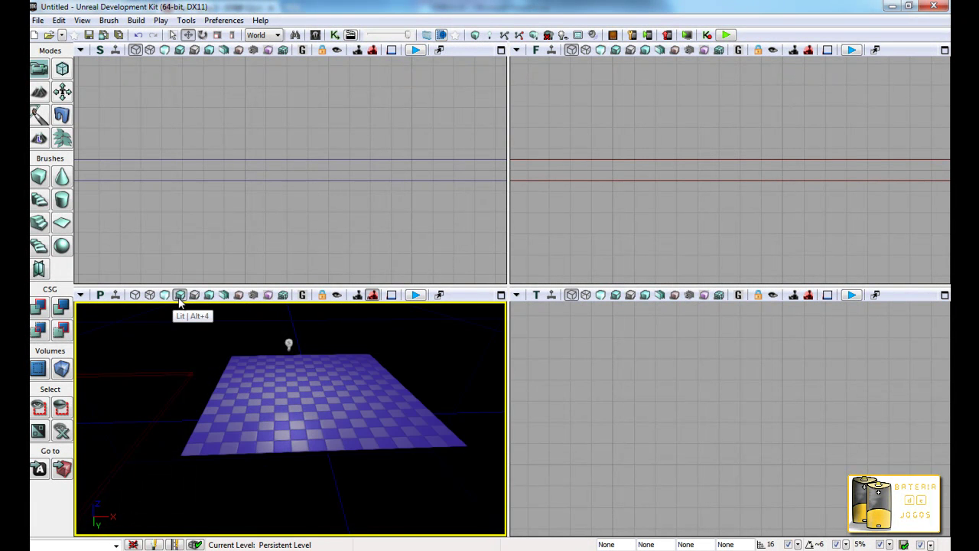
pyautogui.click(290, 345)
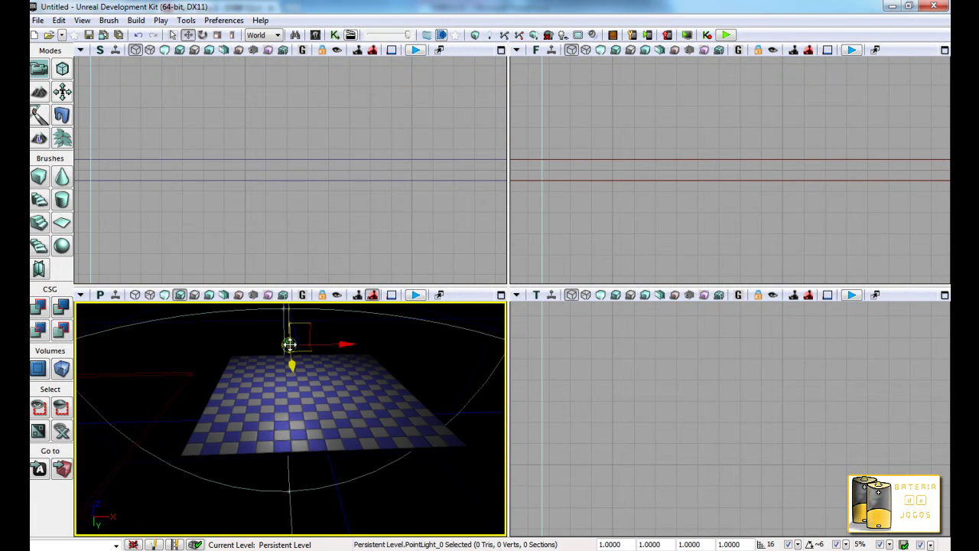
pyautogui.press('Delete')
pyautogui.moveTo(312, 380)
pyautogui.mouseDown()
pyautogui.moveTo(325, 461)
pyautogui.moveTo(426, 417)
pyautogui.moveTo(503, 408)
pyautogui.moveTo(503, 393)
pyautogui.moveTo(512, 413)
pyautogui.moveTo(272, 472)
pyautogui.mouseUp()
# Step: Drag the builder brush left along X in the Top view until it covers the floor
pyautogui.click(326, 448)
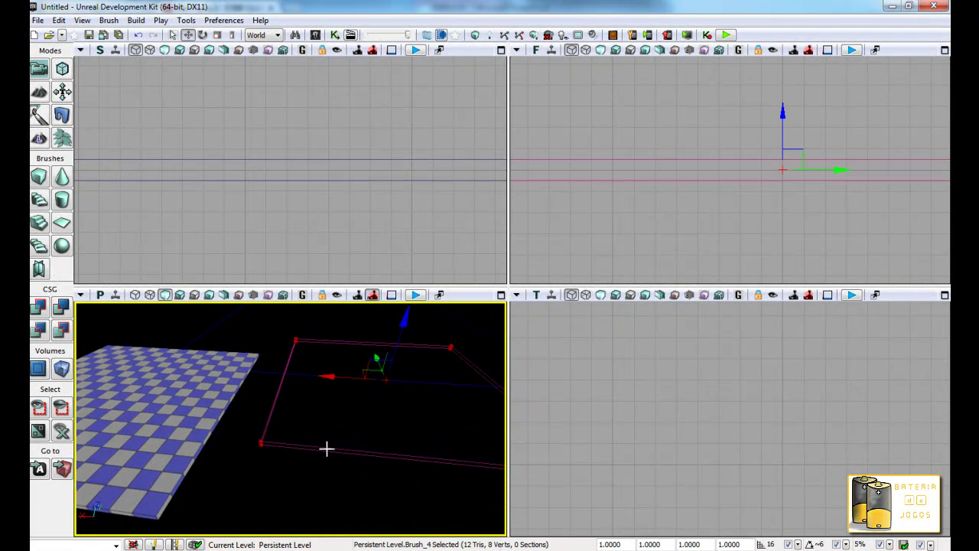
pyautogui.moveTo(351, 375); pyautogui.dragTo(127, 363)
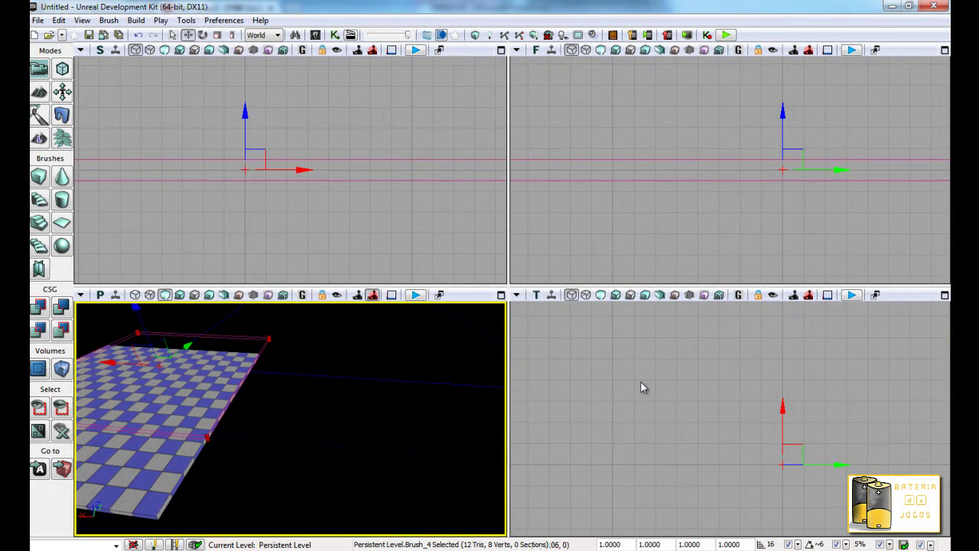
pyautogui.scroll(-2, 640, 385)
pyautogui.scroll(-2, 639, 398)
pyautogui.scroll(-2, 641, 425)
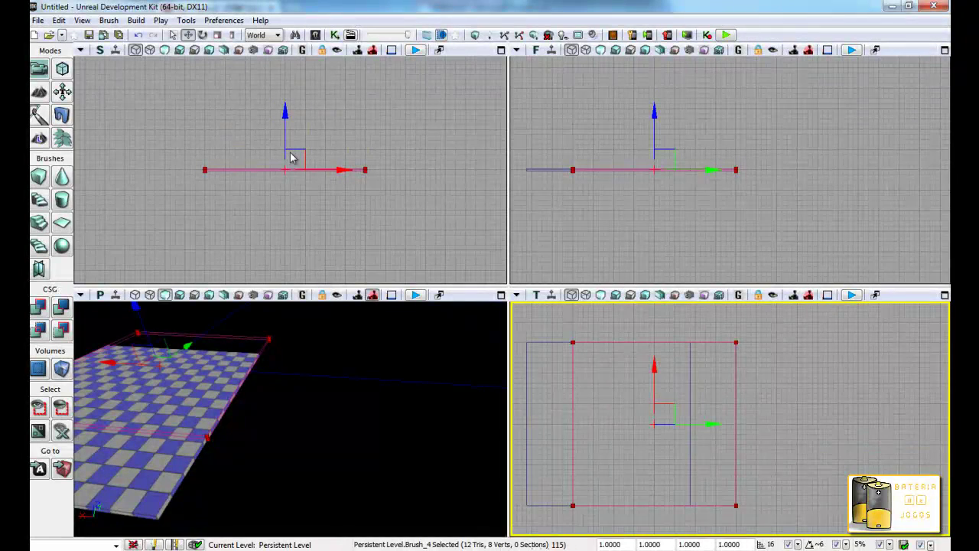
pyautogui.moveTo(723, 426); pyautogui.dragTo(671, 424)
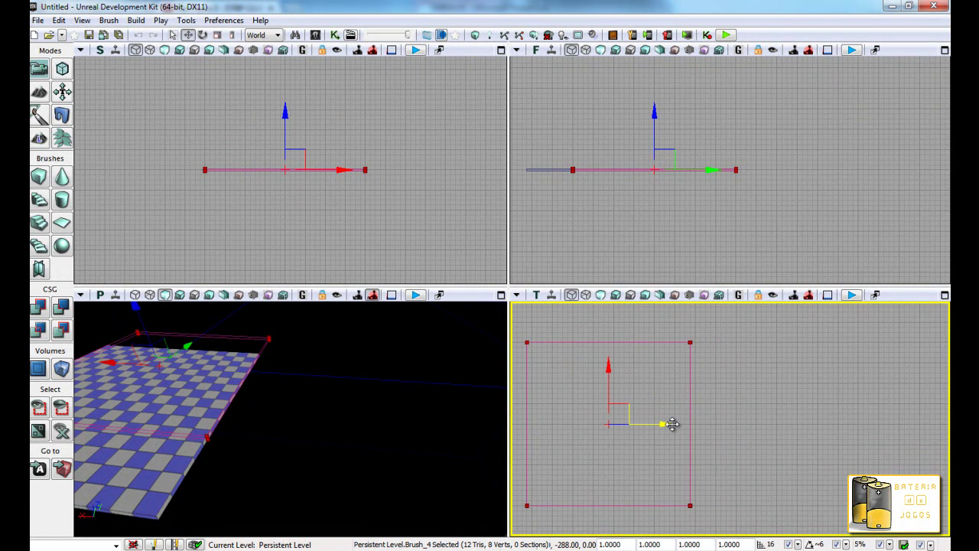
pyautogui.moveTo(713, 348)
pyautogui.mouseDown()
pyautogui.moveTo(752, 359)
pyautogui.moveTo(817, 341)
pyautogui.mouseUp()
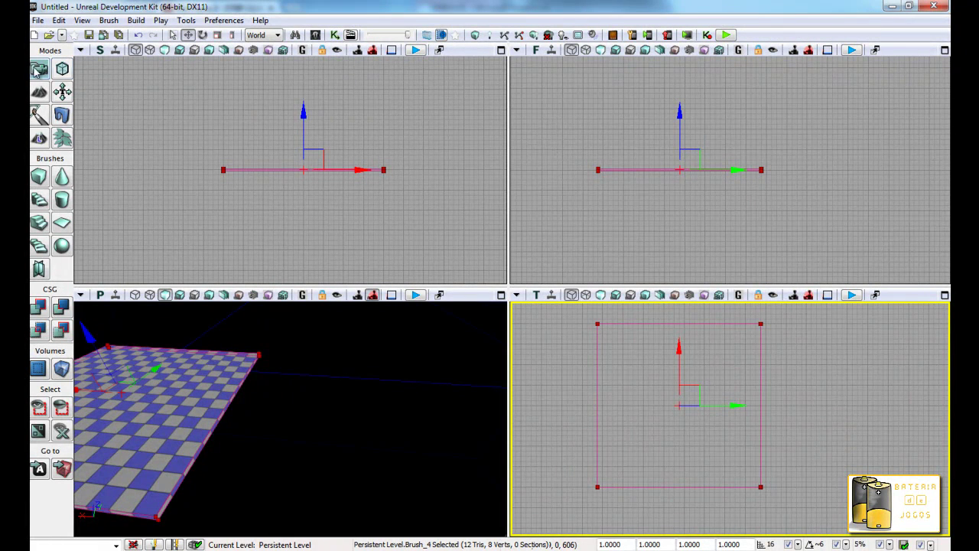
# Step: In Geometry Mode, drag the brush's left vertices right to narrow it into a thin wall strip
pyautogui.click(64, 69)
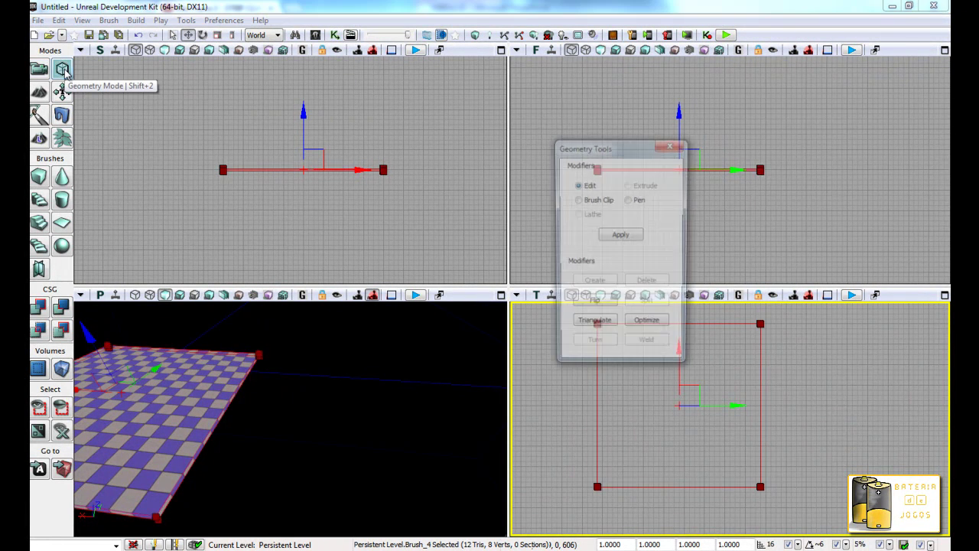
pyautogui.moveTo(602, 152); pyautogui.dragTo(862, 88)
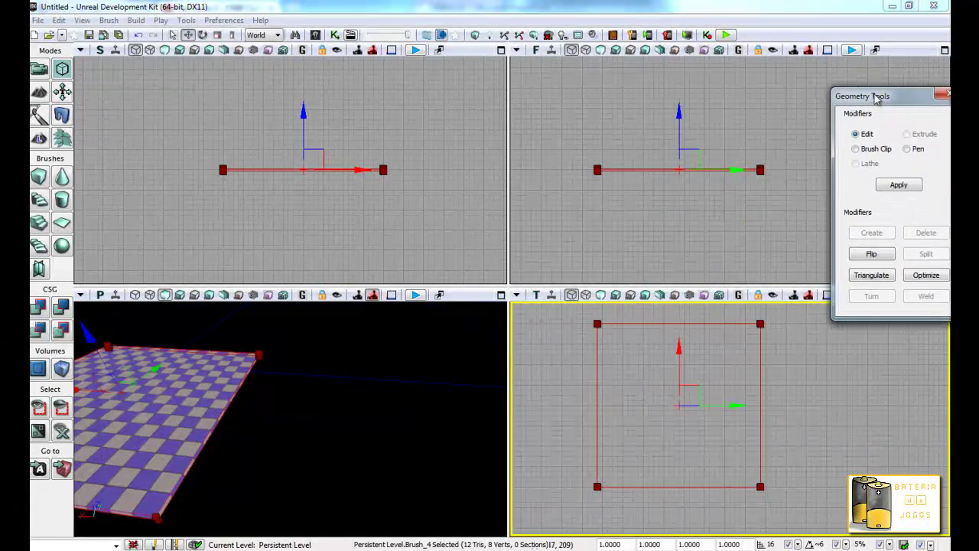
pyautogui.click(853, 238)
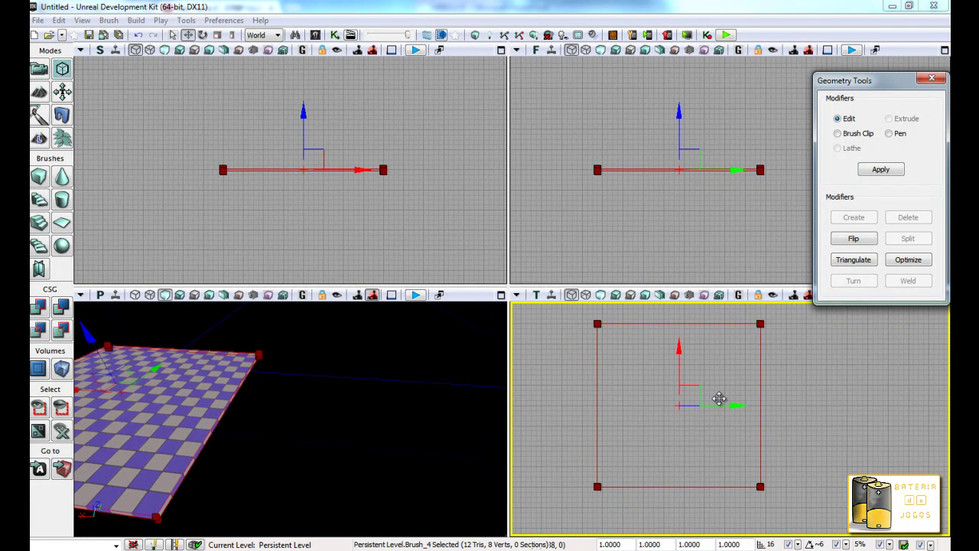
pyautogui.keyDown('ctrl'); pyautogui.keyDown('alt'); pyautogui.moveTo(577, 320); pyautogui.dragTo(632, 520); pyautogui.keyUp('alt'); pyautogui.keyUp('ctrl')
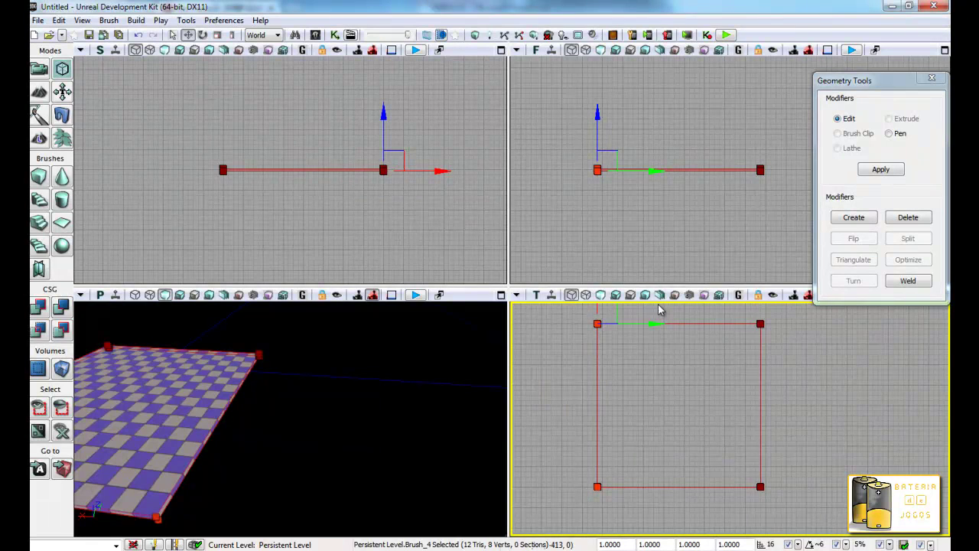
pyautogui.keyDown('ctrl'); pyautogui.keyDown('alt'); pyautogui.moveTo(557, 315); pyautogui.dragTo(616, 499); pyautogui.keyUp('alt'); pyautogui.keyUp('ctrl')
pyautogui.moveTo(651, 323); pyautogui.dragTo(806, 336)
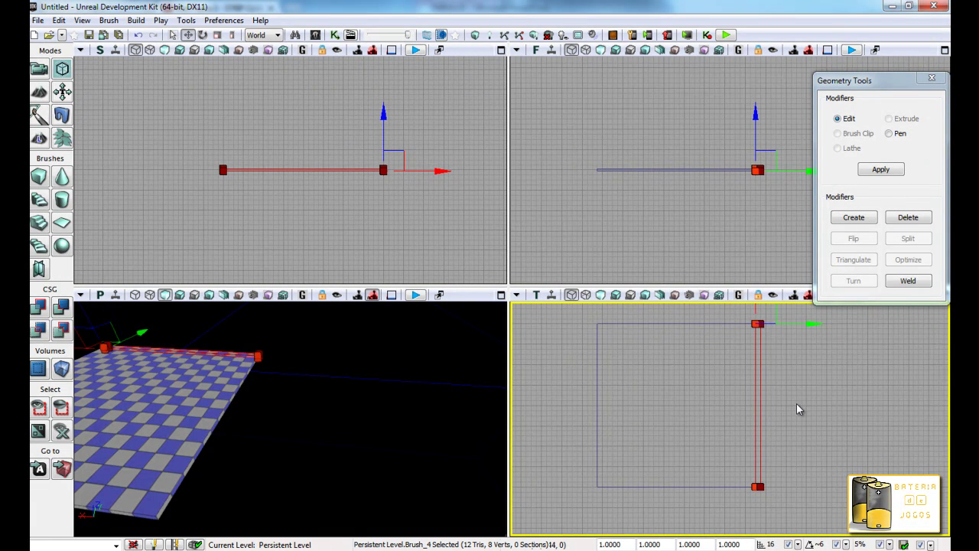
# Step: Box-select the thin brush's vertices in the side view and raise them into a tall wall
pyautogui.click(279, 139)
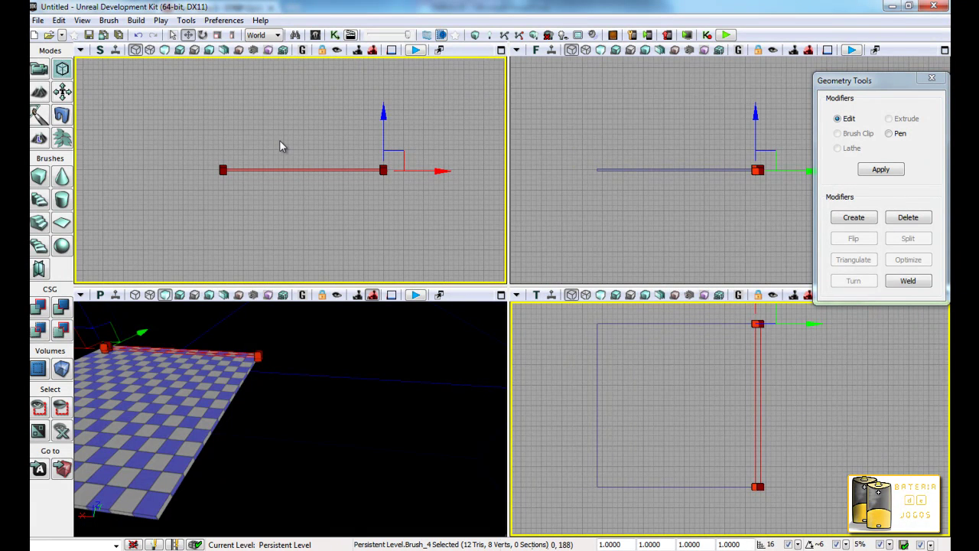
pyautogui.scroll(2, 275, 140)
pyautogui.click(273, 139)
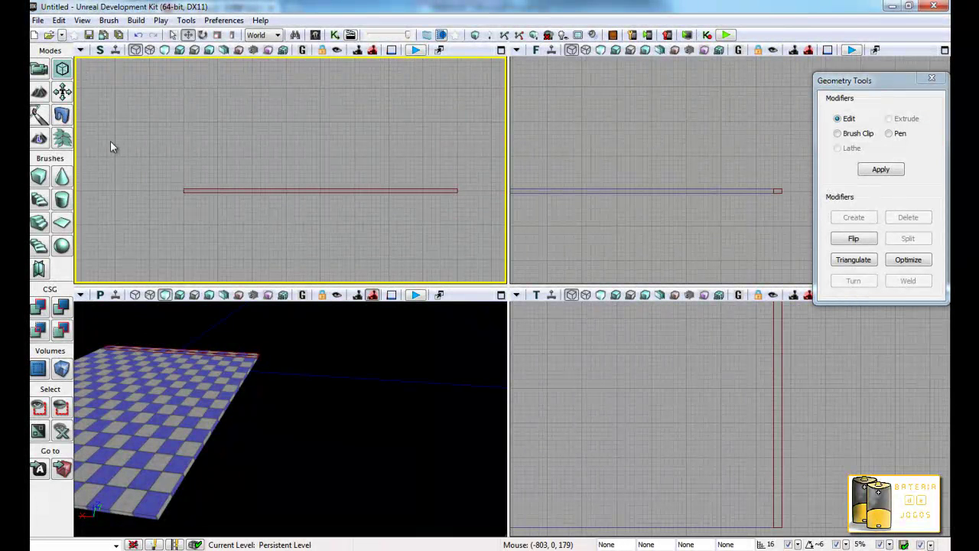
pyautogui.click(207, 191)
pyautogui.keyDown('ctrl'); pyautogui.keyDown('alt'); pyautogui.moveTo(136, 122); pyautogui.dragTo(508, 191); pyautogui.keyUp('alt'); pyautogui.keyUp('ctrl')
pyautogui.moveTo(459, 130); pyautogui.dragTo(452, 61)
# Step: Check the wall in the 3D view and lower its top vertices slightly
pyautogui.scroll(-2, 294, 418)
pyautogui.scroll(-2, 287, 366)
pyautogui.scroll(-2, 284, 358)
pyautogui.scroll(-2, 286, 356)
pyautogui.moveTo(286, 356); pyautogui.dragTo(325, 352)
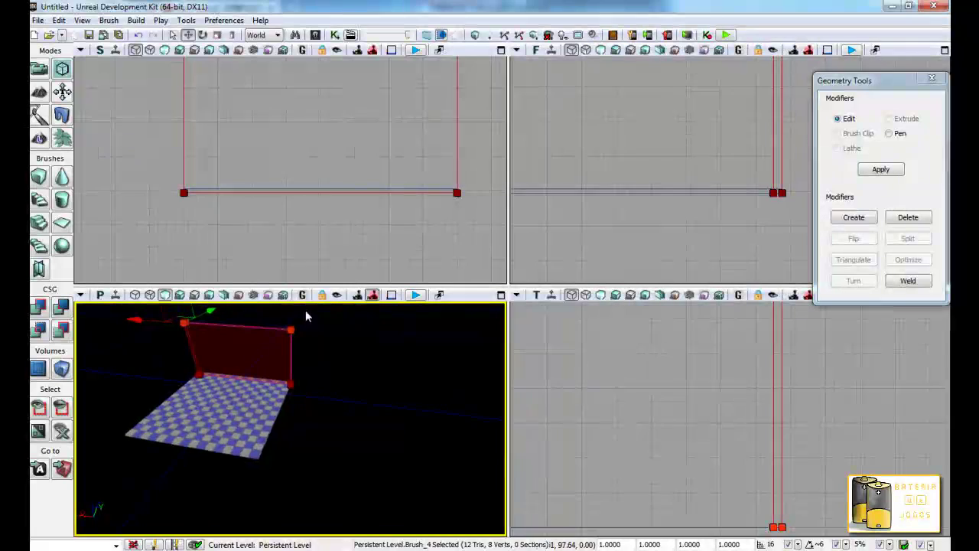
pyautogui.click(375, 217)
pyautogui.scroll(-1, 375, 218)
pyautogui.scroll(-3, 375, 219)
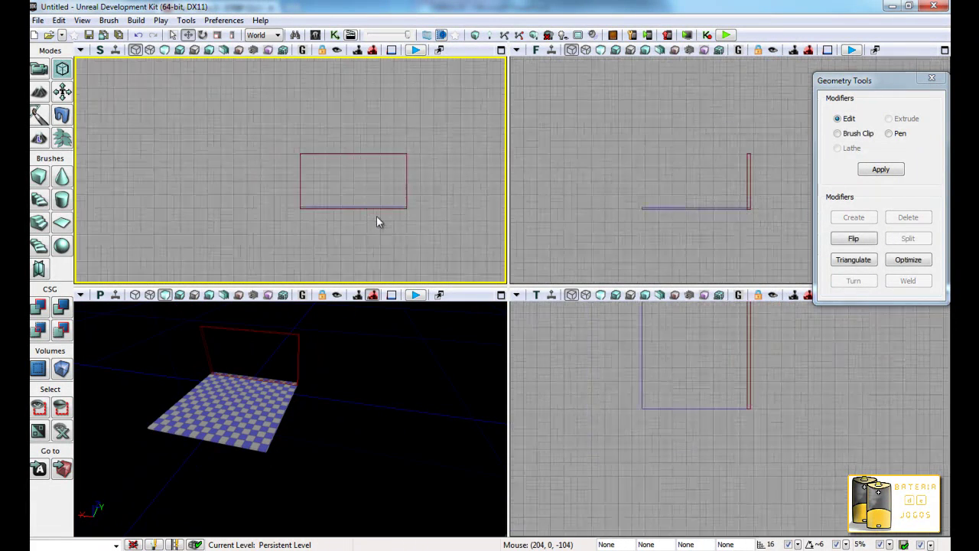
pyautogui.click(407, 166)
pyautogui.keyDown('ctrl'); pyautogui.keyDown('alt'); pyautogui.moveTo(291, 127); pyautogui.dragTo(426, 165); pyautogui.keyUp('alt'); pyautogui.keyUp('ctrl')
pyautogui.moveTo(405, 96); pyautogui.dragTo(405, 103)
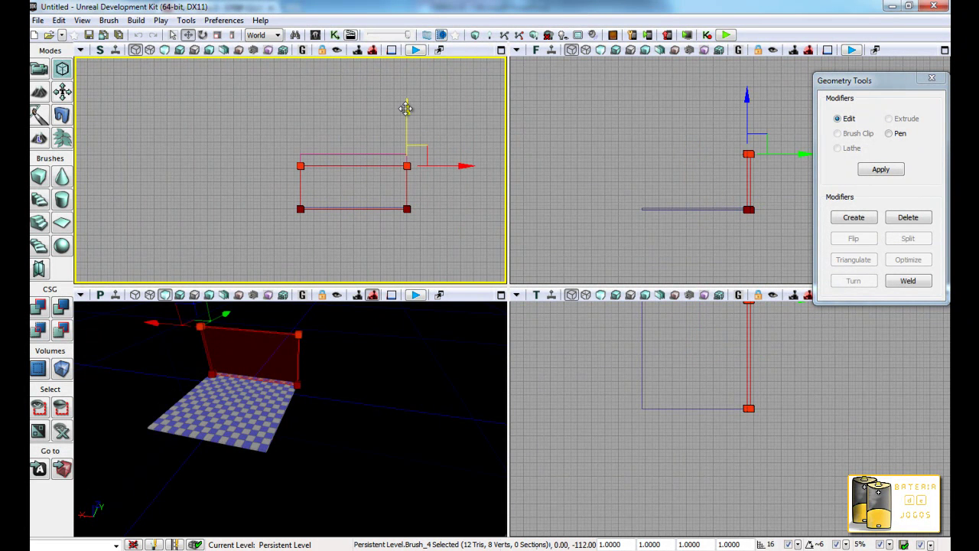
pyautogui.click(305, 126)
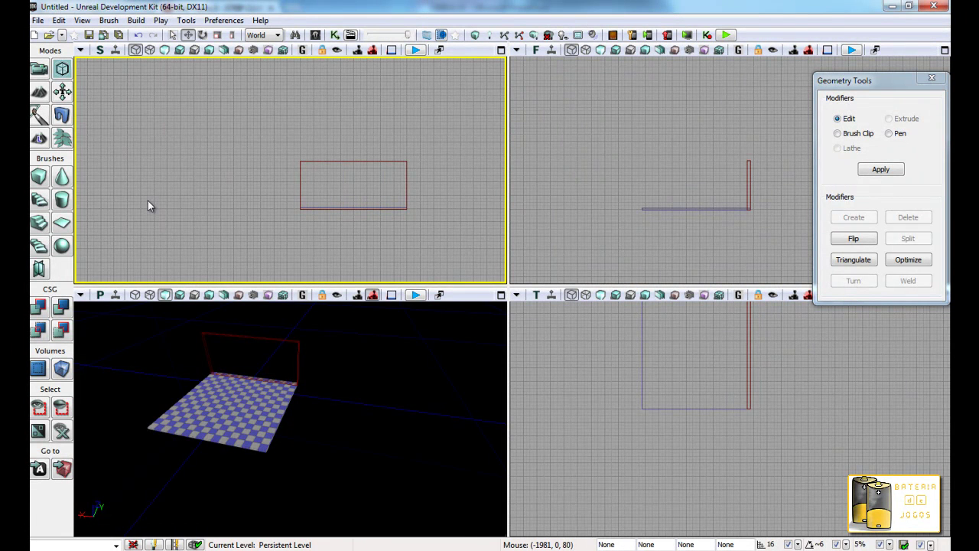
pyautogui.click(320, 161)
# Step: Nudge the wall brush up slightly and add it as solid geometry with CSG Add
pyautogui.moveTo(354, 160); pyautogui.dragTo(354, 159)
pyautogui.click(451, 191)
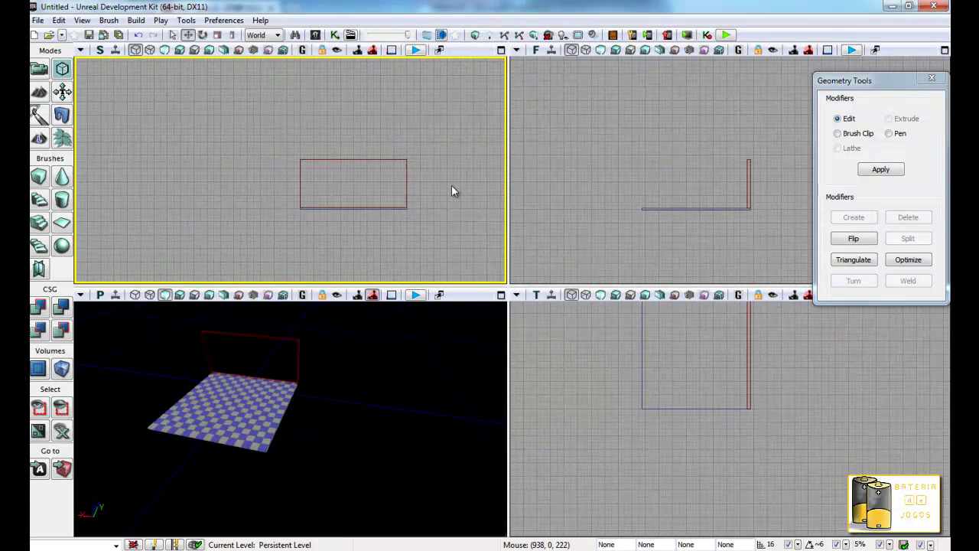
pyautogui.click(406, 184)
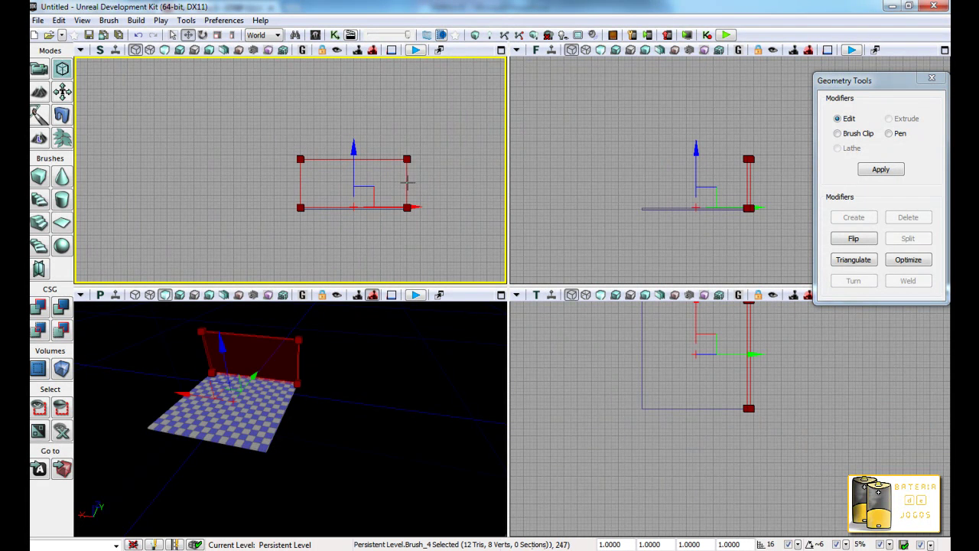
pyautogui.click(44, 307)
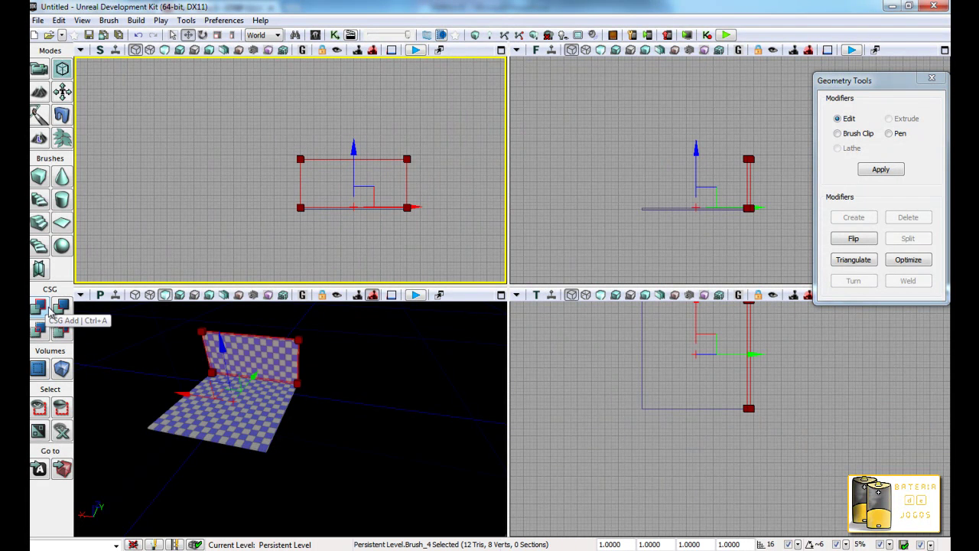
# Step: Close Geometry Tools and move the red builder brush left of the wall
pyautogui.click(940, 81)
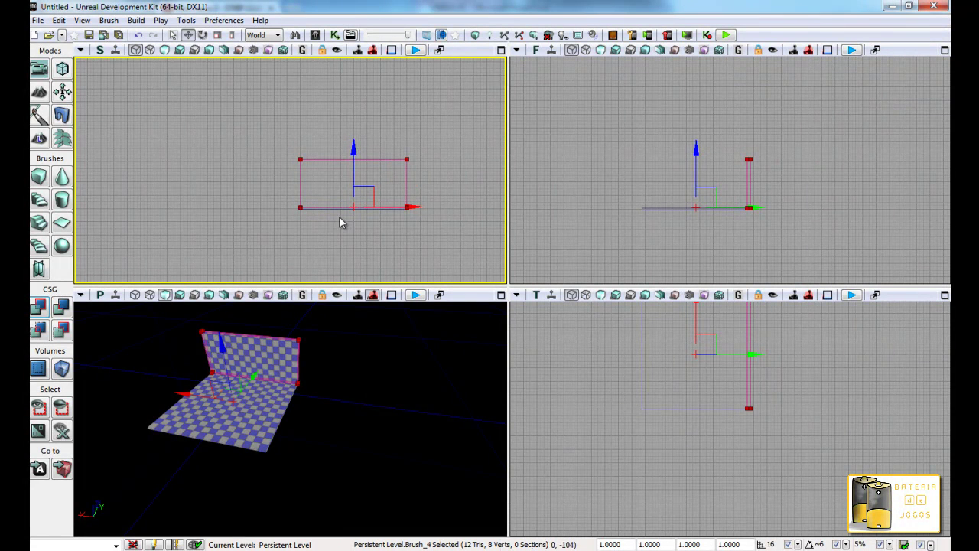
pyautogui.moveTo(415, 208); pyautogui.dragTo(273, 207)
pyautogui.click(267, 346)
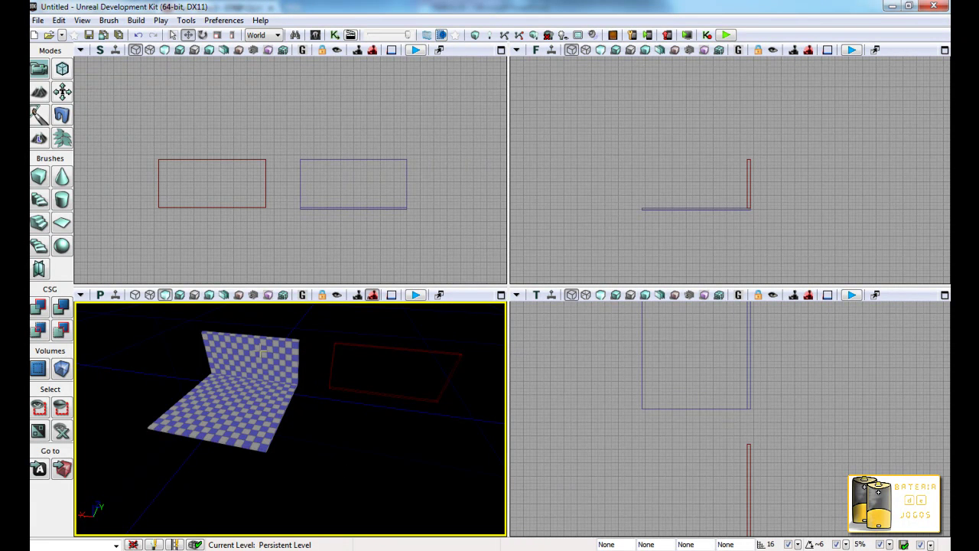
# Step: Switch the side viewport to a solid shaded view (Alt+3) and select the wall Brush_6
pyautogui.hotkey('ctrl', 'a')
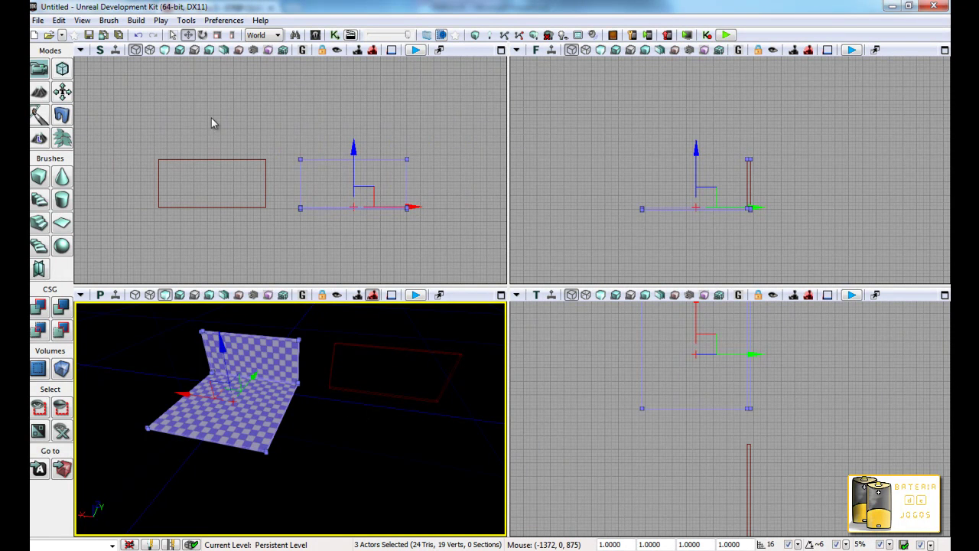
pyautogui.click(150, 51)
pyautogui.click(229, 131)
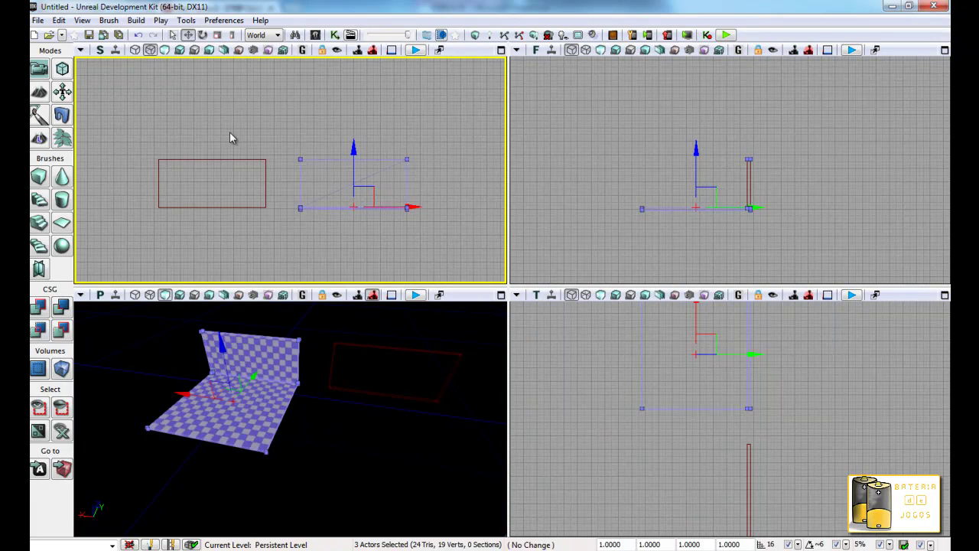
pyautogui.hotkey('alt', '3')
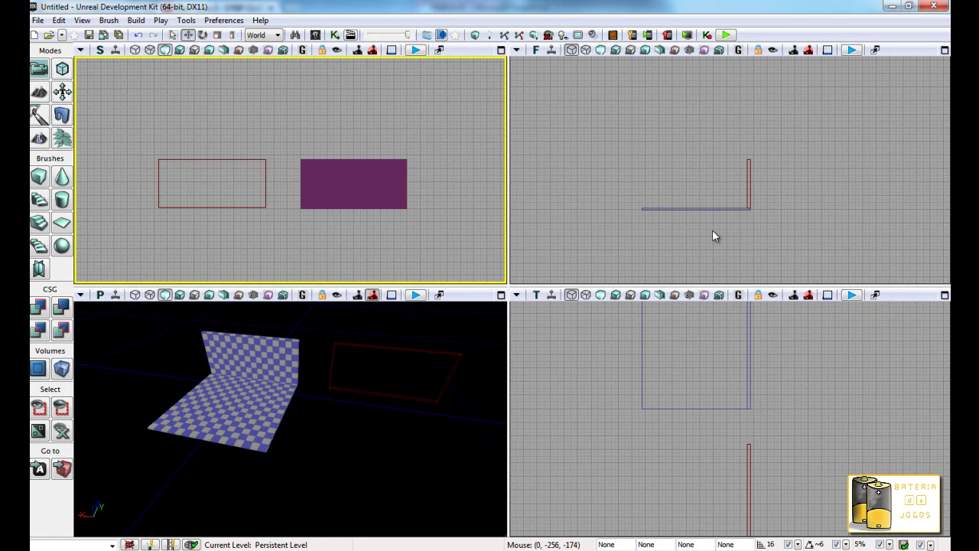
pyautogui.click(744, 368)
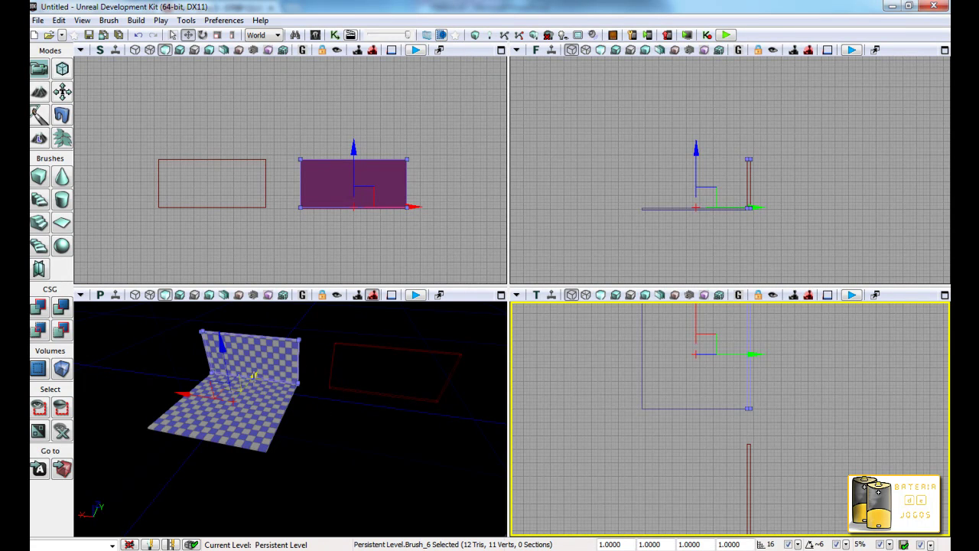
pyautogui.moveTo(364, 379); pyautogui.dragTo(335, 416)
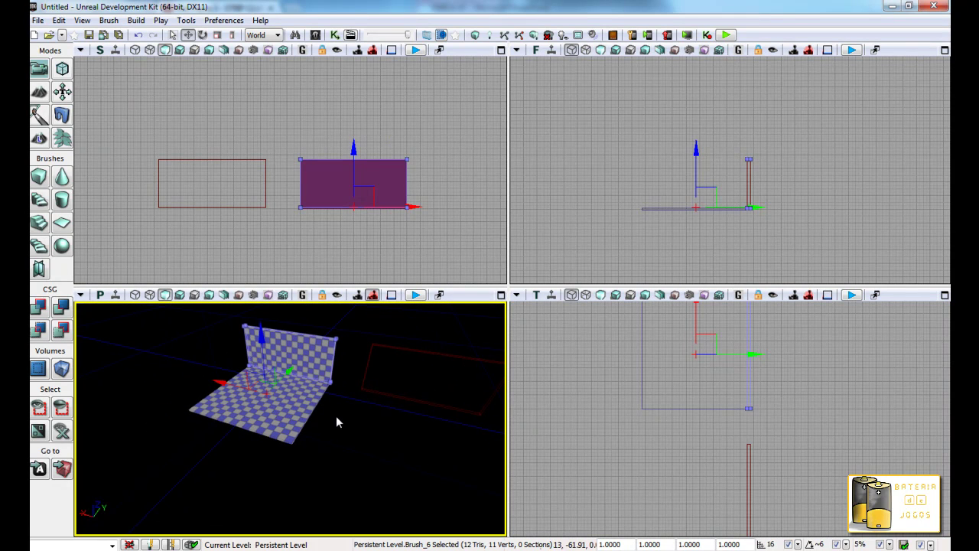
pyautogui.moveTo(376, 448)
pyautogui.mouseDown()
pyautogui.moveTo(383, 389)
pyautogui.moveTo(446, 397)
pyautogui.moveTo(368, 443)
pyautogui.mouseUp()
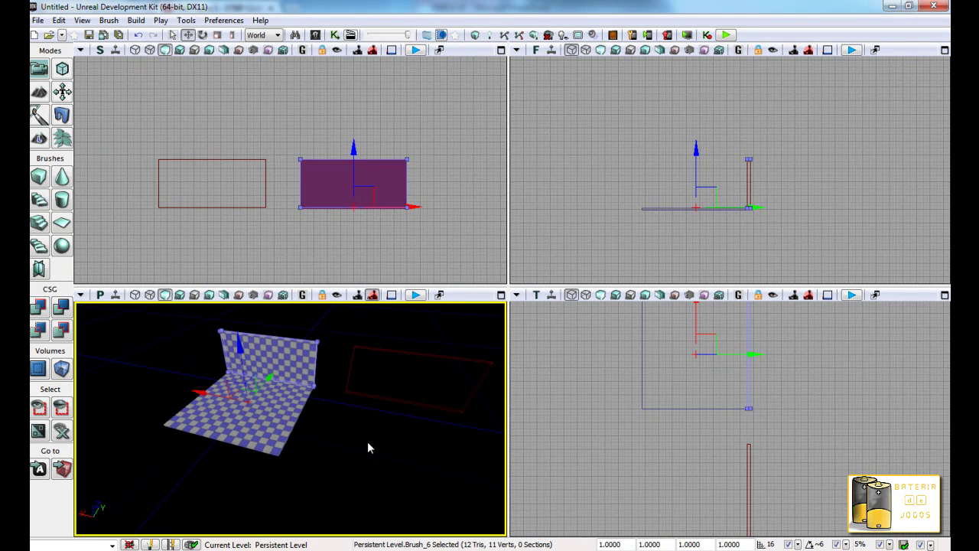
pyautogui.moveTo(325, 364)
pyautogui.mouseDown()
pyautogui.moveTo(330, 420)
pyautogui.moveTo(341, 368)
pyautogui.moveTo(232, 357)
pyautogui.moveTo(421, 392)
pyautogui.mouseUp()
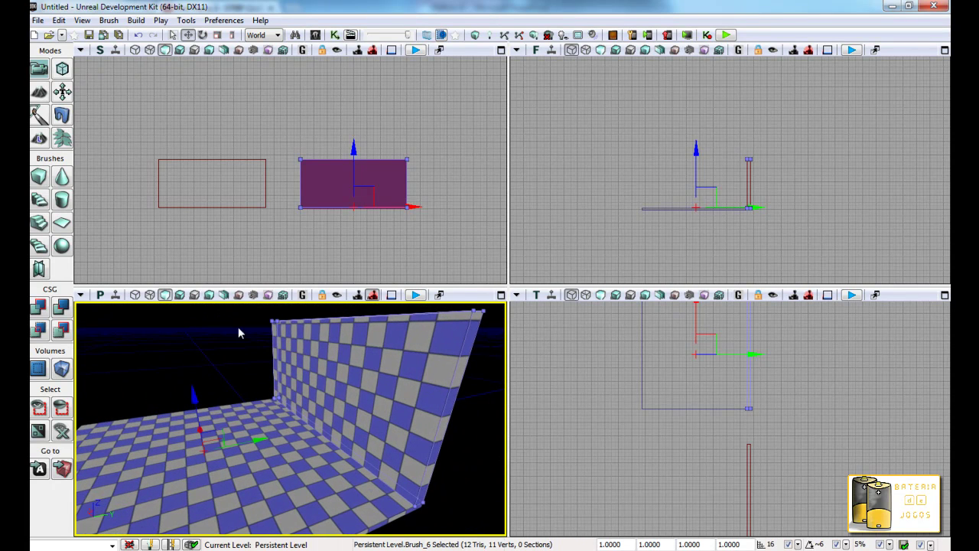
pyautogui.moveTo(353, 392)
pyautogui.mouseDown()
pyautogui.moveTo(272, 395)
pyautogui.moveTo(397, 357)
pyautogui.mouseUp()
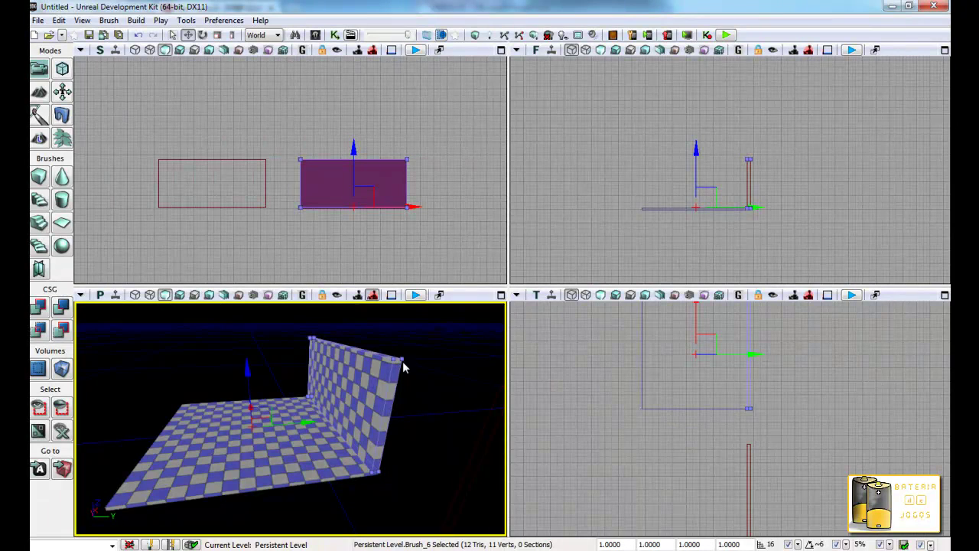
pyautogui.click(420, 430)
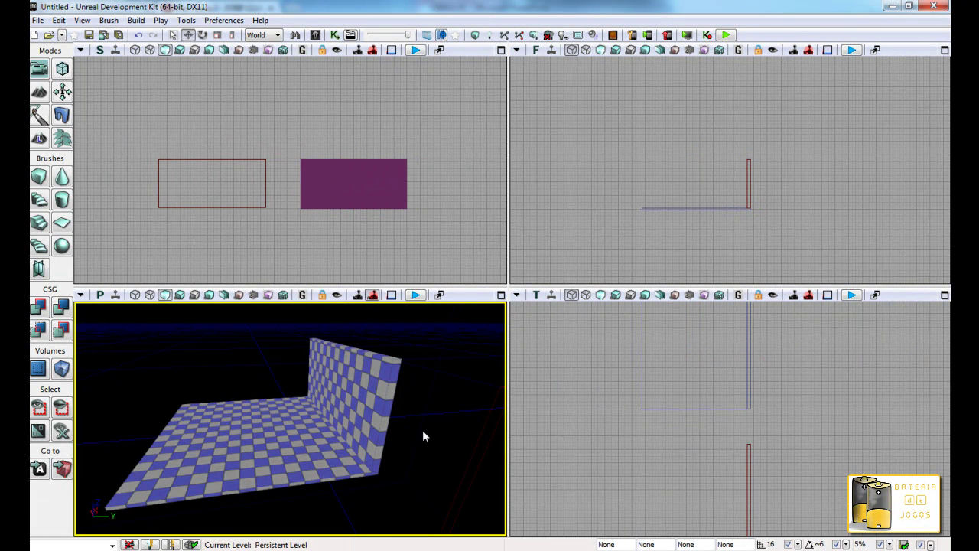
# Step: Cycle the 3D view through Brush Wireframe, Lit and Wireframe, ending on Brush Wireframe
pyautogui.click(136, 295)
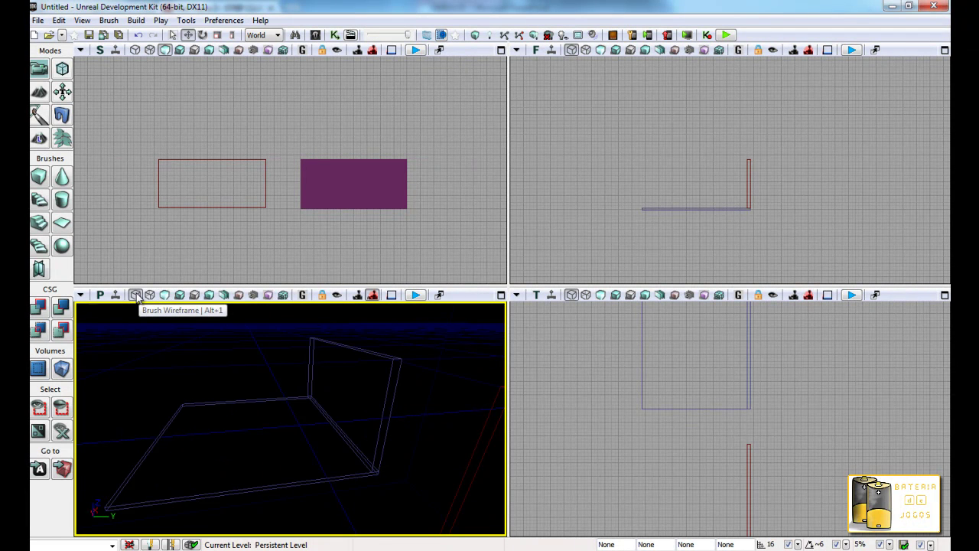
pyautogui.click(165, 295)
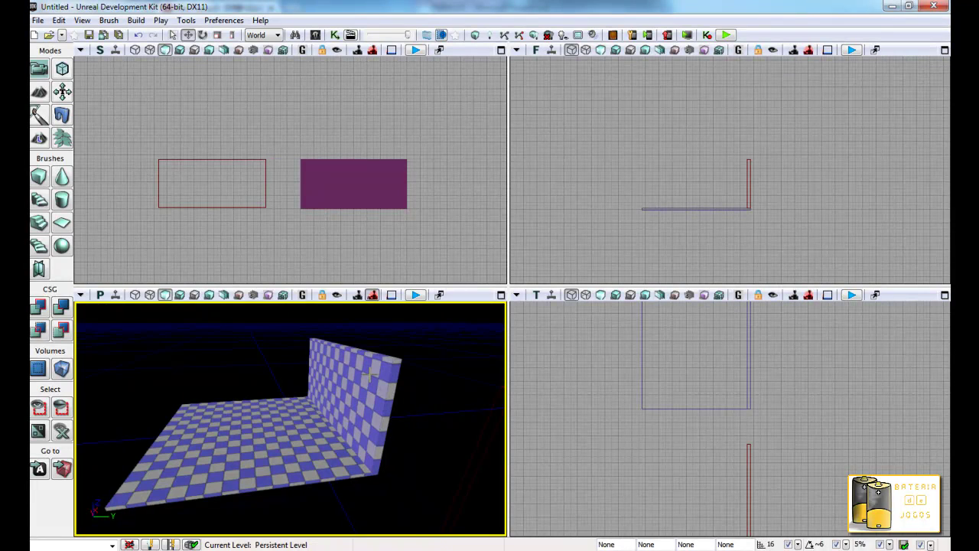
pyautogui.click(149, 296)
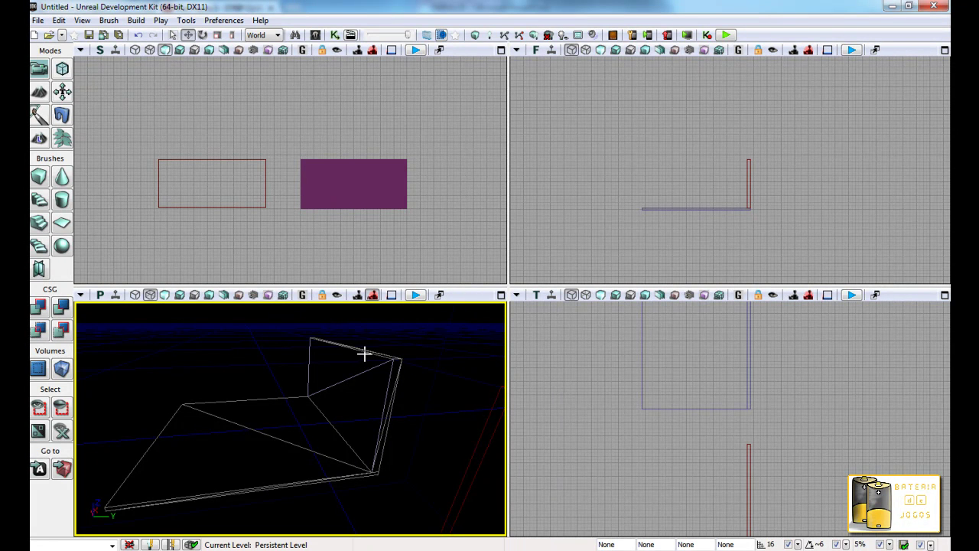
pyautogui.click(135, 295)
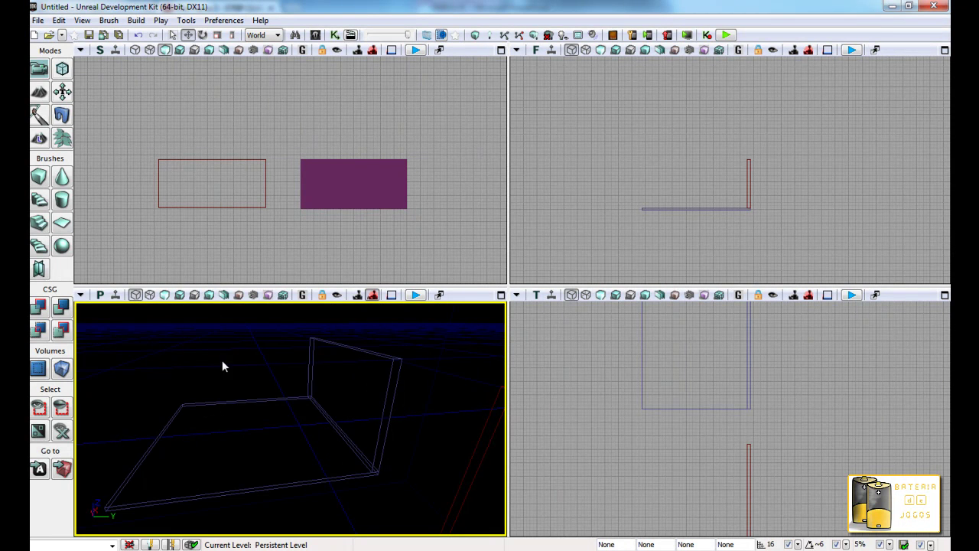
pyautogui.click(385, 404)
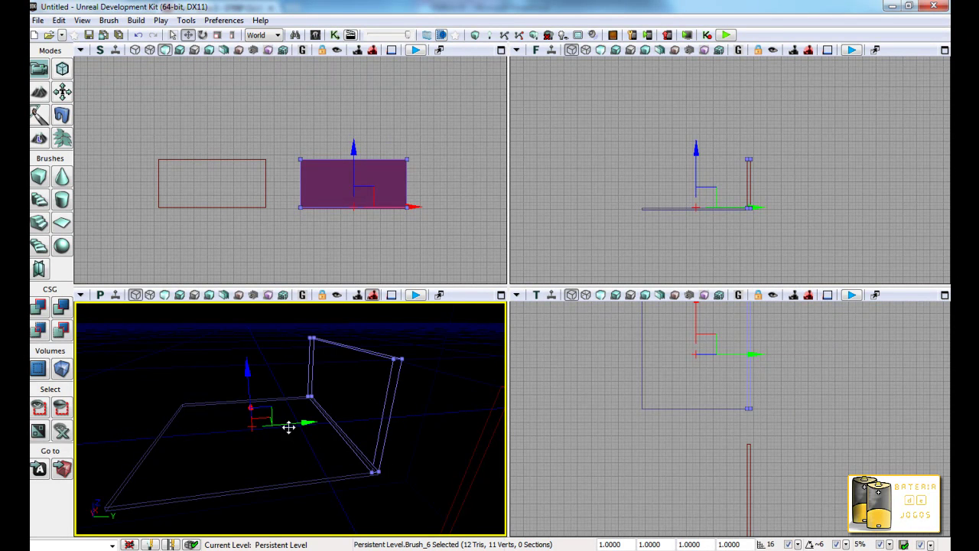
# Step: Alt-drag a copy of the wall to the opposite floor edge and return the 3D view to Lit
pyautogui.moveTo(433, 441); pyautogui.dragTo(394, 462)
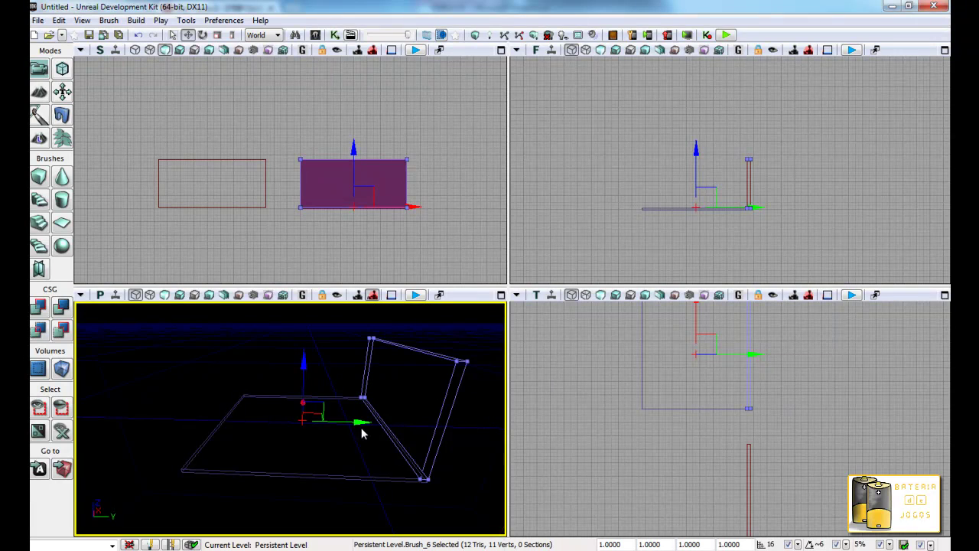
pyautogui.moveTo(351, 422)
pyautogui.mouseDown()
pyautogui.moveTo(201, 422)
pyautogui.moveTo(343, 458)
pyautogui.moveTo(334, 460)
pyautogui.mouseUp()
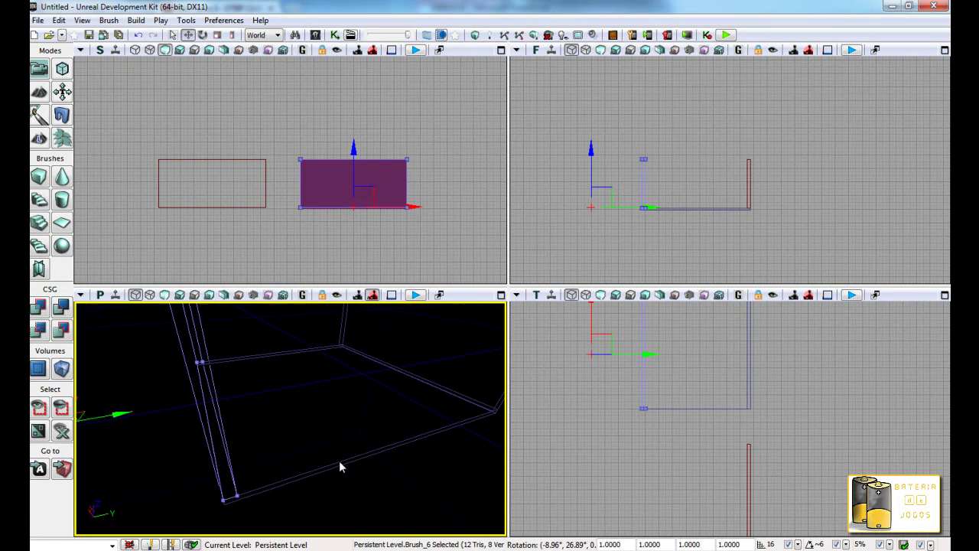
pyautogui.click(687, 454)
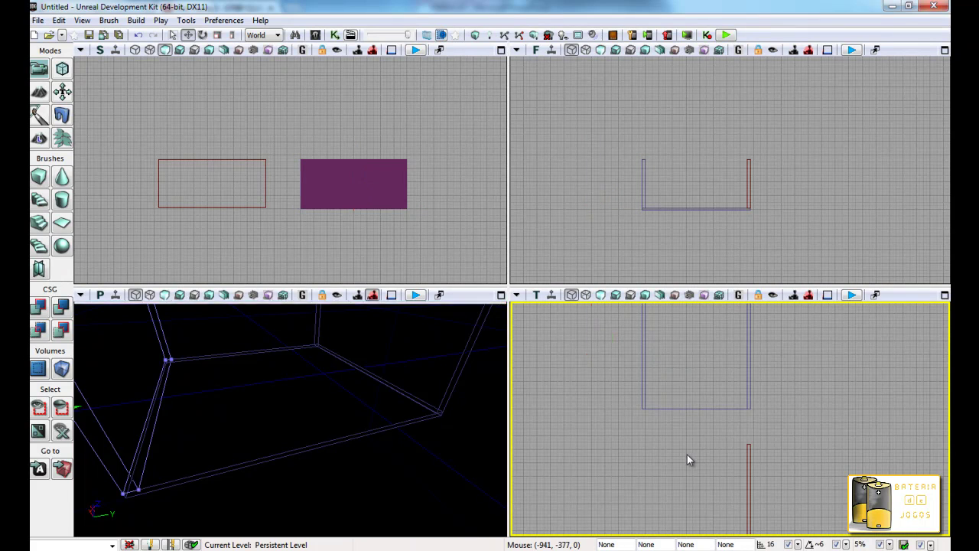
pyautogui.click(164, 295)
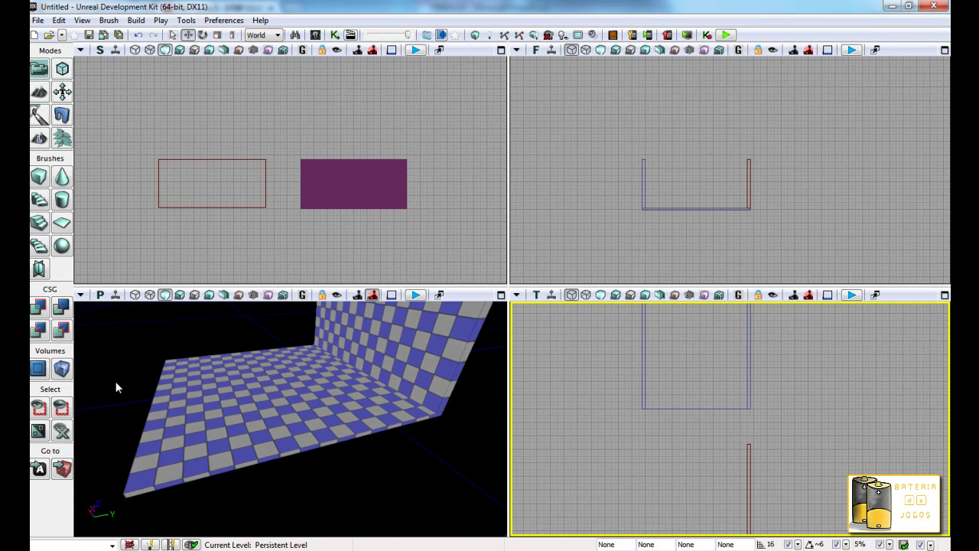
pyautogui.moveTo(297, 421); pyautogui.dragTo(277, 439)
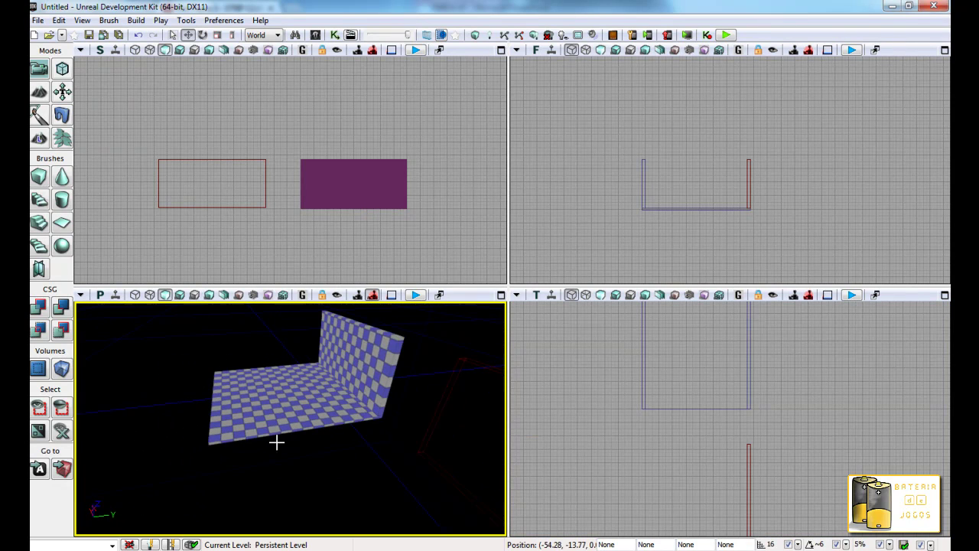
# Step: Build All geometry, close the Map Check report, and orbit out to view the room
pyautogui.click(476, 35)
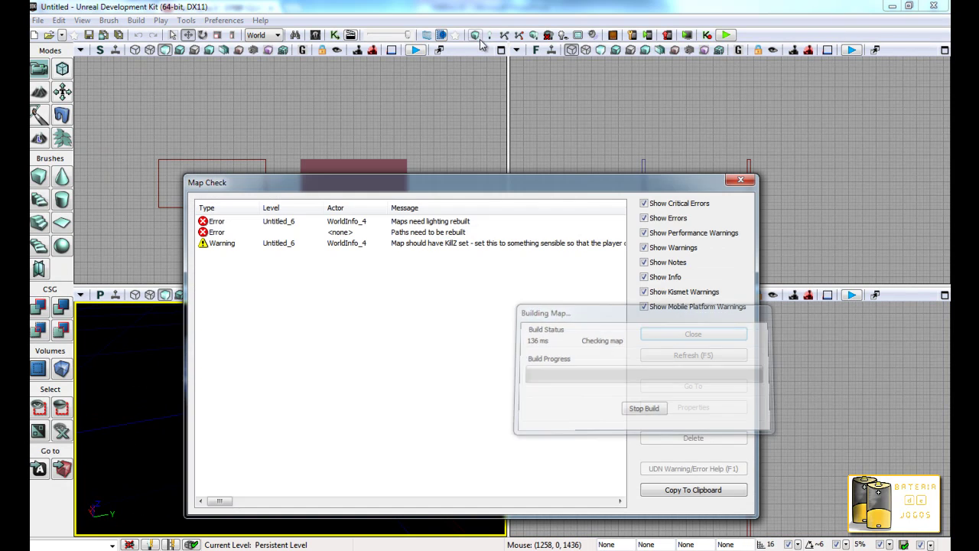
pyautogui.click(687, 332)
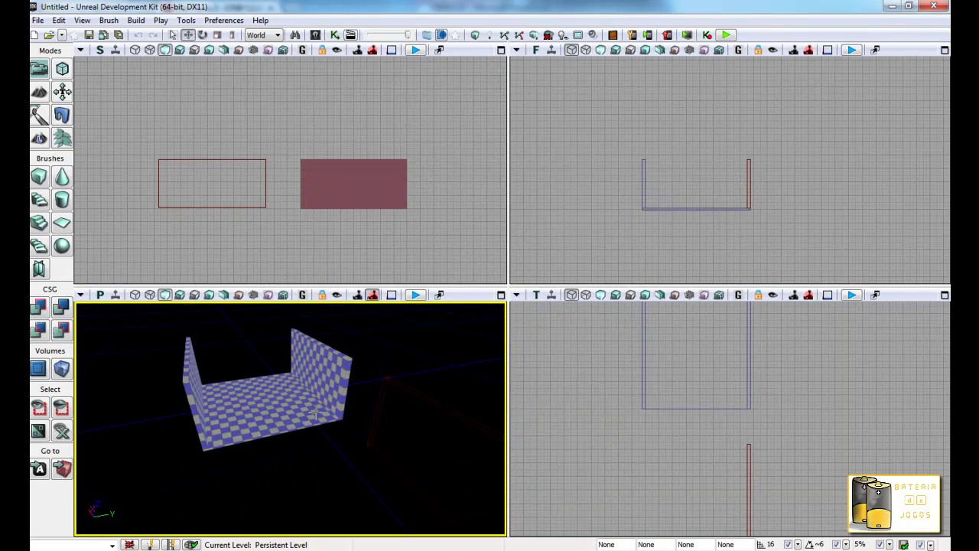
pyautogui.moveTo(433, 395); pyautogui.dragTo(429, 367)
pyautogui.moveTo(510, 294)
pyautogui.mouseDown()
pyautogui.moveTo(383, 312)
pyautogui.moveTo(286, 443)
pyautogui.mouseUp()
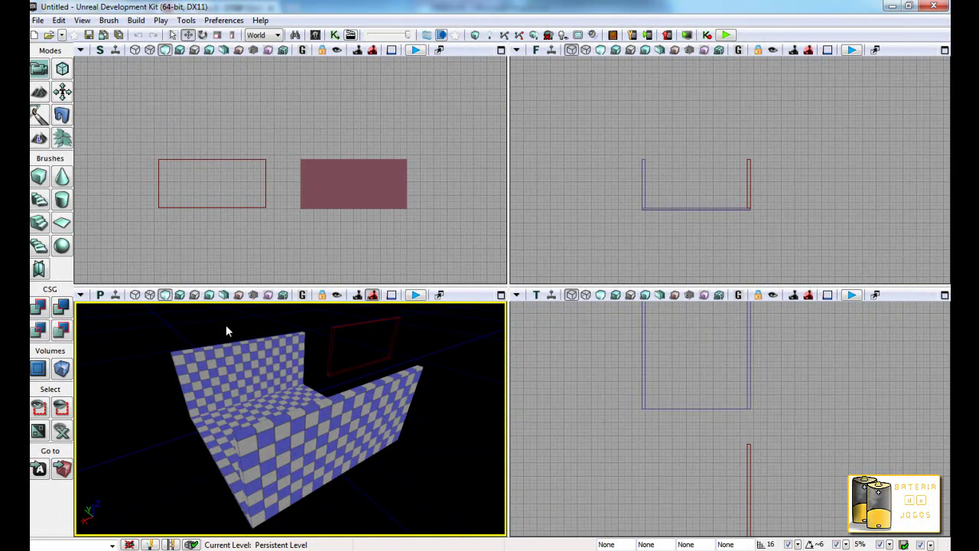
# Step: Switch to Brush Wireframe and Alt-drag a copy of the left wall across the floor's middle
pyautogui.click(135, 295)
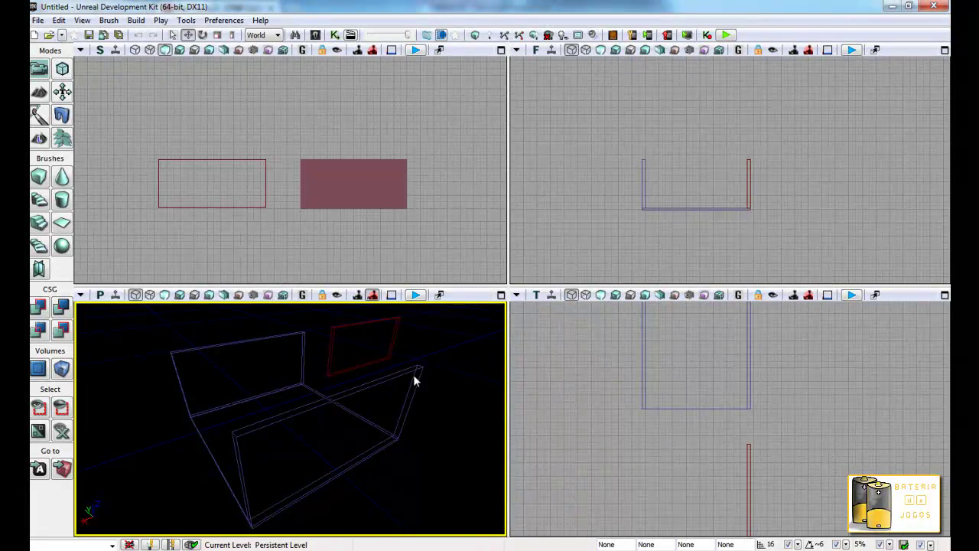
pyautogui.click(319, 403)
pyautogui.click(150, 295)
pyautogui.click(134, 297)
pyautogui.moveTo(421, 463)
pyautogui.mouseDown()
pyautogui.moveTo(309, 459)
pyautogui.moveTo(106, 416)
pyautogui.moveTo(476, 374)
pyautogui.mouseUp()
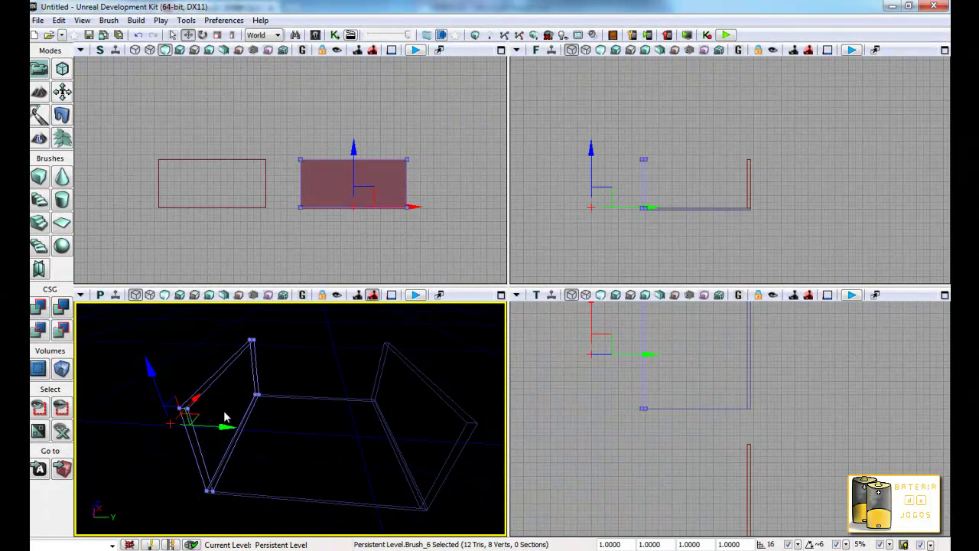
pyautogui.moveTo(214, 426)
pyautogui.mouseDown()
pyautogui.moveTo(285, 437)
pyautogui.moveTo(471, 383)
pyautogui.mouseUp()
# Step: Set rotation snap to 5.63° and scale snap to 5%, then return the widget to translate
pyautogui.press('space')
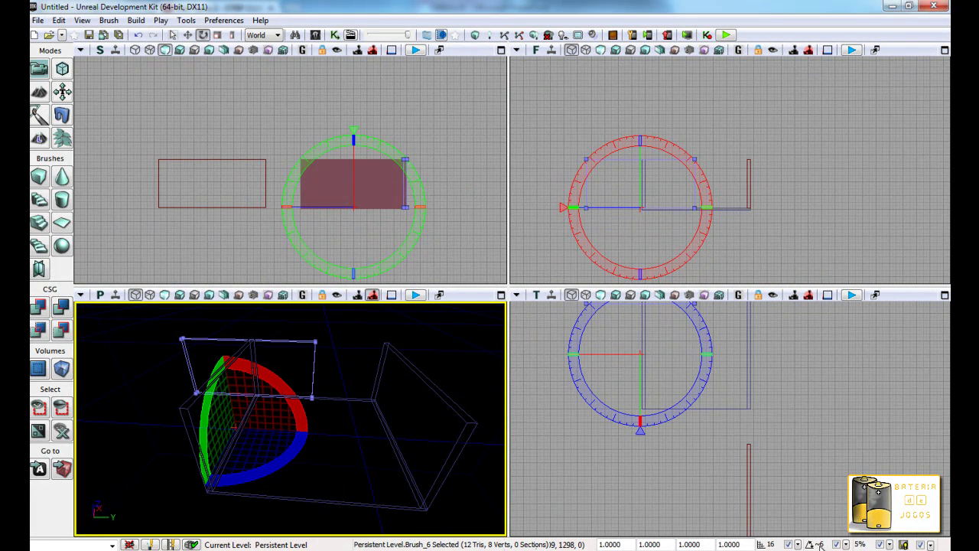
pyautogui.click(846, 544)
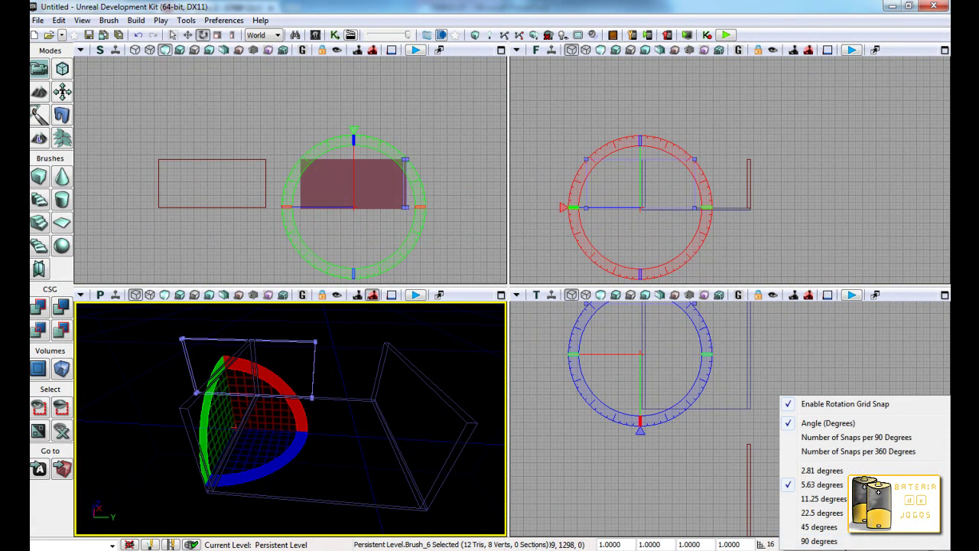
pyautogui.press('Escape')
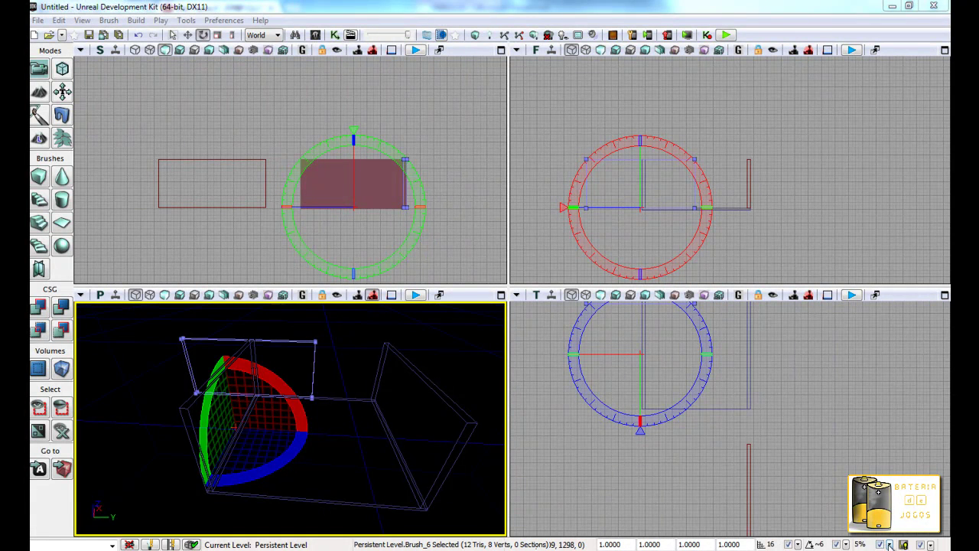
pyautogui.click(889, 543)
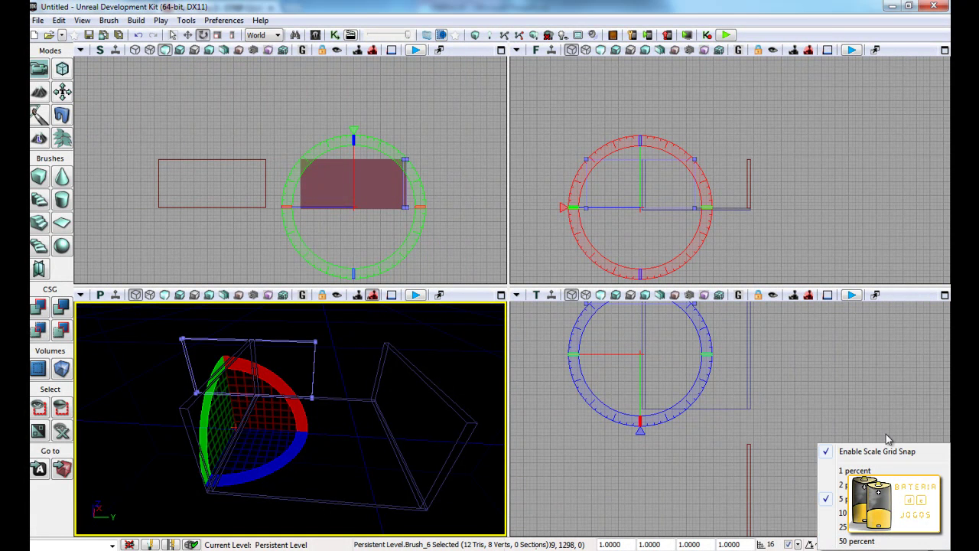
pyautogui.press('Escape')
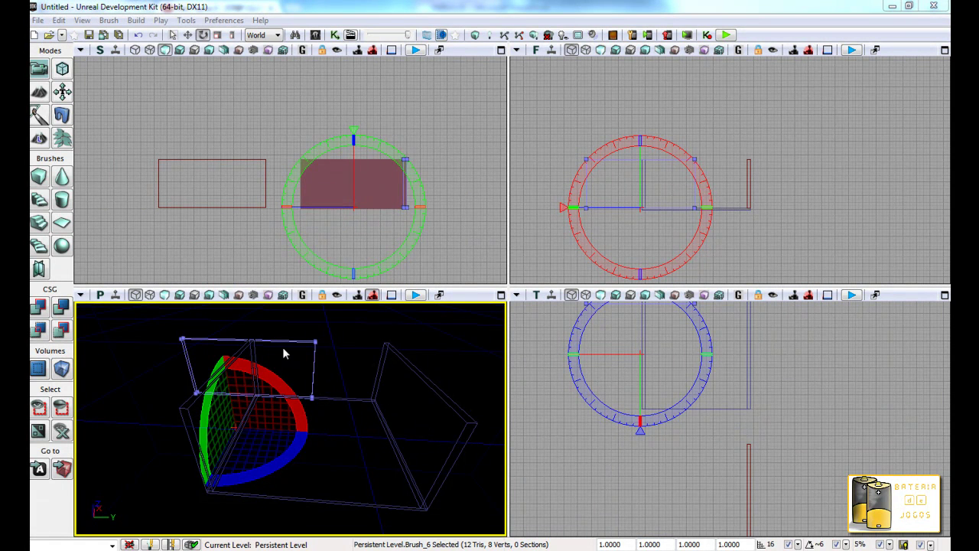
pyautogui.press('space')
pyautogui.press('space')
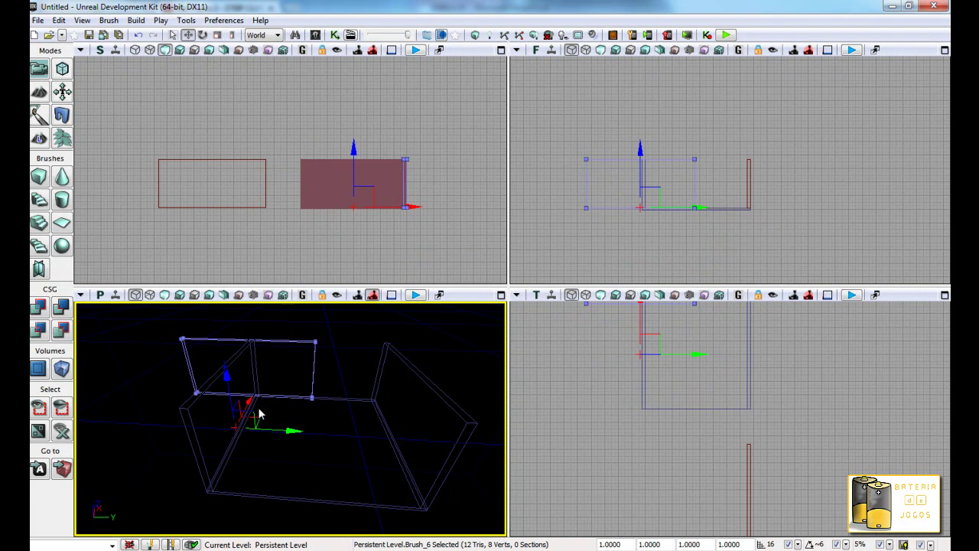
# Step: Move the thin brush across the room, measuring a 250-unit distance in the top view
pyautogui.moveTo(259, 415); pyautogui.dragTo(339, 475)
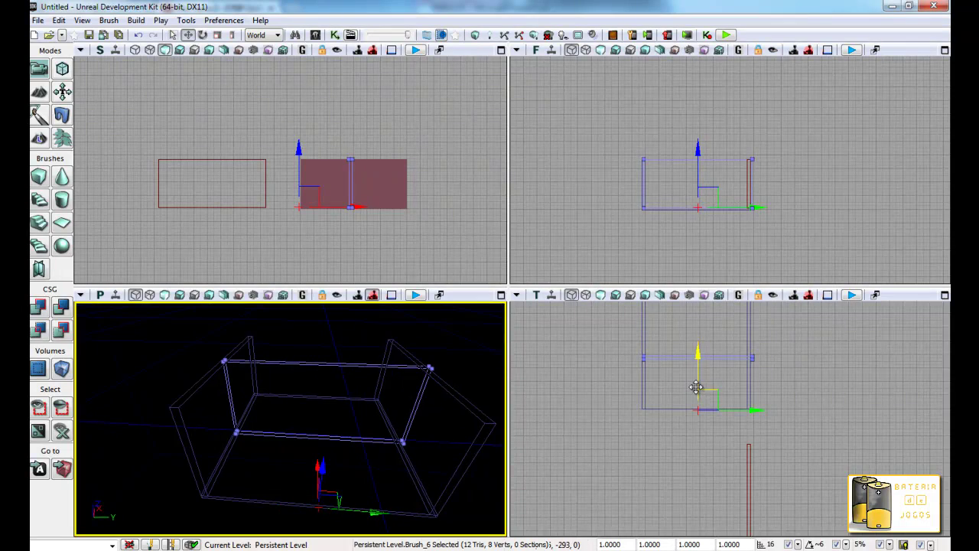
pyautogui.click(696, 387)
pyautogui.scroll(2, 651, 395)
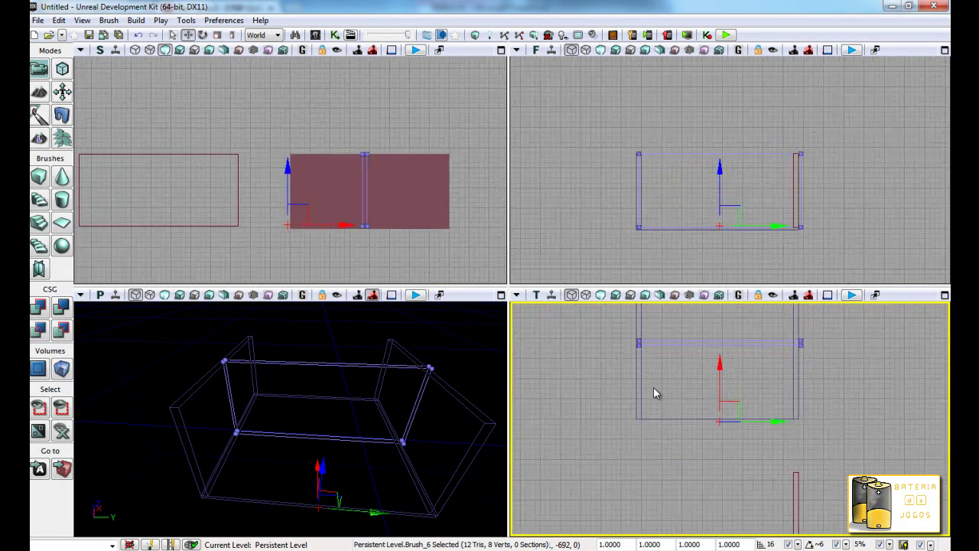
pyautogui.scroll(2, 651, 395)
pyautogui.moveTo(628, 402); pyautogui.dragTo(710, 331, button='middle')
pyautogui.scroll(-1, 699, 360)
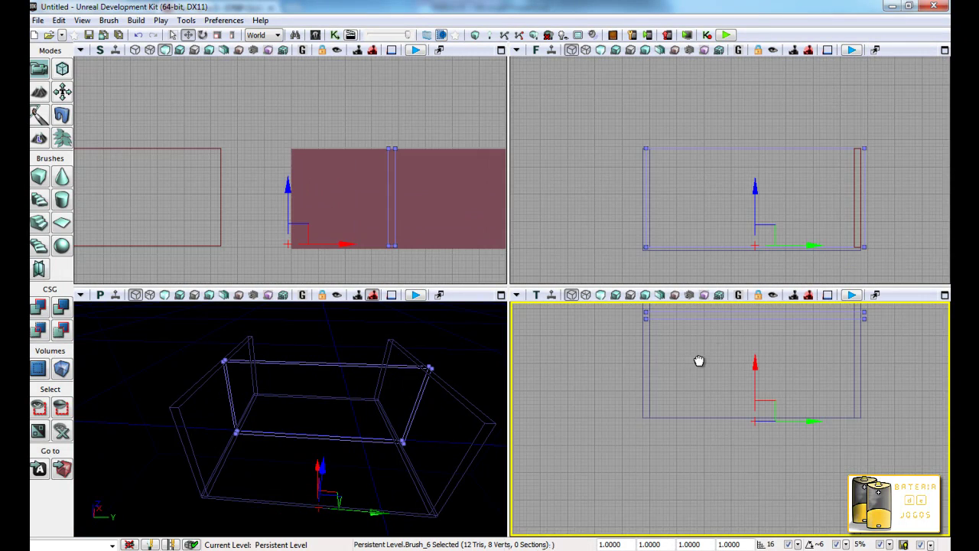
pyautogui.scroll(-1, 634, 422)
pyautogui.moveTo(640, 414)
pyautogui.mouseDown()
pyautogui.moveTo(691, 420)
pyautogui.moveTo(705, 456)
pyautogui.moveTo(618, 401)
pyautogui.moveTo(653, 422)
pyautogui.mouseUp()
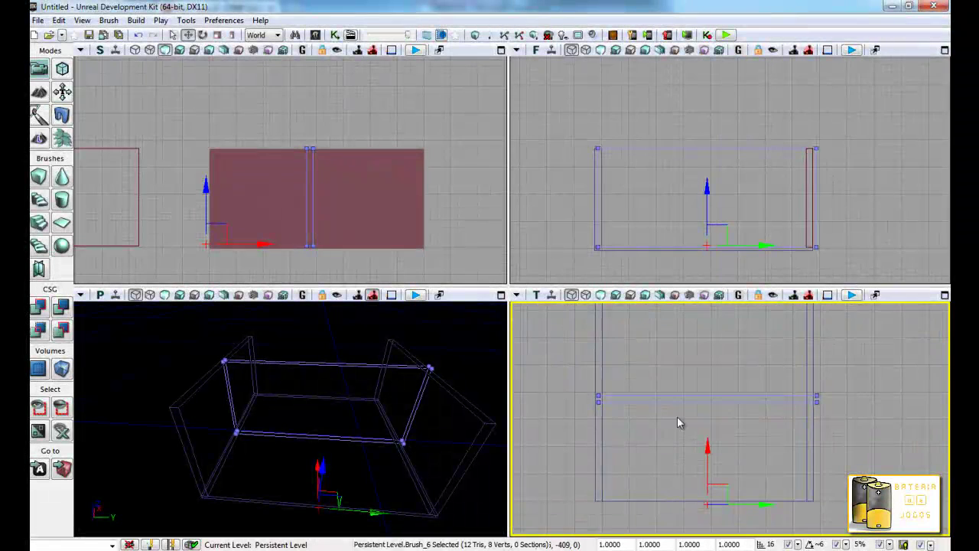
# Step: Enter Geometry mode and shift the brush's left-end vertices about 32 units along the wall
pyautogui.scroll(2, 609, 397)
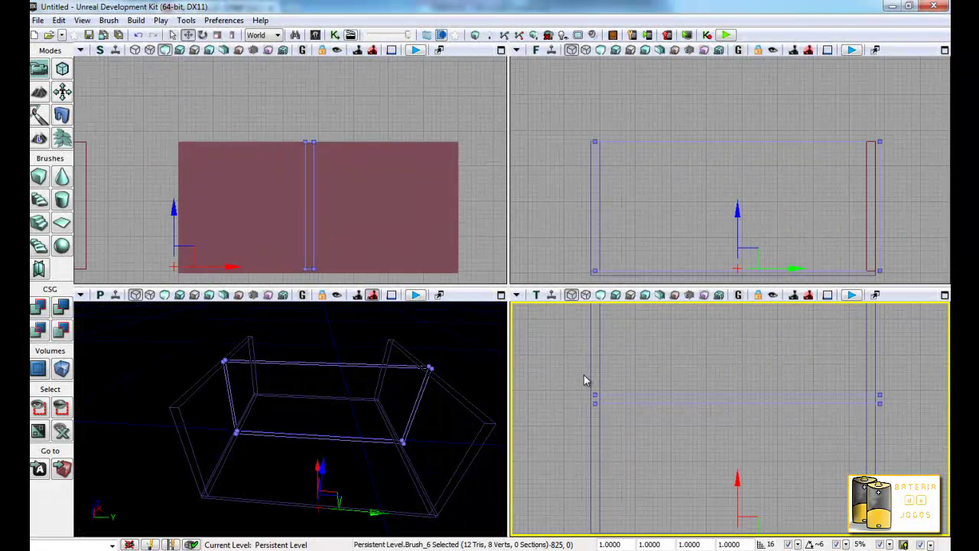
pyautogui.keyDown('ctrl'); pyautogui.keyDown('alt'); pyautogui.moveTo(569, 375); pyautogui.dragTo(611, 422); pyautogui.keyUp('alt'); pyautogui.keyUp('ctrl')
pyautogui.click(62, 68)
pyautogui.moveTo(566, 380)
pyautogui.keyDown('ctrl'); pyautogui.keyDown('alt'); pyautogui.mouseDown()
pyautogui.moveTo(612, 409)
pyautogui.moveTo(661, 405)
pyautogui.moveTo(650, 408)
pyautogui.mouseUp(); pyautogui.keyUp('alt'); pyautogui.keyUp('ctrl')
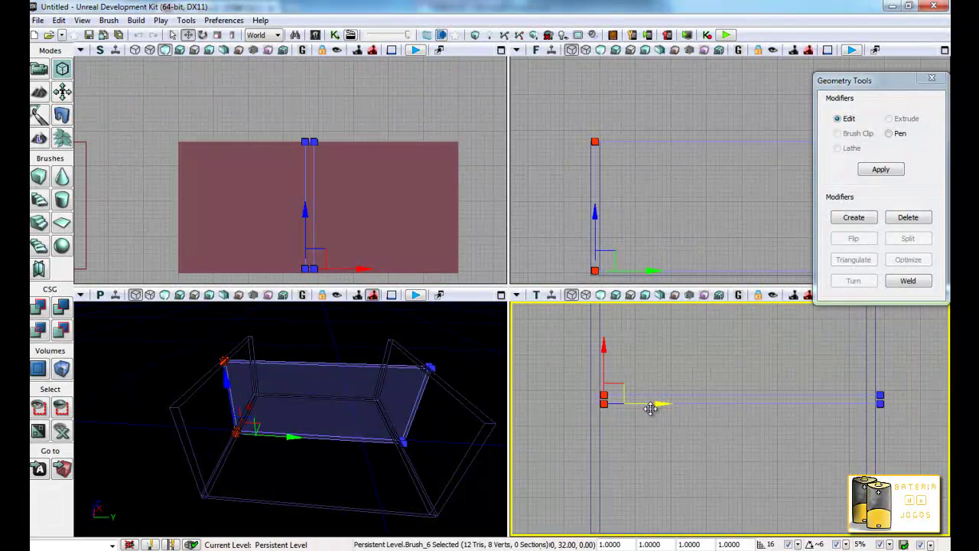
# Step: Select the thin brush's edge to reshape in the Top view and frame it
pyautogui.click(677, 374)
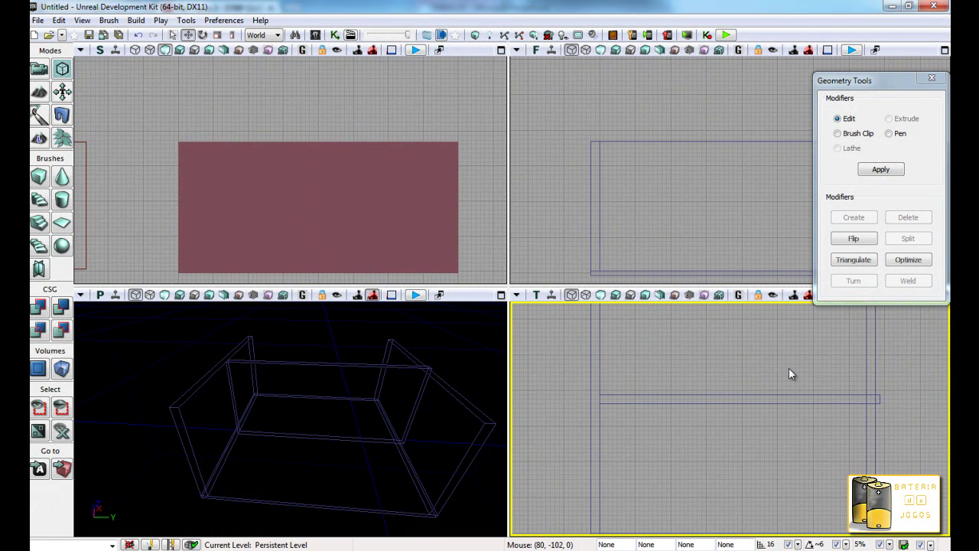
pyautogui.click(862, 392)
pyautogui.moveTo(859, 362)
pyautogui.keyDown('ctrl'); pyautogui.keyDown('alt'); pyautogui.mouseDown()
pyautogui.moveTo(922, 416)
pyautogui.moveTo(923, 394)
pyautogui.mouseUp(); pyautogui.keyUp('alt'); pyautogui.keyUp('ctrl')
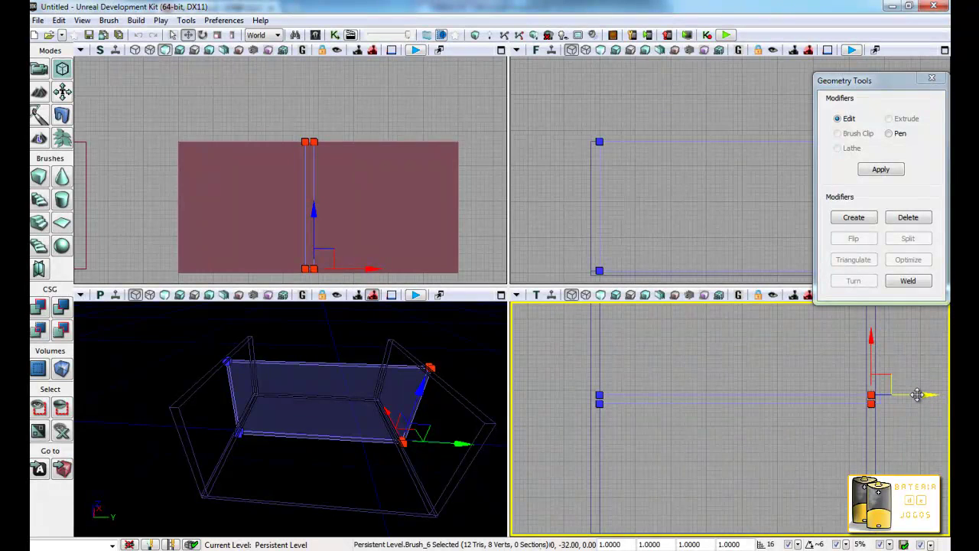
pyautogui.click(906, 440)
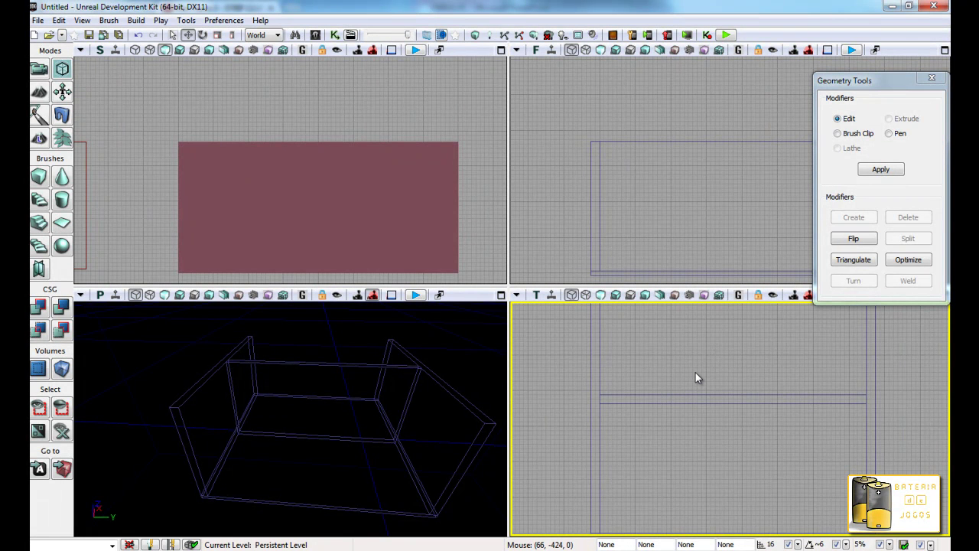
pyautogui.click(693, 396)
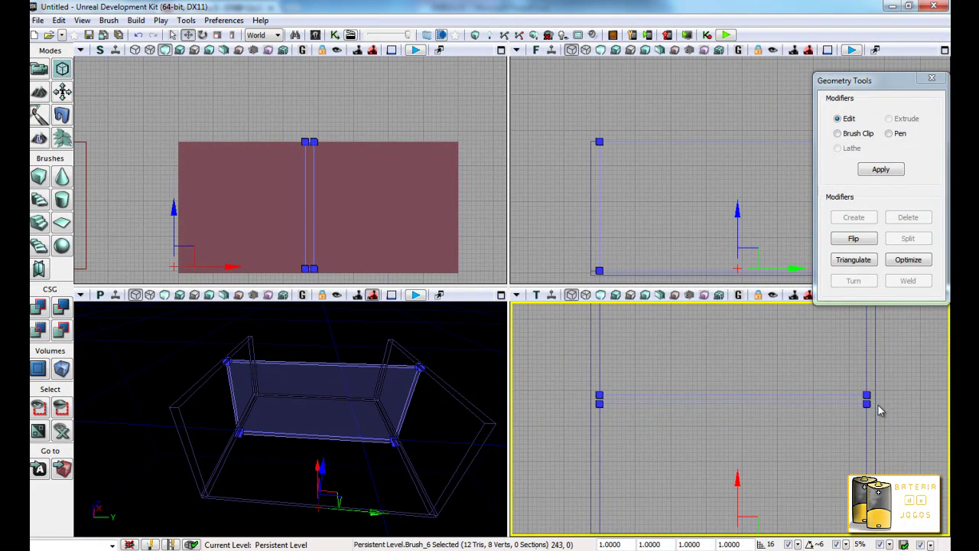
pyautogui.moveTo(865, 400); pyautogui.dragTo(783, 363)
pyautogui.scroll(-1, 780, 357)
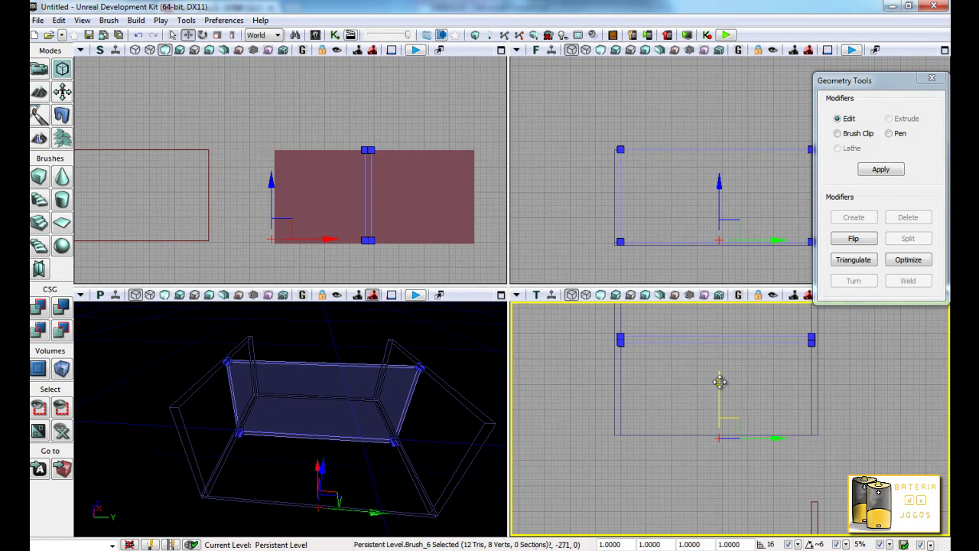
# Step: Drag the edge down onto the grid at the far wall, then move Geometry Tools to the centre
pyautogui.moveTo(713, 386); pyautogui.dragTo(726, 454)
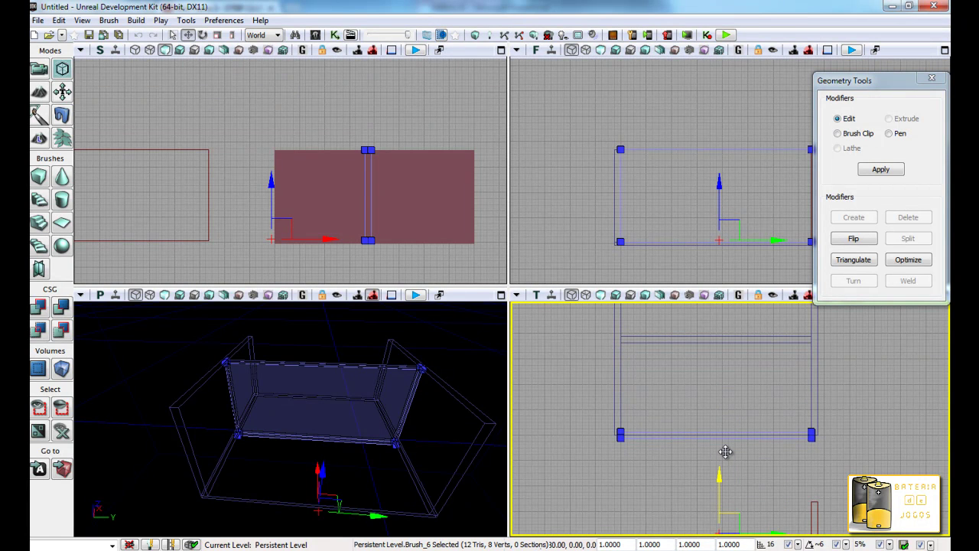
pyautogui.moveTo(723, 453); pyautogui.dragTo(726, 457)
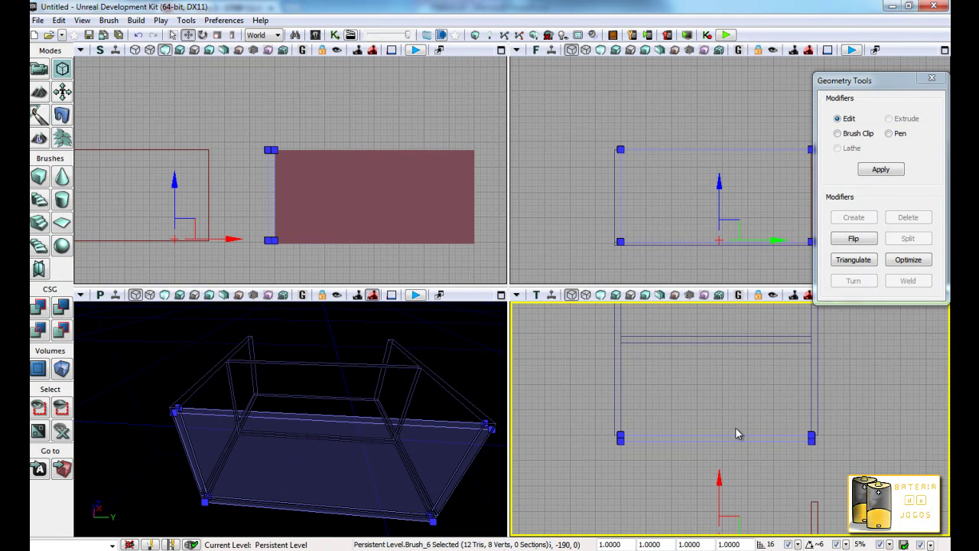
pyautogui.moveTo(731, 422); pyautogui.dragTo(652, 391)
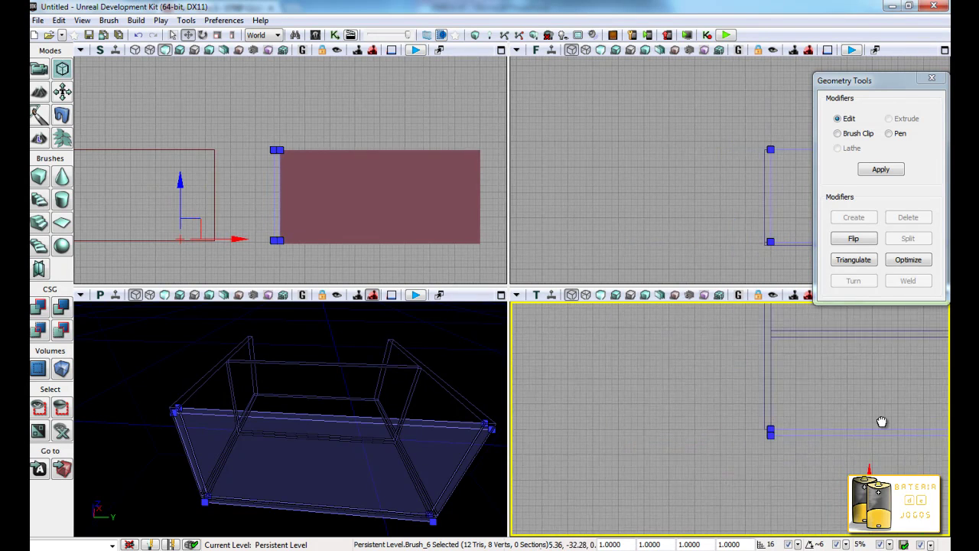
pyautogui.click(659, 406)
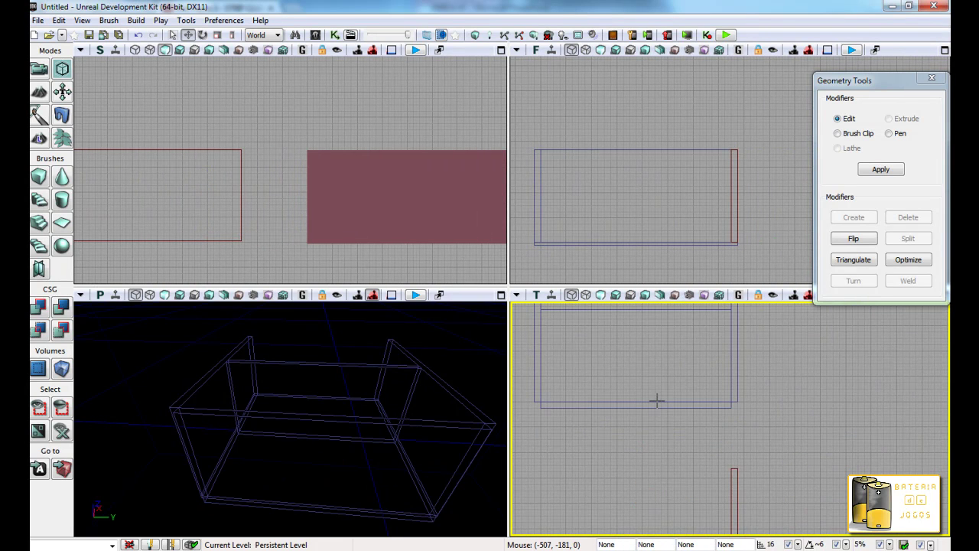
pyautogui.click(383, 446)
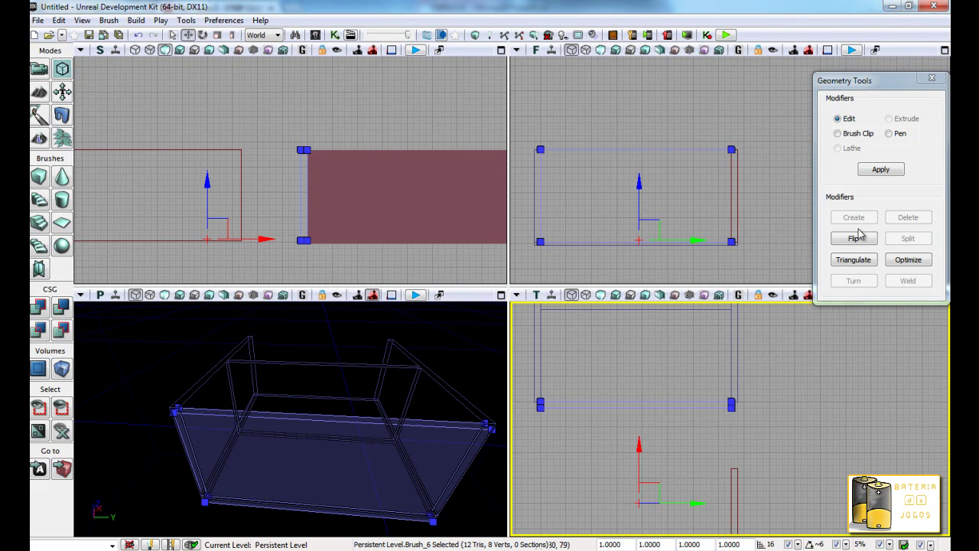
pyautogui.moveTo(865, 89); pyautogui.dragTo(549, 257)
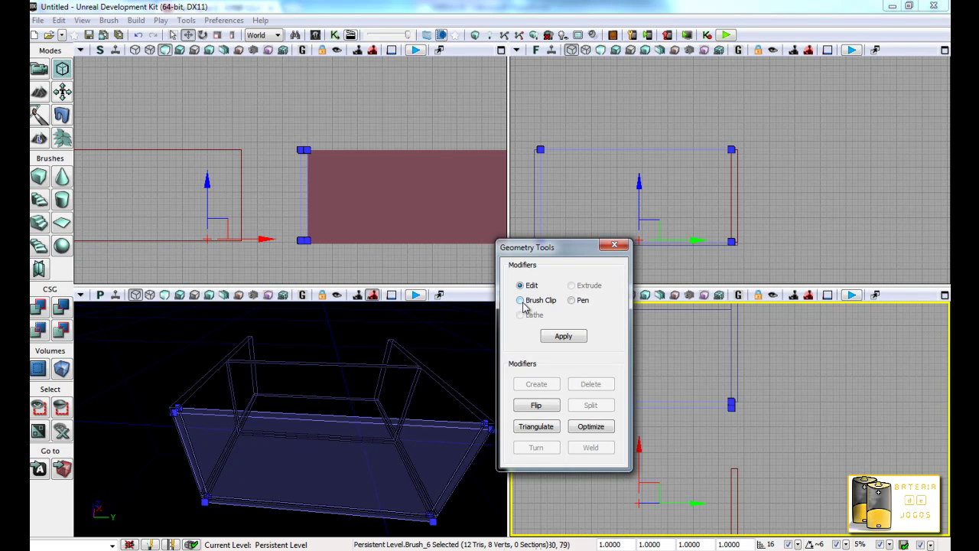
# Step: Select faces of the floor slab brush and inspect its properties
pyautogui.click(357, 421)
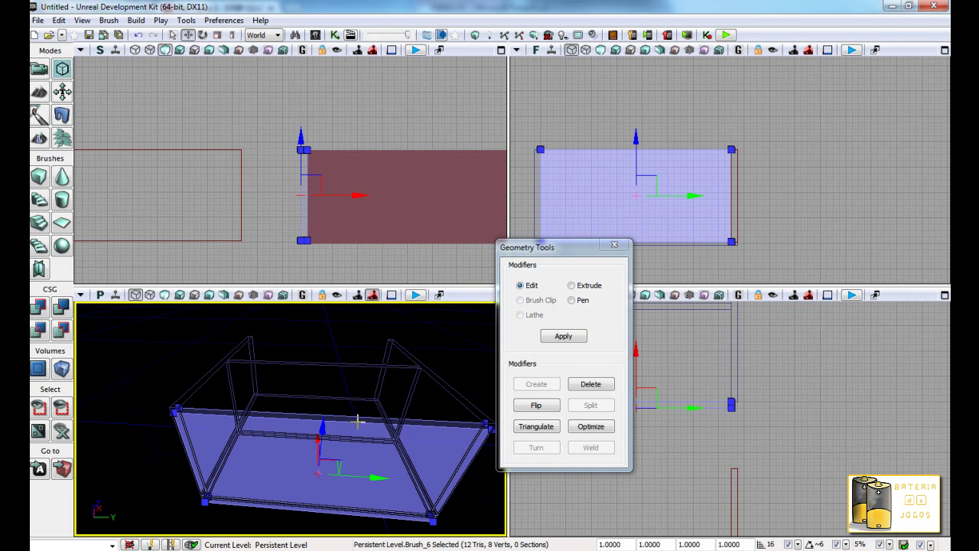
pyautogui.click(357, 422)
pyautogui.scroll(2, 352, 420)
pyautogui.scroll(3, 348, 420)
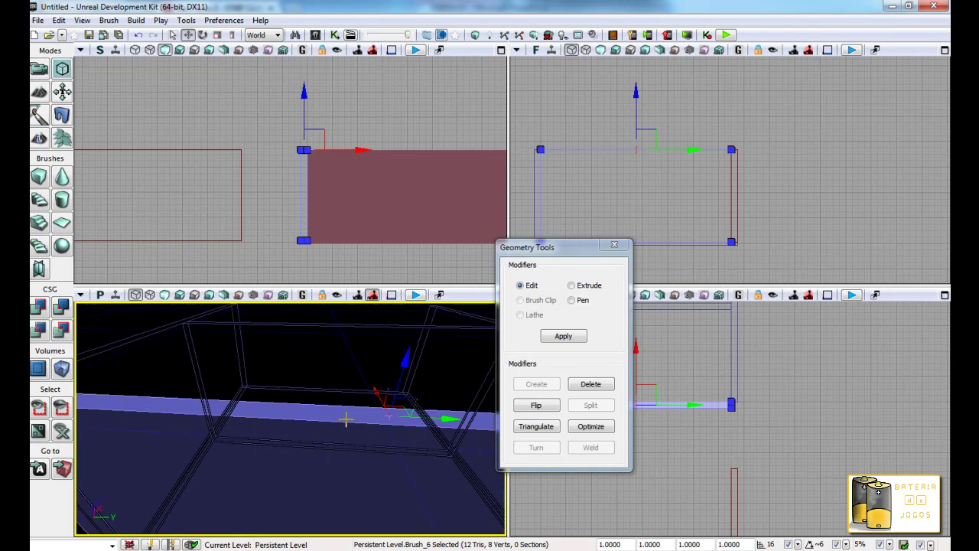
pyautogui.scroll(2, 343, 420)
pyautogui.click(343, 423)
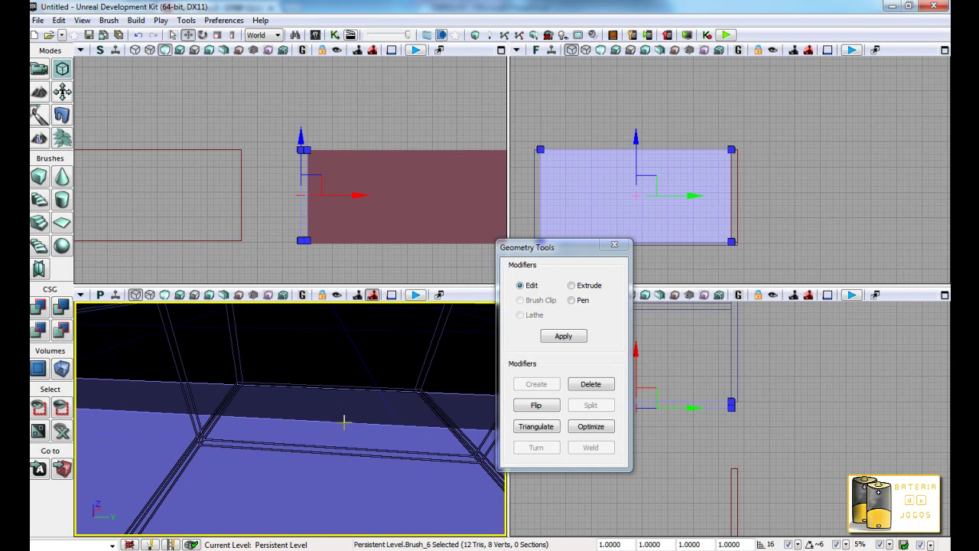
pyautogui.press('F4')
pyautogui.click(344, 420)
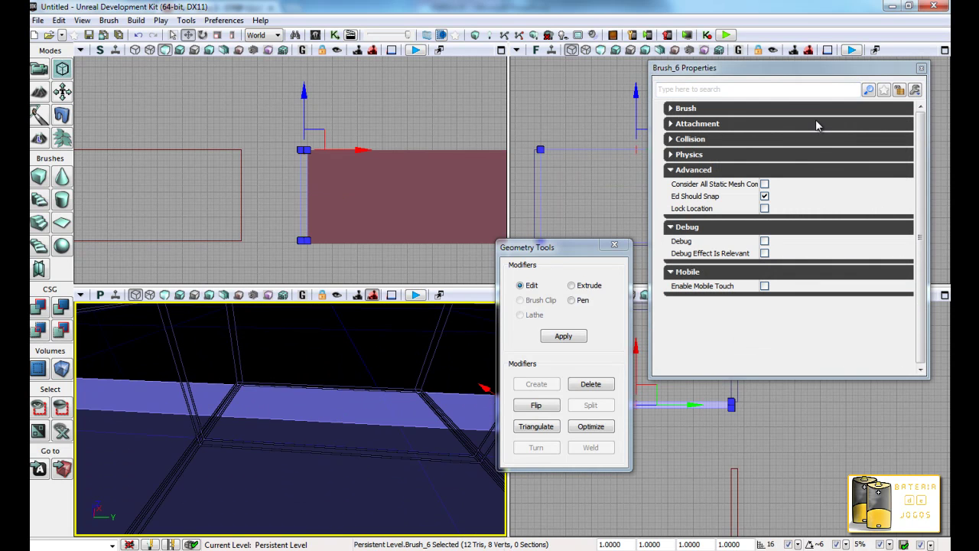
pyautogui.click(922, 68)
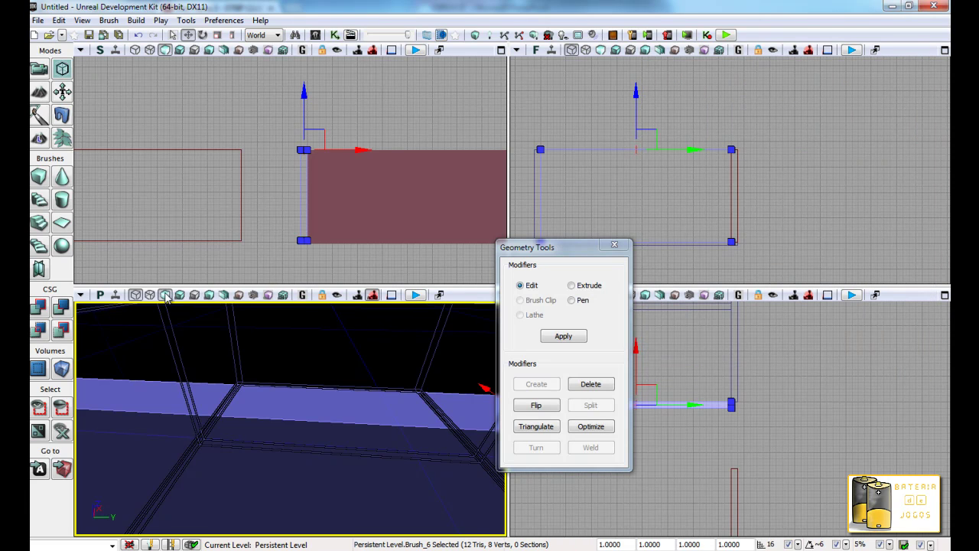
# Step: Show the perspective view Lit and run Build All, dismissing the Map Check results
pyautogui.click(165, 295)
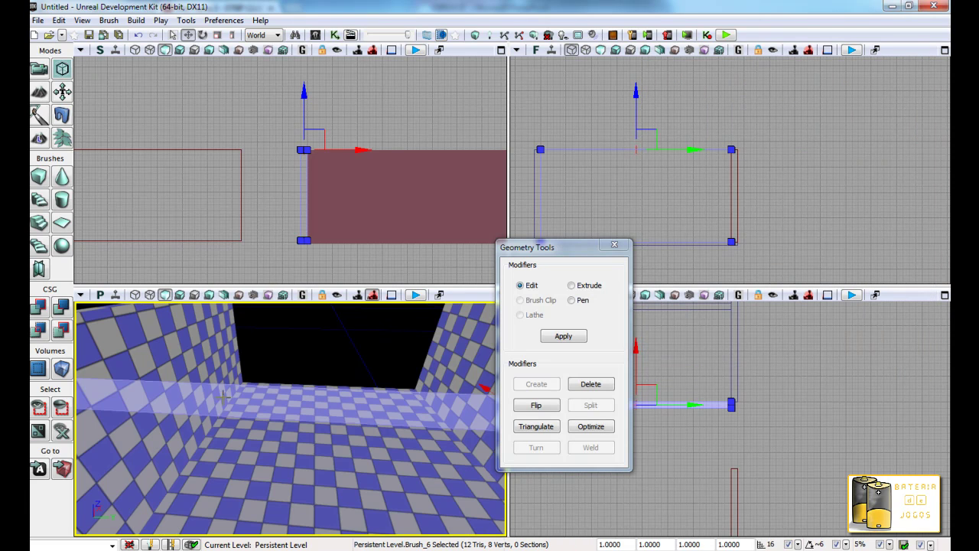
pyautogui.click(475, 34)
pyautogui.click(693, 334)
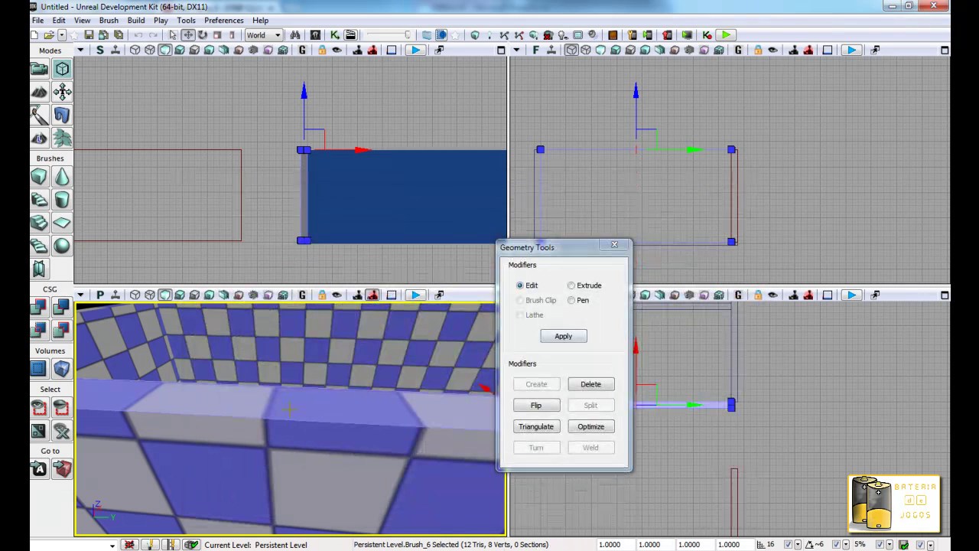
# Step: Select the slab's top strip face where it meets the walls
pyautogui.click(246, 417)
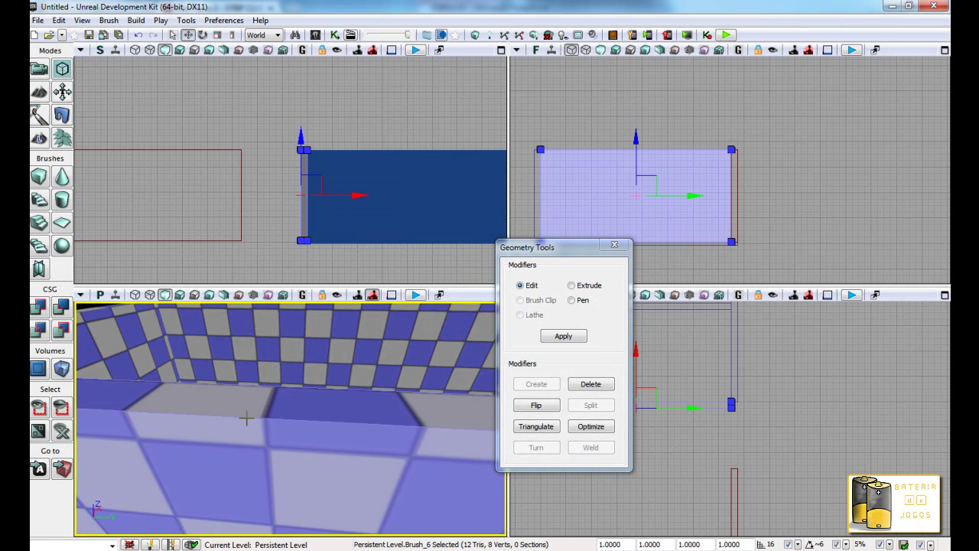
pyautogui.click(248, 417)
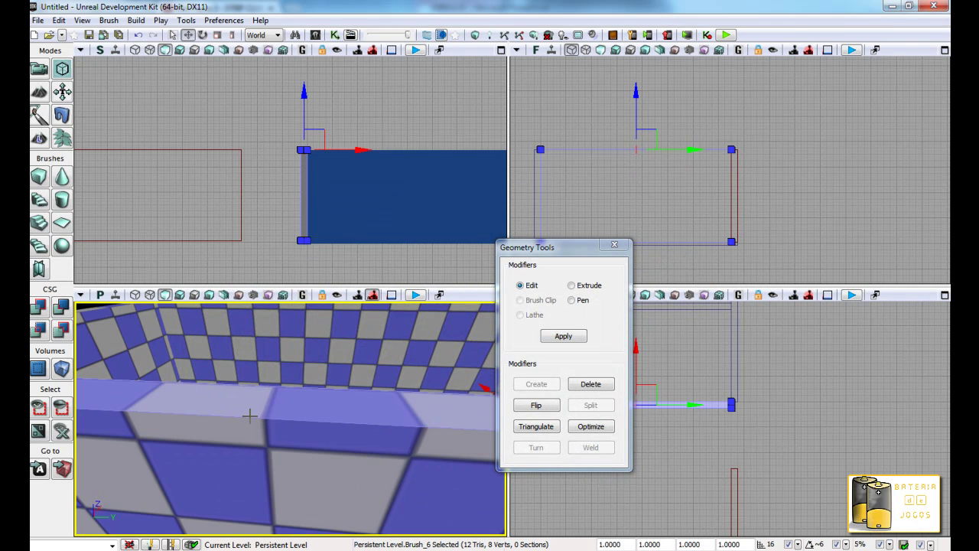
pyautogui.click(248, 417)
pyautogui.click(248, 417)
# Step: Orbit to the wall corner and show the perspective view as wireframe
pyautogui.moveTo(439, 423); pyautogui.dragTo(506, 460, button='right')
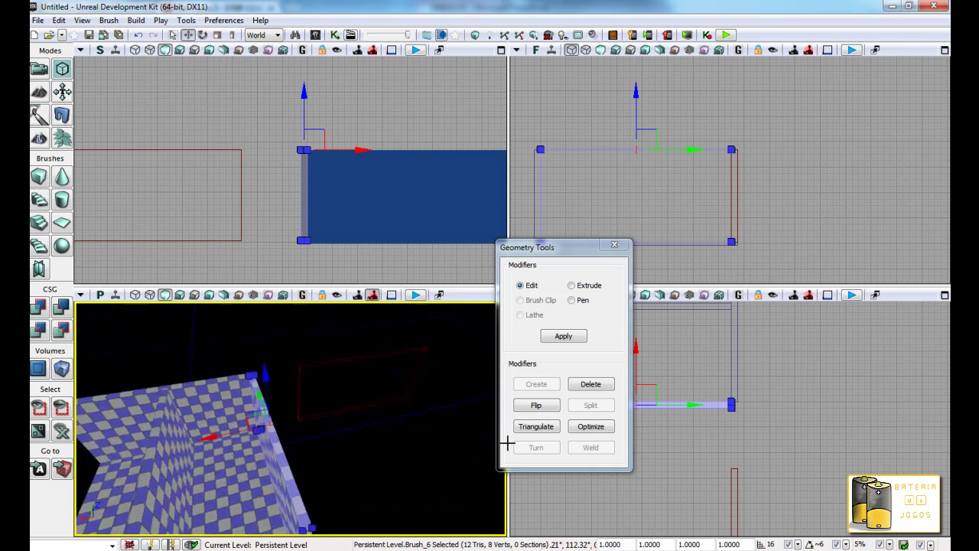
pyautogui.moveTo(505, 460); pyautogui.dragTo(250, 433, button='right')
pyautogui.click(267, 434)
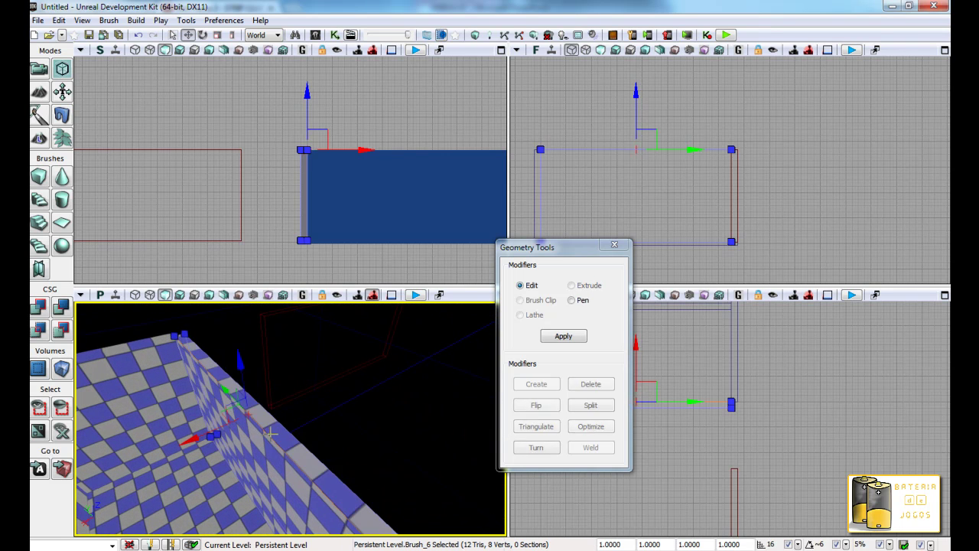
pyautogui.click(268, 433)
pyautogui.click(267, 405)
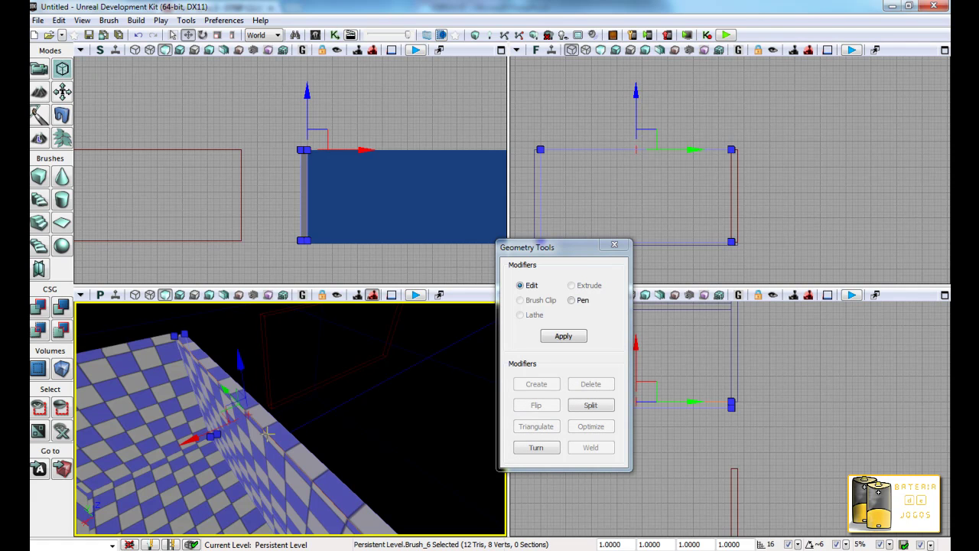
pyautogui.click(150, 295)
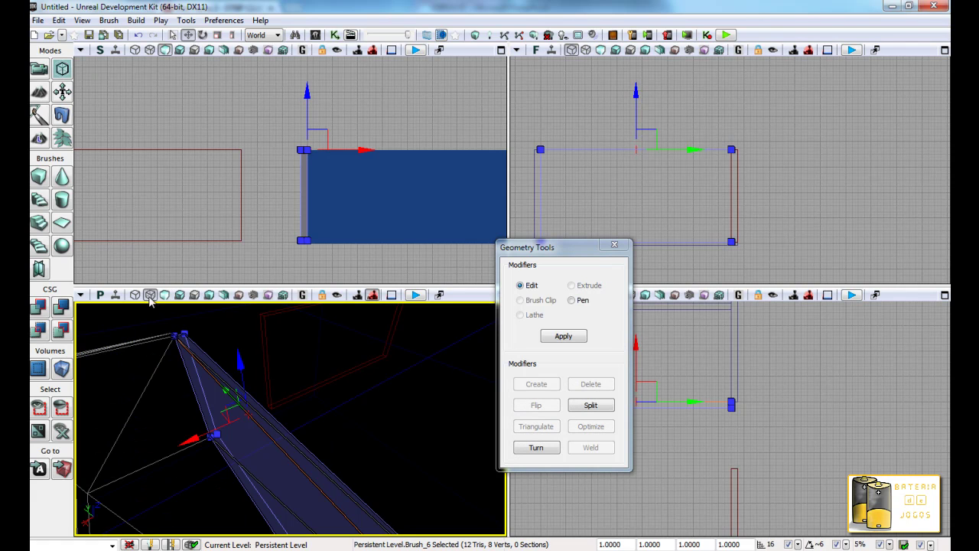
# Step: Select the wall brush's long edge and split it at its midpoint
pyautogui.click(288, 456)
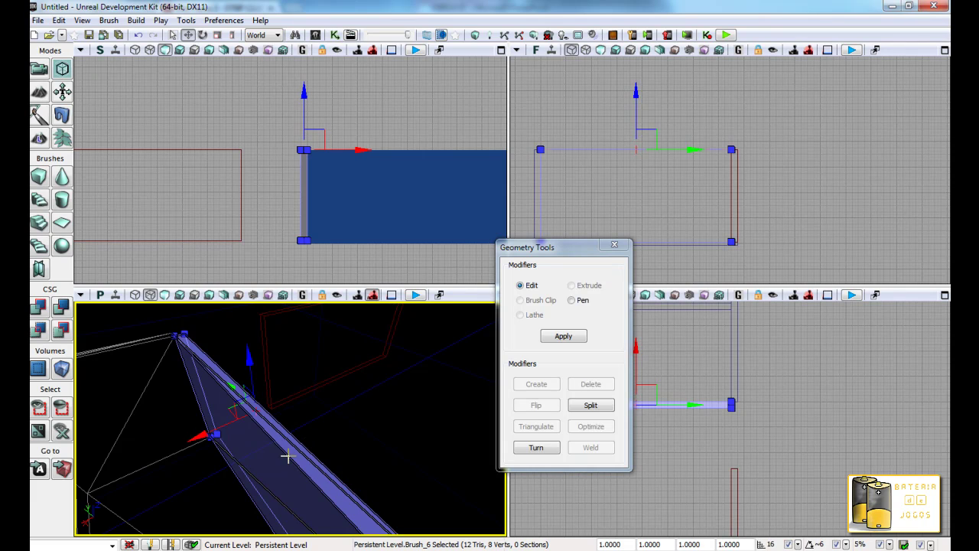
pyautogui.click(306, 480)
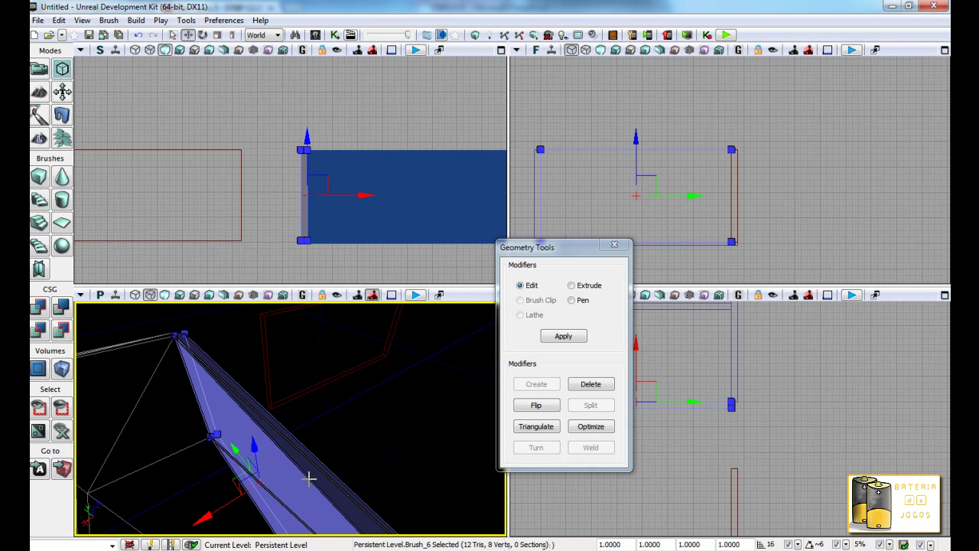
pyautogui.click(327, 466)
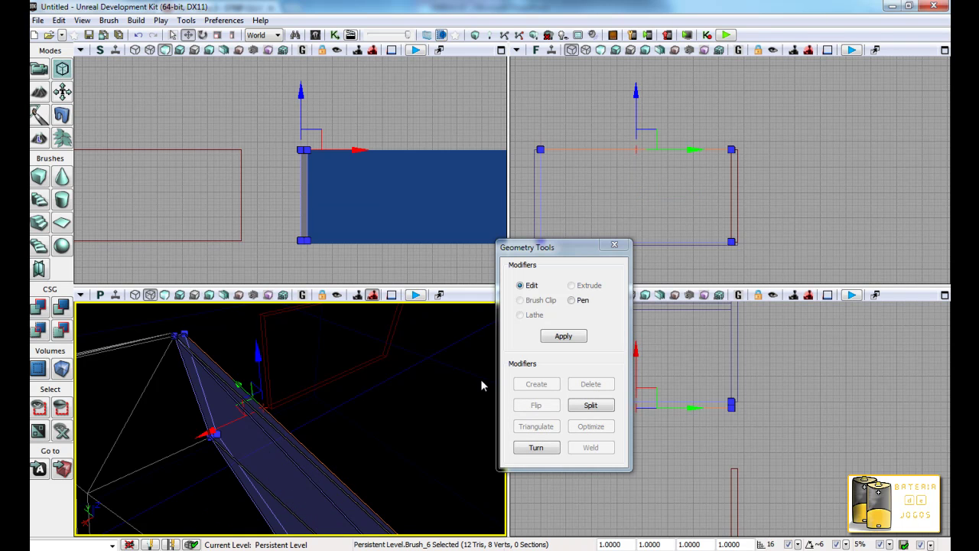
pyautogui.click(592, 405)
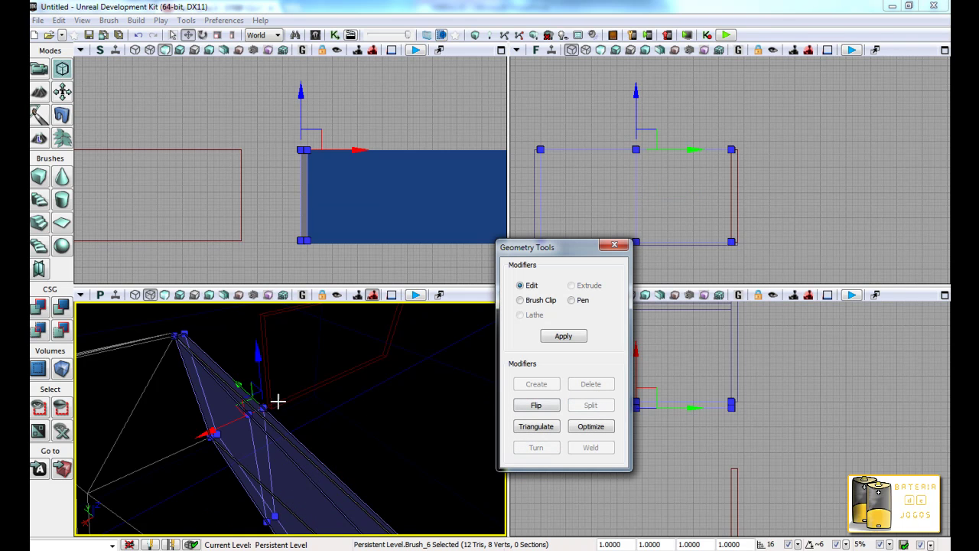
pyautogui.moveTo(404, 454); pyautogui.dragTo(77, 409)
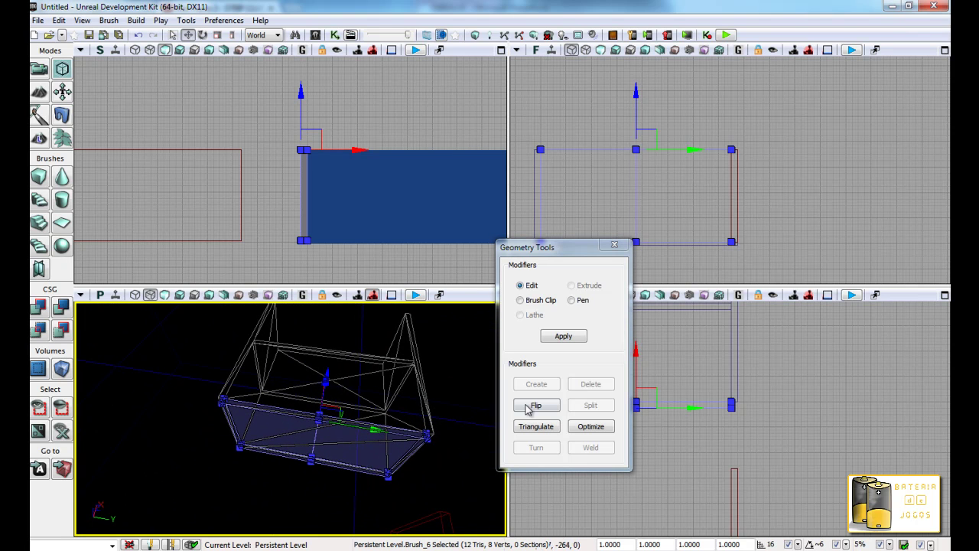
# Step: Select faces of the wall brush while orbiting around it, then clear the selection
pyautogui.click(274, 414)
pyautogui.scroll(2, 277, 413)
pyautogui.scroll(2, 287, 412)
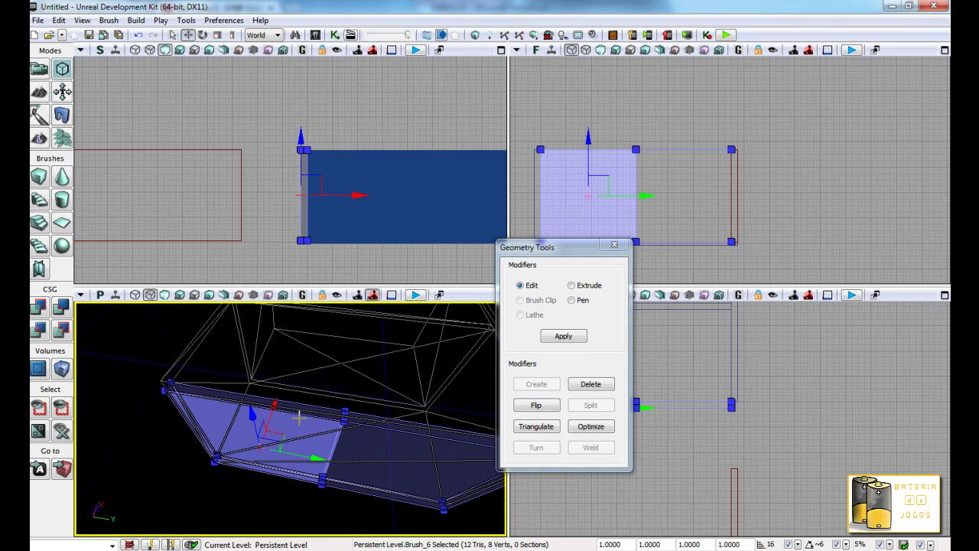
pyautogui.scroll(3, 301, 409)
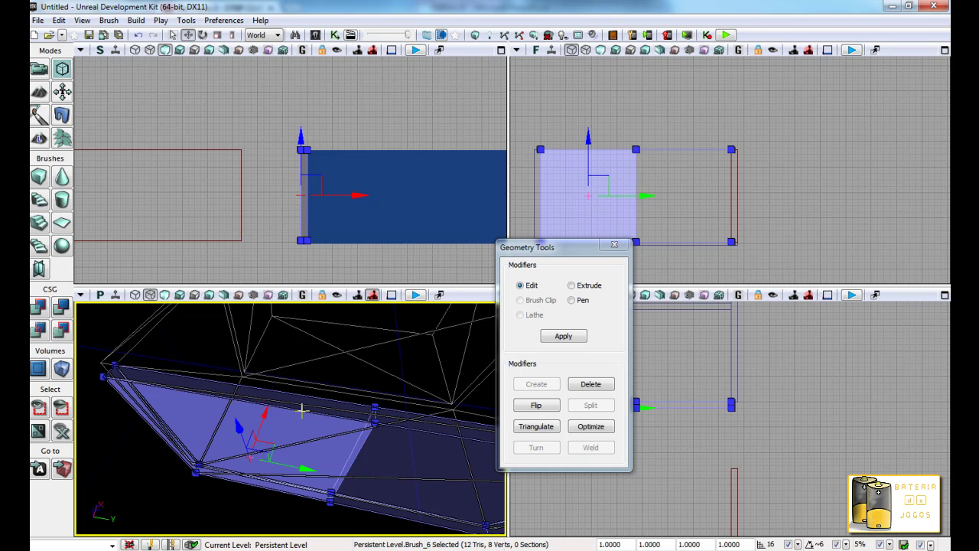
pyautogui.click(308, 395)
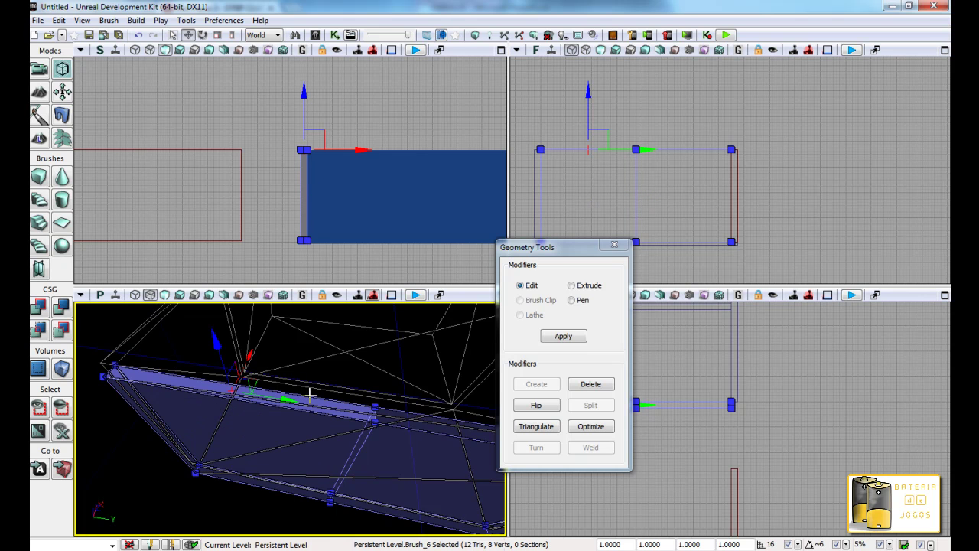
pyautogui.moveTo(308, 396); pyautogui.dragTo(339, 391, button='right')
pyautogui.click(338, 394)
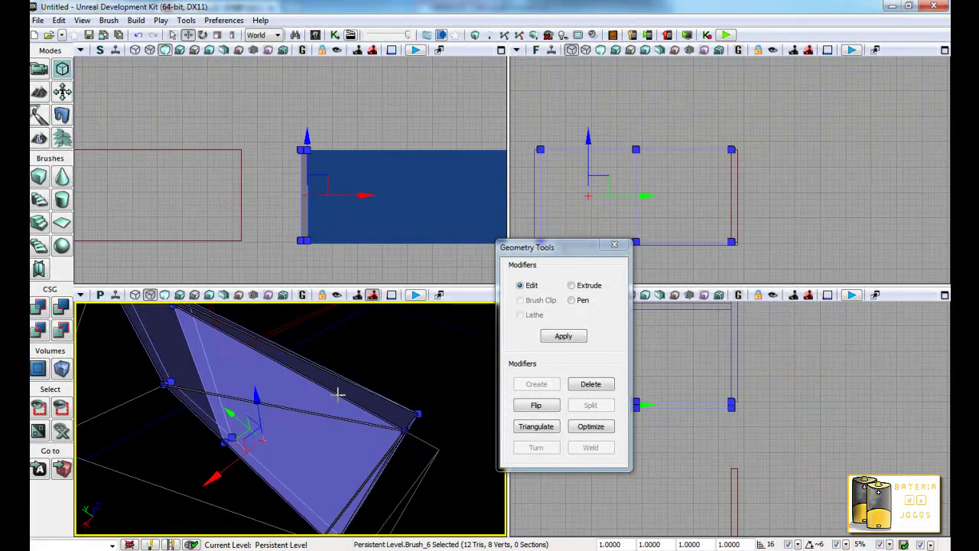
pyautogui.keyDown('ctrl'); pyautogui.keyDown('alt'); pyautogui.moveTo(384, 380); pyautogui.dragTo(377, 383); pyautogui.keyUp('alt'); pyautogui.keyUp('ctrl')
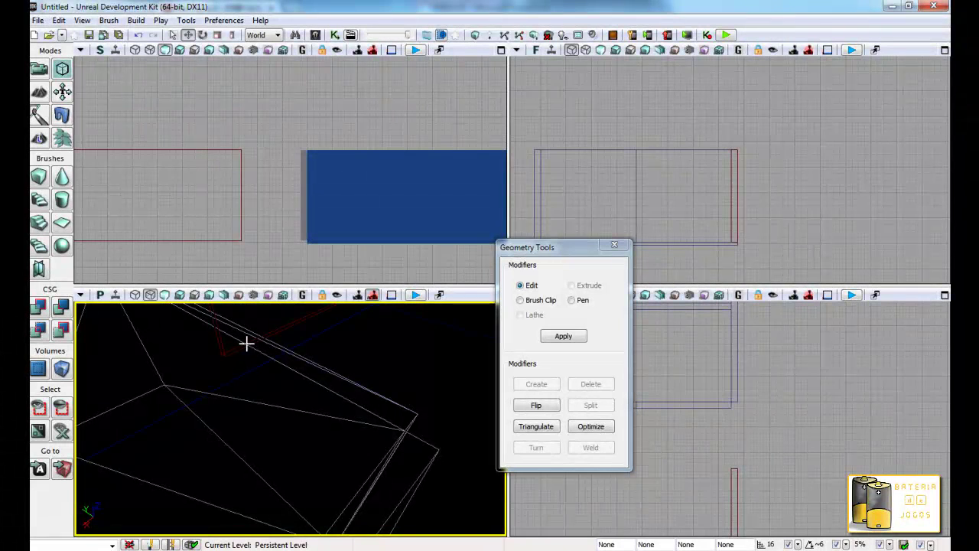
# Step: Draw the perspective view as brush wireframe, select the top face and check its properties
pyautogui.click(136, 294)
pyautogui.click(314, 380)
pyautogui.click(316, 383)
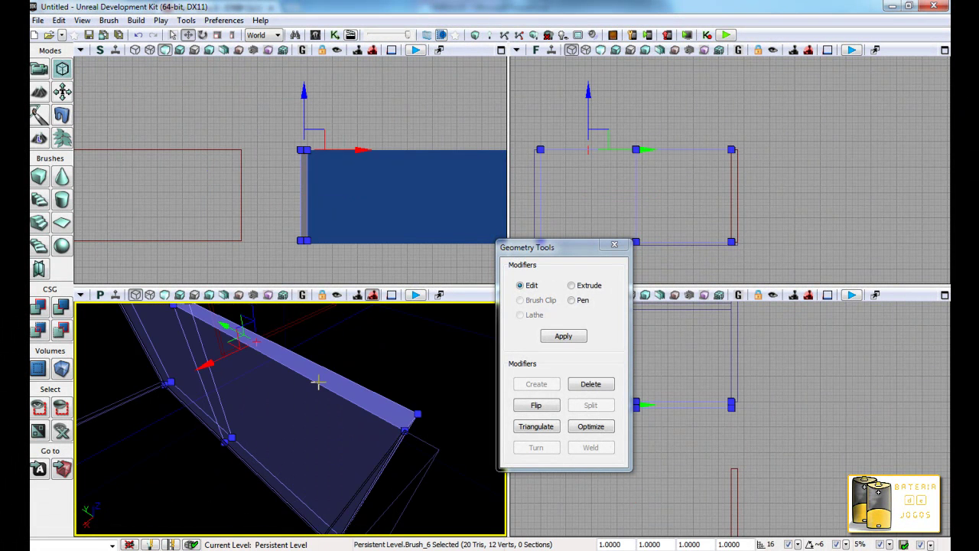
pyautogui.click(150, 295)
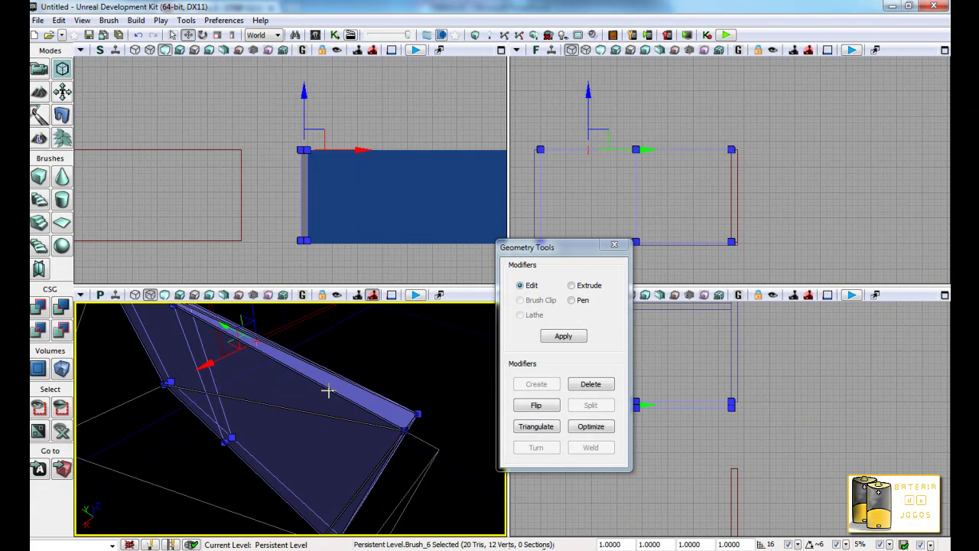
pyautogui.press('F4')
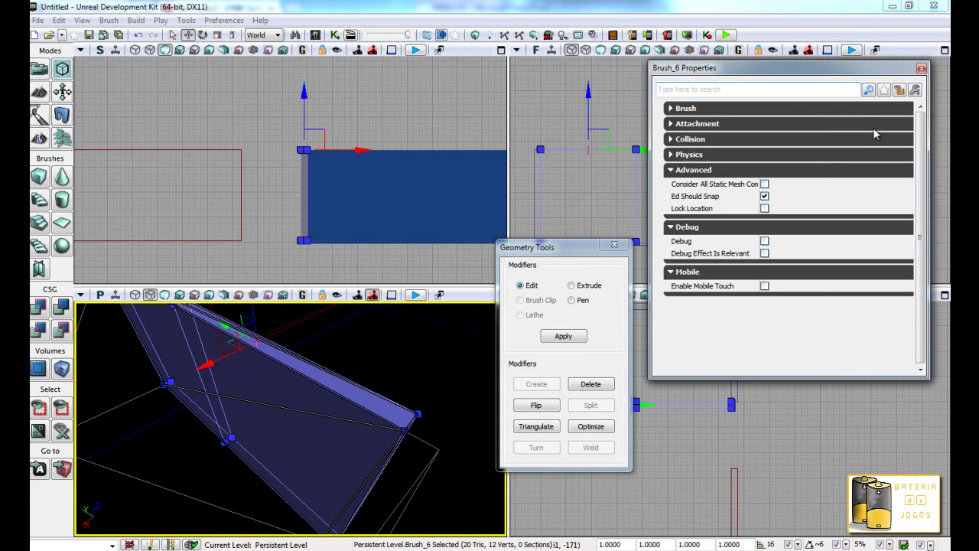
pyautogui.click(921, 68)
# Step: Select the brush's upper edge and split it, adding another column of vertices
pyautogui.scroll(2, 360, 407)
pyautogui.scroll(2, 377, 391)
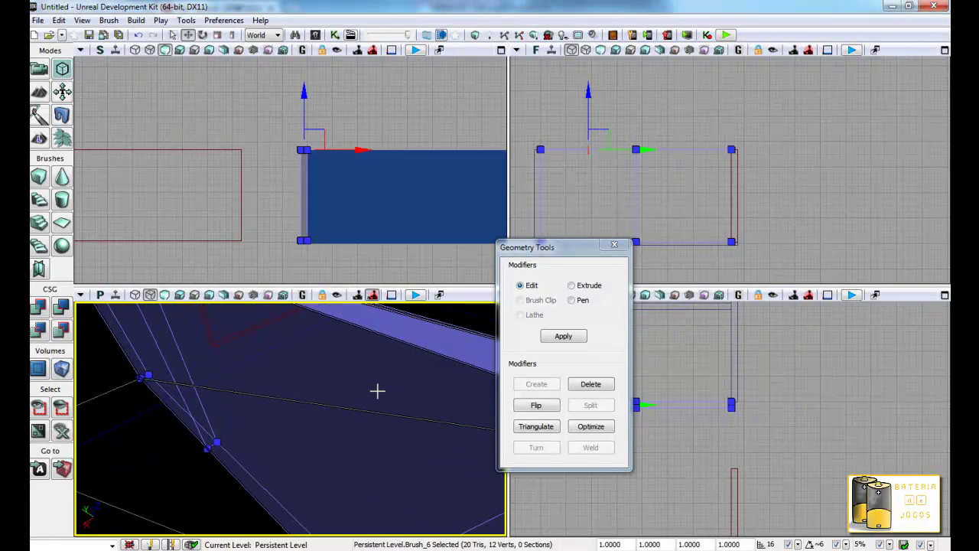
pyautogui.click(409, 345)
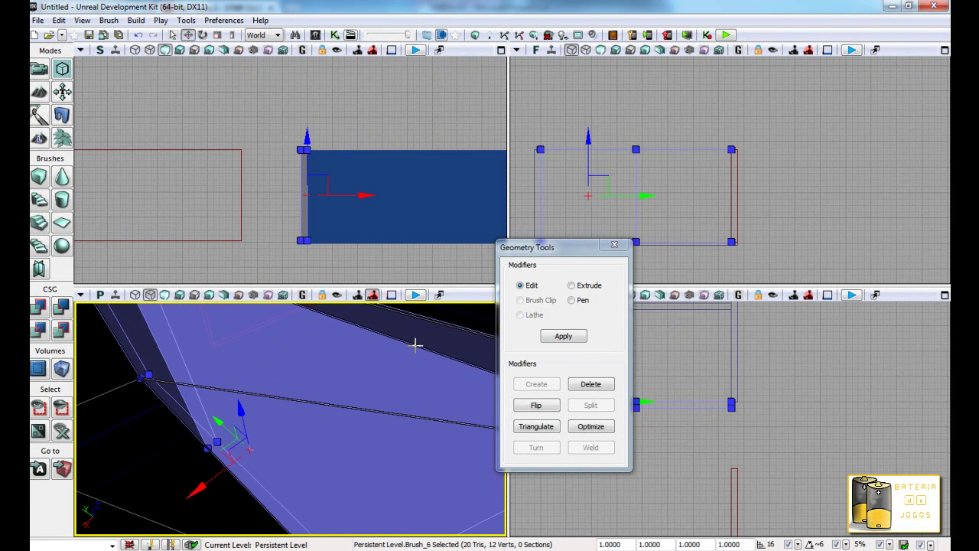
pyautogui.click(421, 348)
pyautogui.click(420, 348)
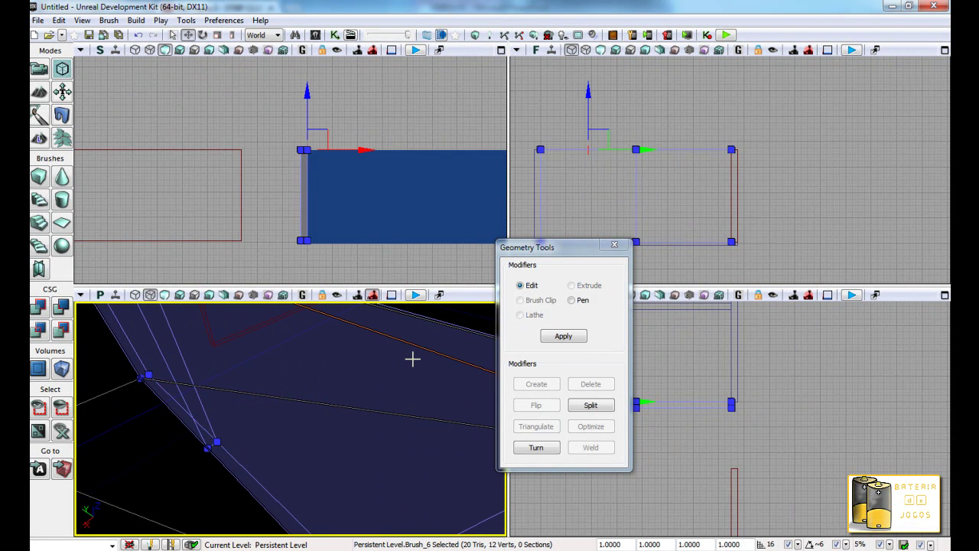
pyautogui.moveTo(461, 332); pyautogui.dragTo(387, 371)
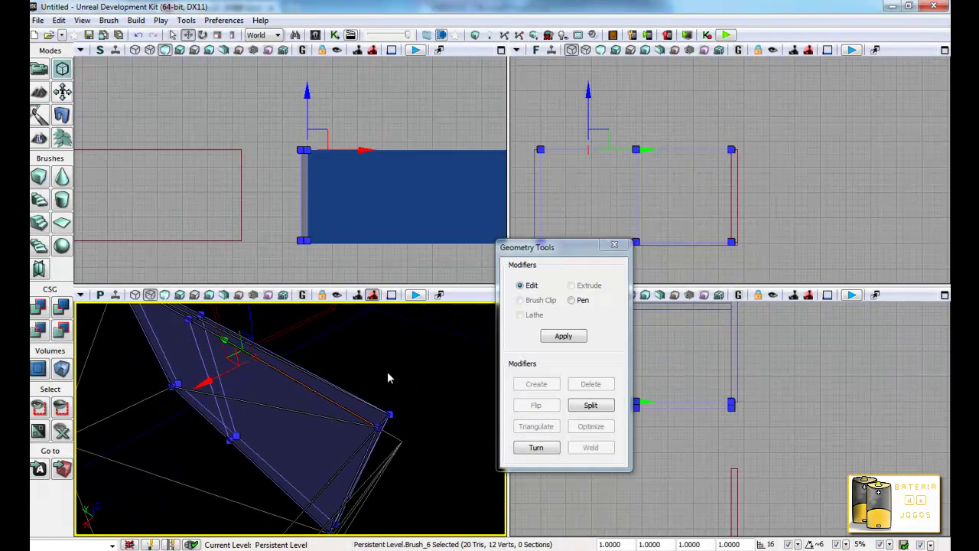
pyautogui.click(604, 406)
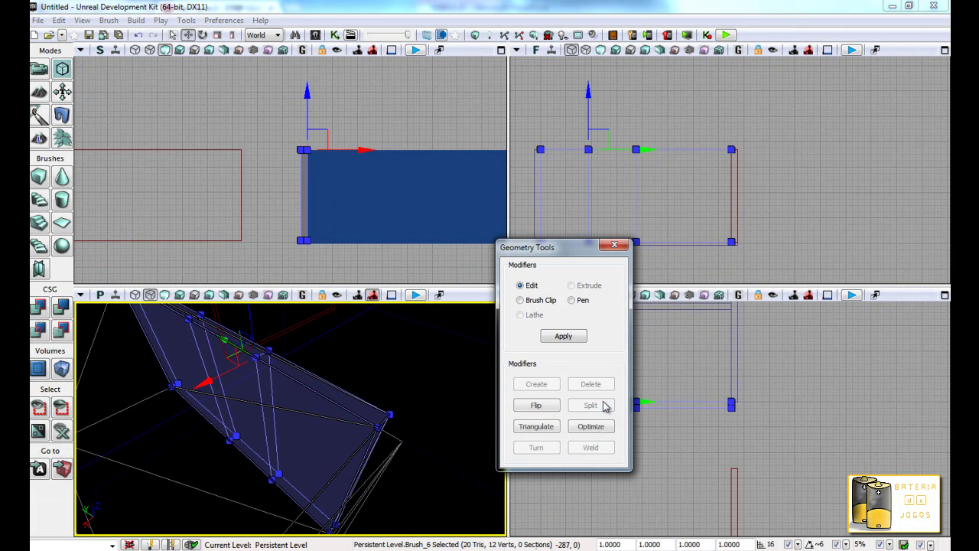
# Step: Toggle Geometry mode off and back on and move the Geometry Tools panel aside
pyautogui.click(615, 245)
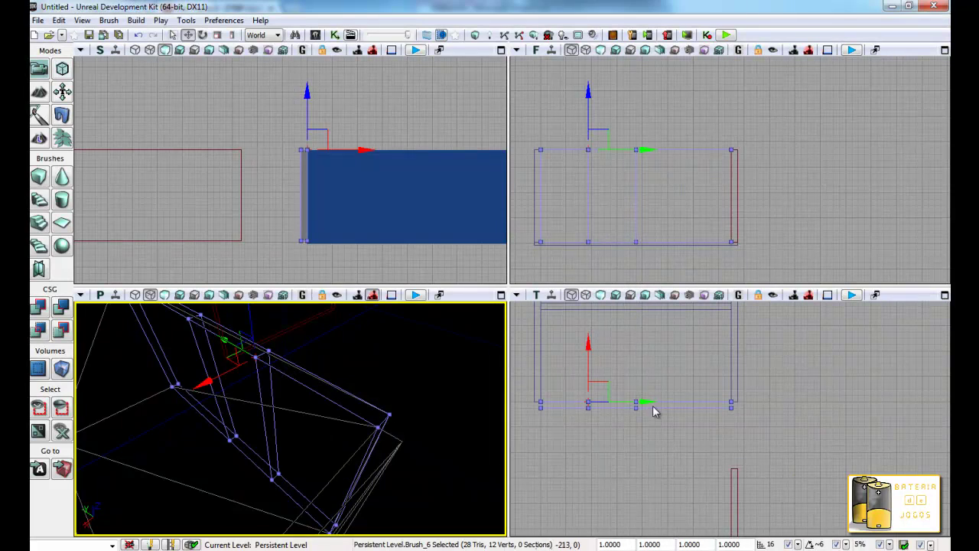
pyautogui.click(62, 68)
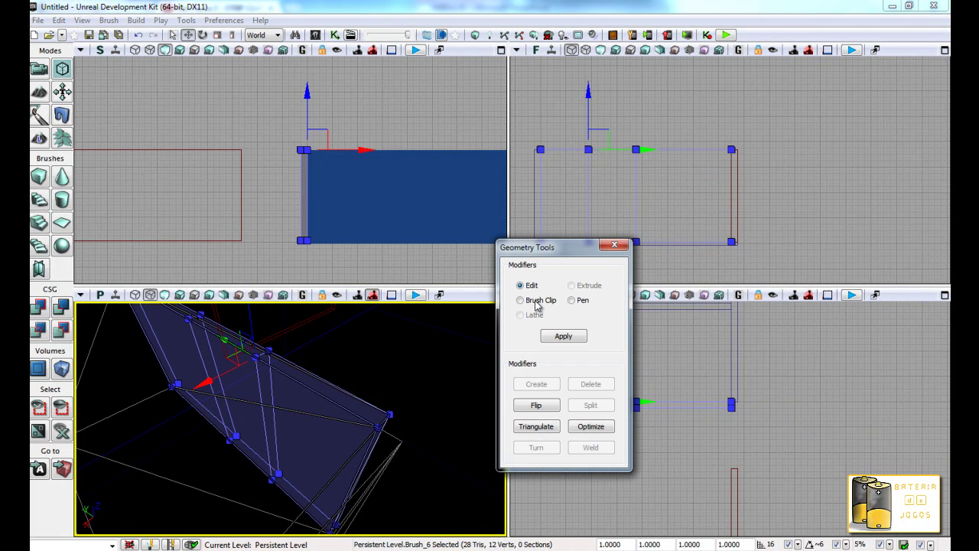
pyautogui.moveTo(549, 250); pyautogui.dragTo(878, 123)
pyautogui.scroll(5, 650, 461)
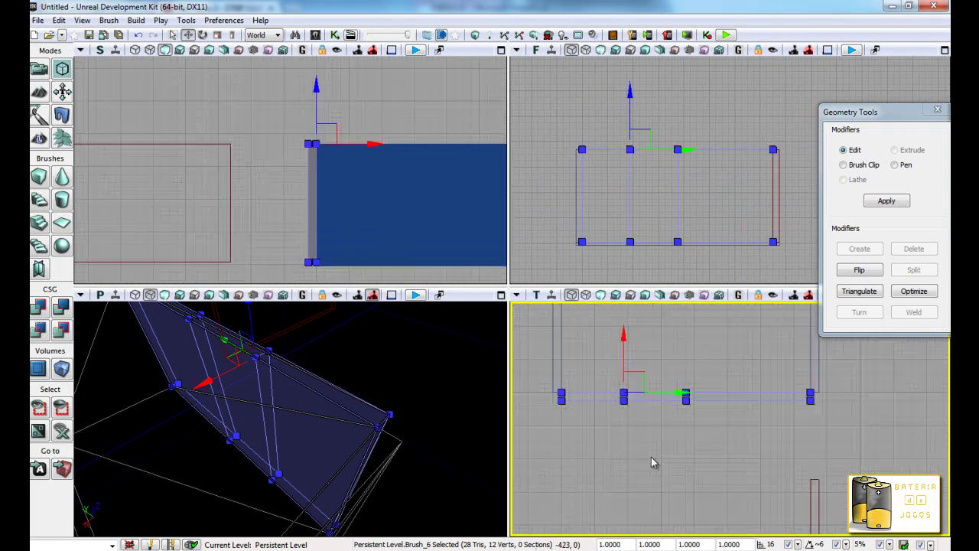
pyautogui.scroll(-2, 674, 483)
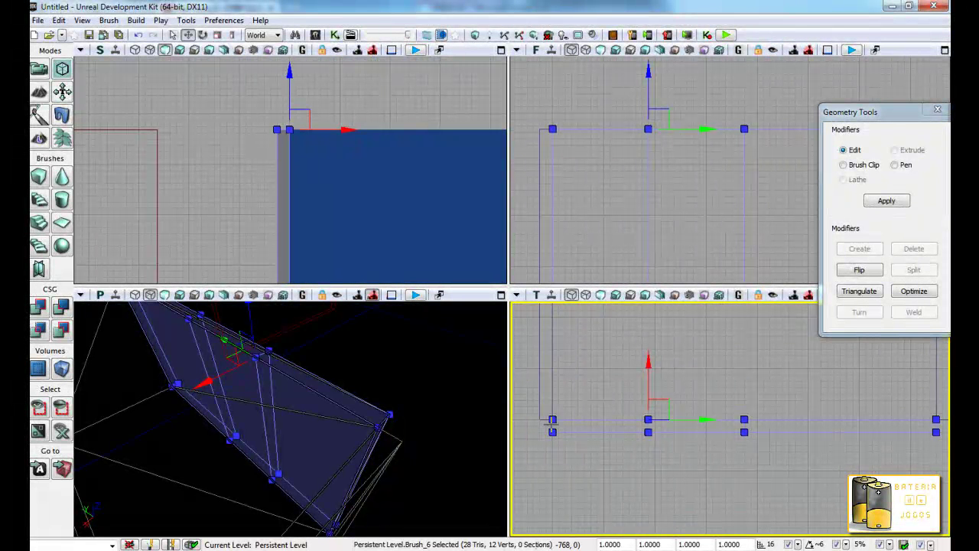
# Step: Measure the wall's length in the top view as 960 units
pyautogui.moveTo(552, 426); pyautogui.dragTo(880, 415, button='middle')
pyautogui.moveTo(884, 415); pyautogui.dragTo(885, 415, button='middle')
pyautogui.moveTo(552, 426)
pyautogui.mouseDown(button='middle')
pyautogui.moveTo(905, 423)
pyautogui.moveTo(892, 423)
pyautogui.mouseUp(button='middle')
pyautogui.moveTo(552, 420)
pyautogui.mouseDown(button='middle')
pyautogui.moveTo(724, 415)
pyautogui.moveTo(554, 427)
pyautogui.moveTo(897, 427)
pyautogui.mouseUp(button='middle')
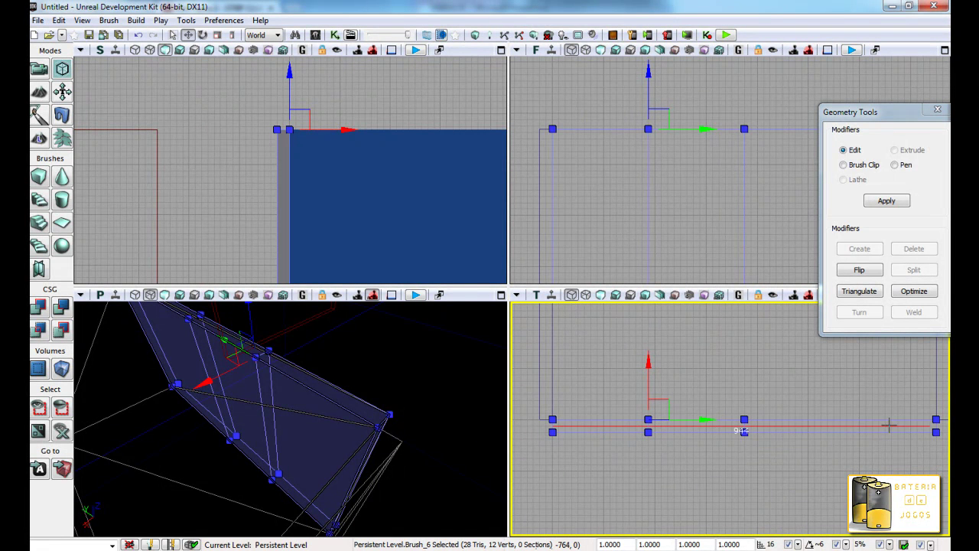
pyautogui.moveTo(896, 427); pyautogui.dragTo(893, 426, button='middle')
pyautogui.moveTo(893, 425); pyautogui.dragTo(552, 421, button='middle')
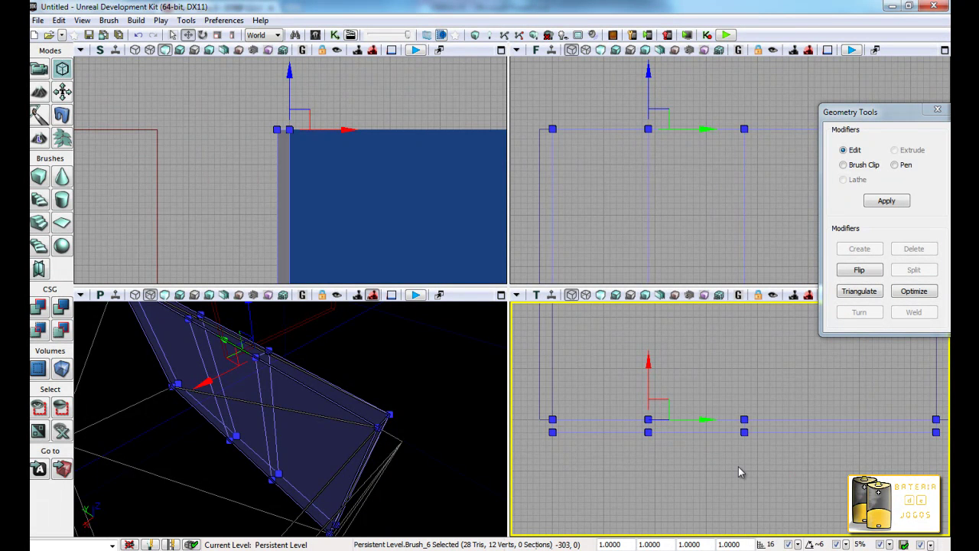
# Step: Marquee-select the two middle vertex columns, move them 96 units right, then deselect
pyautogui.keyDown('ctrl'); pyautogui.keyDown('alt'); pyautogui.moveTo(799, 472); pyautogui.dragTo(622, 413); pyautogui.keyUp('alt'); pyautogui.keyUp('ctrl')
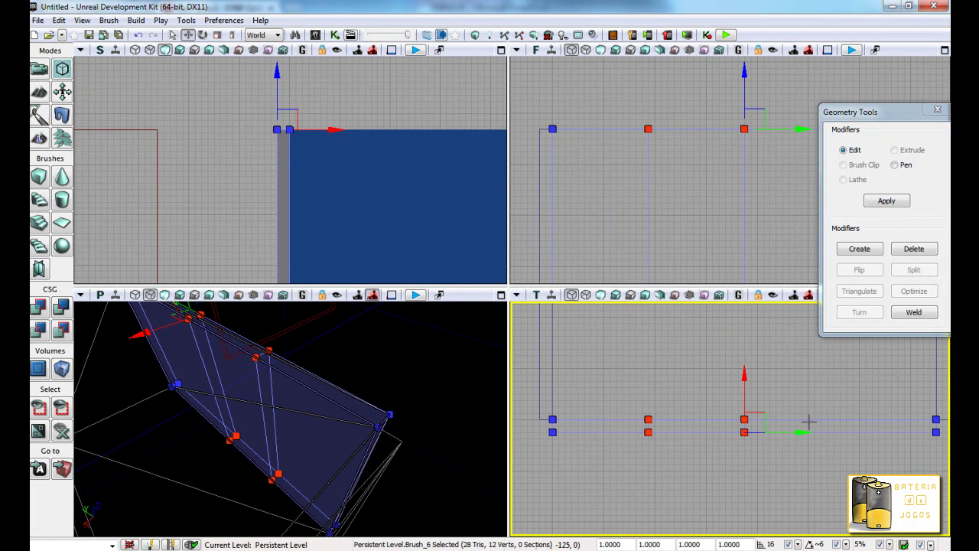
pyautogui.moveTo(799, 433); pyautogui.dragTo(854, 433)
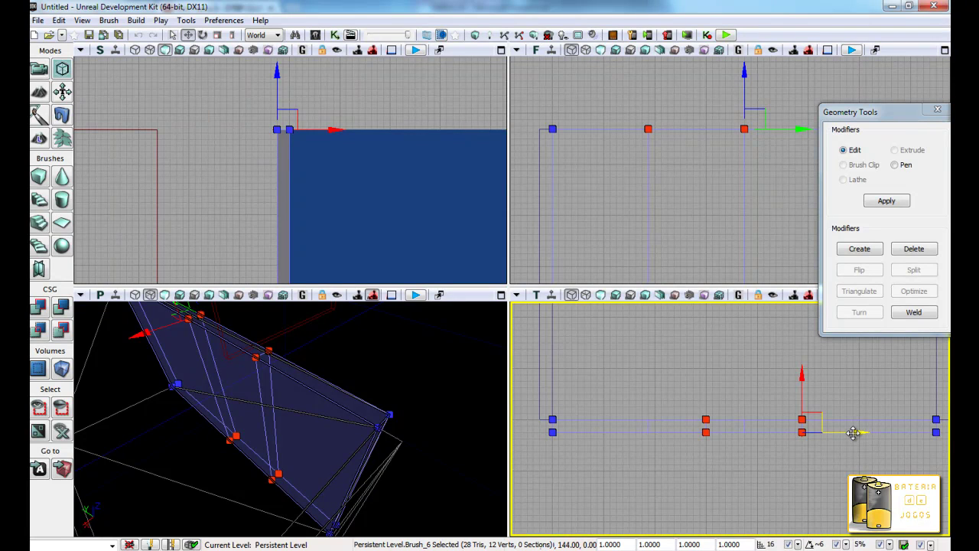
pyautogui.moveTo(853, 433); pyautogui.dragTo(830, 438)
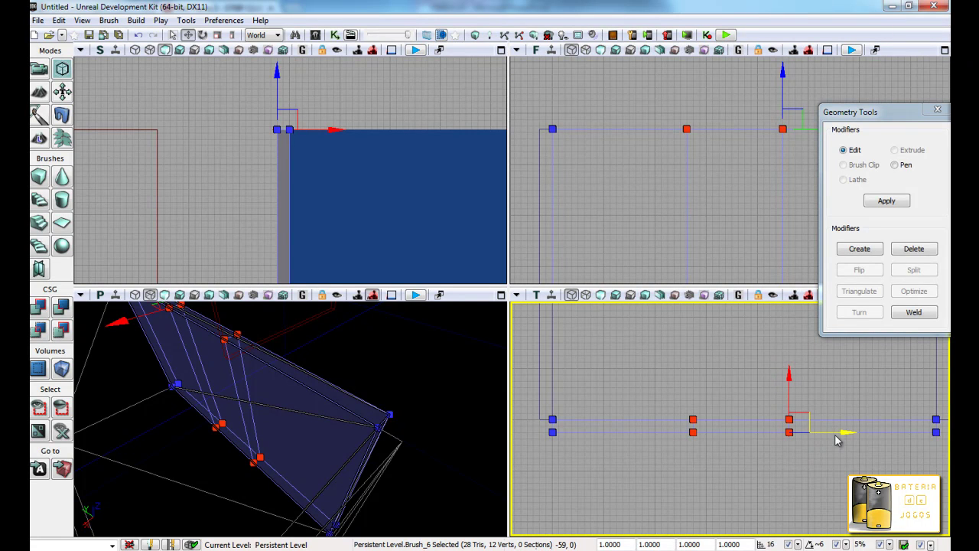
pyautogui.click(817, 484)
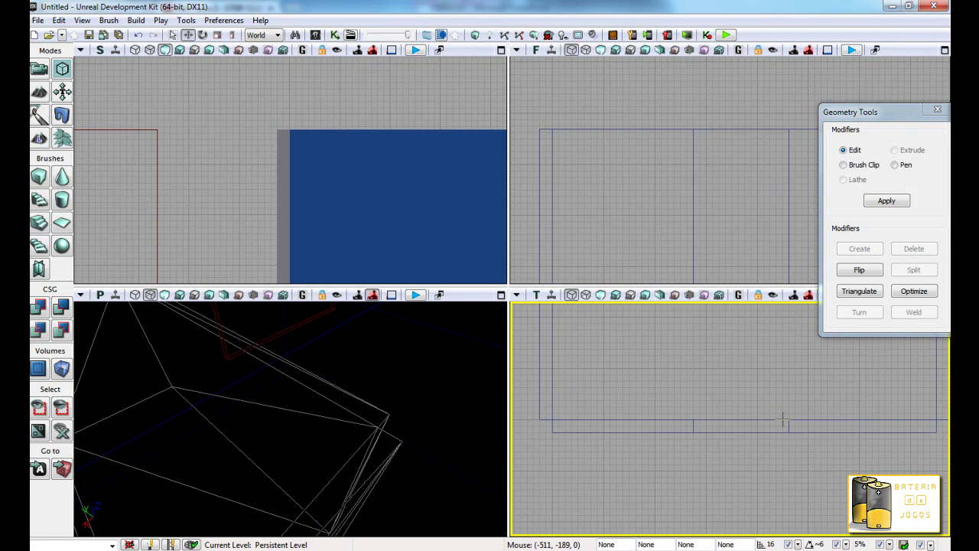
# Step: Shift the selected vertices 48 units right, then select both vertices at the wall's far end
pyautogui.click(690, 426)
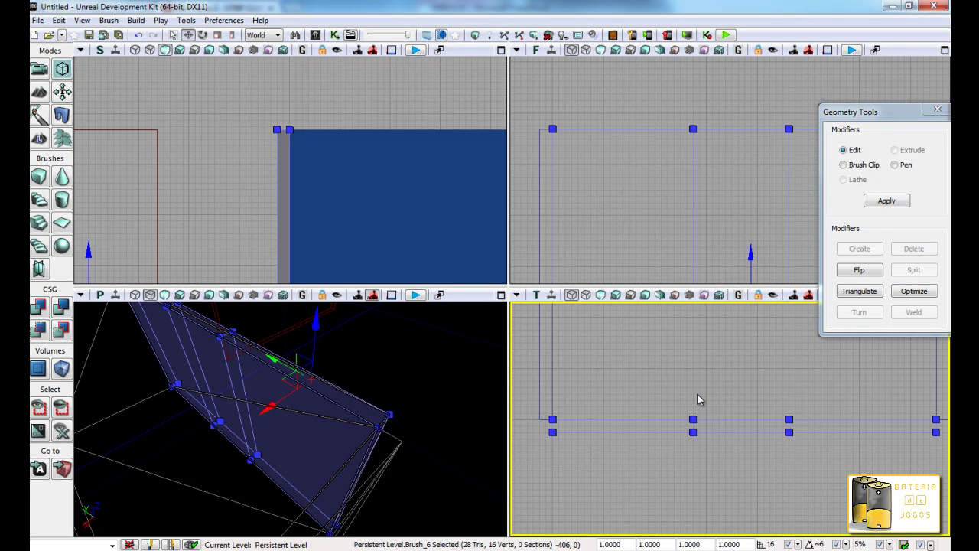
pyautogui.moveTo(673, 397)
pyautogui.mouseDown()
pyautogui.moveTo(698, 413)
pyautogui.moveTo(705, 432)
pyautogui.moveTo(650, 434)
pyautogui.mouseUp()
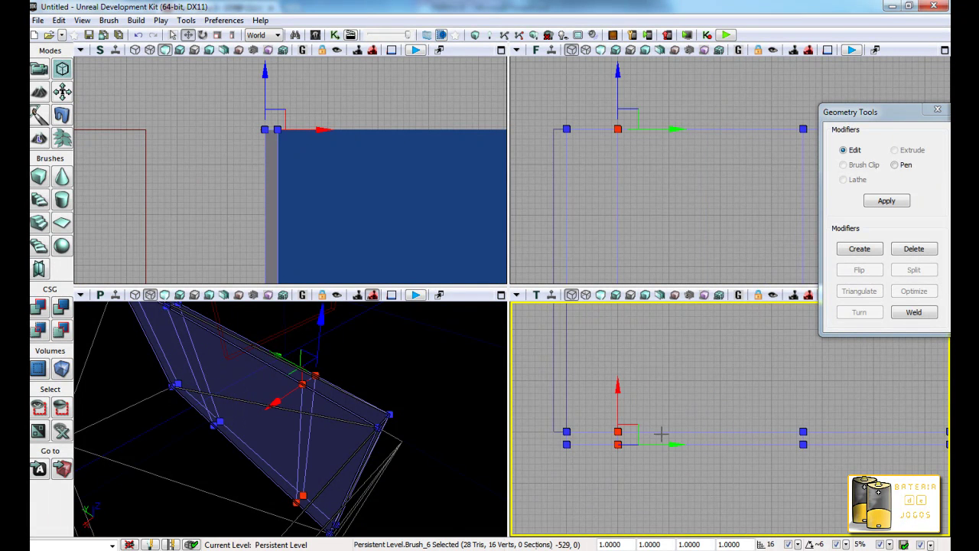
pyautogui.moveTo(673, 445); pyautogui.dragTo(736, 446)
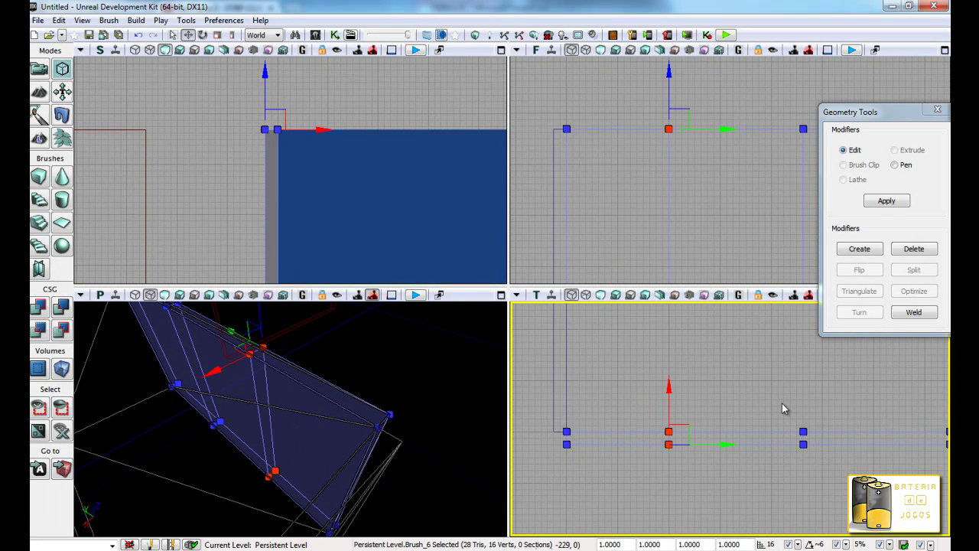
pyautogui.keyDown('ctrl'); pyautogui.keyDown('alt'); pyautogui.moveTo(778, 400); pyautogui.dragTo(818, 444); pyautogui.keyUp('alt'); pyautogui.keyUp('ctrl')
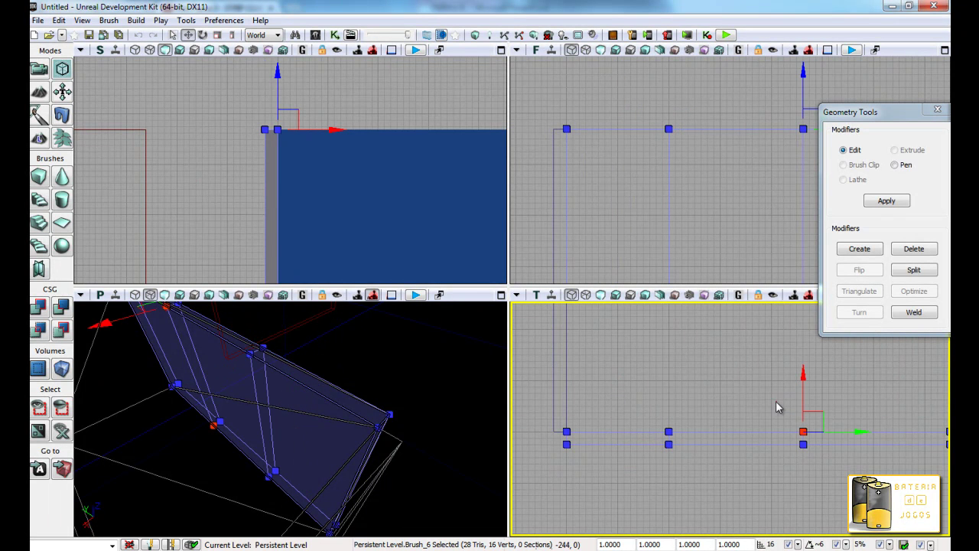
pyautogui.keyDown('ctrl'); pyautogui.keyDown('alt'); pyautogui.moveTo(776, 401); pyautogui.dragTo(826, 468); pyautogui.keyUp('alt'); pyautogui.keyUp('ctrl')
# Step: Set grid snap to 64 and drag the end vertices out along Y to 320
pyautogui.click(798, 543)
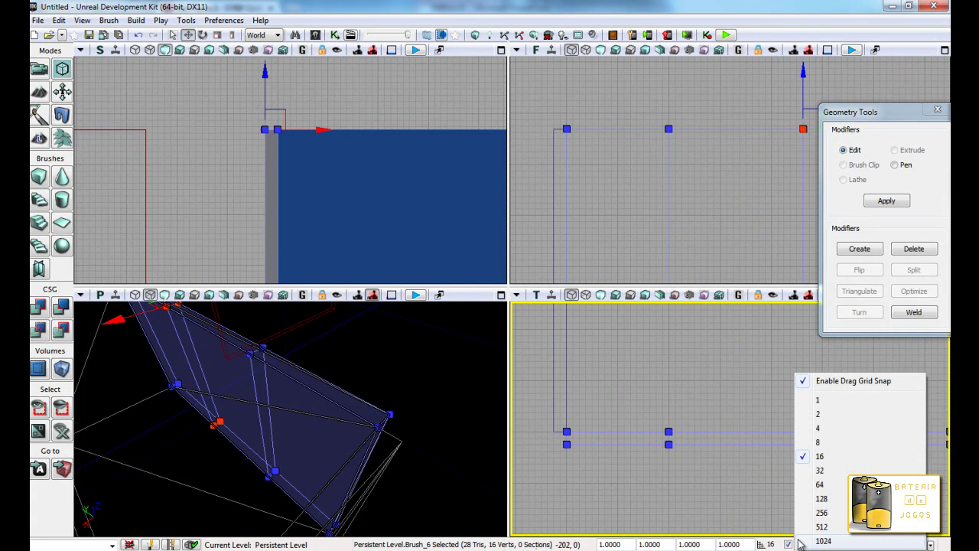
pyautogui.click(830, 468)
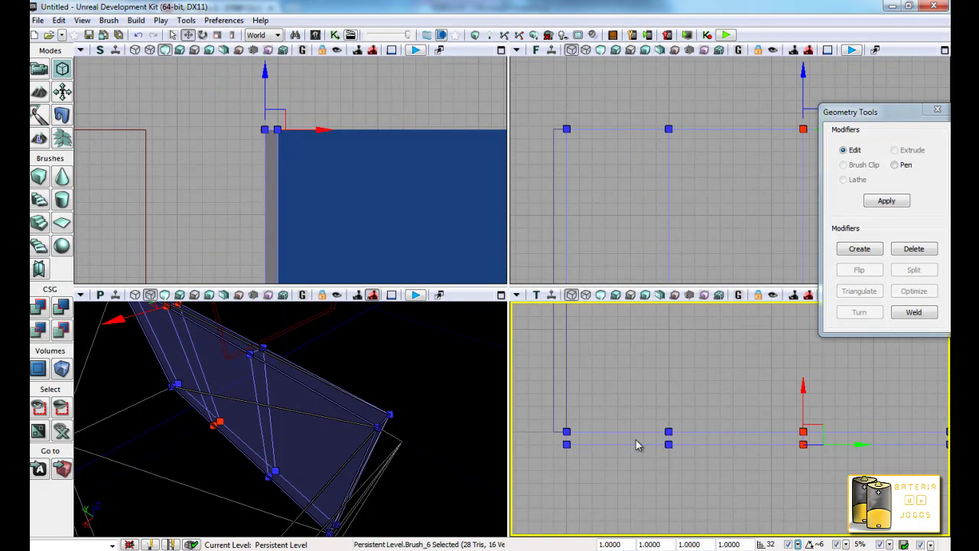
pyautogui.click(798, 543)
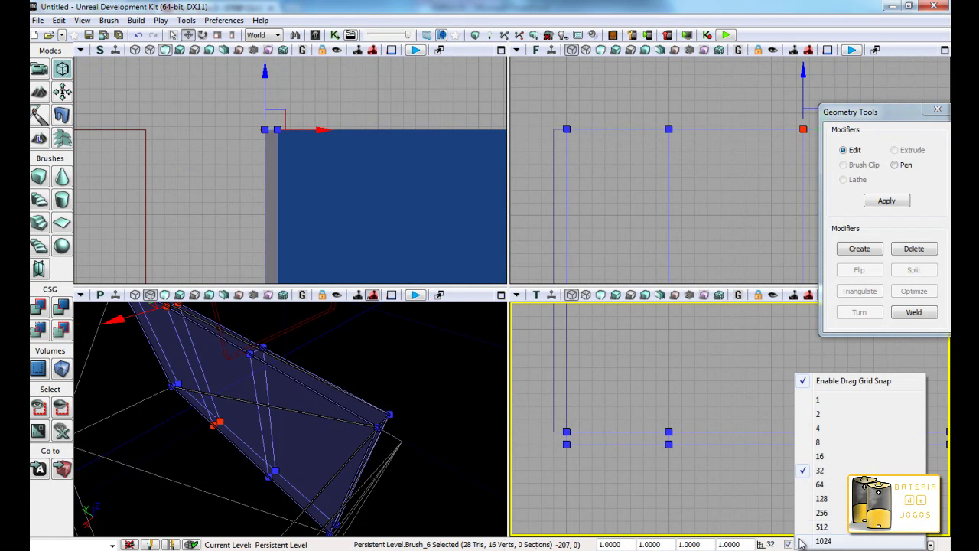
pyautogui.click(820, 482)
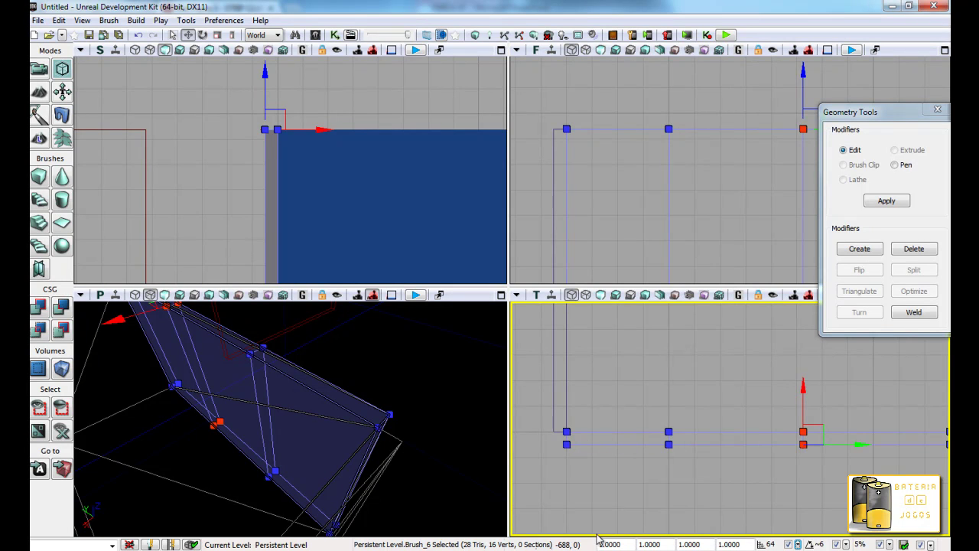
pyautogui.moveTo(784, 457); pyautogui.dragTo(594, 449)
pyautogui.moveTo(661, 439)
pyautogui.mouseDown()
pyautogui.moveTo(796, 447)
pyautogui.moveTo(717, 455)
pyautogui.mouseUp()
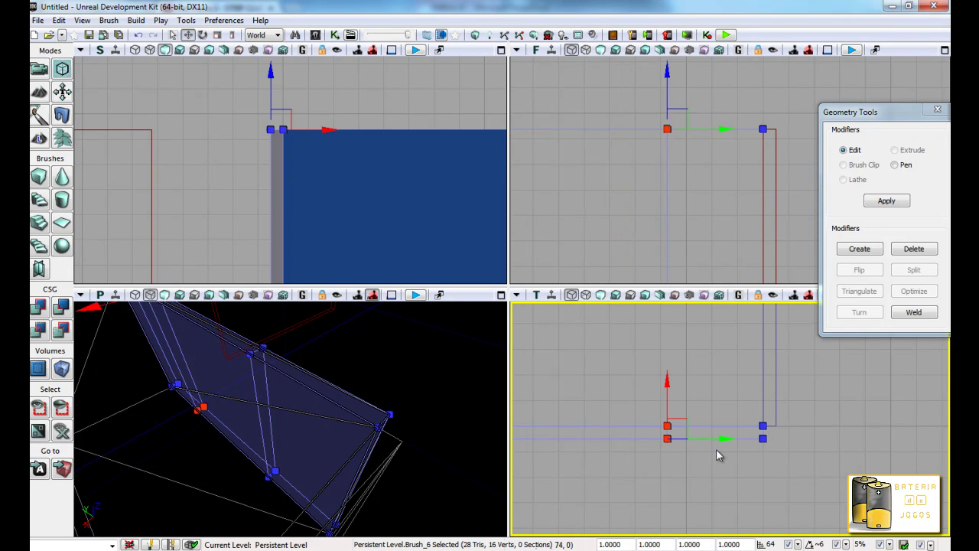
pyautogui.scroll(-2, 669, 463)
# Step: Set grid snap to 16, select the wall's left and middle vertices and move them down
pyautogui.click(662, 475)
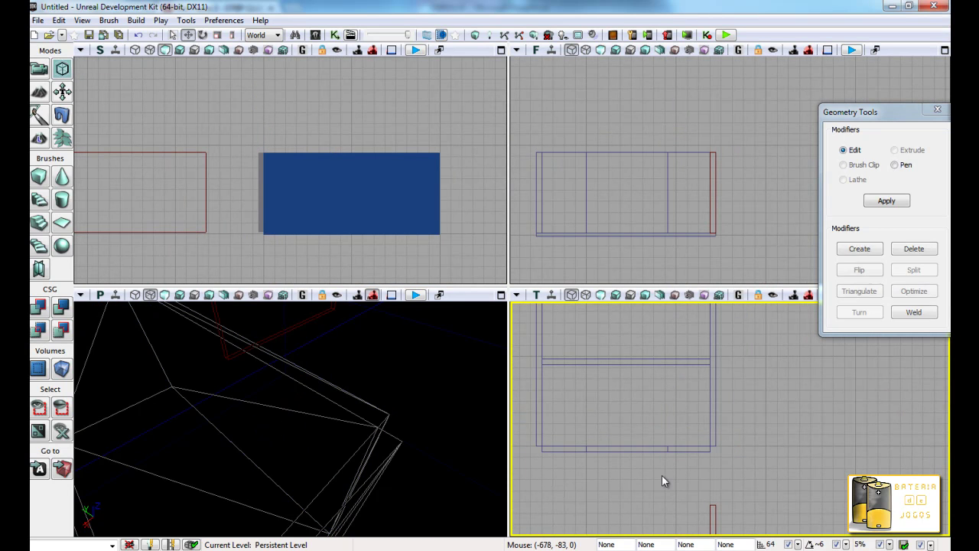
pyautogui.click(798, 545)
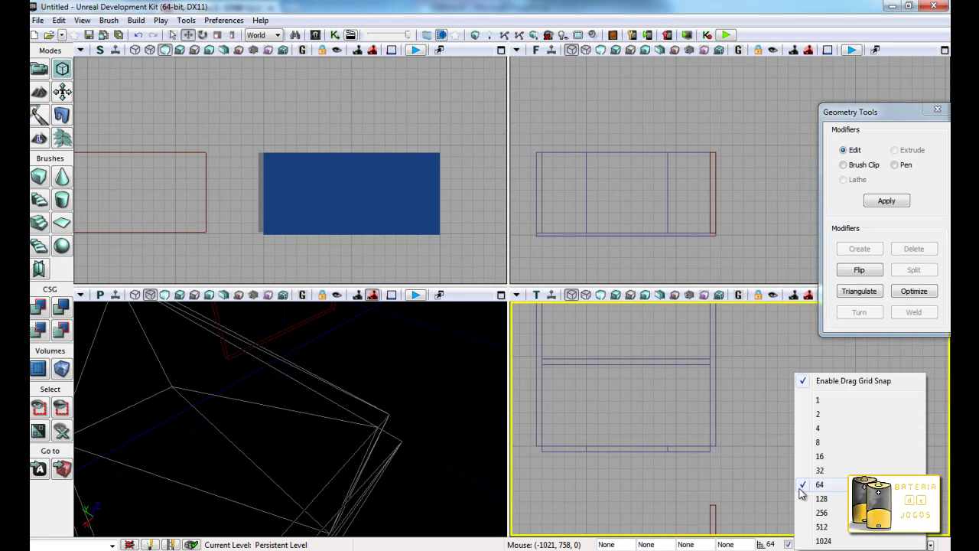
pyautogui.click(815, 460)
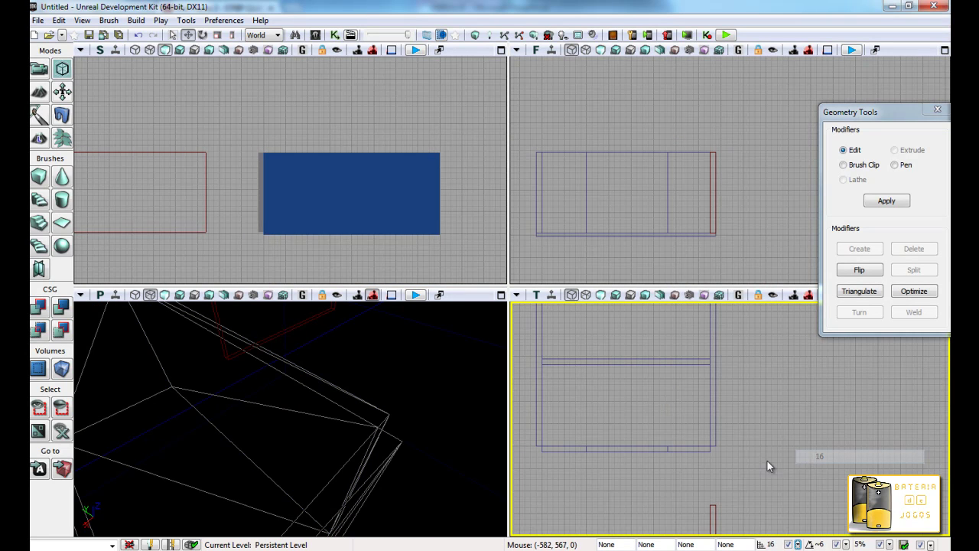
pyautogui.click(645, 452)
pyautogui.keyDown('ctrl'); pyautogui.keyDown('alt'); pyautogui.moveTo(549, 412); pyautogui.dragTo(695, 476); pyautogui.keyUp('alt'); pyautogui.keyUp('ctrl')
pyautogui.moveTo(680, 396); pyautogui.dragTo(678, 432)
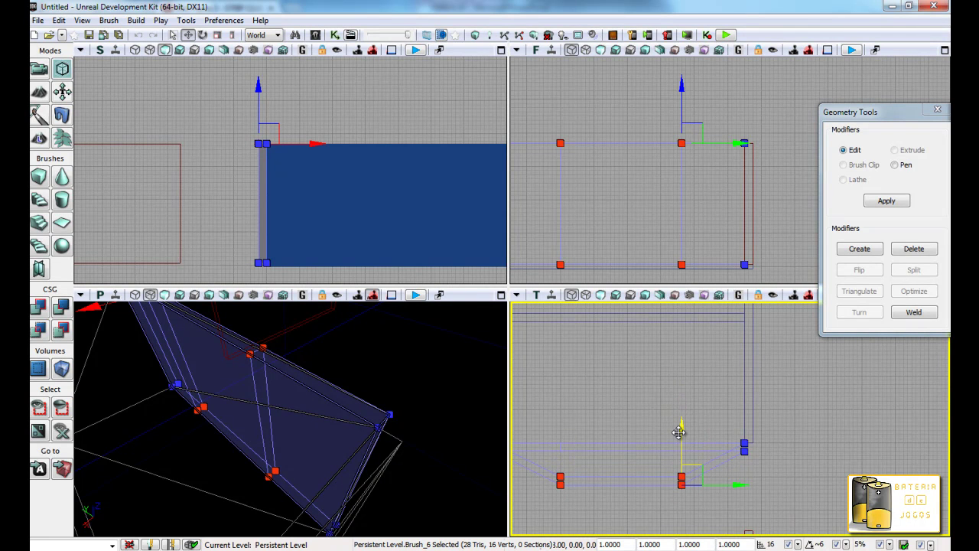
pyautogui.moveTo(678, 431); pyautogui.dragTo(681, 448)
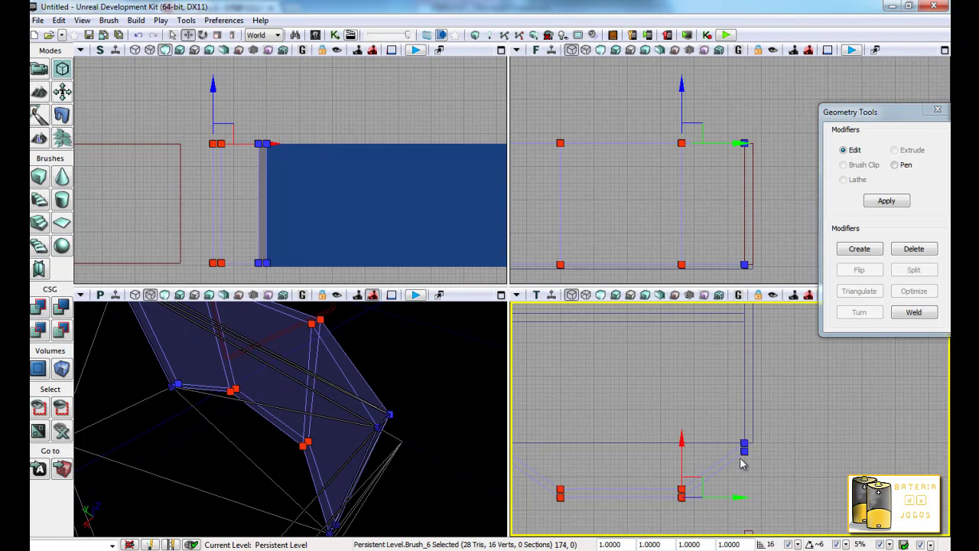
# Step: Slide those vertices sideways to form the angled chamfer corner, then deselect
pyautogui.moveTo(740, 463); pyautogui.dragTo(709, 346)
pyautogui.scroll(2, 711, 368)
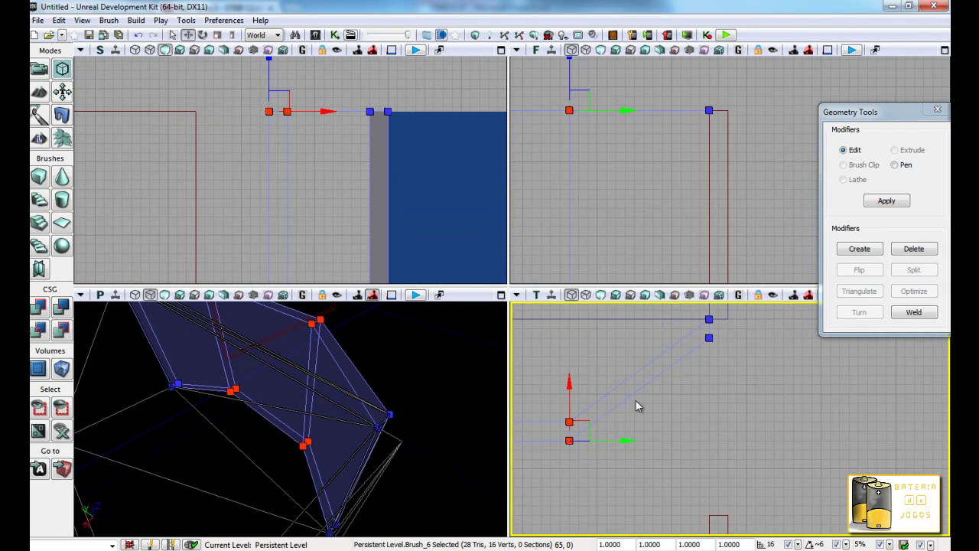
pyautogui.scroll(1, 680, 374)
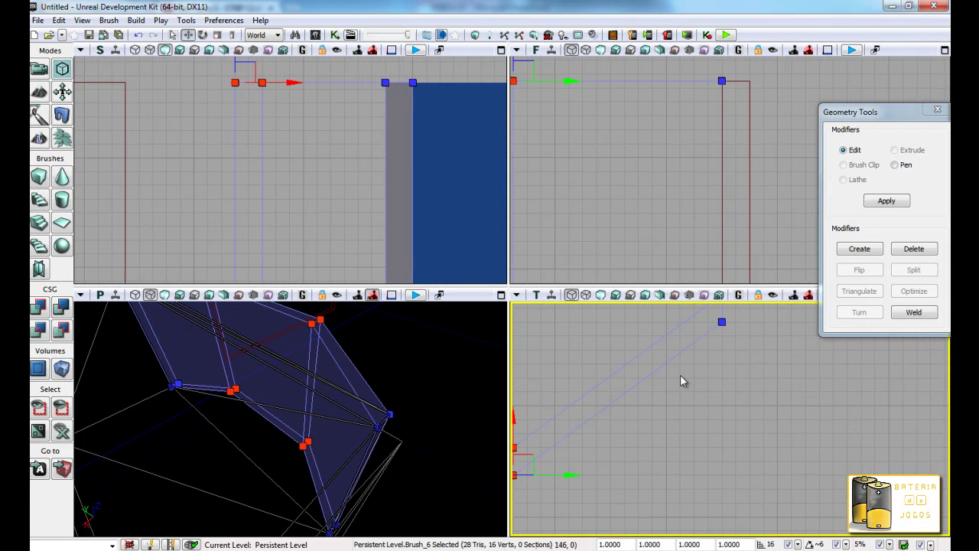
pyautogui.moveTo(660, 417); pyautogui.dragTo(762, 406)
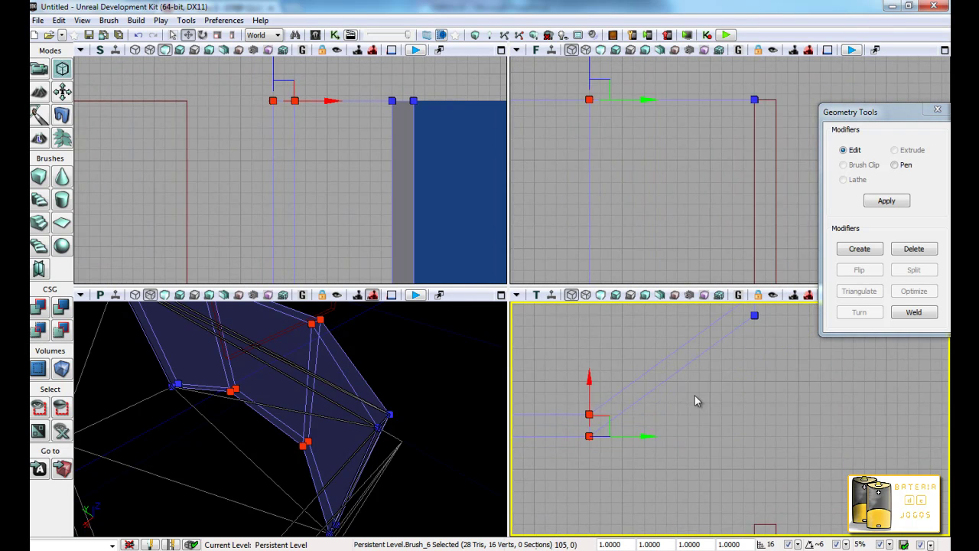
pyautogui.scroll(-1, 694, 396)
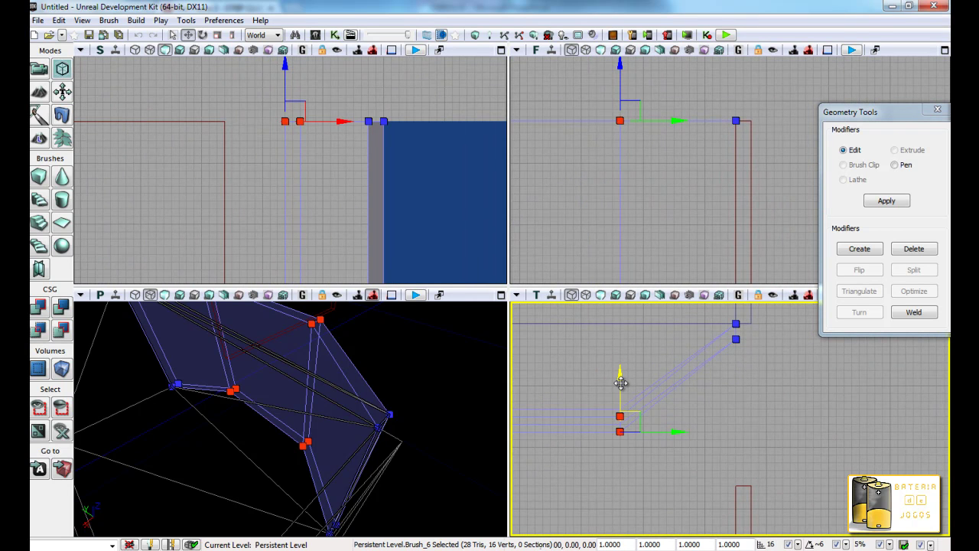
pyautogui.moveTo(620, 383); pyautogui.dragTo(619, 382)
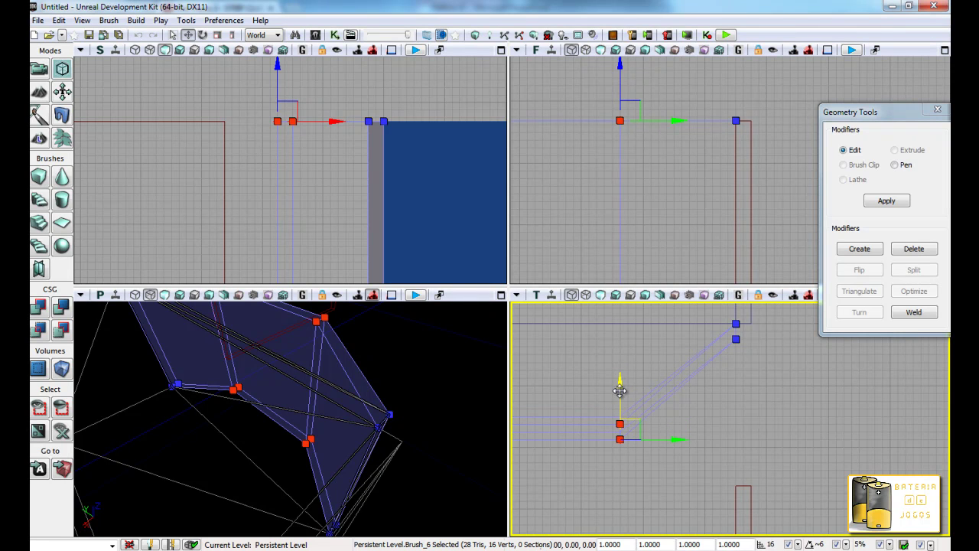
pyautogui.click(745, 412)
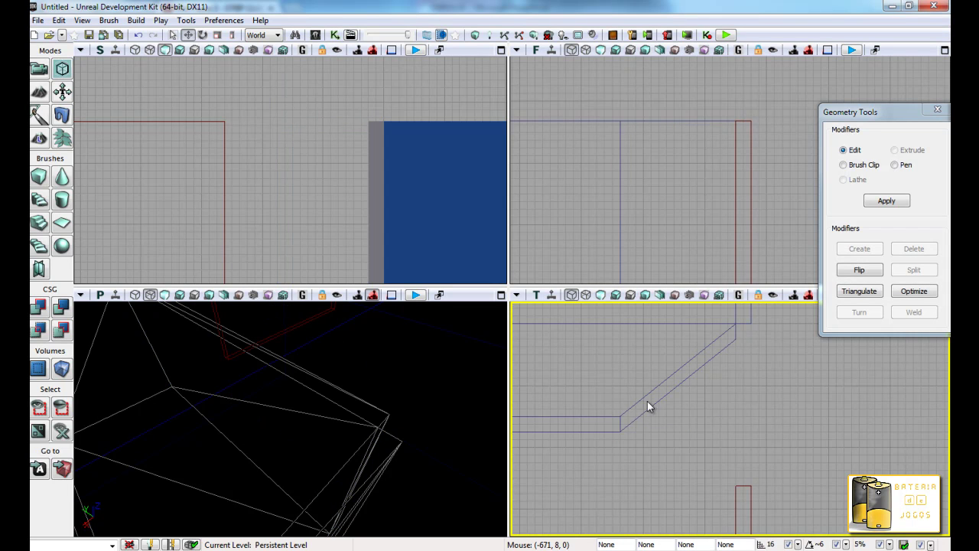
pyautogui.scroll(-1, 661, 401)
pyautogui.scroll(-1, 659, 400)
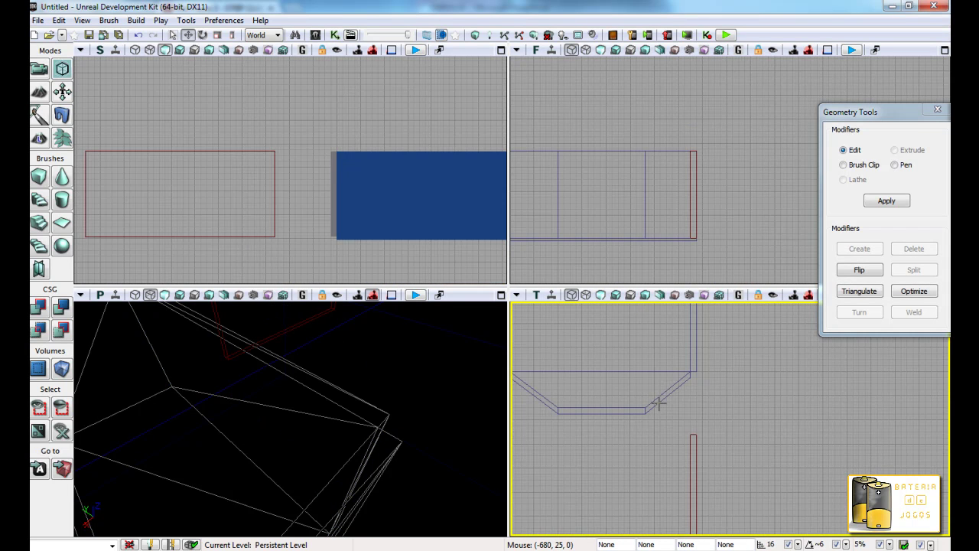
pyautogui.scroll(-1, 656, 400)
pyautogui.scroll(1, 650, 406)
pyautogui.scroll(1, 648, 404)
pyautogui.scroll(2, 647, 403)
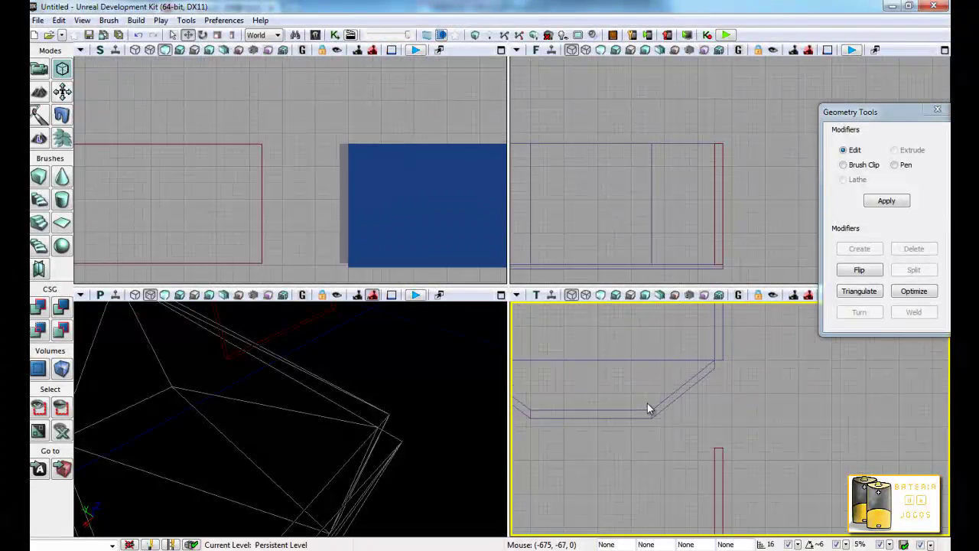
pyautogui.scroll(1, 647, 403)
pyautogui.scroll(1, 646, 403)
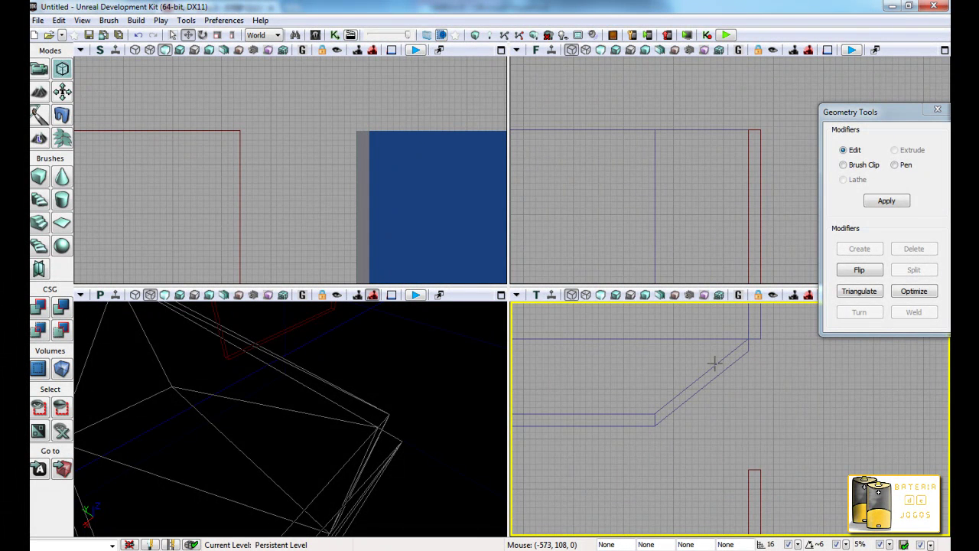
pyautogui.scroll(2, 704, 387)
pyautogui.scroll(1, 703, 386)
pyautogui.moveTo(700, 389); pyautogui.dragTo(698, 352, button='middle')
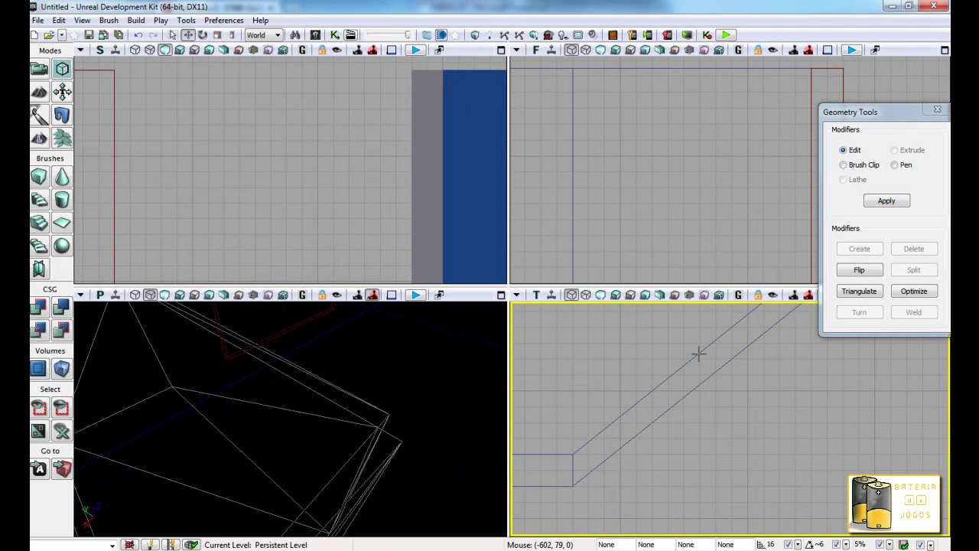
pyautogui.click(844, 544)
pyautogui.click(755, 531)
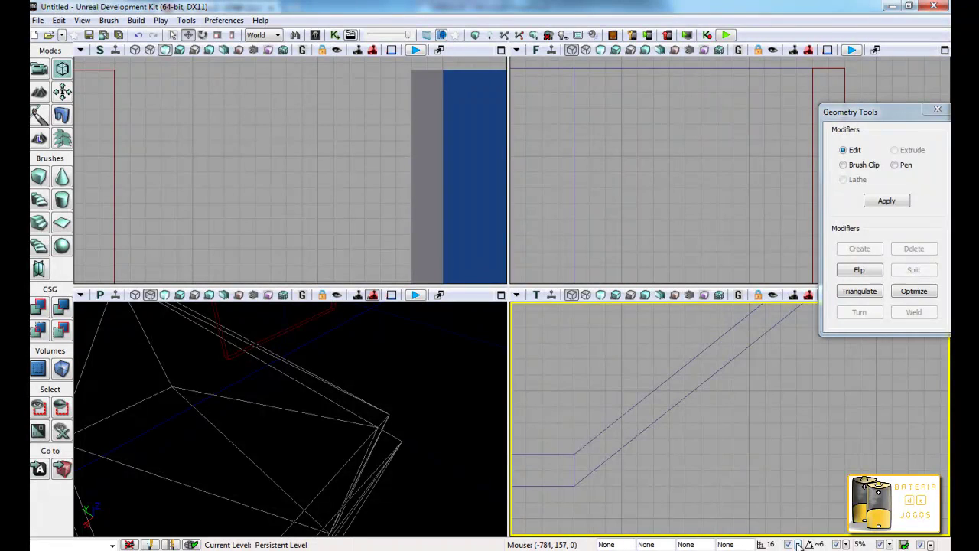
pyautogui.click(796, 545)
pyautogui.click(815, 430)
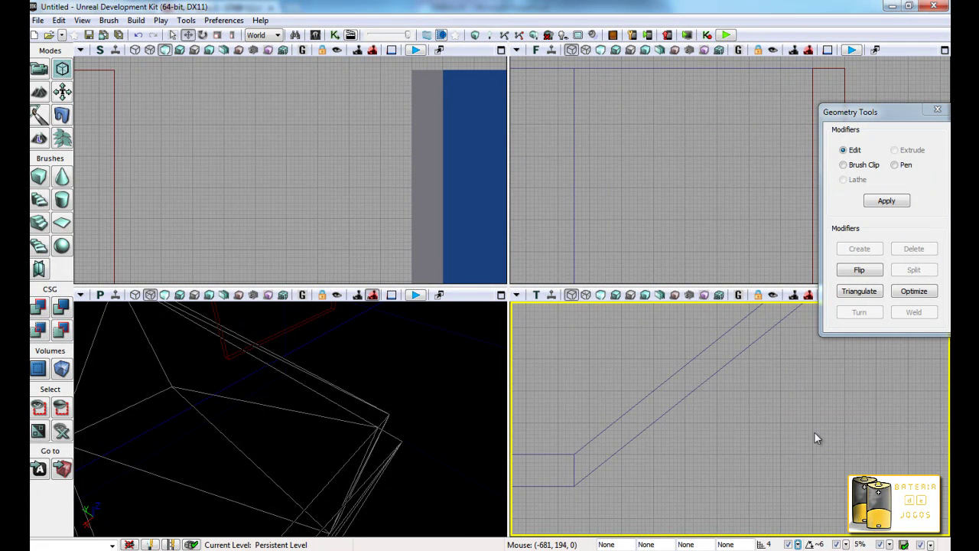
pyautogui.click(716, 360)
pyautogui.click(797, 545)
pyautogui.click(813, 461)
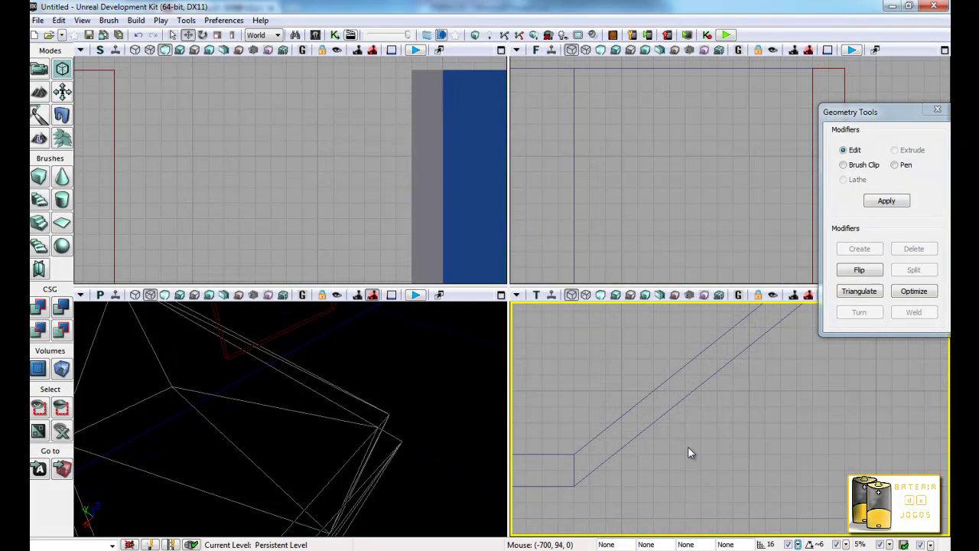
pyautogui.scroll(-5, 671, 452)
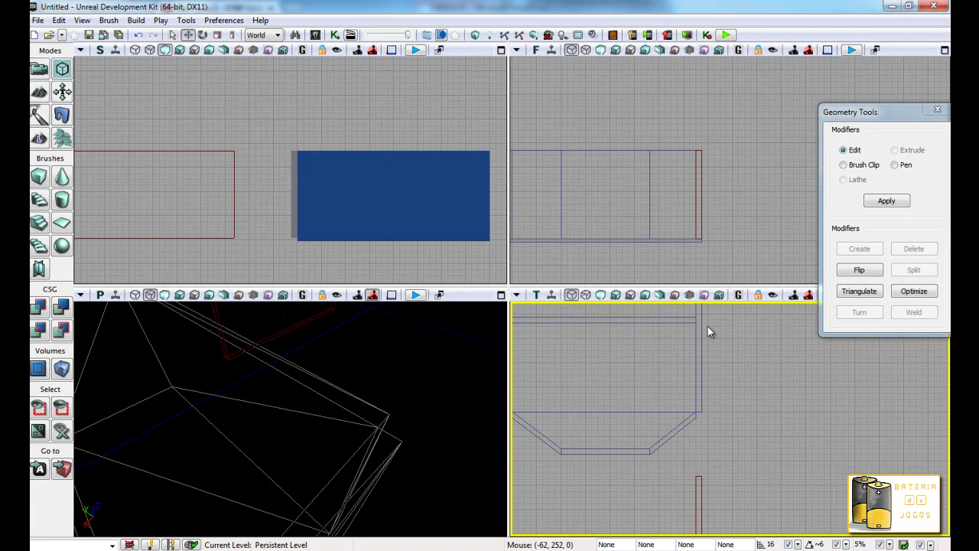
# Step: Switch the 3D view to Lit, rebuild geometry, dismiss Map Check and orbit the checkered room
pyautogui.moveTo(441, 392); pyautogui.dragTo(332, 321)
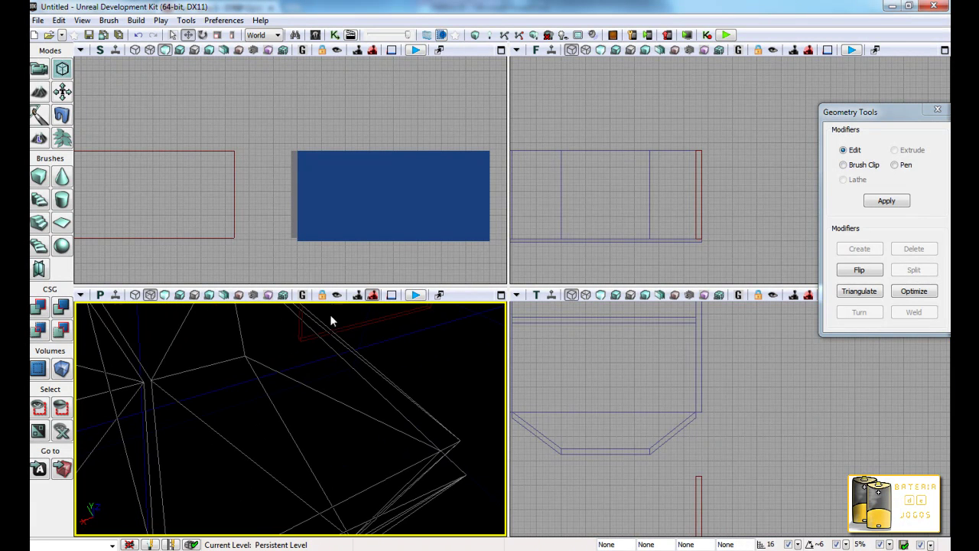
pyautogui.click(164, 294)
pyautogui.moveTo(381, 383); pyautogui.dragTo(464, 323, button='right')
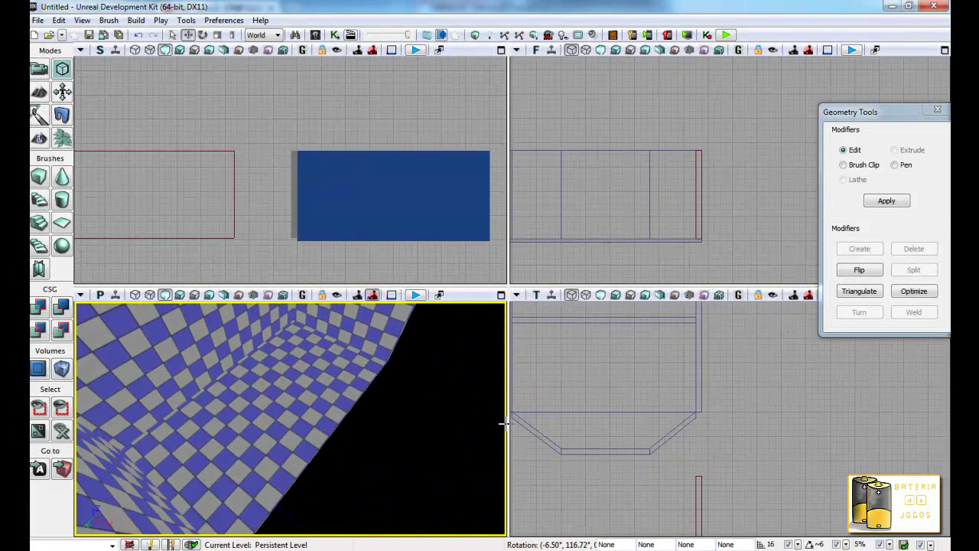
pyautogui.moveTo(463, 322); pyautogui.dragTo(505, 424, button='right')
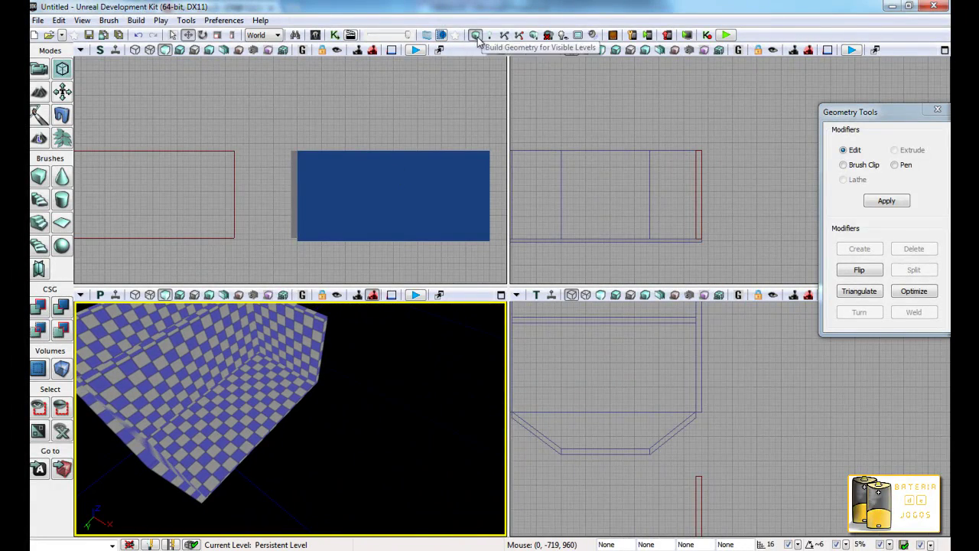
pyautogui.click(474, 35)
pyautogui.click(692, 335)
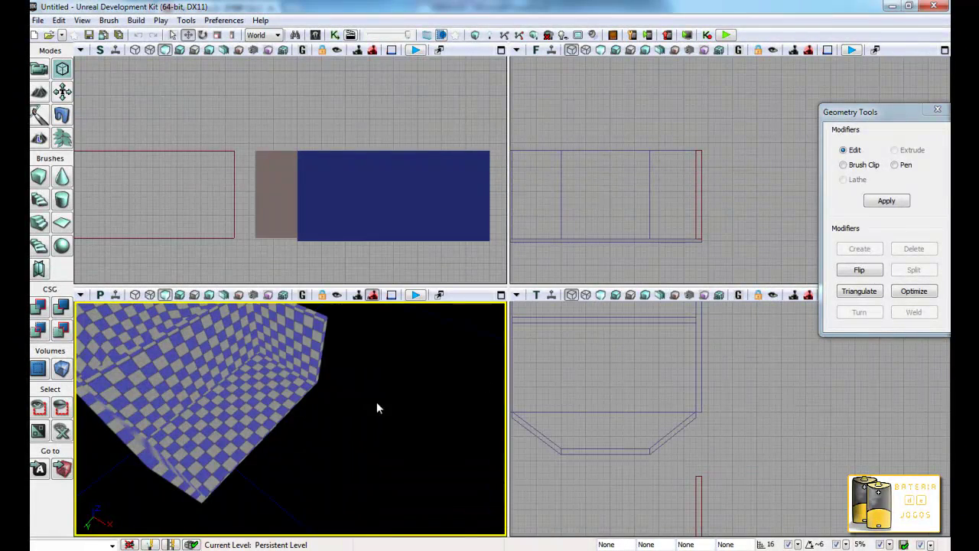
pyautogui.moveTo(377, 401); pyautogui.dragTo(386, 330, button='right')
pyautogui.moveTo(452, 348)
pyautogui.mouseDown(button='right')
pyautogui.moveTo(478, 431)
pyautogui.moveTo(406, 394)
pyautogui.mouseUp(button='right')
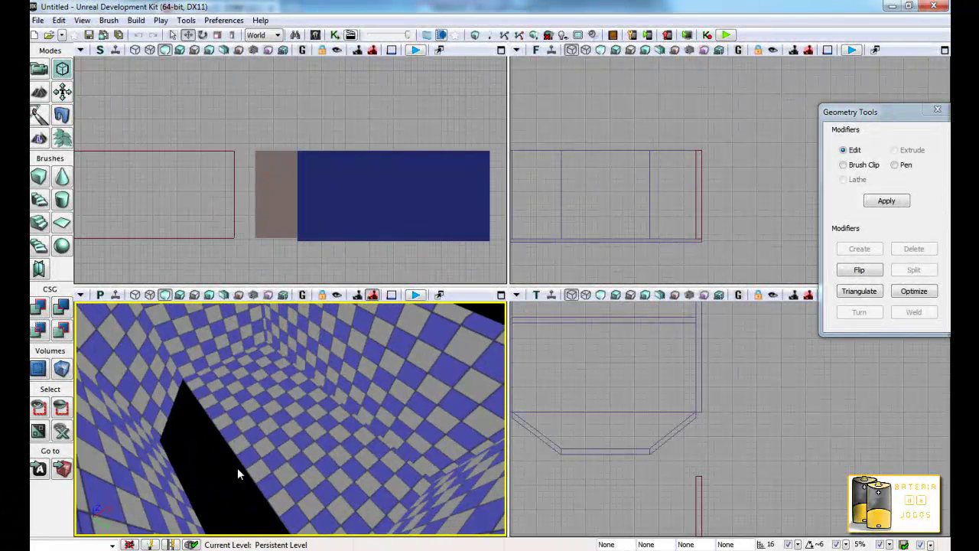
pyautogui.moveTo(241, 469)
pyautogui.mouseDown(button='right')
pyautogui.moveTo(502, 296)
pyautogui.moveTo(181, 442)
pyautogui.mouseUp(button='right')
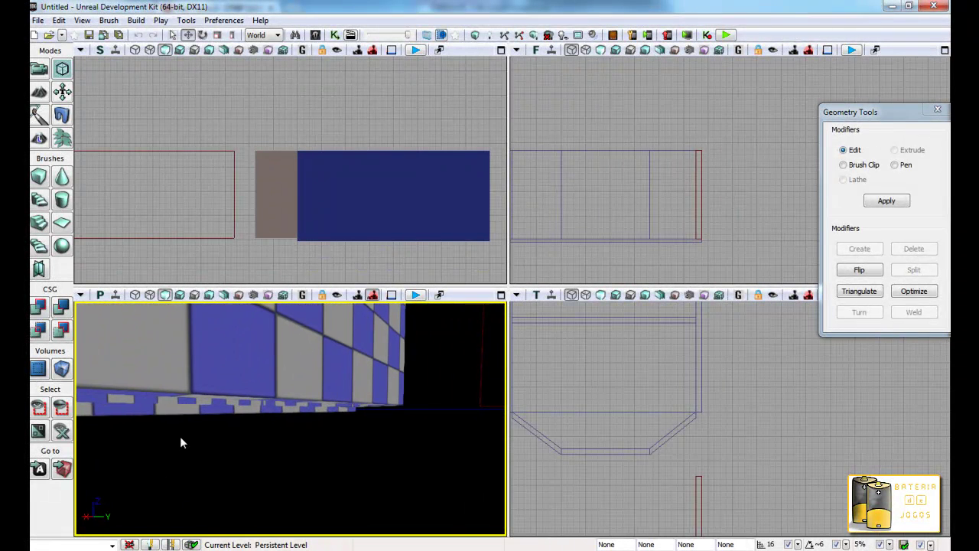
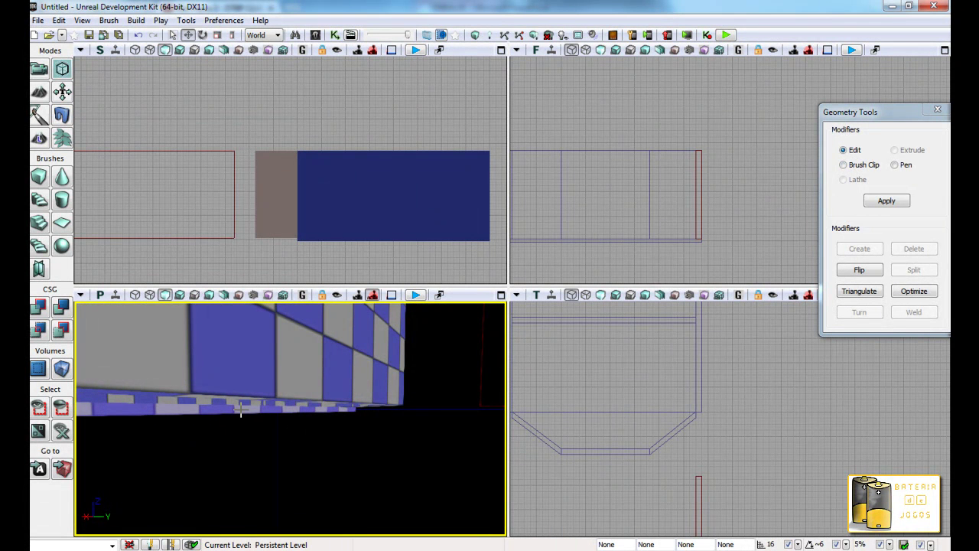
# Step: Switch the 3D view to wireframe and select the floor brush's front edge for extrusion
pyautogui.moveTo(241, 411); pyautogui.dragTo(244, 449, button='right')
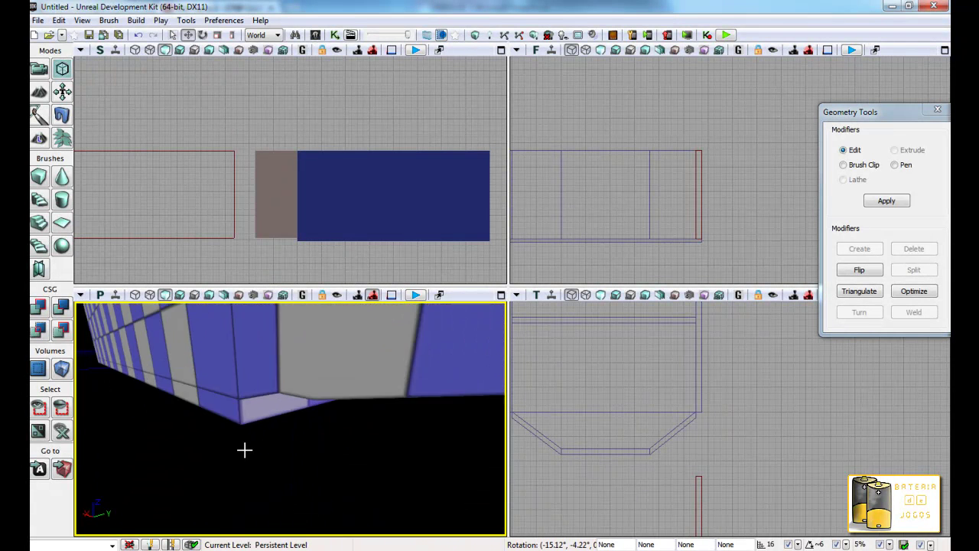
pyautogui.moveTo(244, 450); pyautogui.dragTo(220, 420)
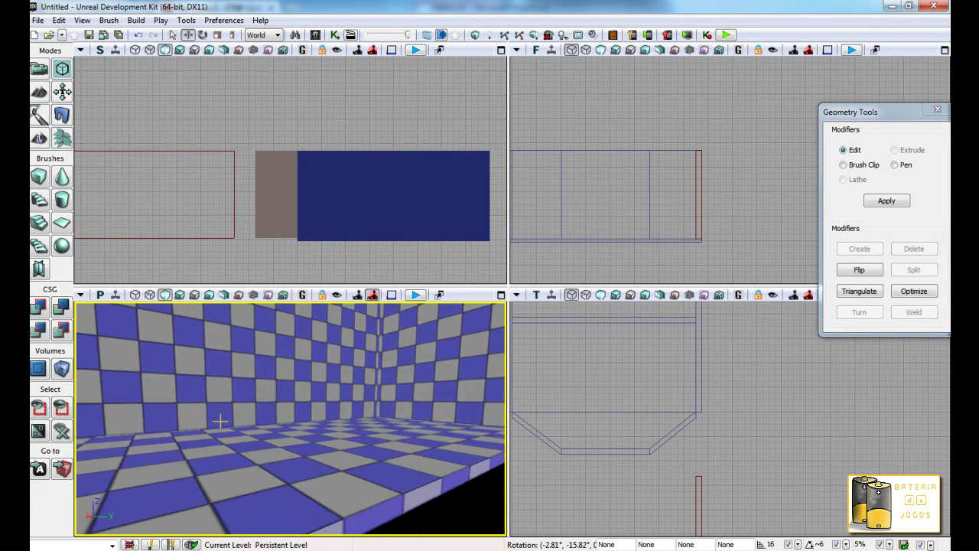
pyautogui.click(135, 295)
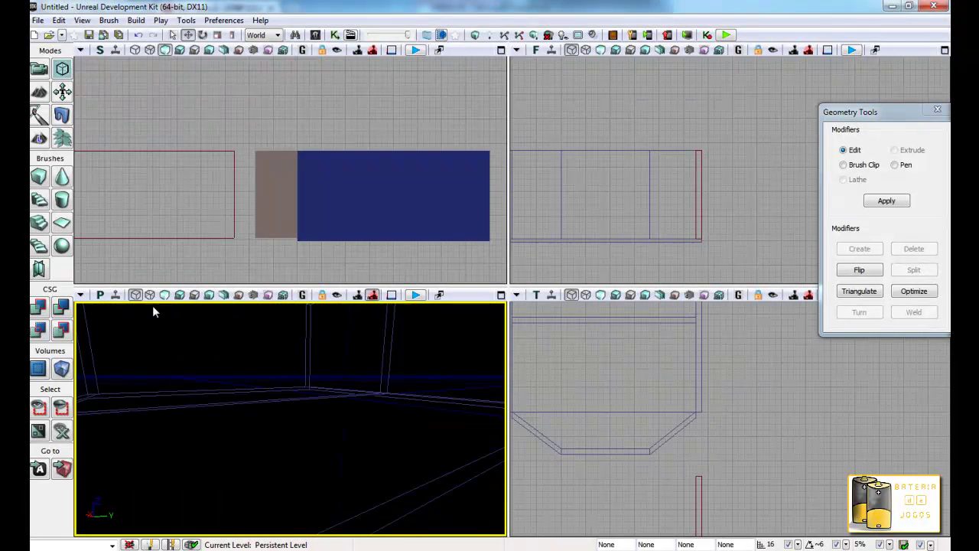
pyautogui.click(399, 497)
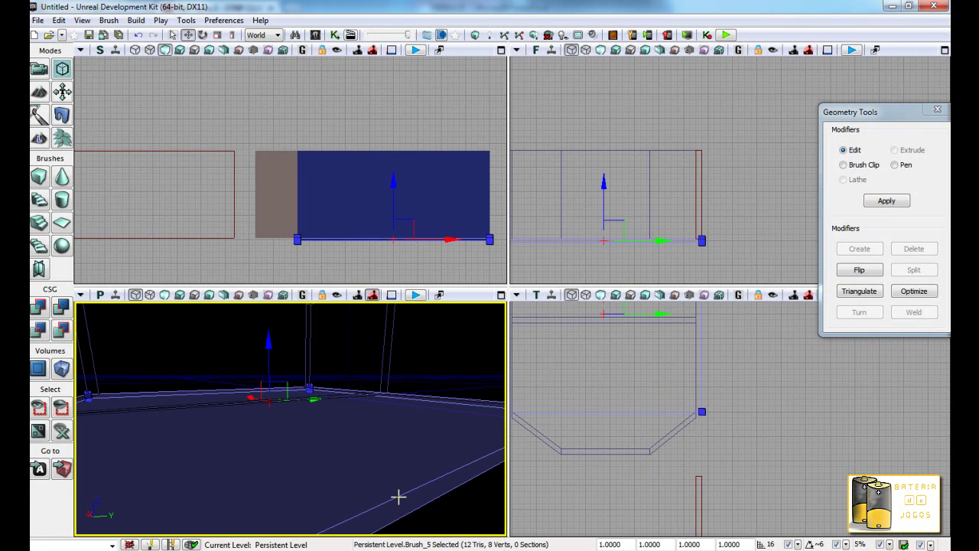
pyautogui.click(404, 503)
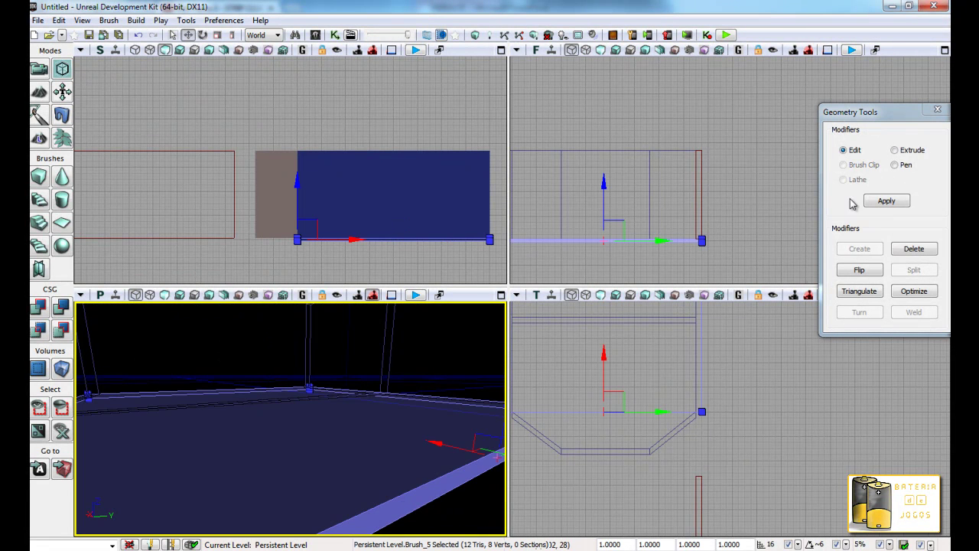
pyautogui.click(907, 151)
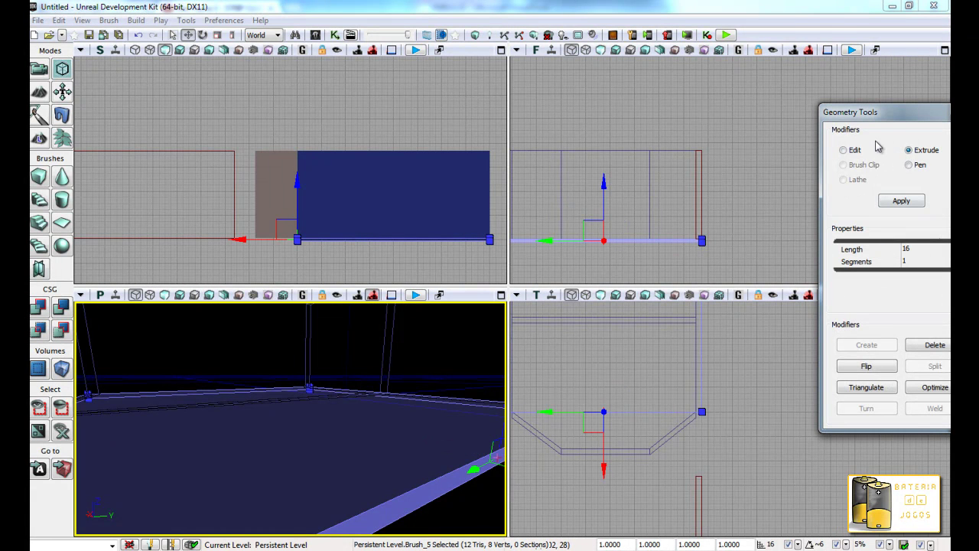
# Step: Apply a first extrusion to the floor's front edge, then undo it
pyautogui.moveTo(877, 116); pyautogui.dragTo(507, 86)
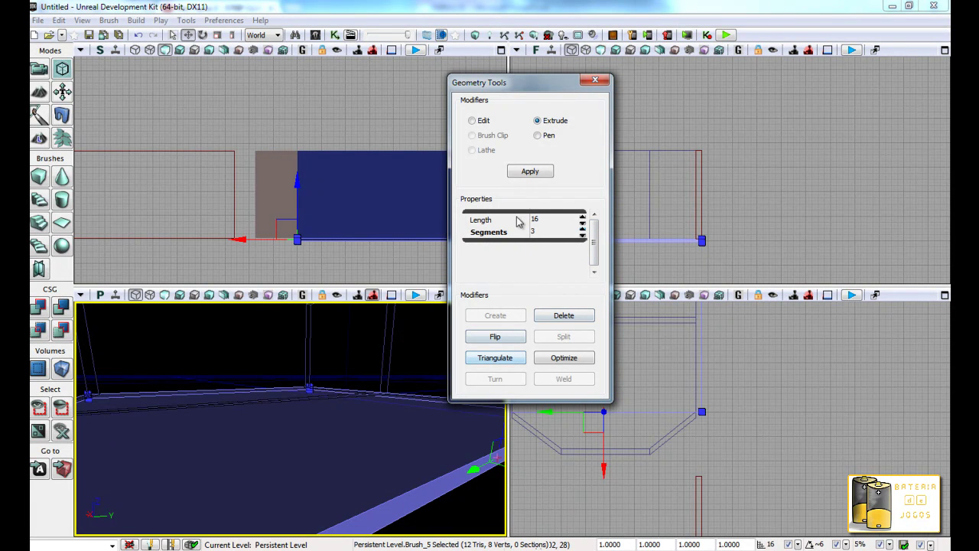
pyautogui.click(531, 171)
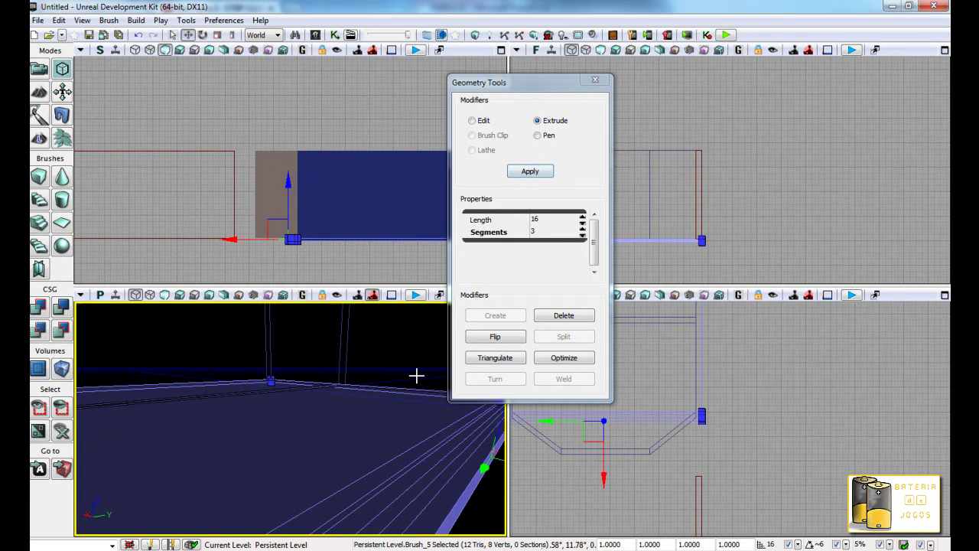
pyautogui.moveTo(416, 374); pyautogui.dragTo(299, 391)
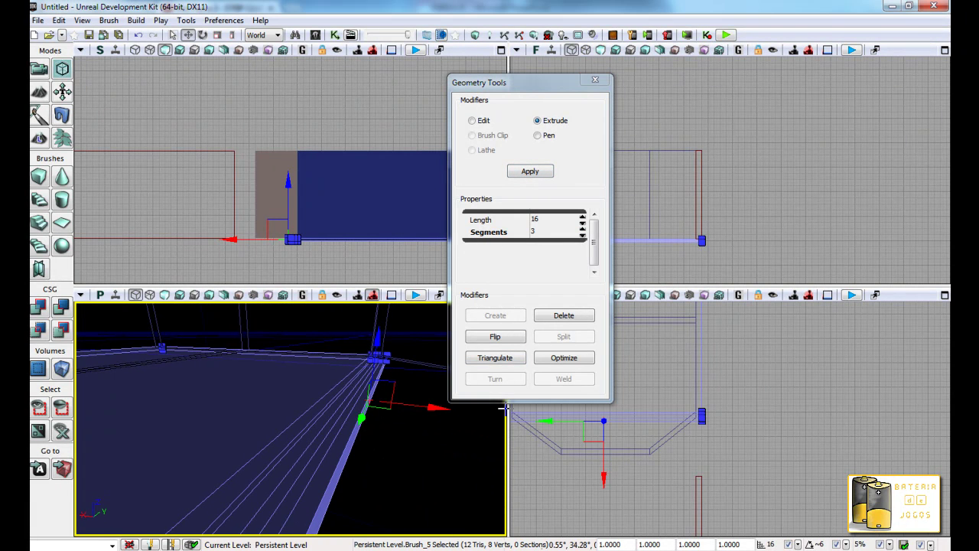
pyautogui.click(348, 428)
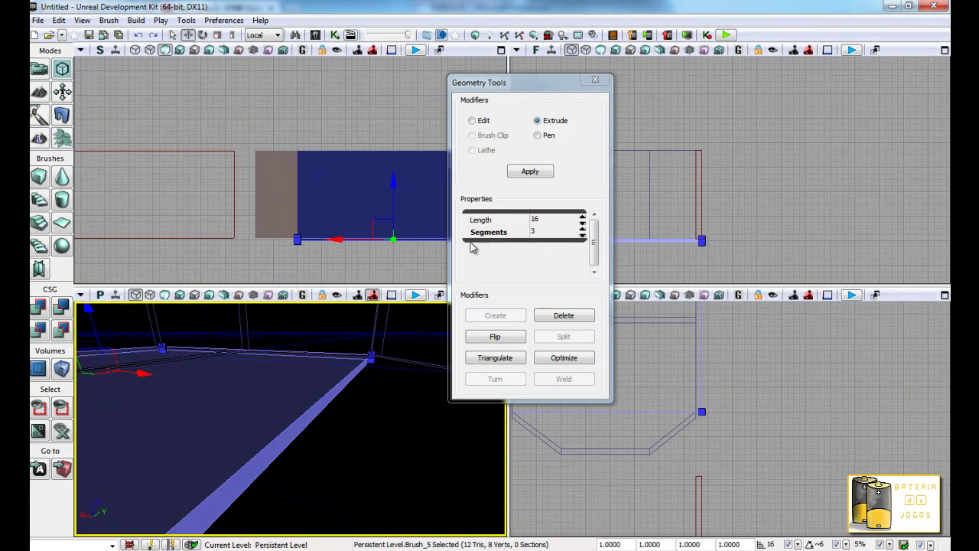
# Step: Re-extrude the floor edge with fewer segments, drag the new face outward, and exit Geometry mode
pyautogui.click(583, 236)
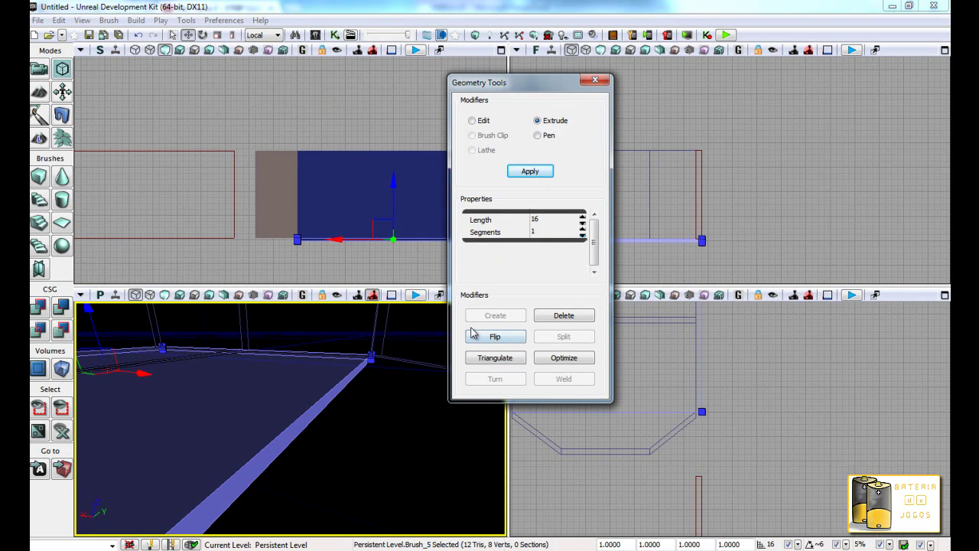
pyautogui.click(521, 171)
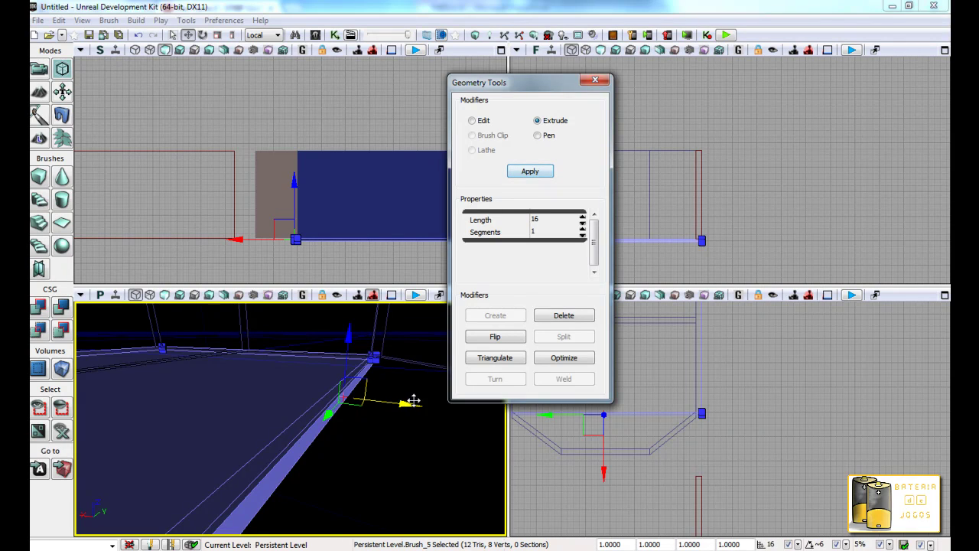
pyautogui.moveTo(429, 404)
pyautogui.mouseDown()
pyautogui.moveTo(465, 507)
pyautogui.moveTo(504, 482)
pyautogui.moveTo(469, 466)
pyautogui.moveTo(497, 464)
pyautogui.moveTo(460, 456)
pyautogui.mouseUp()
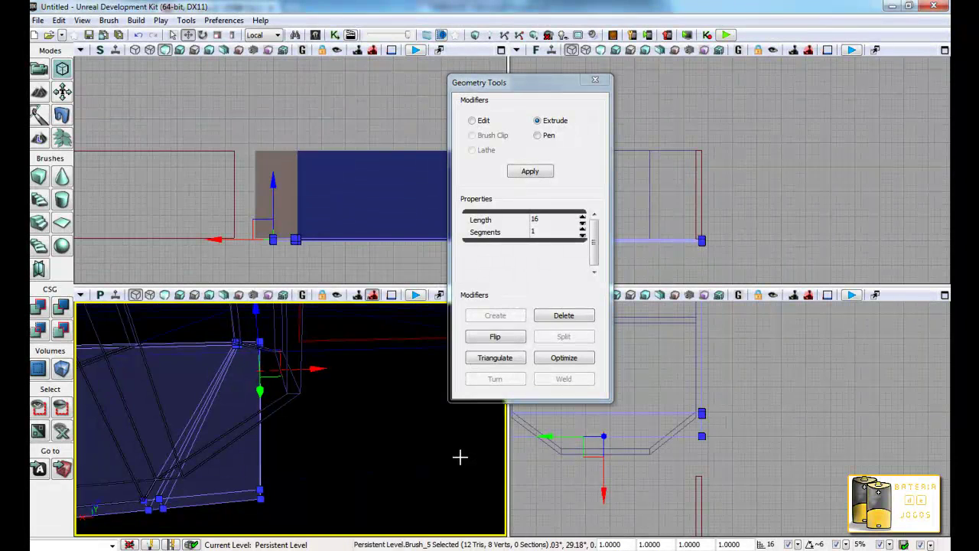
pyautogui.hotkey('ctrl', 'z')
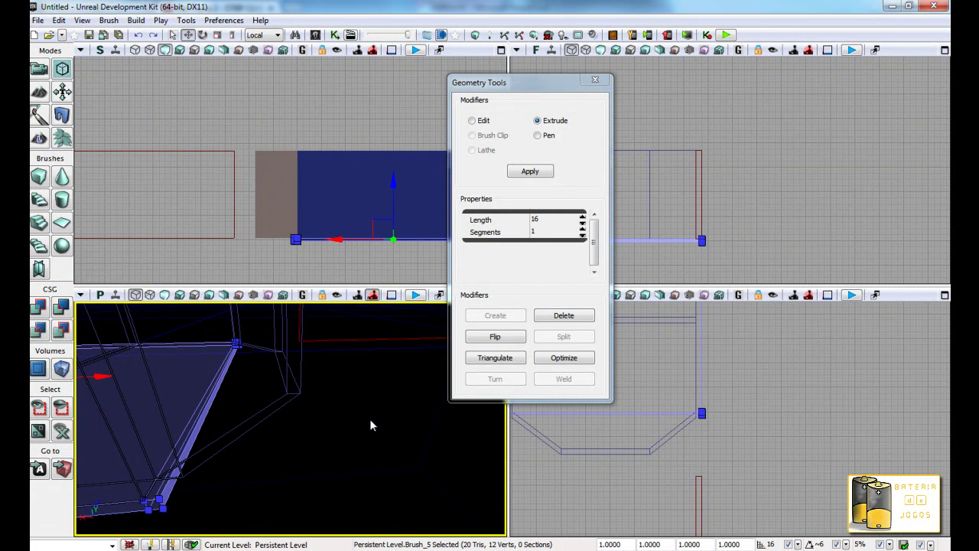
pyautogui.hotkey('shift', '1')
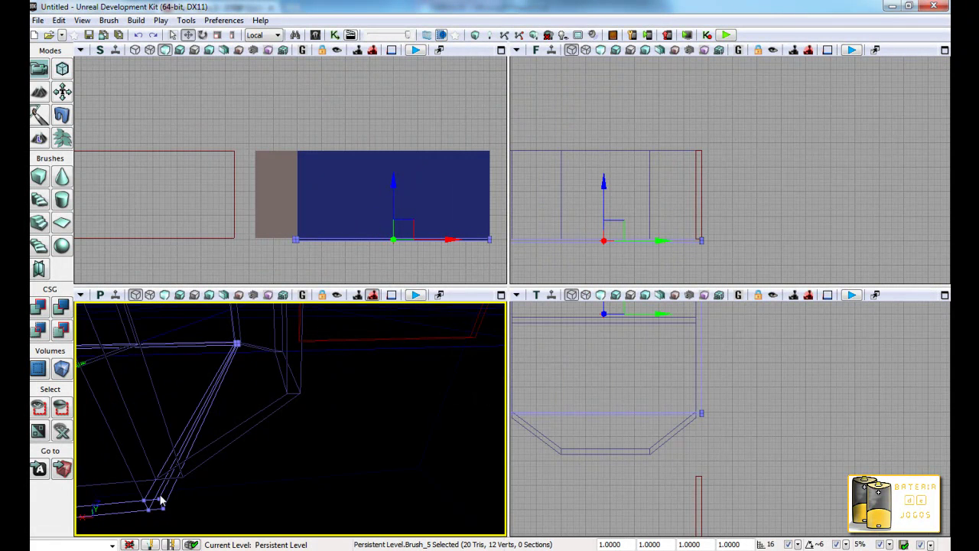
pyautogui.moveTo(212, 437)
pyautogui.mouseDown()
pyautogui.moveTo(114, 405)
pyautogui.moveTo(203, 449)
pyautogui.mouseUp()
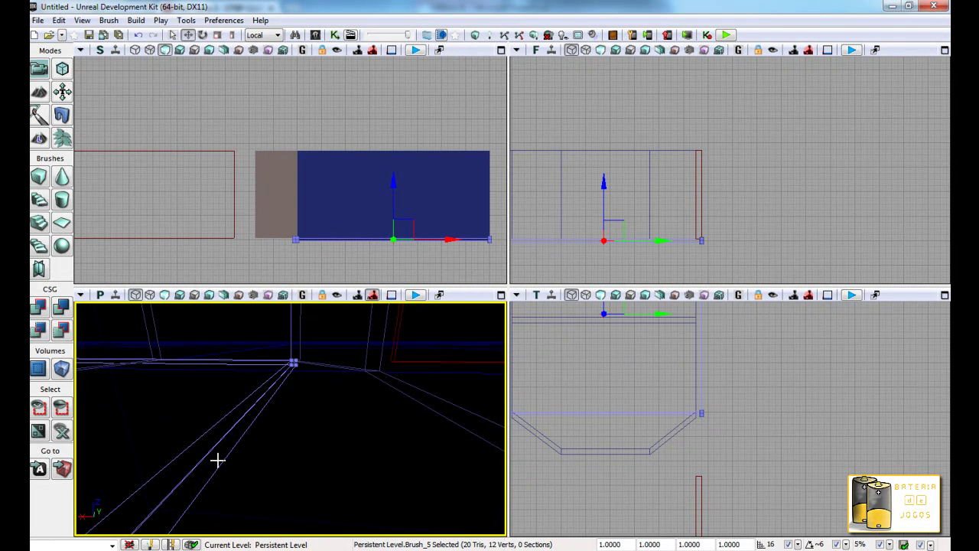
# Step: Undo the floor extrusion and re-apply it with a lower segment count
pyautogui.click(63, 68)
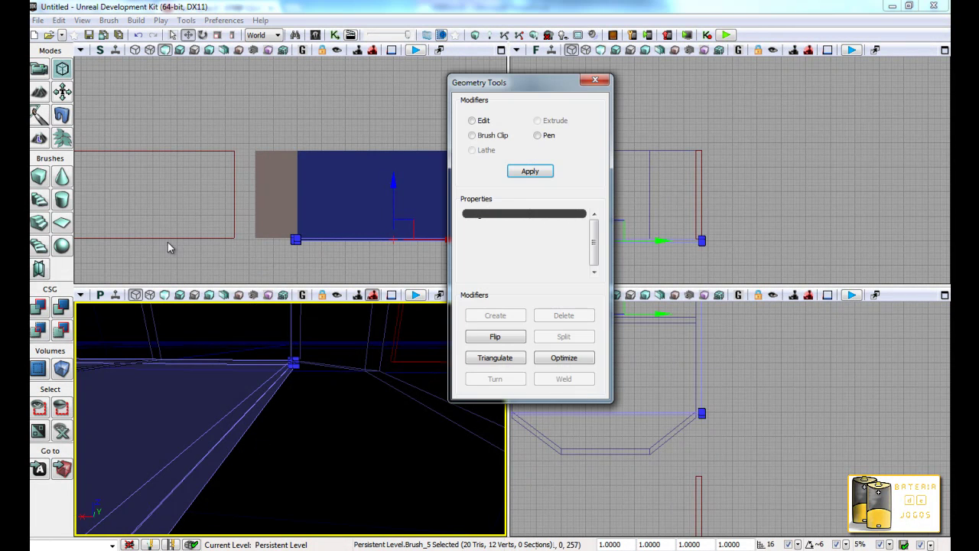
pyautogui.click(198, 482)
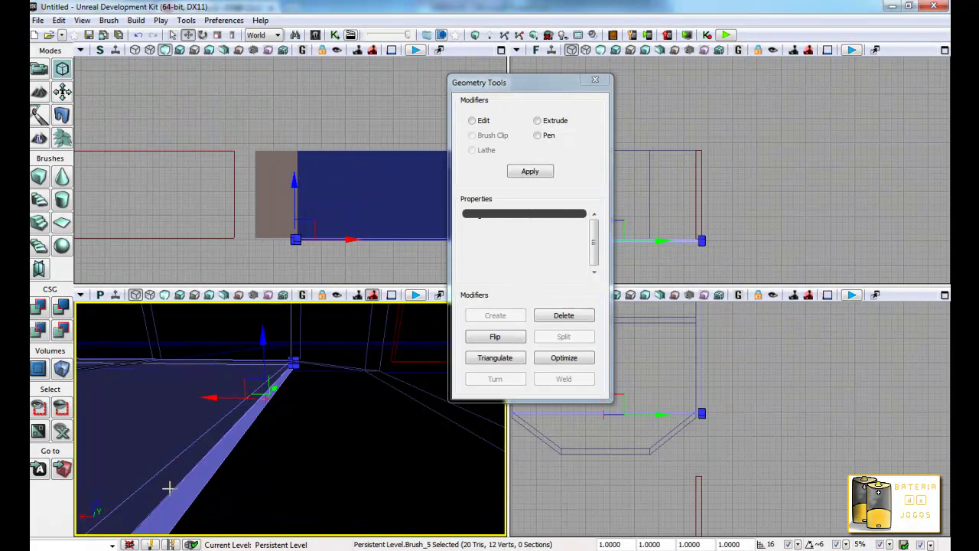
pyautogui.click(305, 454)
pyautogui.hotkey('ctrl', 'z')
pyautogui.hotkey('ctrl', 'z')
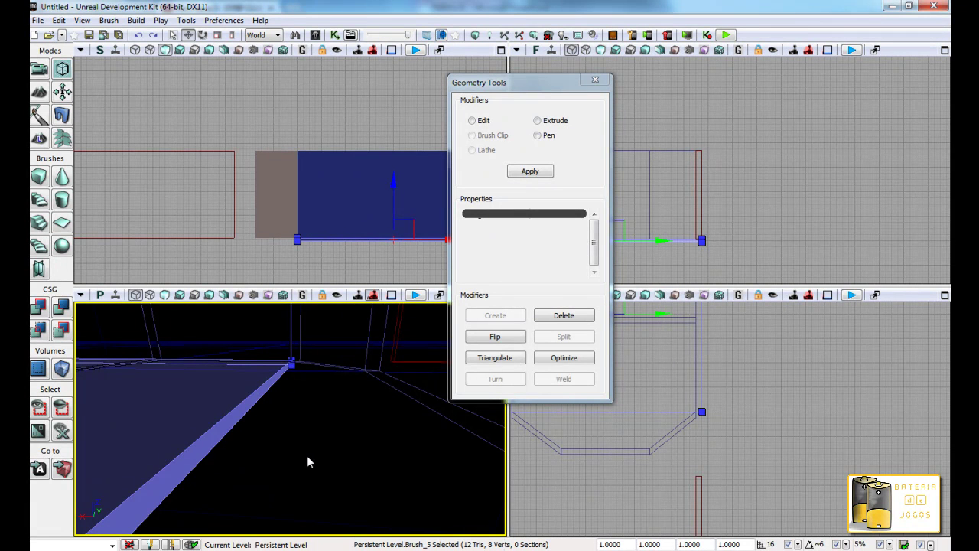
pyautogui.click(538, 121)
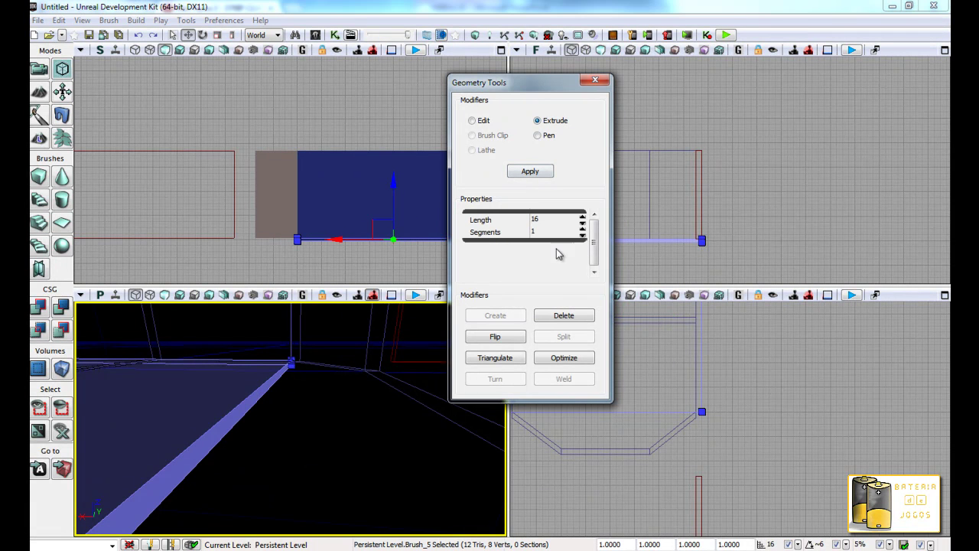
pyautogui.click(583, 235)
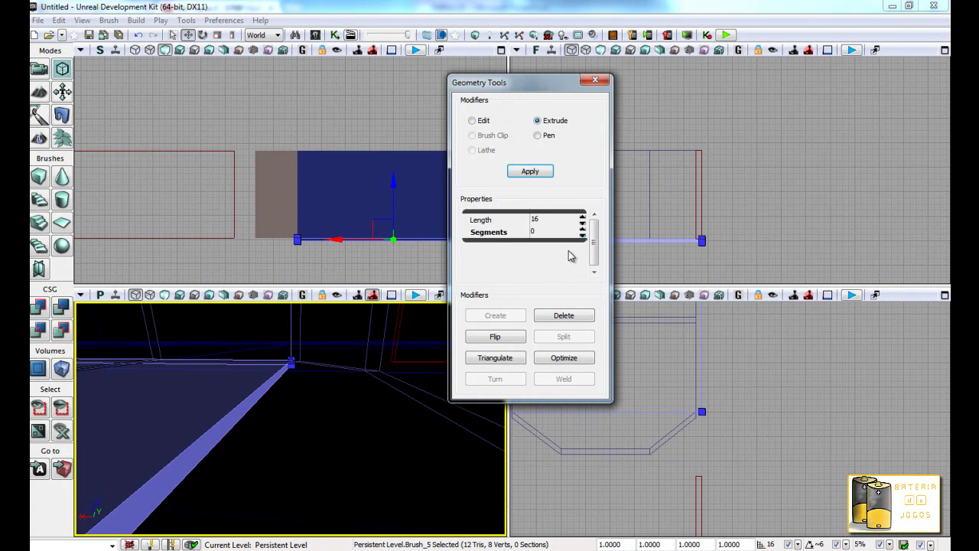
pyautogui.click(535, 171)
pyautogui.click(595, 81)
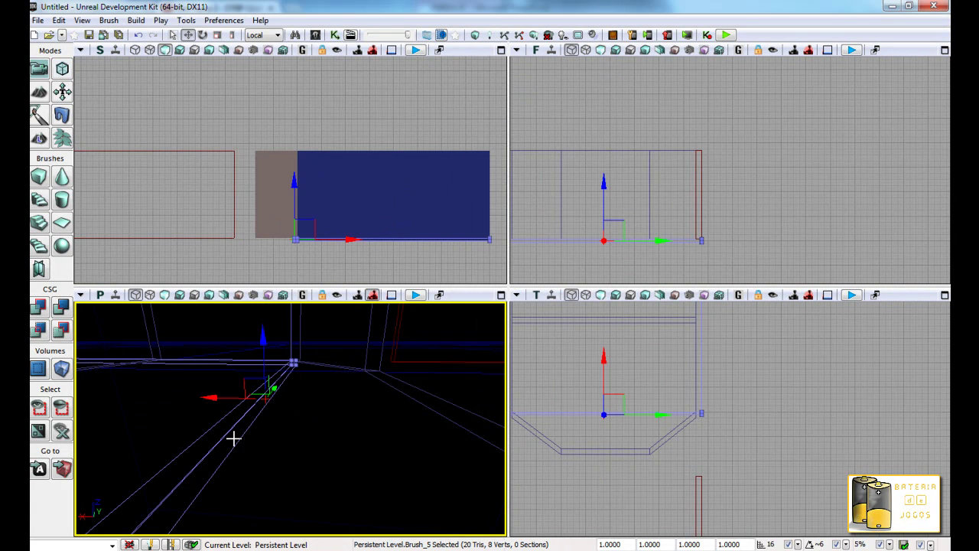
# Step: Push the new strip's outer vertices 28 units outward in the Top view
pyautogui.click(185, 426)
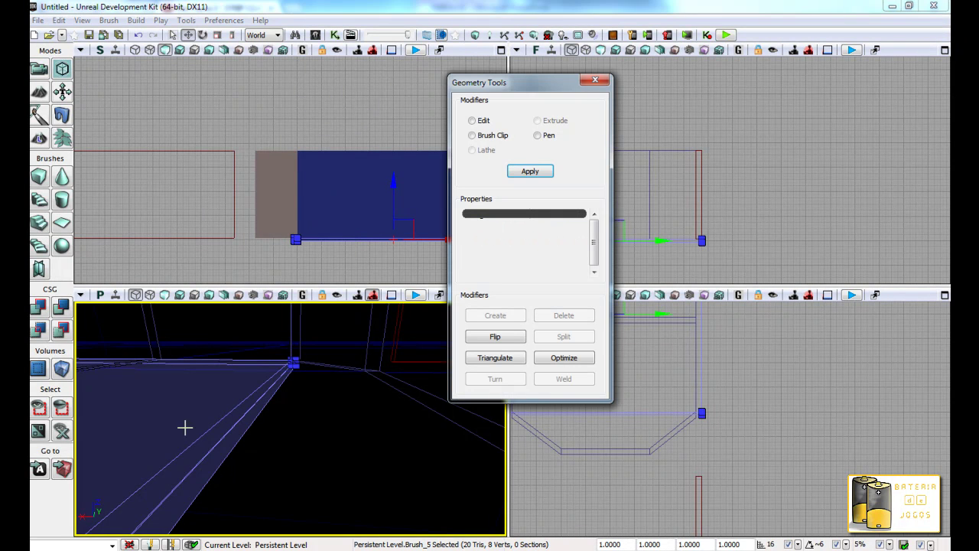
pyautogui.click(200, 477)
pyautogui.click(232, 403)
pyautogui.click(273, 399)
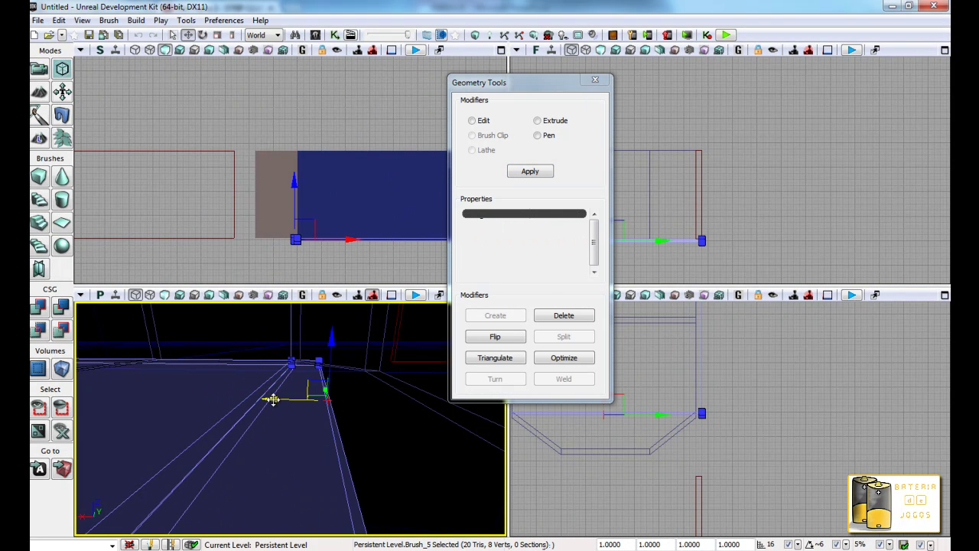
pyautogui.moveTo(273, 409)
pyautogui.mouseDown(button='right')
pyautogui.moveTo(243, 464)
pyautogui.moveTo(159, 421)
pyautogui.mouseUp(button='right')
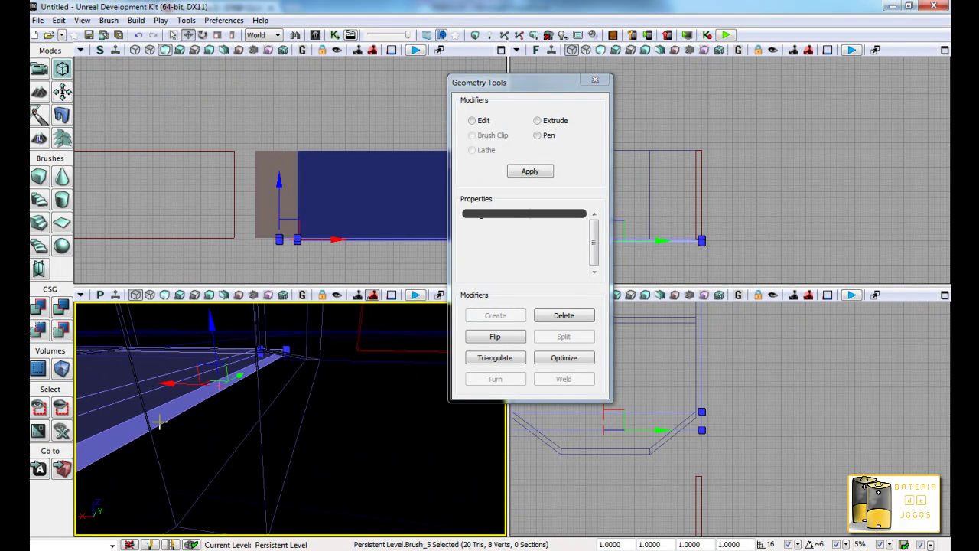
pyautogui.moveTo(173, 380); pyautogui.dragTo(194, 383, button='right')
pyautogui.click(683, 382)
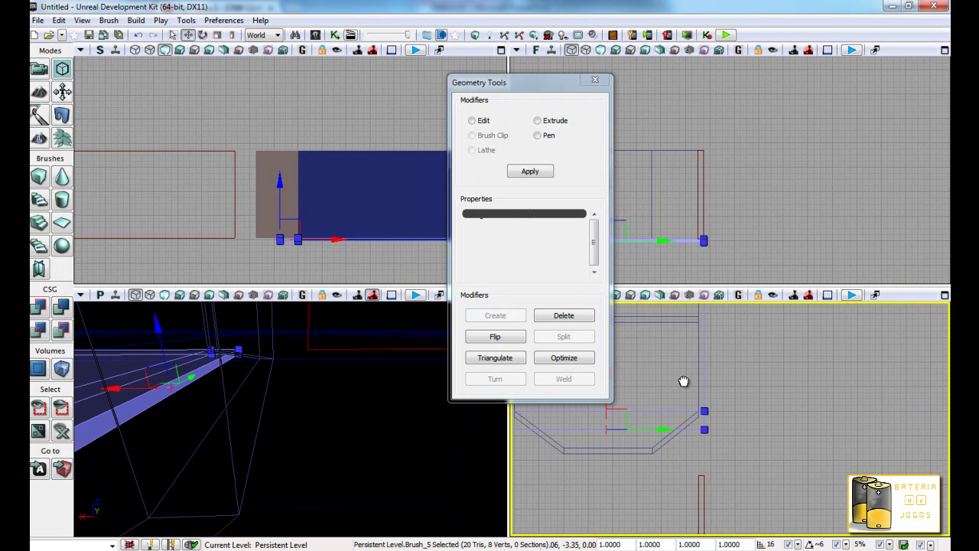
pyautogui.moveTo(688, 379); pyautogui.dragTo(688, 411)
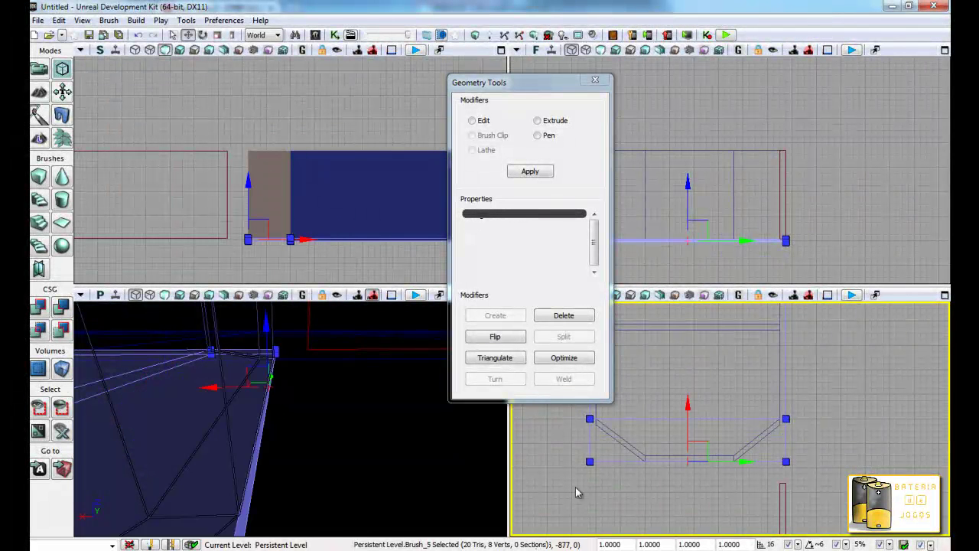
pyautogui.click(578, 467)
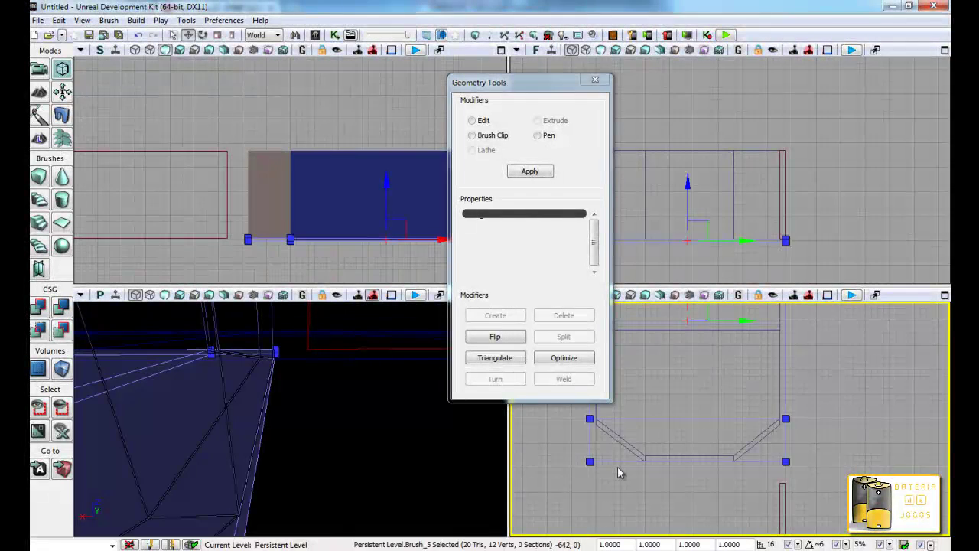
pyautogui.moveTo(526, 89); pyautogui.dragTo(349, 90)
pyautogui.scroll(1, 673, 399)
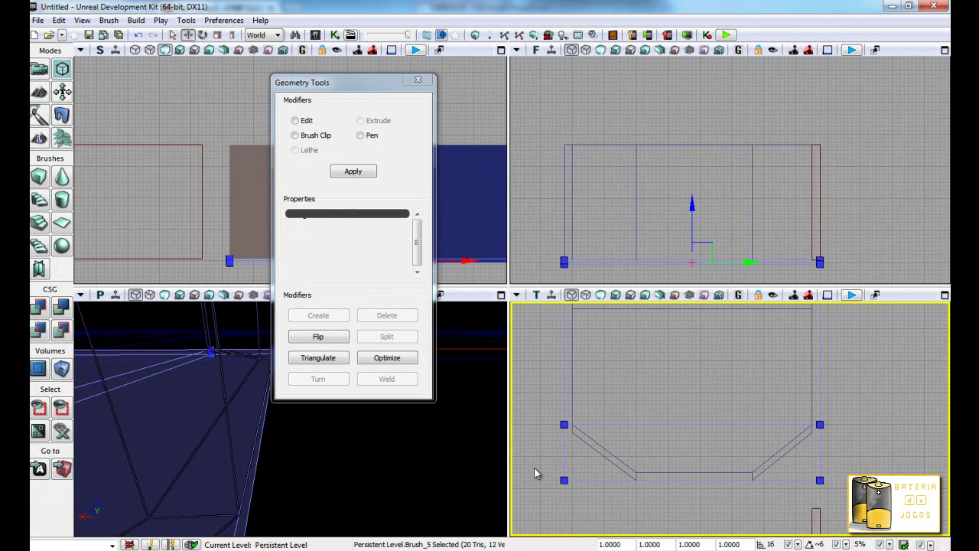
# Step: Move the wall brush's corner vertices on both sides to line up with the chamfered corner
pyautogui.click(563, 480)
pyautogui.moveTo(616, 479); pyautogui.dragTo(692, 479)
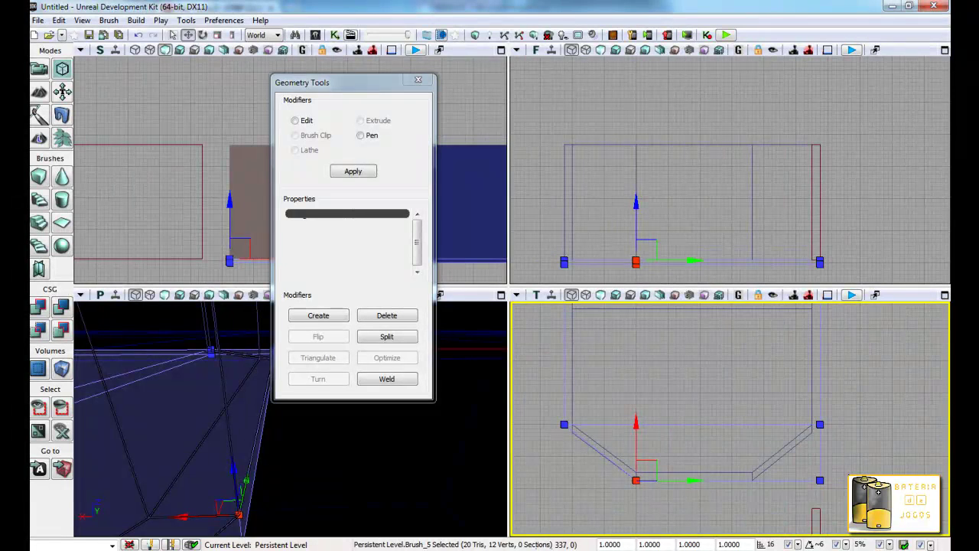
pyautogui.click(820, 480)
pyautogui.moveTo(830, 481); pyautogui.dragTo(809, 482)
pyautogui.scroll(5, 811, 478)
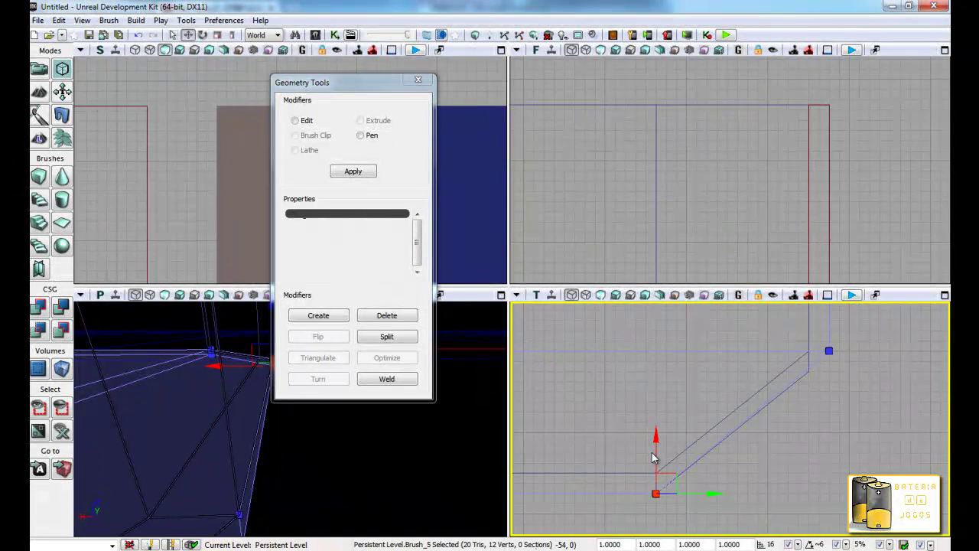
pyautogui.moveTo(652, 452); pyautogui.dragTo(651, 507)
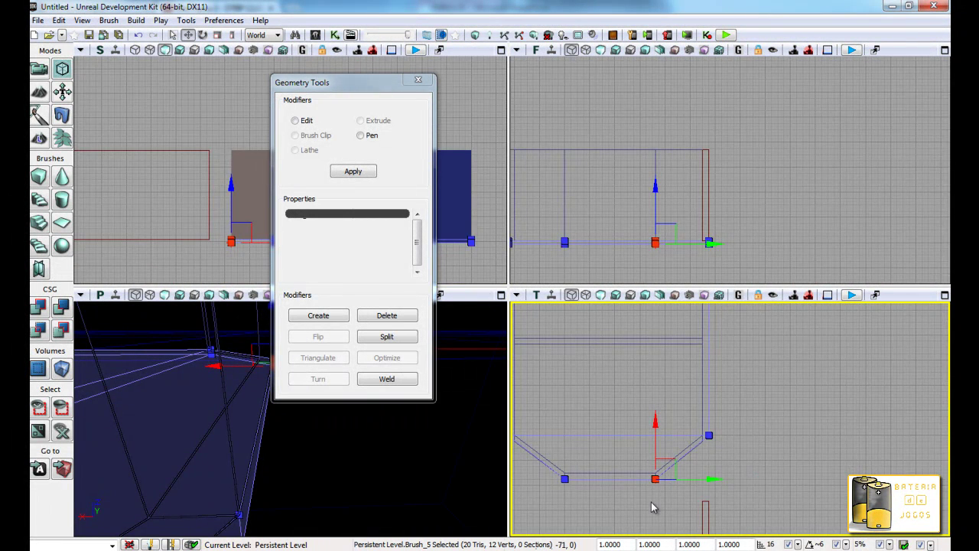
pyautogui.scroll(3, 750, 492)
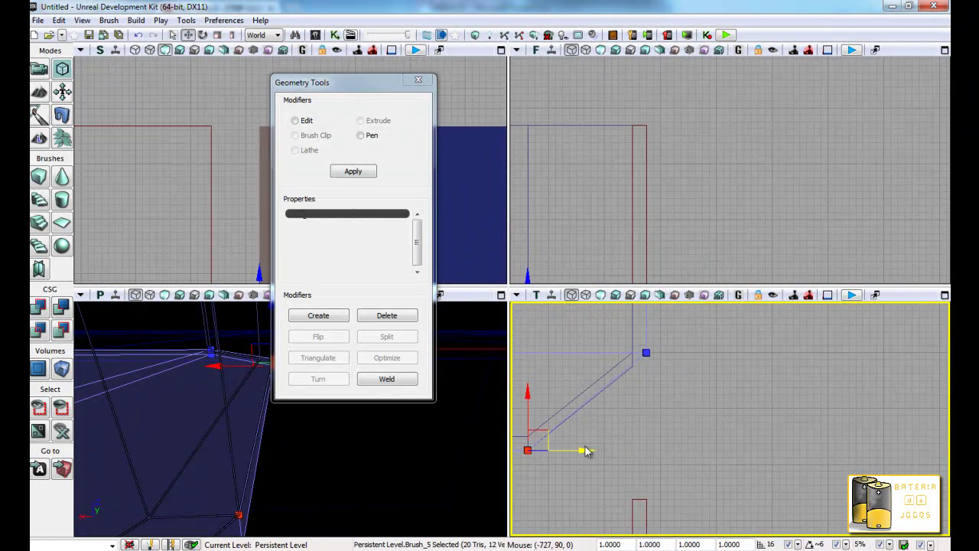
pyautogui.scroll(2, 750, 416)
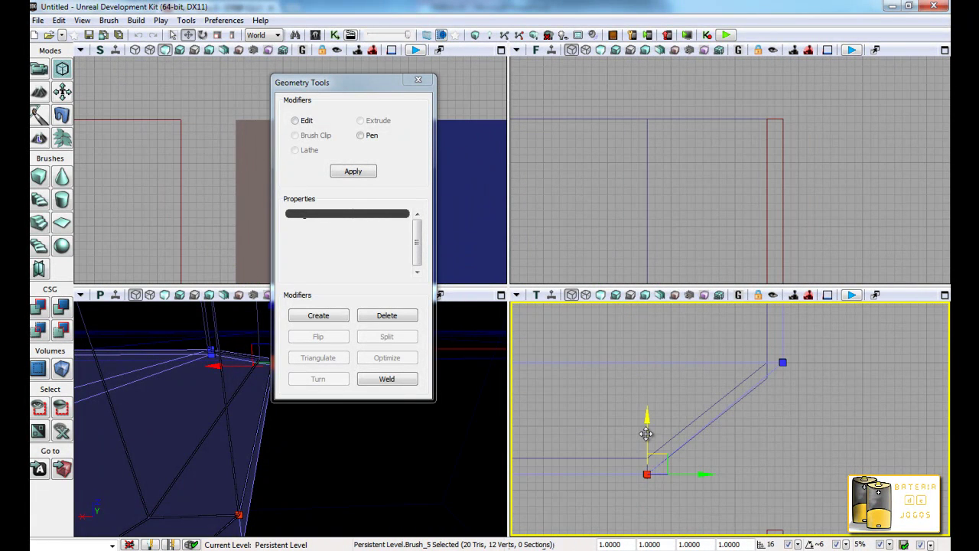
pyautogui.moveTo(646, 442); pyautogui.dragTo(639, 448)
# Step: Box-select the adjoining wall brush's corner vertices and move them down to close the gap
pyautogui.click(619, 452)
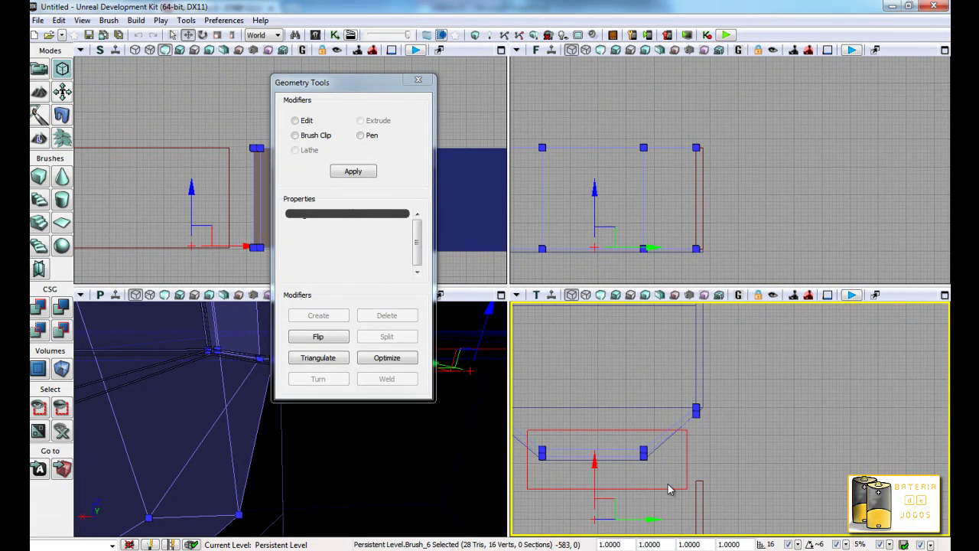
pyautogui.keyDown('ctrl'); pyautogui.keyDown('alt'); pyautogui.moveTo(535, 444); pyautogui.dragTo(681, 492); pyautogui.keyUp('alt'); pyautogui.keyUp('ctrl')
pyautogui.press('Home')
pyautogui.moveTo(671, 434); pyautogui.dragTo(670, 440)
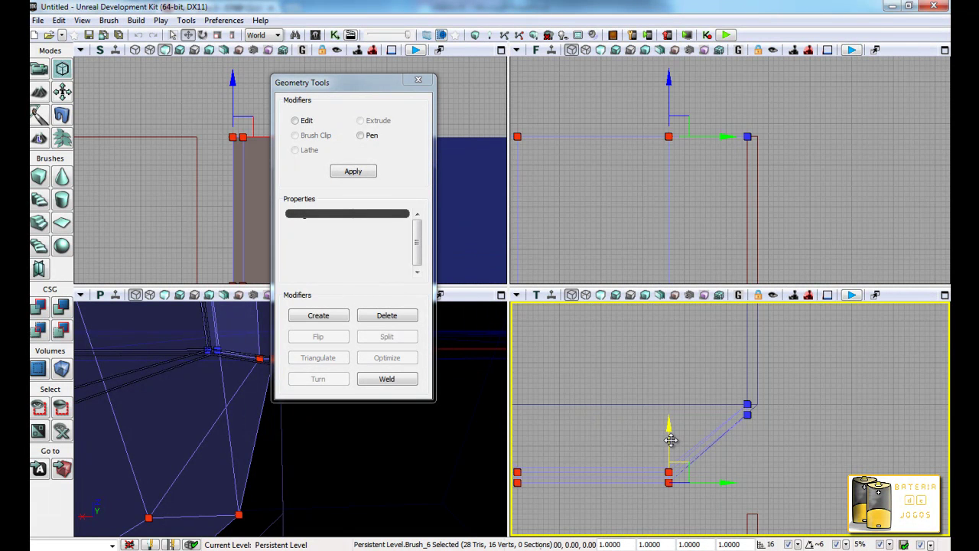
pyautogui.click(803, 477)
pyautogui.scroll(-3, 705, 459)
pyautogui.scroll(1, 706, 459)
pyautogui.scroll(1, 706, 459)
pyautogui.scroll(1, 707, 459)
pyautogui.scroll(1, 708, 459)
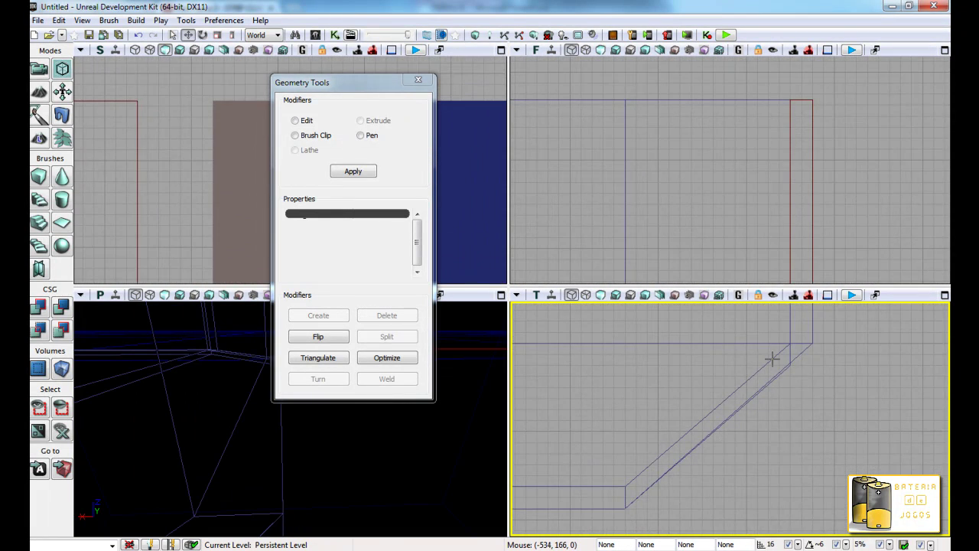
# Step: Check the chamfered wall brush's corner vertex and close Geometry Tools
pyautogui.click(771, 360)
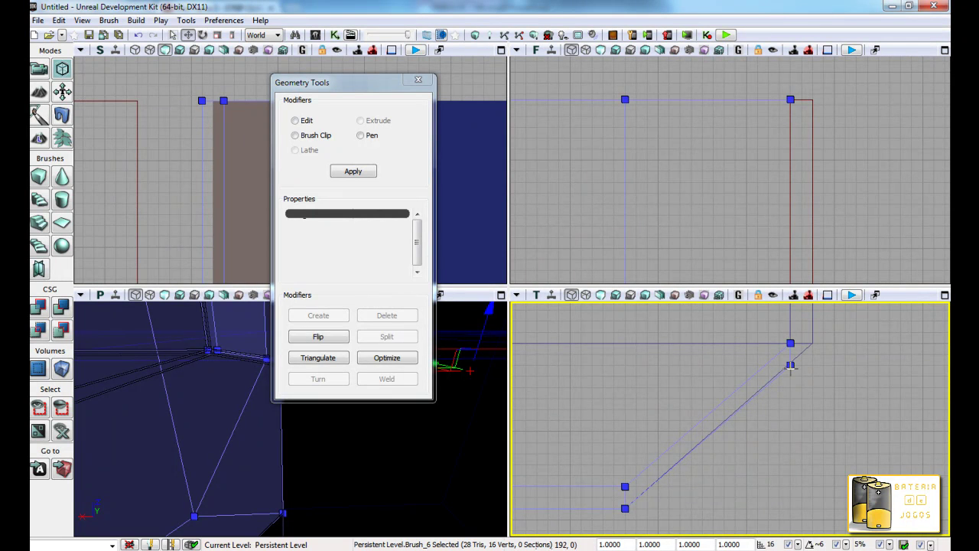
pyautogui.click(791, 367)
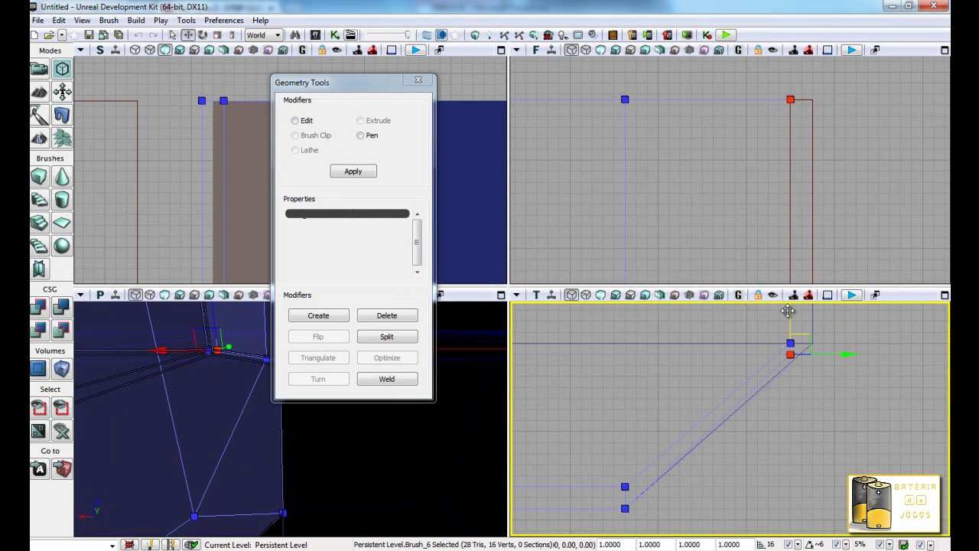
pyautogui.click(751, 440)
pyautogui.scroll(-5, 742, 468)
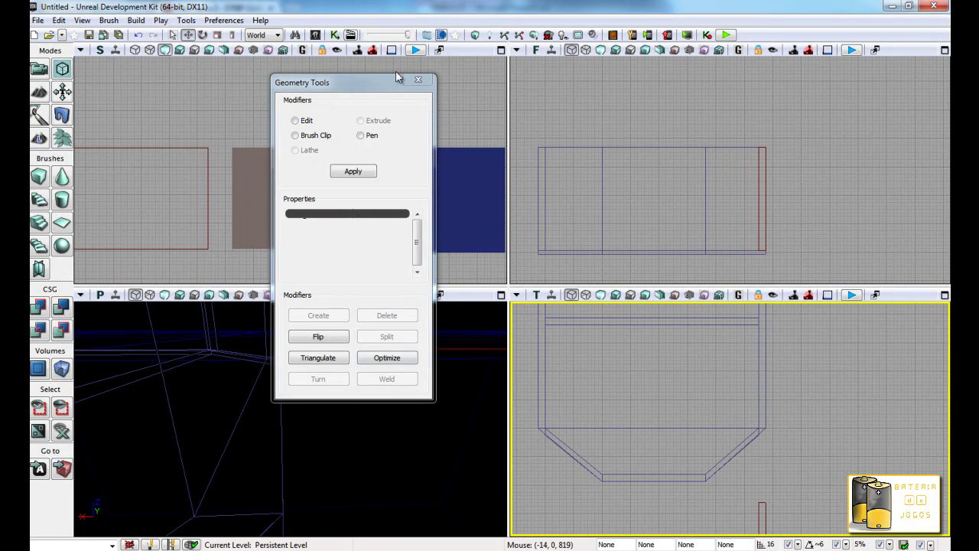
pyautogui.click(418, 79)
# Step: Rebuild geometry in an unlit 3D view and fly inside to inspect the chamfered checkered walls
pyautogui.click(172, 303)
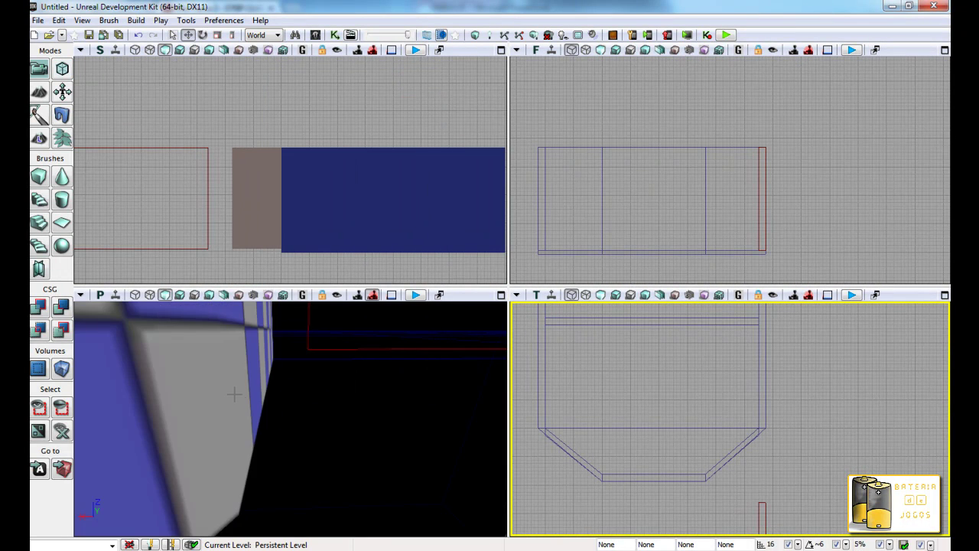
pyautogui.moveTo(175, 400)
pyautogui.mouseDown()
pyautogui.moveTo(119, 334)
pyautogui.moveTo(274, 458)
pyautogui.moveTo(463, 302)
pyautogui.mouseUp()
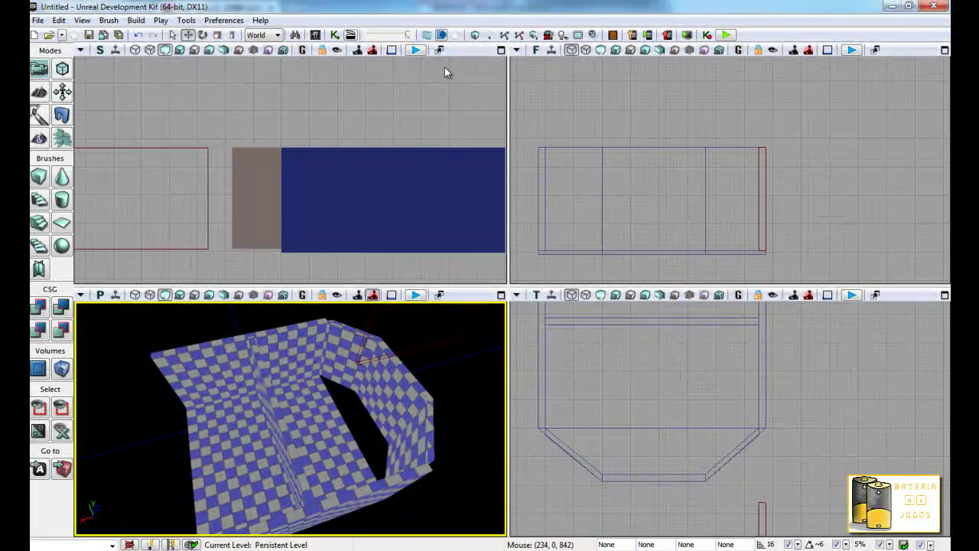
pyautogui.click(474, 35)
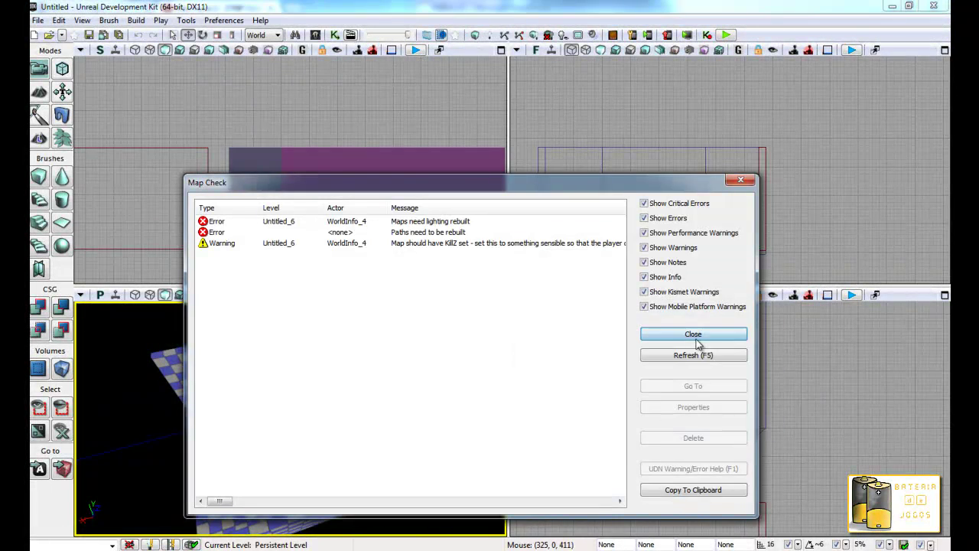
pyautogui.click(665, 332)
pyautogui.moveTo(401, 457)
pyautogui.mouseDown()
pyautogui.moveTo(300, 434)
pyautogui.moveTo(358, 415)
pyautogui.mouseUp()
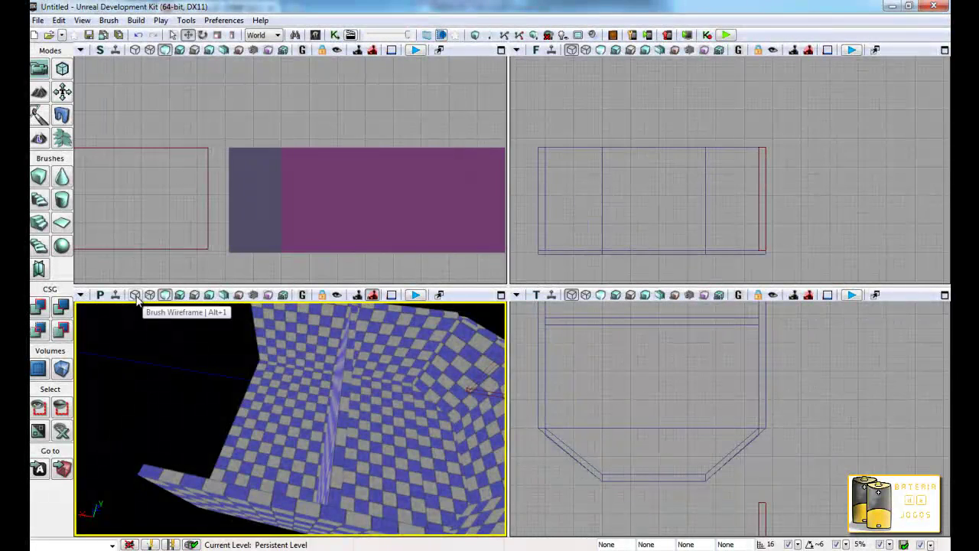
pyautogui.click(135, 295)
# Step: Drag the inner wall brush along the room on its X axis
pyautogui.click(350, 403)
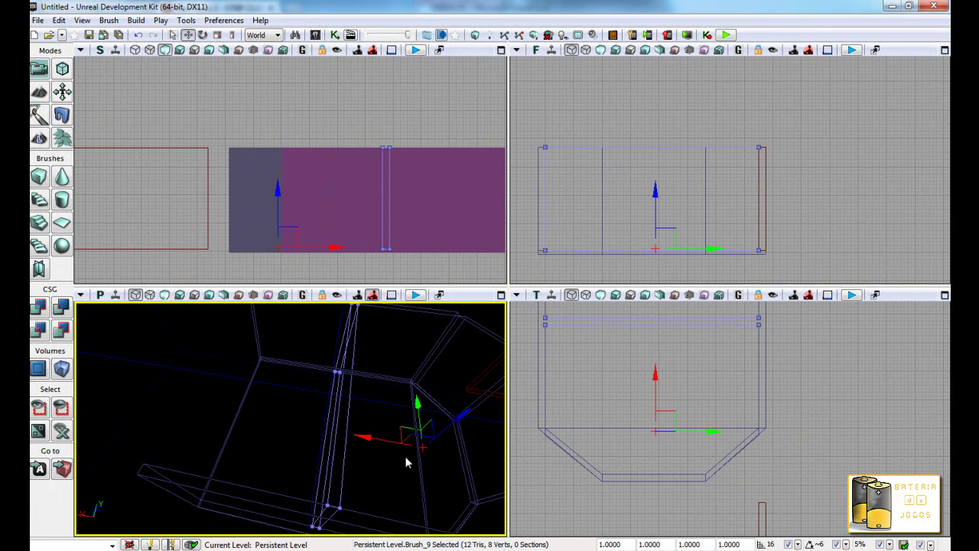
pyautogui.moveTo(380, 444)
pyautogui.mouseDown()
pyautogui.moveTo(269, 434)
pyautogui.moveTo(286, 431)
pyautogui.mouseUp()
pyautogui.moveTo(601, 442)
pyautogui.mouseDown()
pyautogui.moveTo(642, 425)
pyautogui.moveTo(644, 445)
pyautogui.mouseUp()
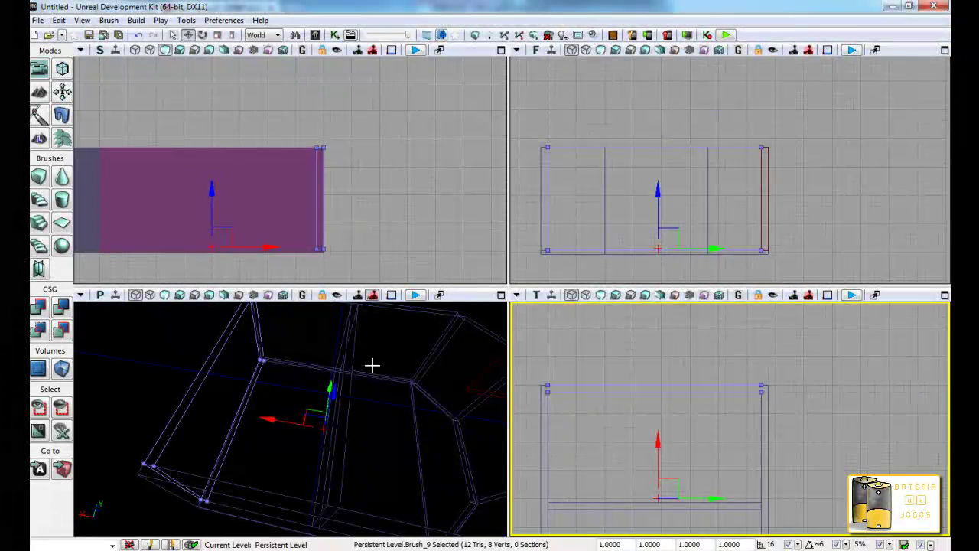
# Step: Rebuild the geometry and orbit the unlit 3D view around the room to check it
pyautogui.click(458, 38)
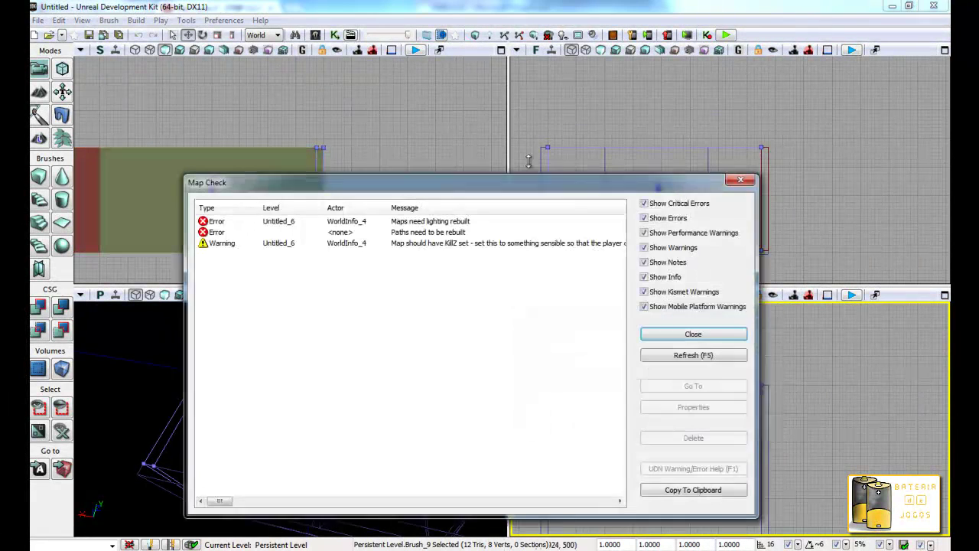
pyautogui.click(668, 341)
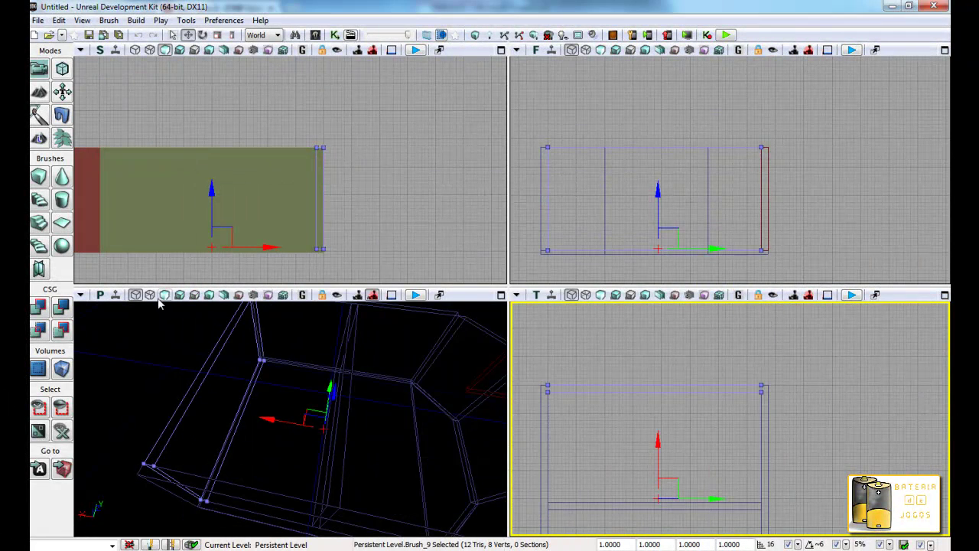
pyautogui.click(164, 295)
pyautogui.moveTo(306, 408); pyautogui.dragTo(448, 399)
pyautogui.moveTo(457, 398)
pyautogui.mouseDown(button='right')
pyautogui.moveTo(423, 412)
pyautogui.moveTo(333, 411)
pyautogui.mouseUp(button='right')
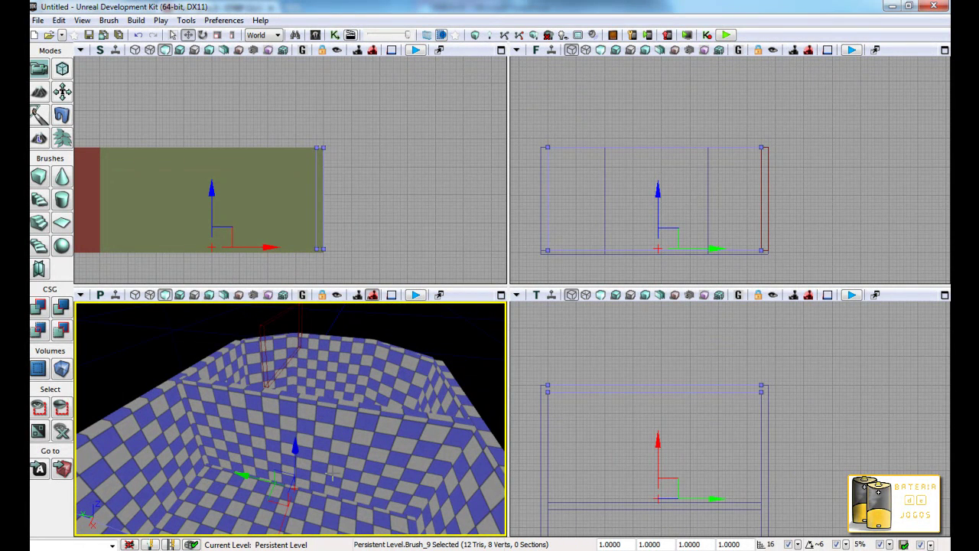
# Step: Move the builder brush along Y and up into the room outline in the top view
pyautogui.click(63, 470)
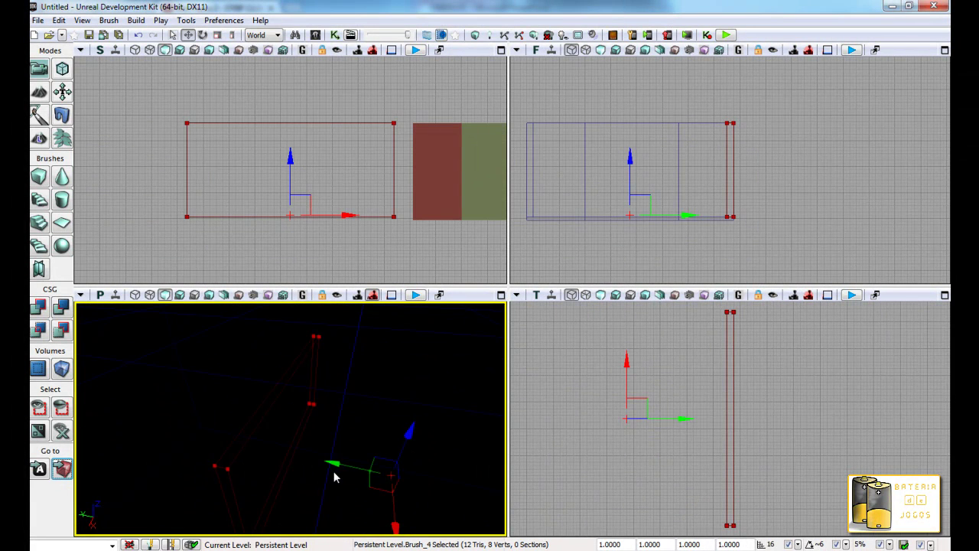
pyautogui.moveTo(338, 464); pyautogui.dragTo(139, 443)
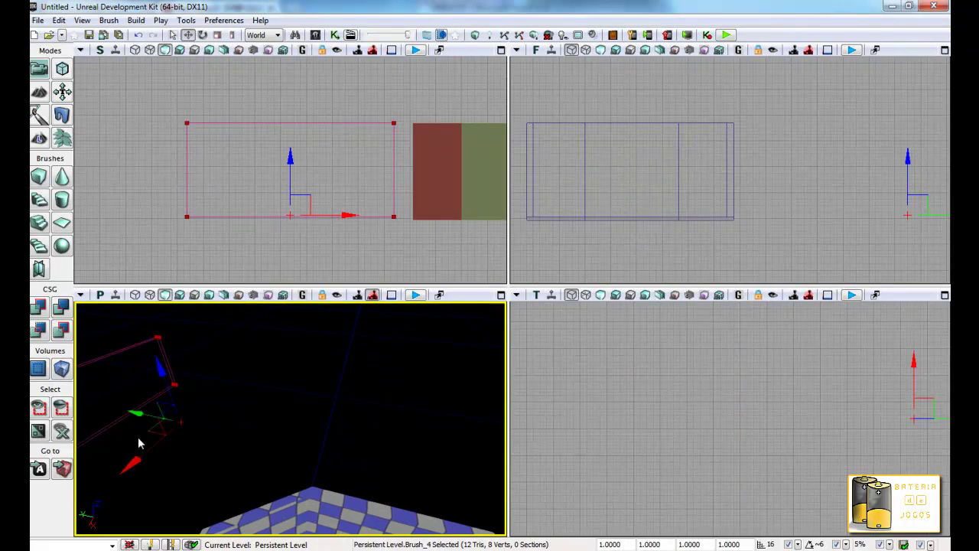
pyautogui.moveTo(134, 410); pyautogui.dragTo(312, 451)
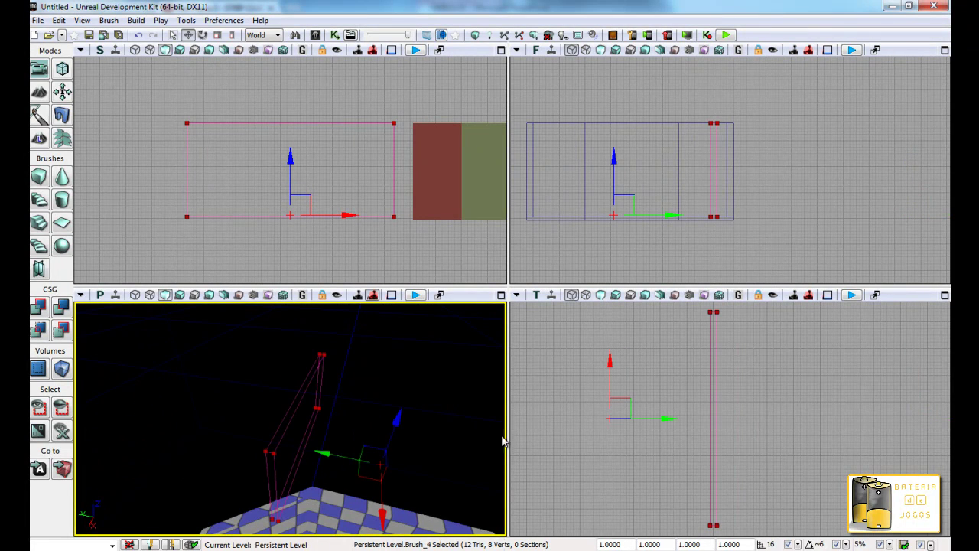
pyautogui.scroll(-2, 598, 428)
pyautogui.scroll(-3, 595, 434)
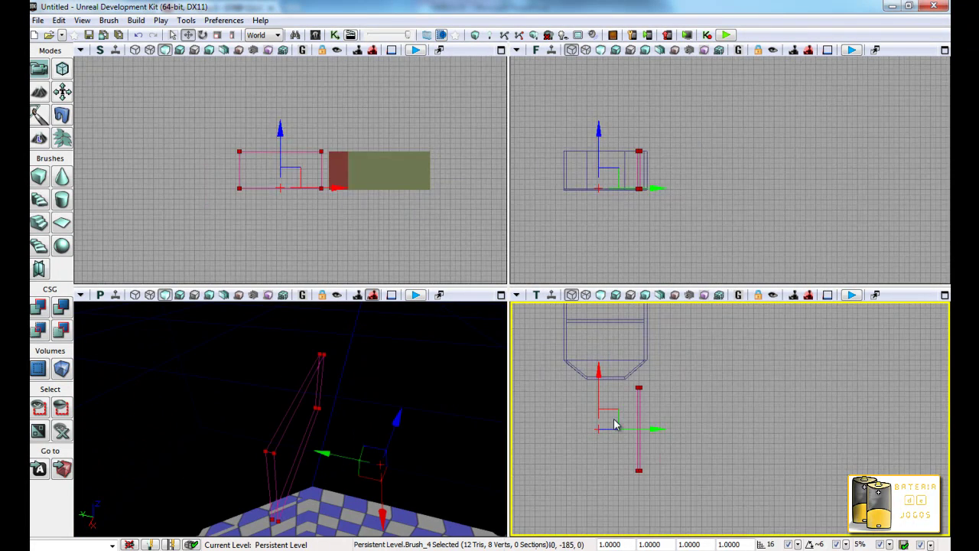
pyautogui.moveTo(618, 411); pyautogui.dragTo(596, 351)
pyautogui.scroll(4, 595, 350)
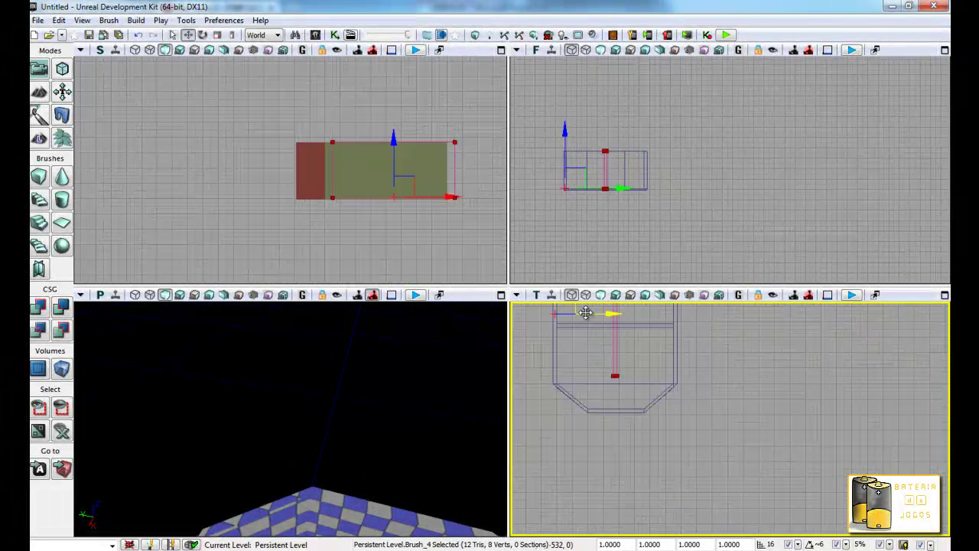
# Step: Rotate the builder brush about -95 degrees to run crosswise, then shift it lower
pyautogui.press('space')
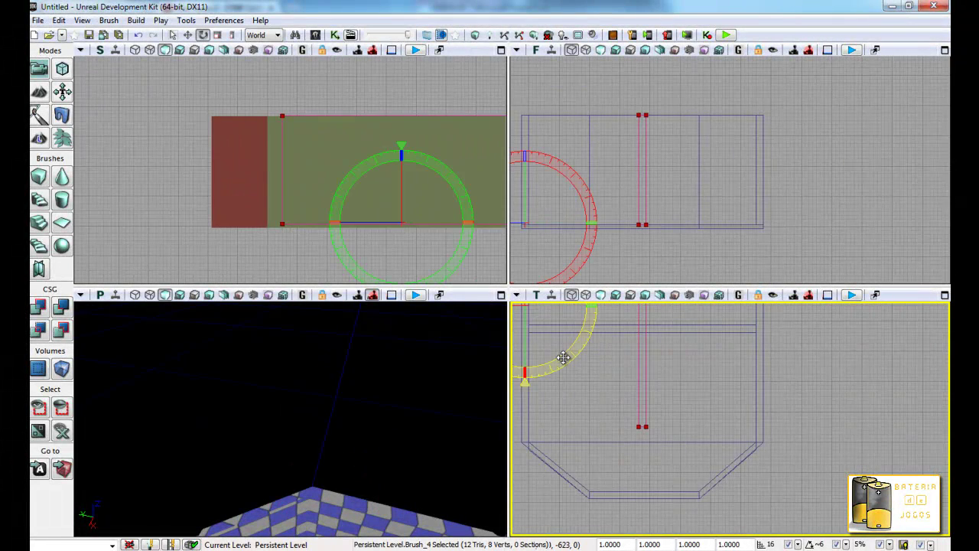
pyautogui.scroll(-3, 581, 386)
pyautogui.scroll(-1, 579, 390)
pyautogui.moveTo(579, 392); pyautogui.dragTo(686, 299)
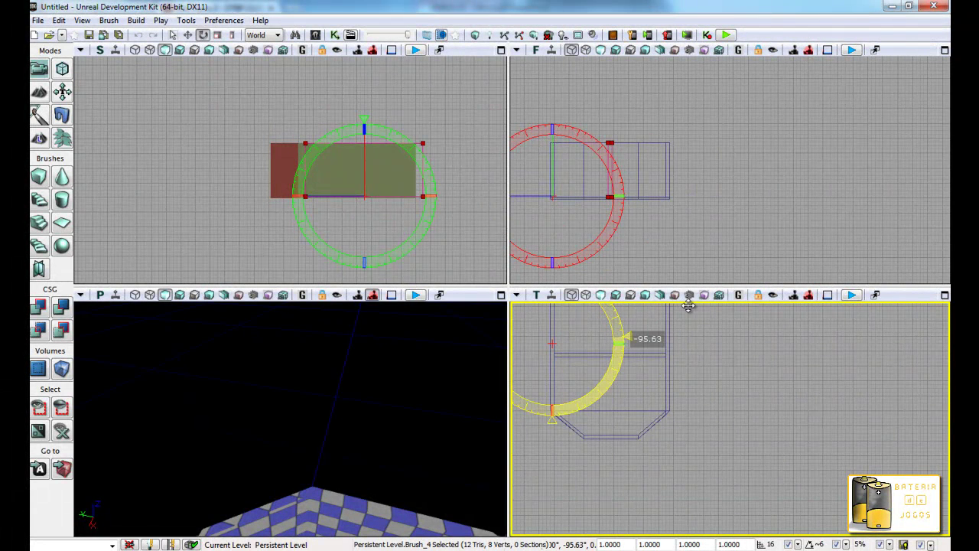
pyautogui.moveTo(686, 299); pyautogui.dragTo(688, 314)
pyautogui.press('space')
pyautogui.press('space')
pyautogui.moveTo(568, 323)
pyautogui.mouseDown()
pyautogui.moveTo(617, 415)
pyautogui.moveTo(629, 394)
pyautogui.mouseUp()
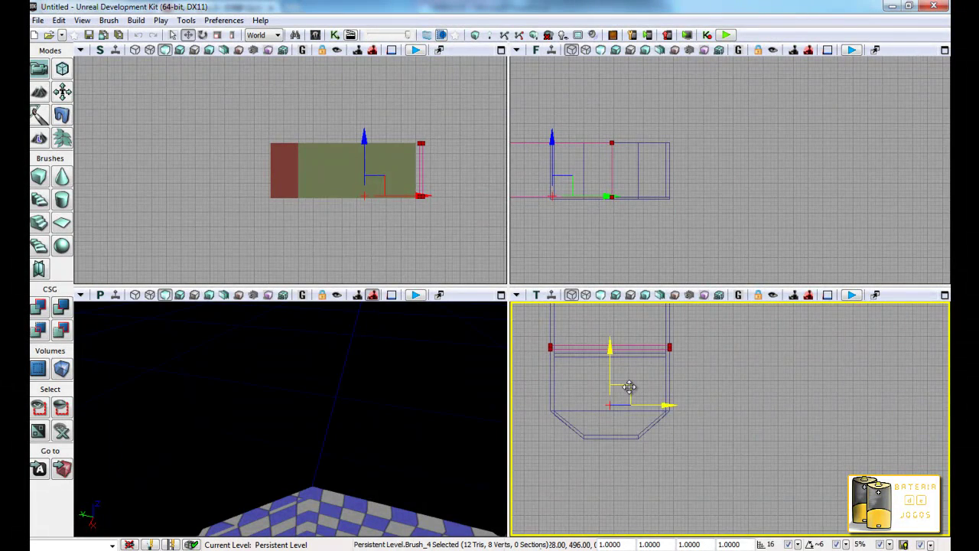
pyautogui.scroll(2, 629, 394)
pyautogui.scroll(2, 629, 396)
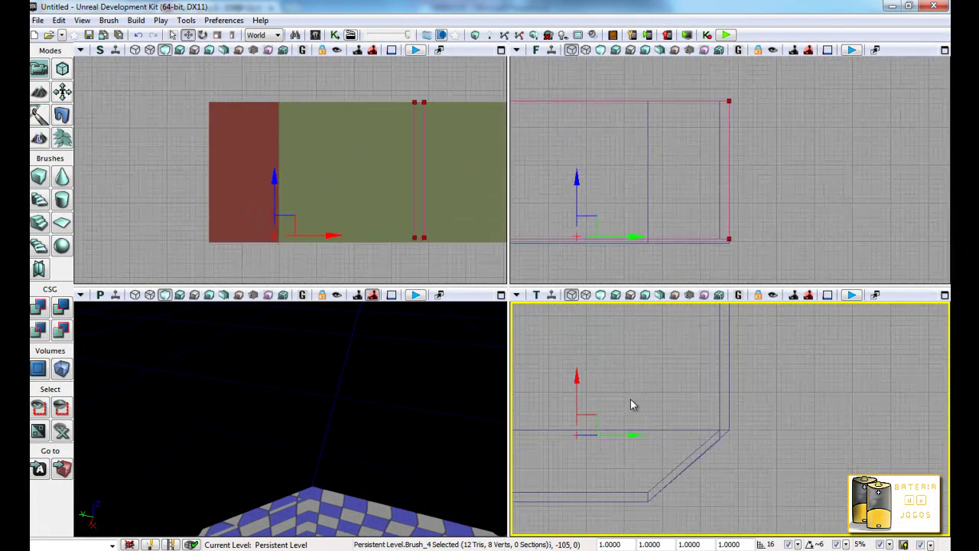
pyautogui.scroll(2, 630, 399)
pyautogui.scroll(2, 709, 491)
pyautogui.moveTo(710, 491); pyautogui.dragTo(754, 495)
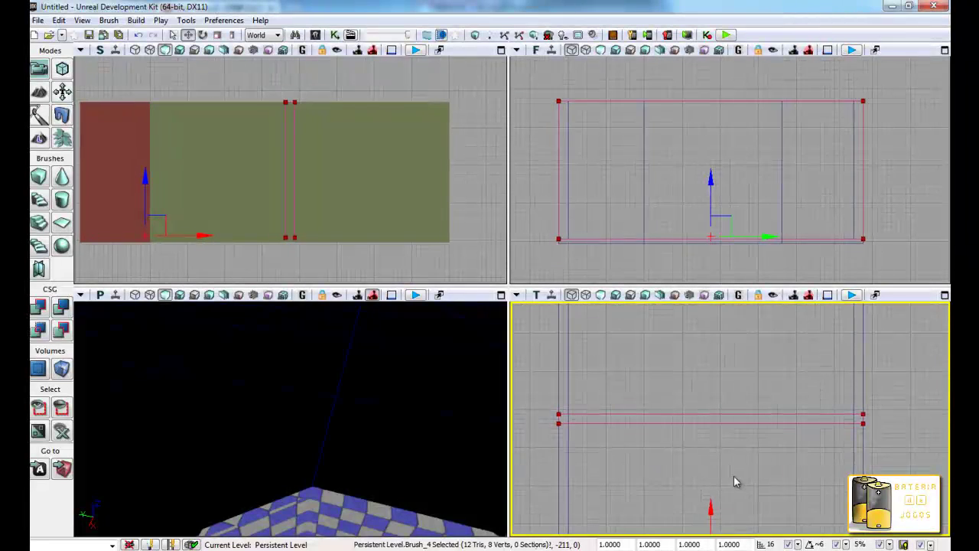
# Step: Shorten the wall brush by moving its right-end vertices inward in Geometry mode
pyautogui.click(64, 69)
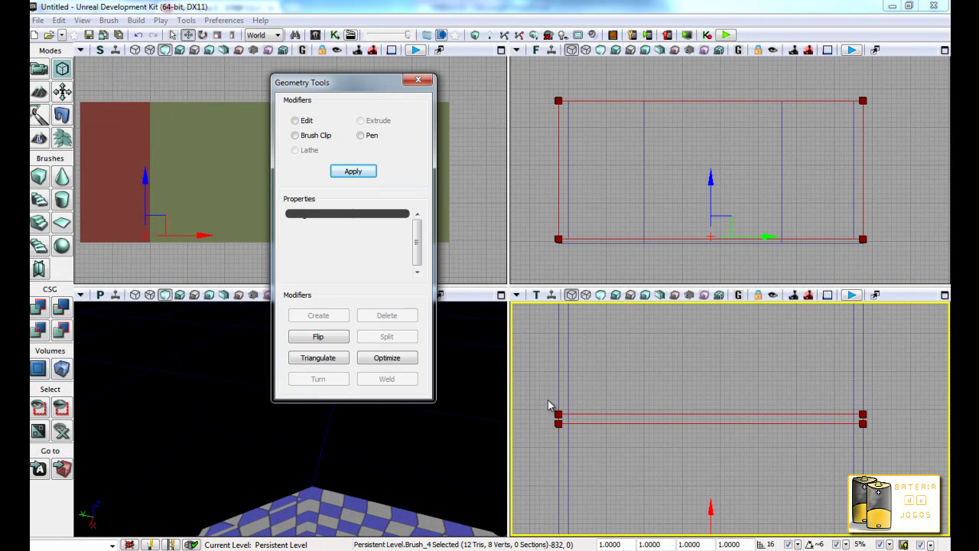
pyautogui.moveTo(549, 406)
pyautogui.keyDown('ctrl'); pyautogui.keyDown('alt'); pyautogui.mouseDown()
pyautogui.moveTo(600, 428)
pyautogui.moveTo(690, 425)
pyautogui.mouseUp(); pyautogui.keyUp('alt'); pyautogui.keyUp('ctrl')
pyautogui.keyDown('ctrl'); pyautogui.keyDown('alt'); pyautogui.moveTo(899, 397); pyautogui.dragTo(851, 436); pyautogui.keyUp('alt'); pyautogui.keyUp('ctrl')
pyautogui.moveTo(918, 416); pyautogui.dragTo(820, 414)
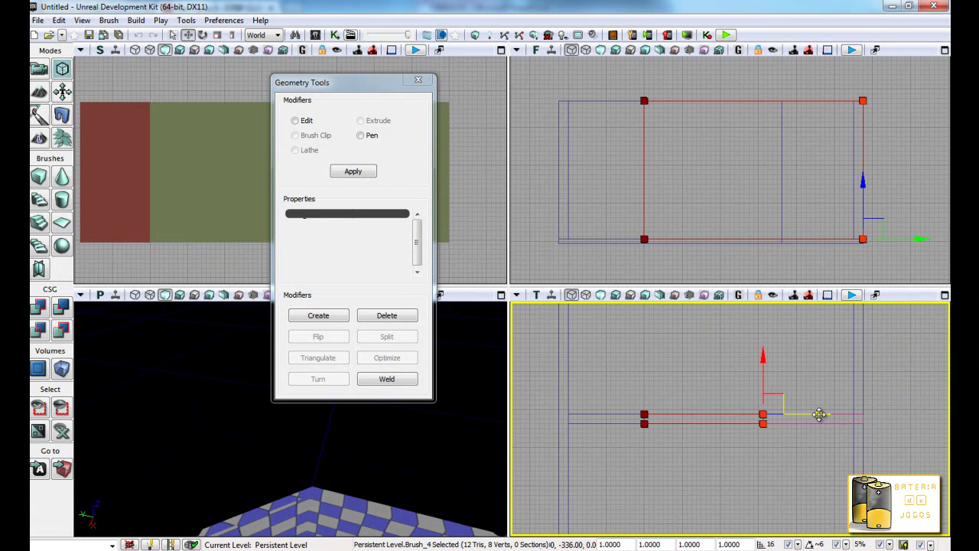
pyautogui.moveTo(819, 413)
pyautogui.mouseDown()
pyautogui.moveTo(837, 412)
pyautogui.moveTo(829, 412)
pyautogui.mouseUp()
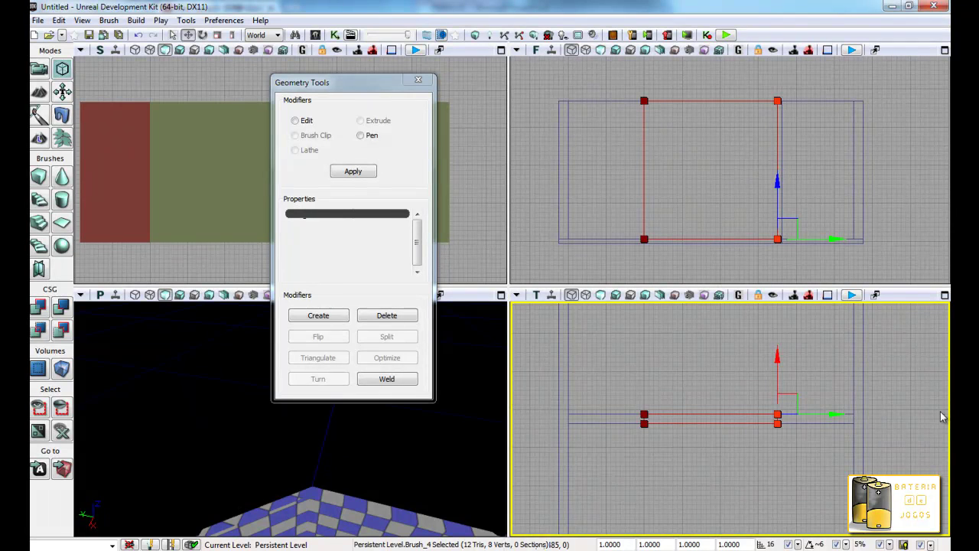
pyautogui.click(780, 469)
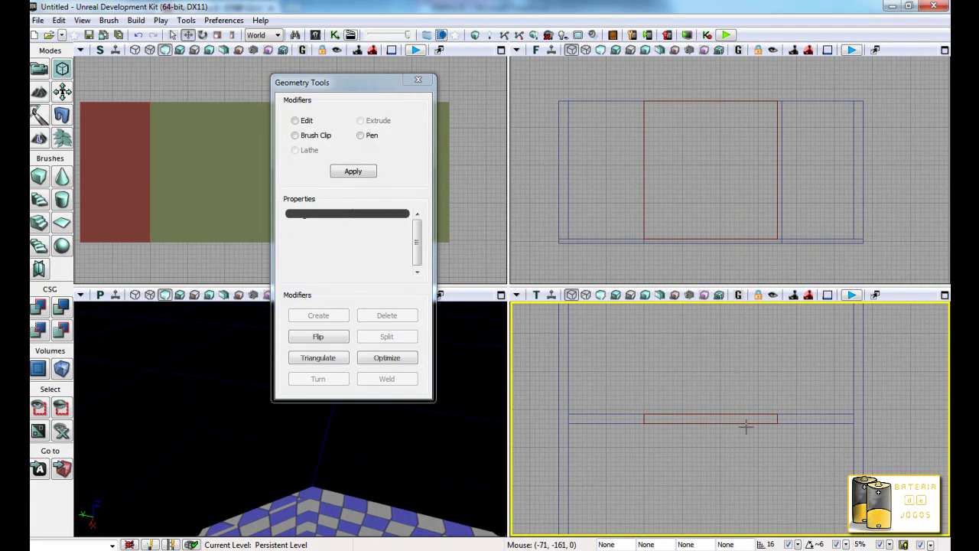
# Step: Lower the brush's top vertices and move its right-side vertices 16 units right to the outline
pyautogui.click(640, 153)
pyautogui.keyDown('ctrl'); pyautogui.keyDown('alt'); pyautogui.moveTo(624, 83); pyautogui.dragTo(786, 124); pyautogui.keyUp('alt'); pyautogui.keyUp('ctrl')
pyautogui.moveTo(643, 70)
pyautogui.mouseDown()
pyautogui.moveTo(641, 111)
pyautogui.moveTo(643, 97)
pyautogui.mouseUp()
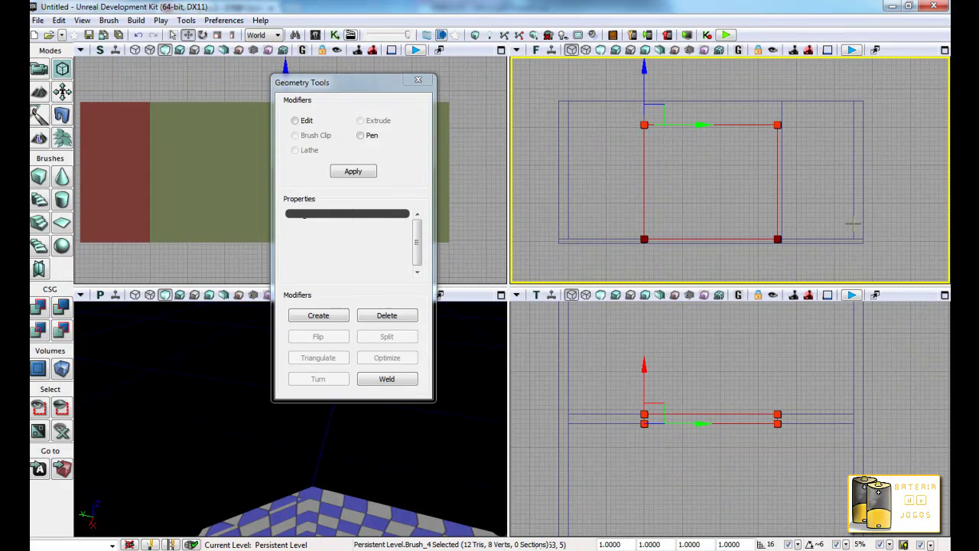
pyautogui.click(909, 158)
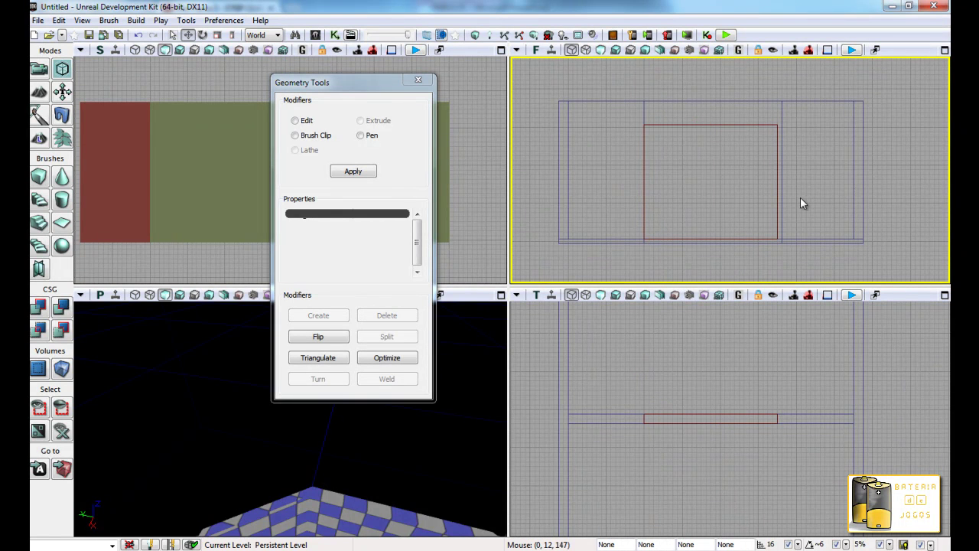
pyautogui.click(778, 160)
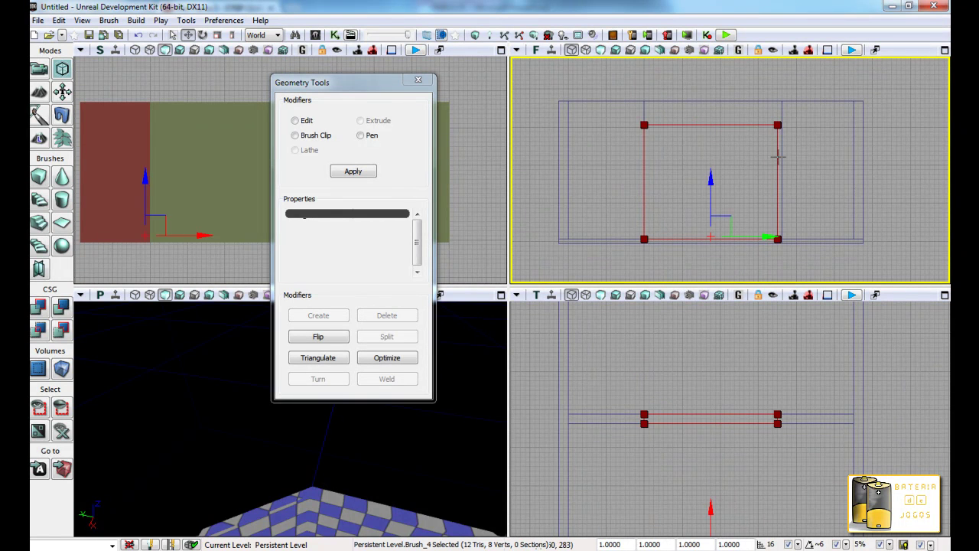
pyautogui.moveTo(762, 122)
pyautogui.keyDown('ctrl'); pyautogui.keyDown('alt'); pyautogui.mouseDown()
pyautogui.moveTo(803, 242)
pyautogui.moveTo(816, 237)
pyautogui.mouseUp(); pyautogui.keyUp('alt'); pyautogui.keyUp('ctrl')
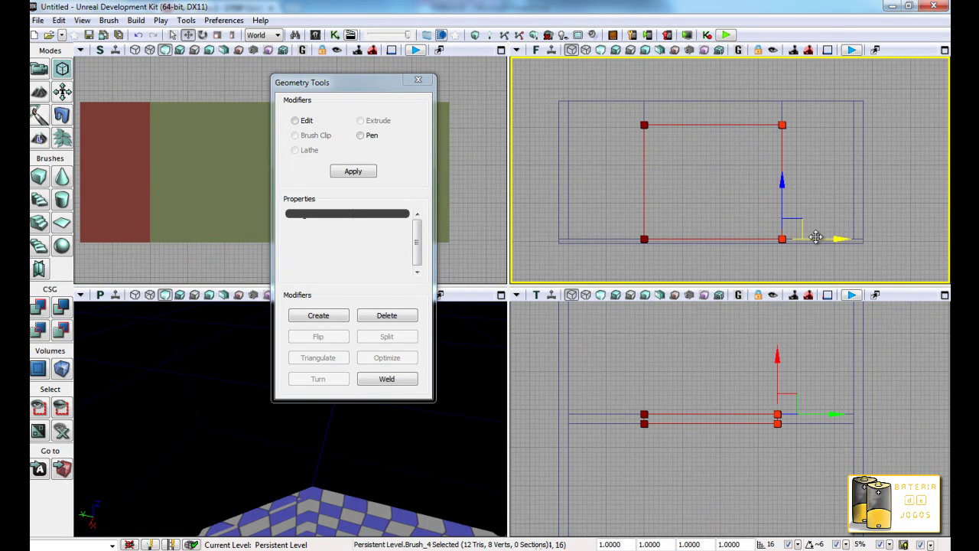
pyautogui.click(914, 145)
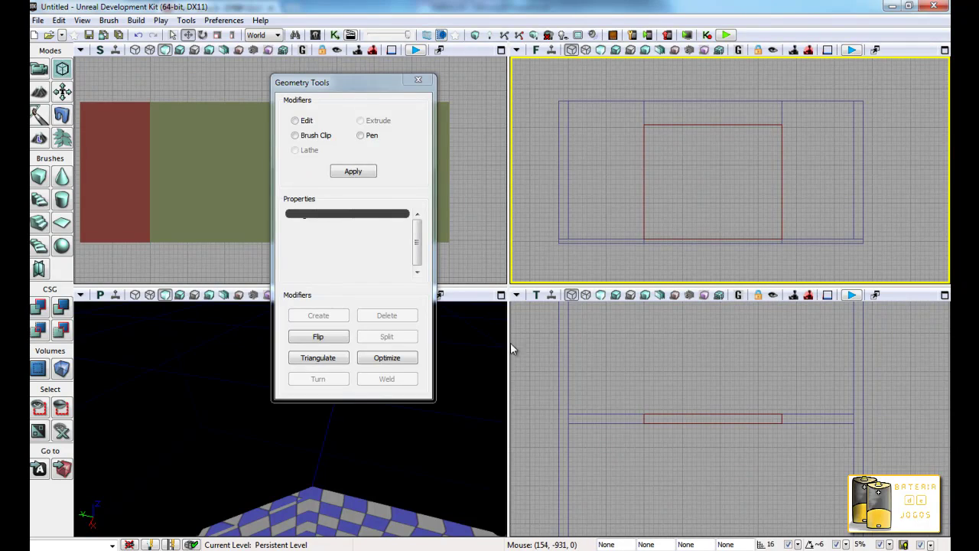
pyautogui.click(418, 79)
# Step: Select the wall brush and try CSG Add, Subtract and Intersect on it
pyautogui.moveTo(393, 391); pyautogui.dragTo(398, 428, button='right')
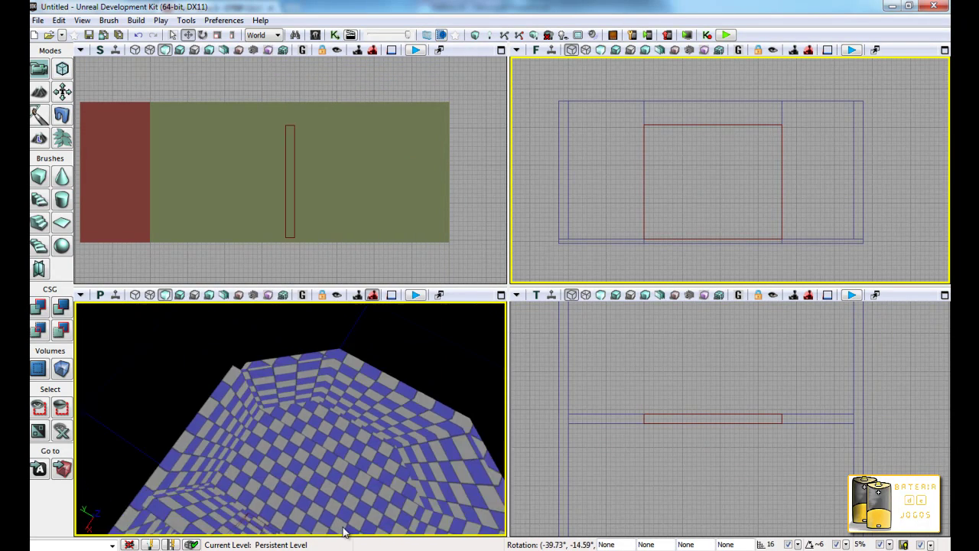
pyautogui.moveTo(397, 428)
pyautogui.mouseDown()
pyautogui.moveTo(359, 397)
pyautogui.moveTo(388, 430)
pyautogui.mouseUp()
pyautogui.click(389, 431)
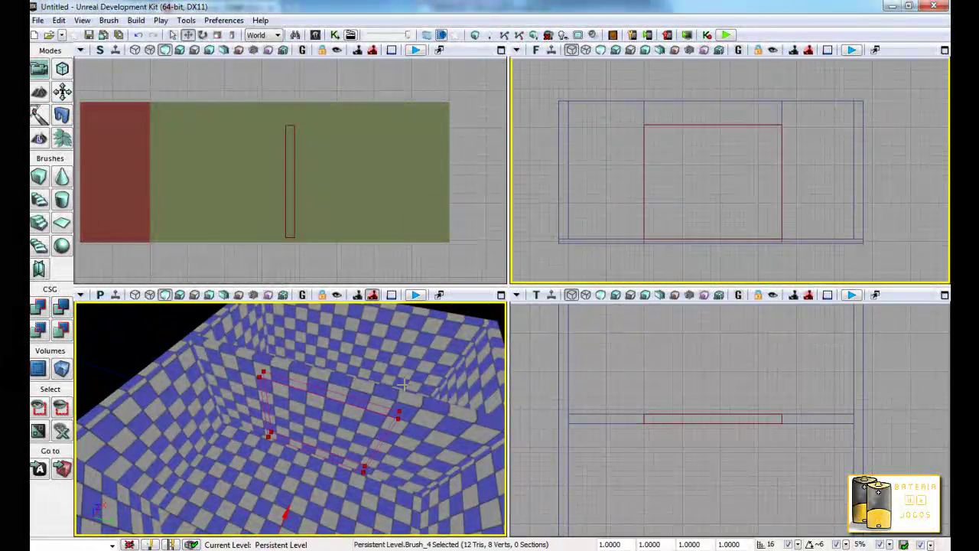
pyautogui.click(42, 305)
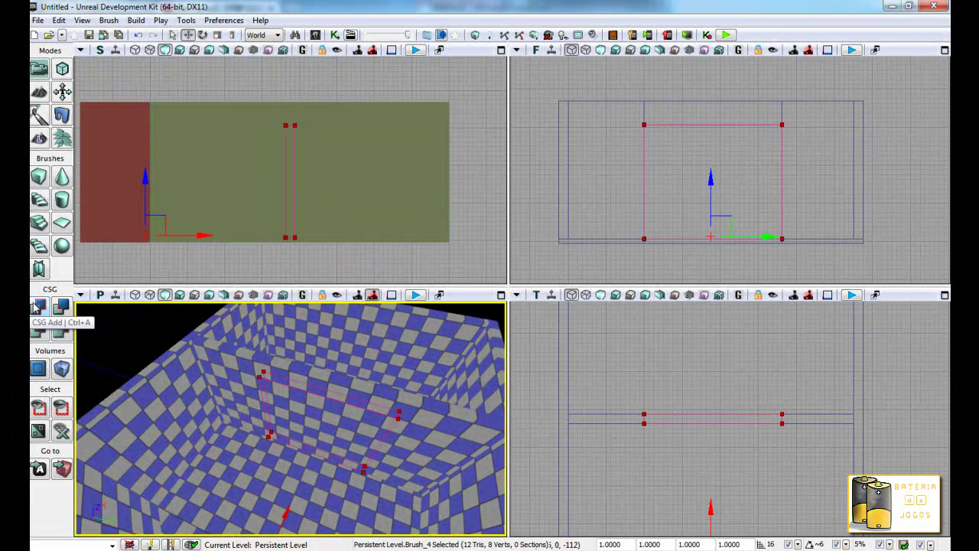
pyautogui.click(61, 306)
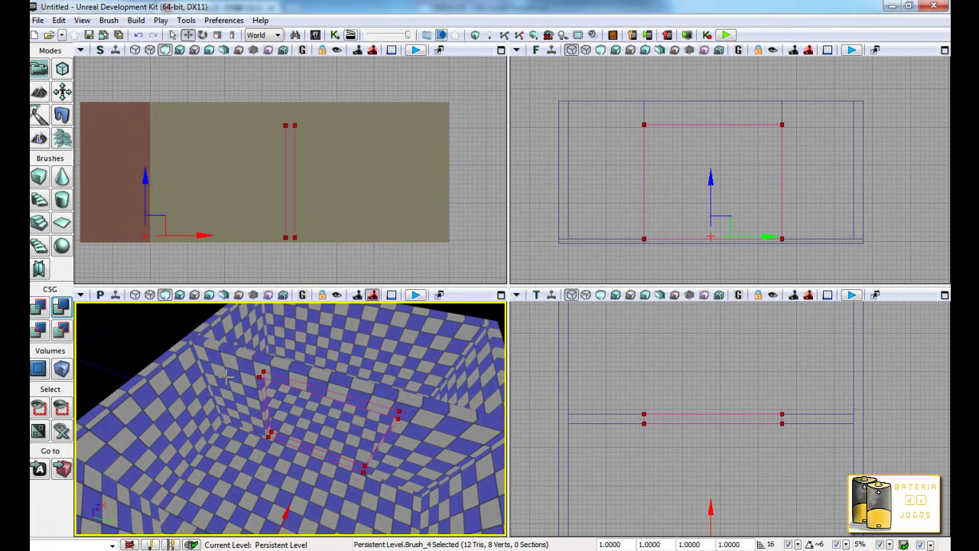
pyautogui.click(40, 334)
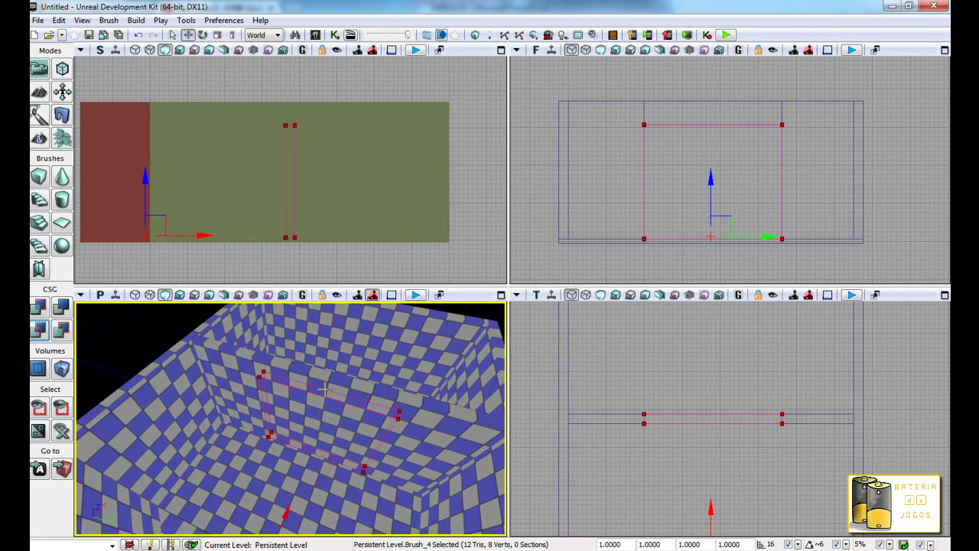
# Step: Move the brush down below the floor, testing Intersect and Deintersect along the way
pyautogui.moveTo(144, 175); pyautogui.dragTo(144, 203)
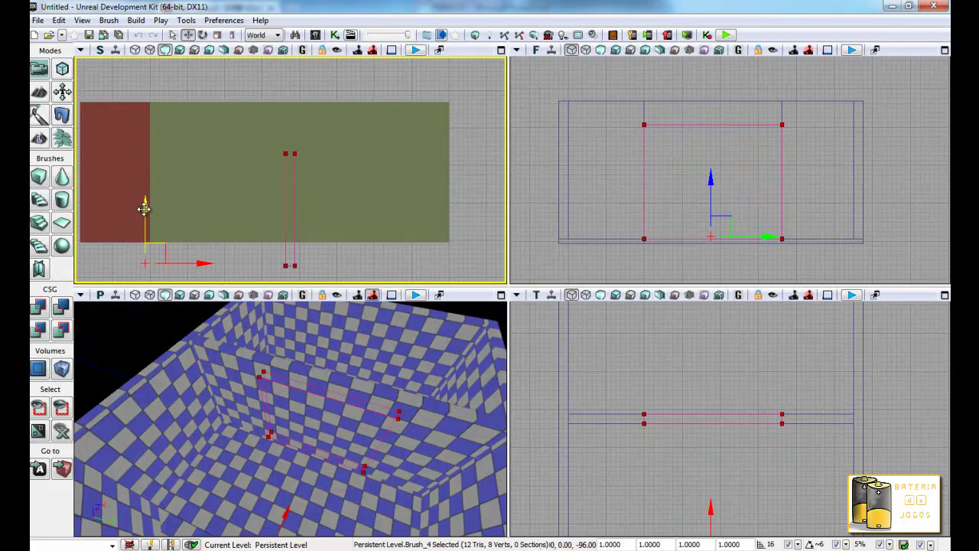
pyautogui.click(38, 329)
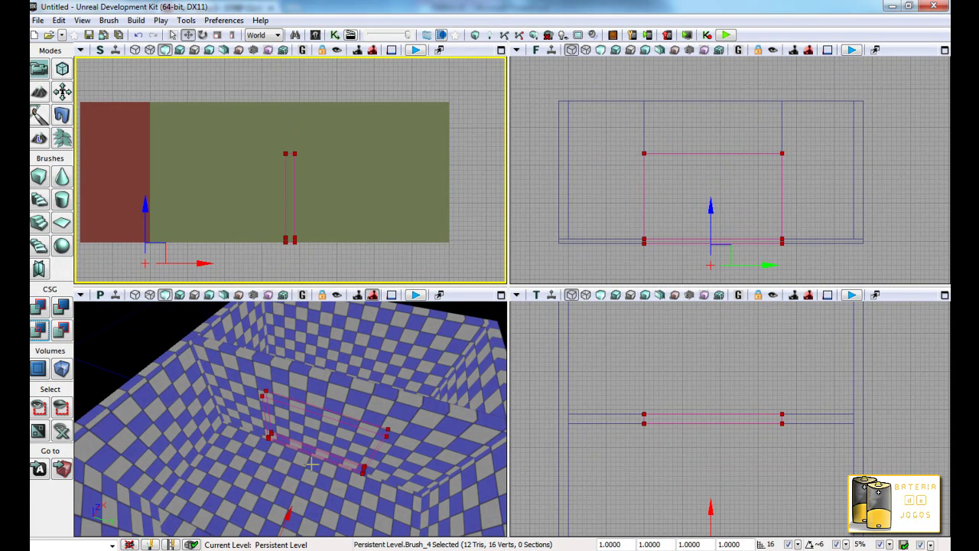
pyautogui.moveTo(314, 463)
pyautogui.mouseDown()
pyautogui.moveTo(506, 425)
pyautogui.moveTo(270, 373)
pyautogui.mouseUp()
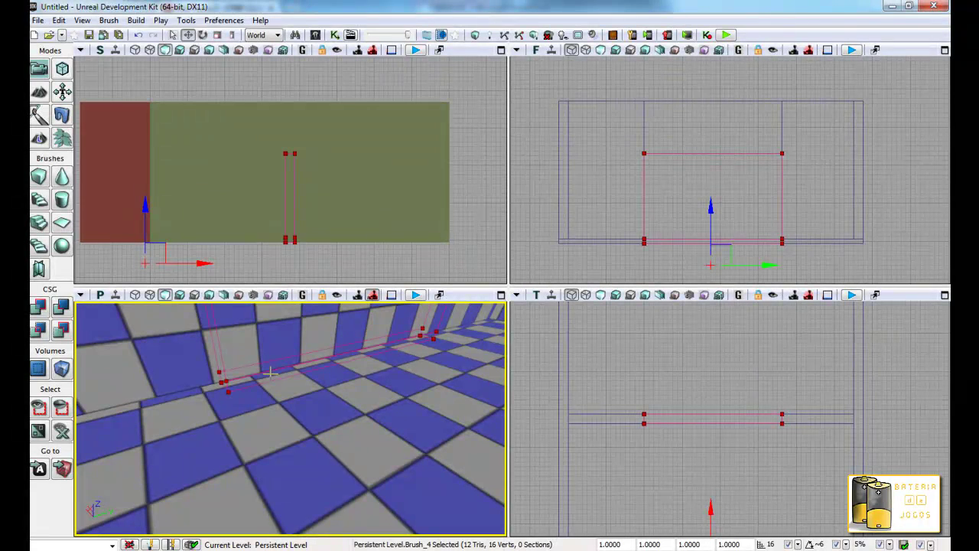
pyautogui.moveTo(234, 393); pyautogui.dragTo(243, 398)
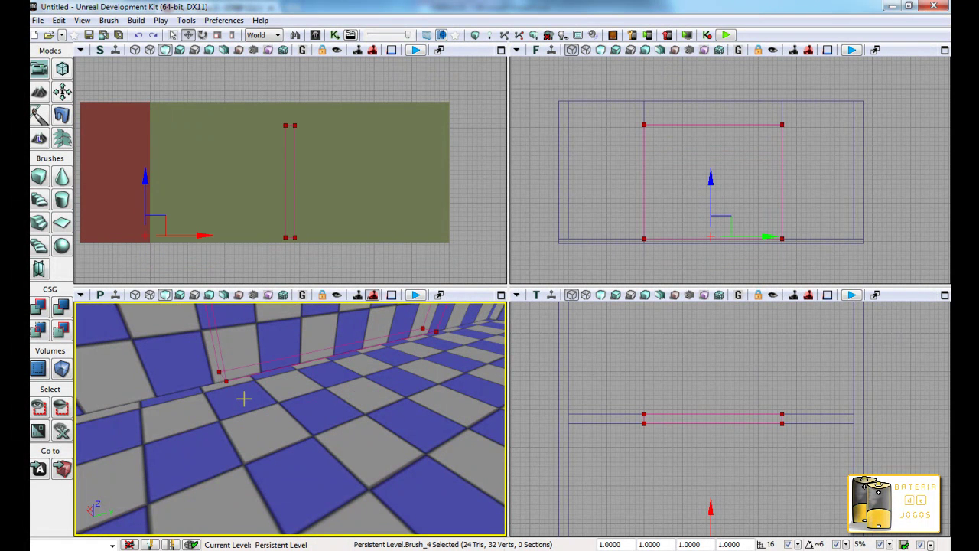
pyautogui.click(62, 329)
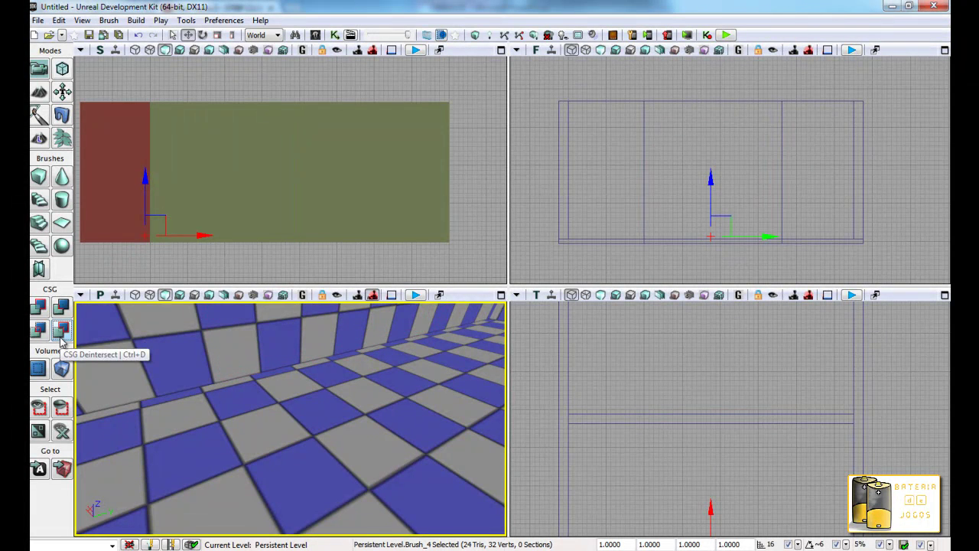
pyautogui.click(199, 391)
pyautogui.moveTo(198, 391)
pyautogui.mouseDown()
pyautogui.moveTo(193, 413)
pyautogui.moveTo(261, 470)
pyautogui.mouseUp()
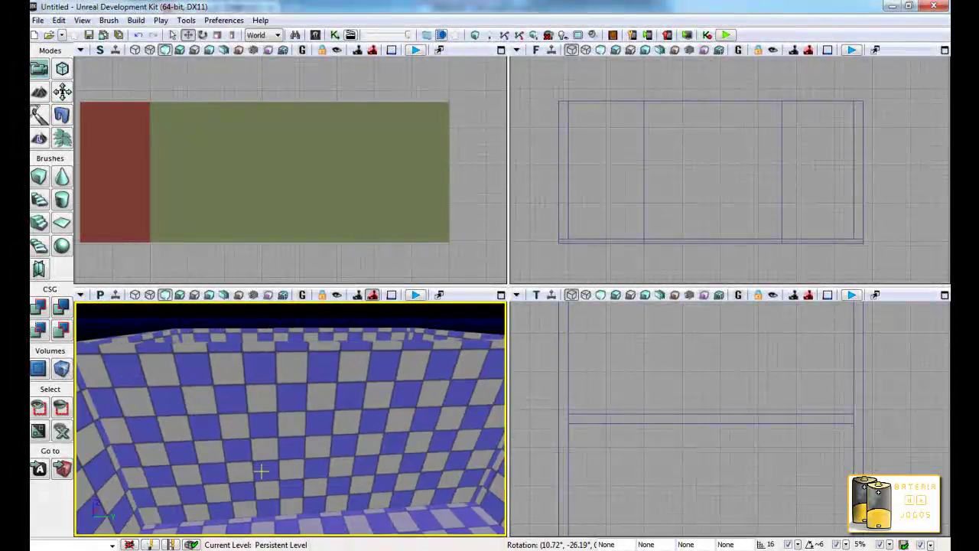
pyautogui.click(260, 470)
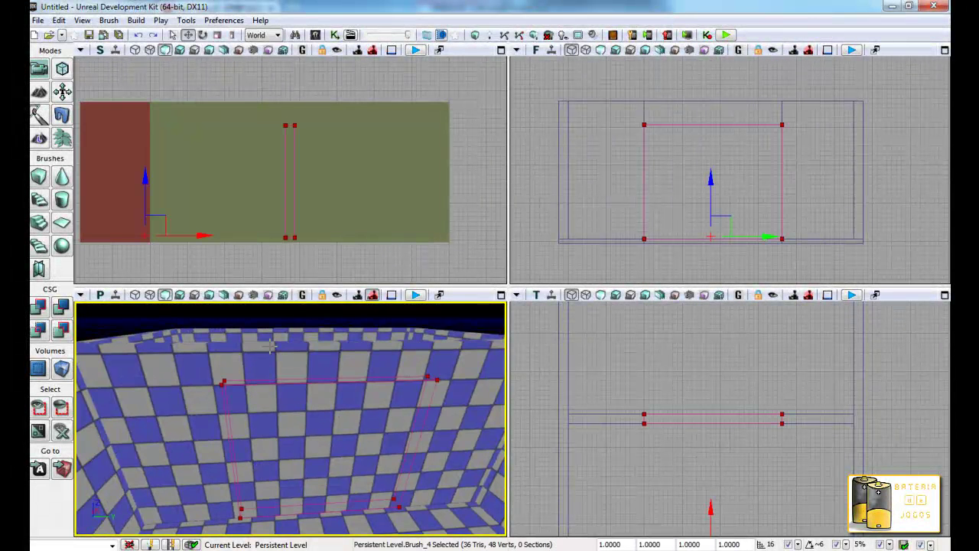
pyautogui.moveTo(145, 192); pyautogui.dragTo(145, 220)
pyautogui.hotkey('ctrl', 'z')
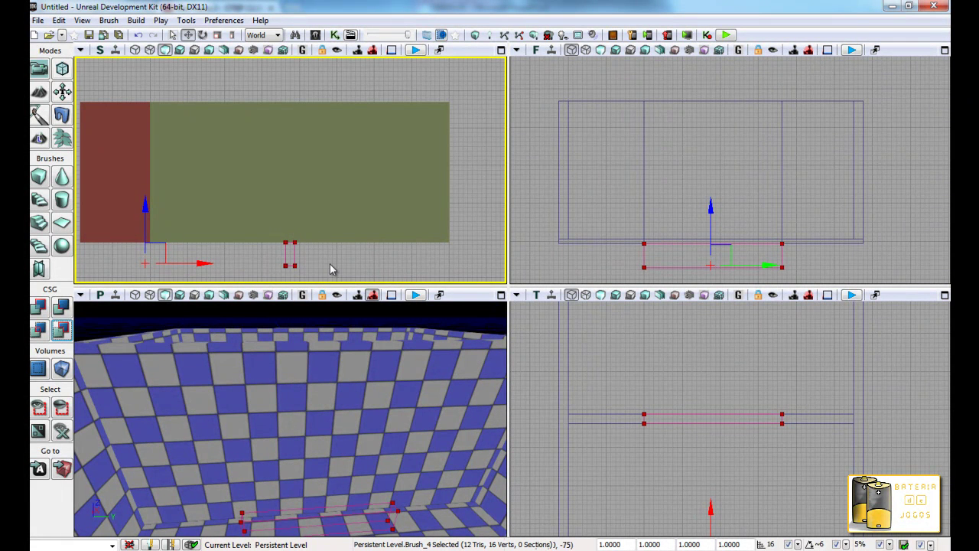
# Step: Undo back to the raised brush and CSG Subtract it to cut the inner wall opening
pyautogui.click(66, 333)
pyautogui.hotkey('ctrl', 'z')
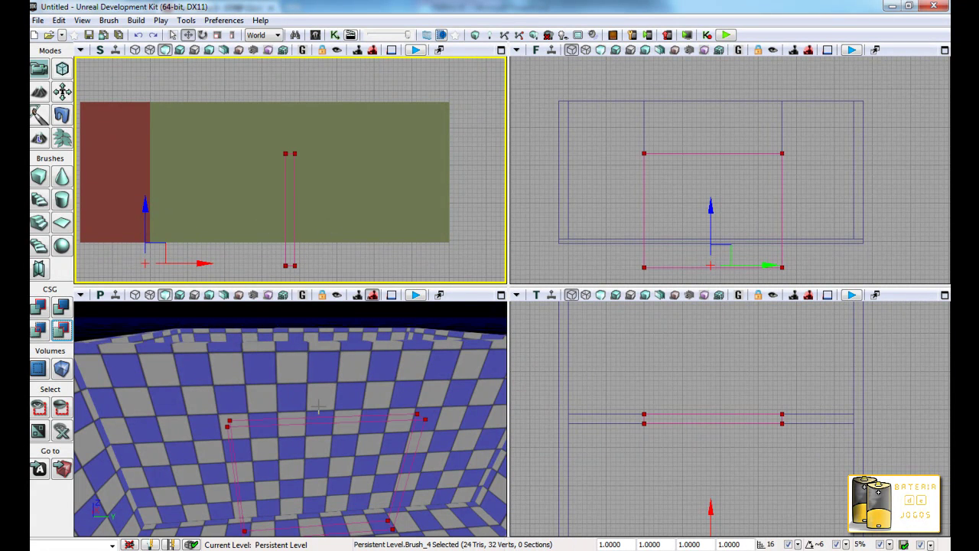
pyautogui.hotkey('ctrl', 'z')
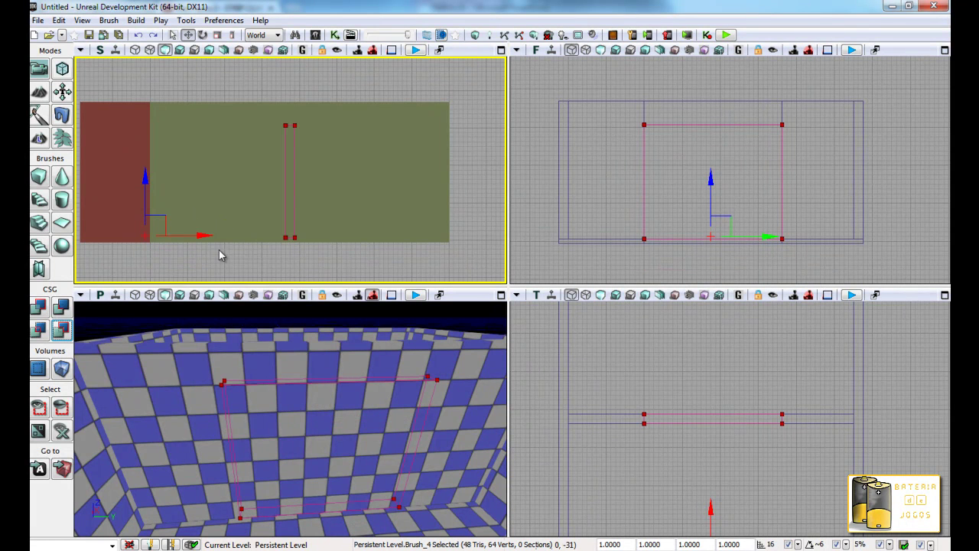
pyautogui.click(61, 306)
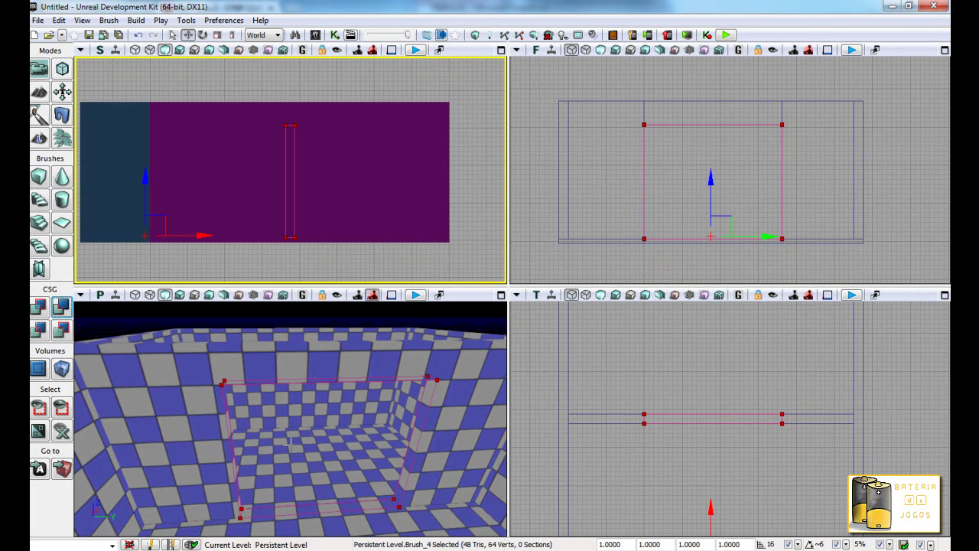
pyautogui.moveTo(413, 405)
pyautogui.mouseDown()
pyautogui.moveTo(346, 457)
pyautogui.moveTo(344, 505)
pyautogui.mouseUp()
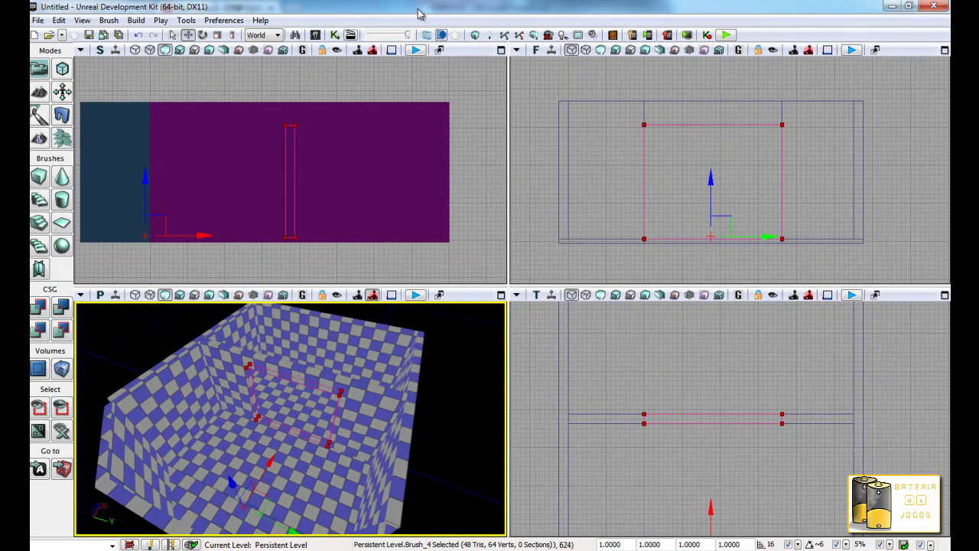
# Step: Rebuild the level geometry and orbit the view around the room
pyautogui.click(475, 35)
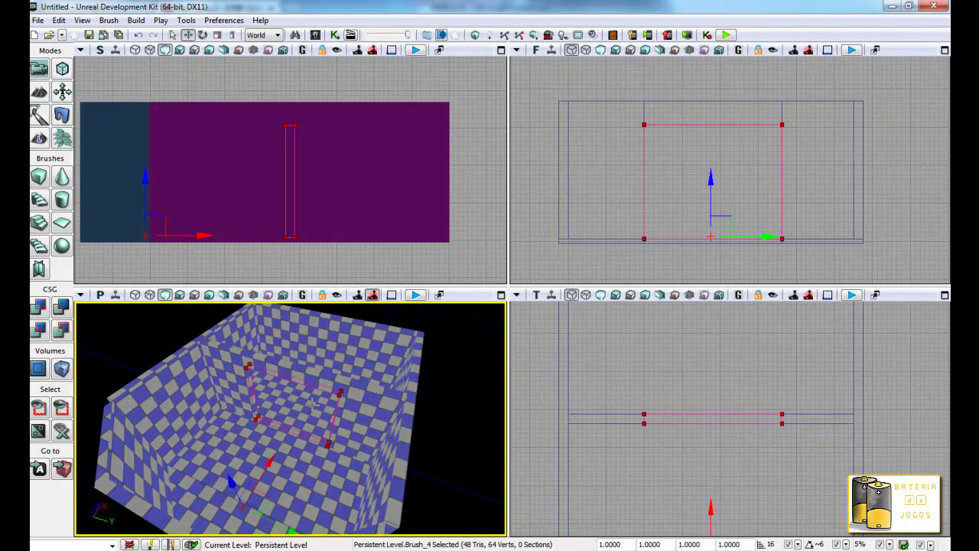
pyautogui.click(284, 463)
pyautogui.moveTo(282, 409)
pyautogui.mouseDown()
pyautogui.moveTo(287, 288)
pyautogui.moveTo(297, 283)
pyautogui.mouseUp()
# Step: Place a point light on the room floor and slide it along its X axis toward a corner
pyautogui.rightClick(229, 455)
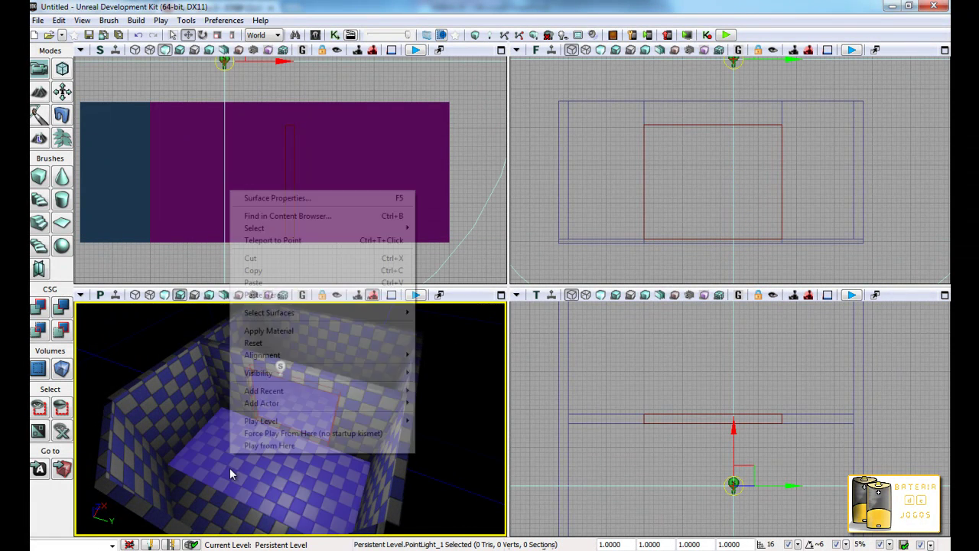
pyautogui.moveTo(371, 407)
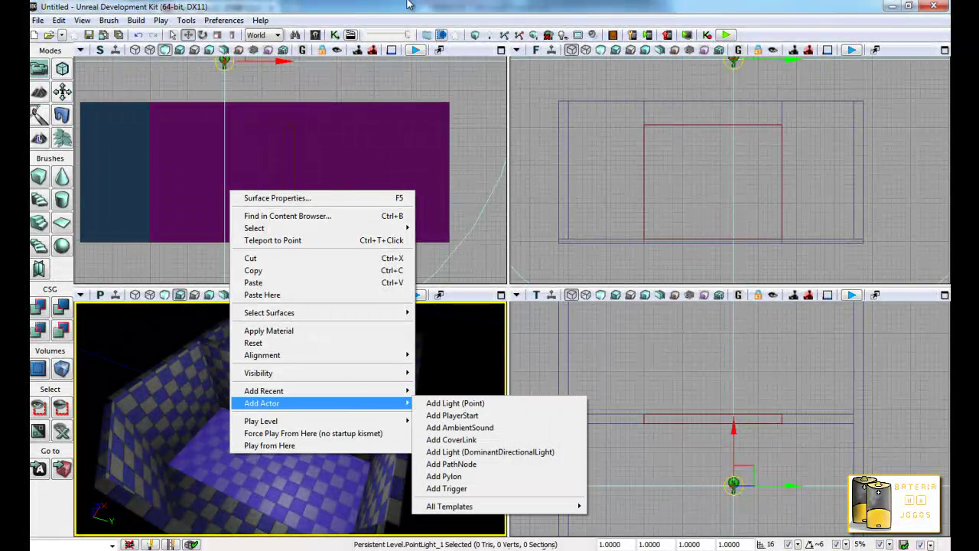
pyautogui.click(437, 406)
pyautogui.moveTo(327, 344)
pyautogui.mouseDown()
pyautogui.moveTo(280, 367)
pyautogui.moveTo(136, 392)
pyautogui.moveTo(91, 389)
pyautogui.mouseUp()
pyautogui.click(280, 366)
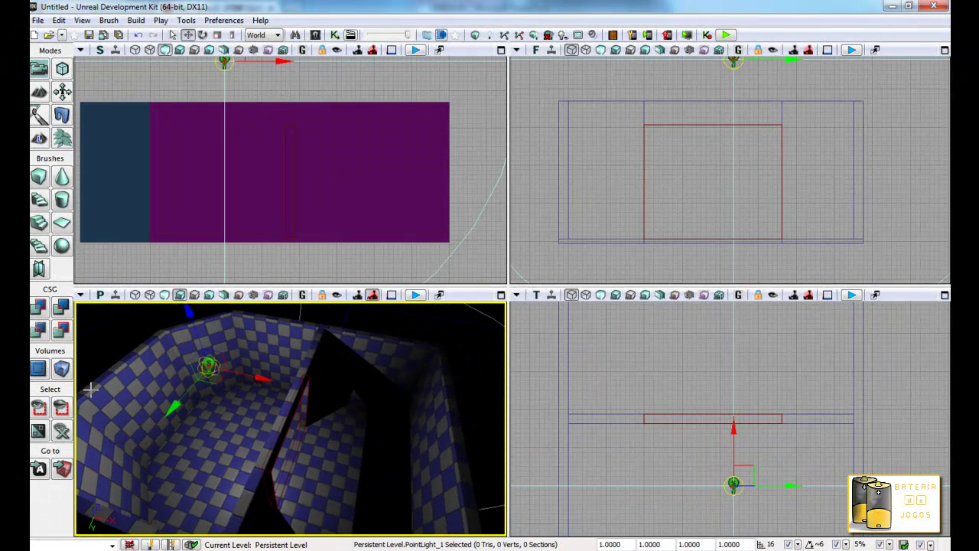
pyautogui.moveTo(217, 375)
pyautogui.mouseDown()
pyautogui.moveTo(332, 428)
pyautogui.moveTo(184, 500)
pyautogui.mouseUp()
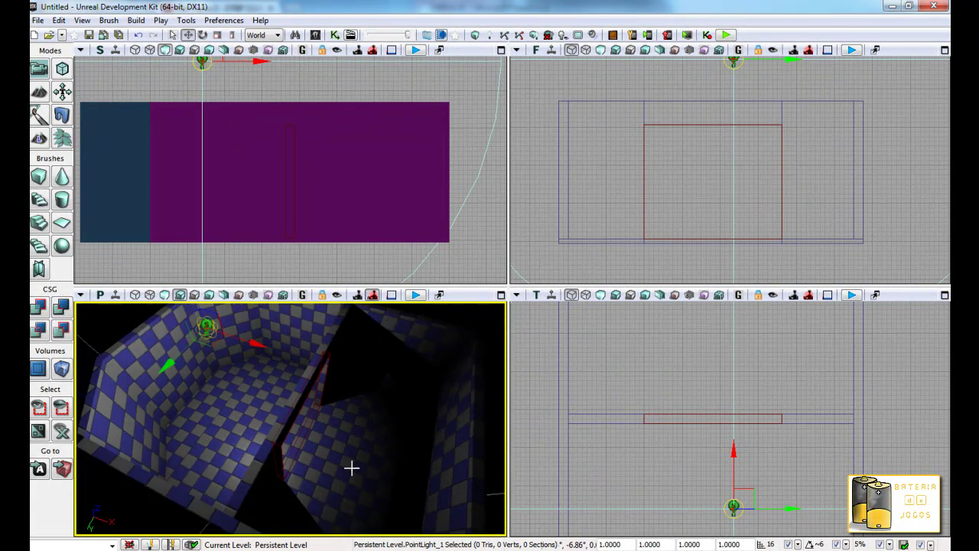
pyautogui.moveTo(215, 479)
pyautogui.mouseDown()
pyautogui.moveTo(278, 428)
pyautogui.moveTo(278, 439)
pyautogui.mouseUp()
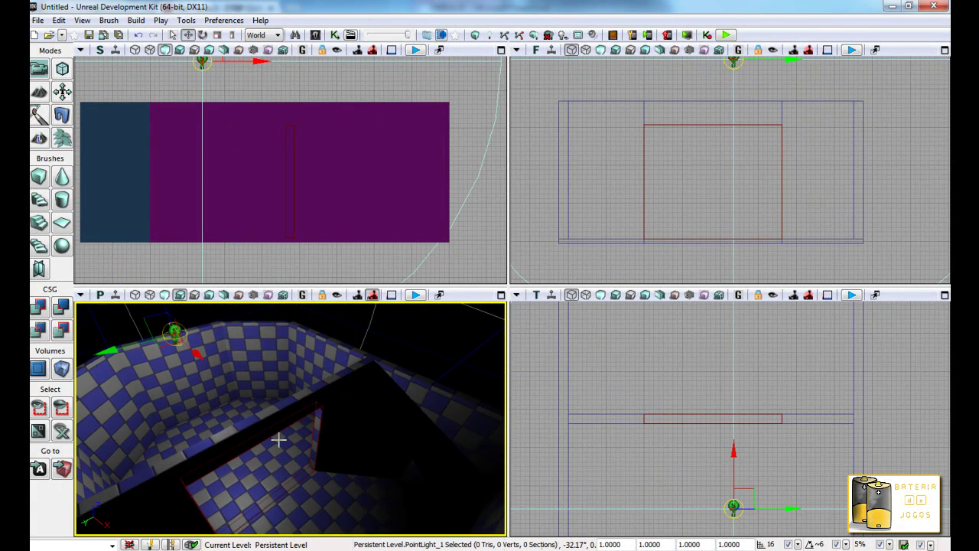
# Step: Run Build All with lighting, then close the Swarm Agent and Map Check windows
pyautogui.click(89, 36)
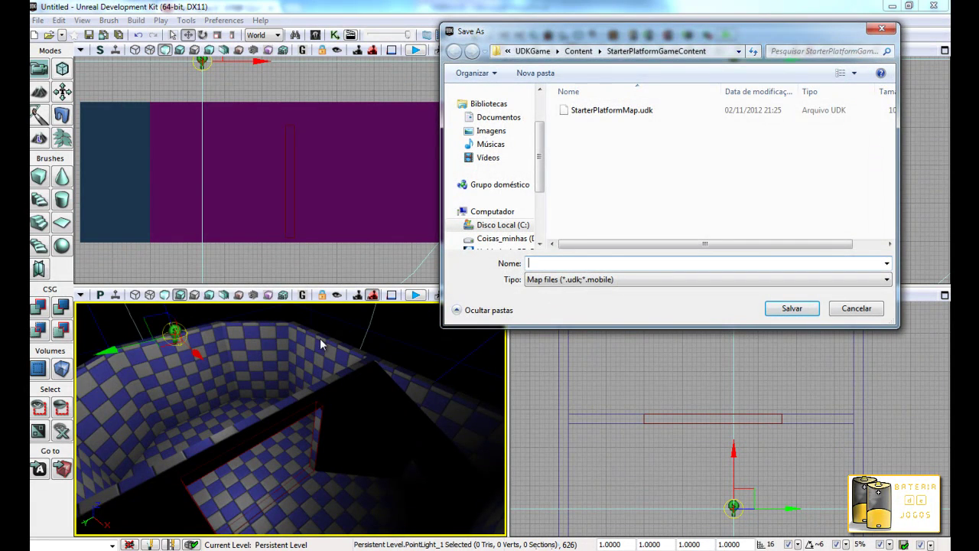
pyautogui.click(851, 312)
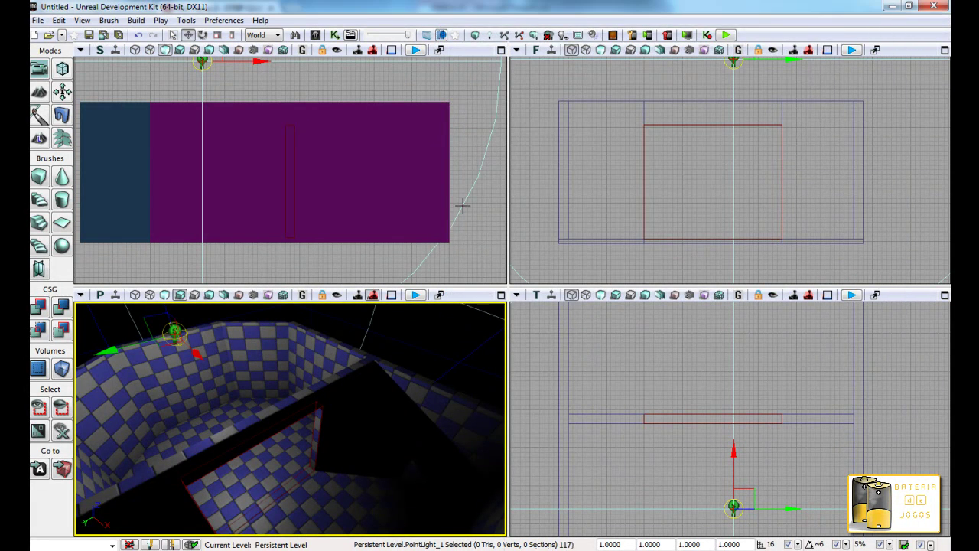
pyautogui.click(535, 36)
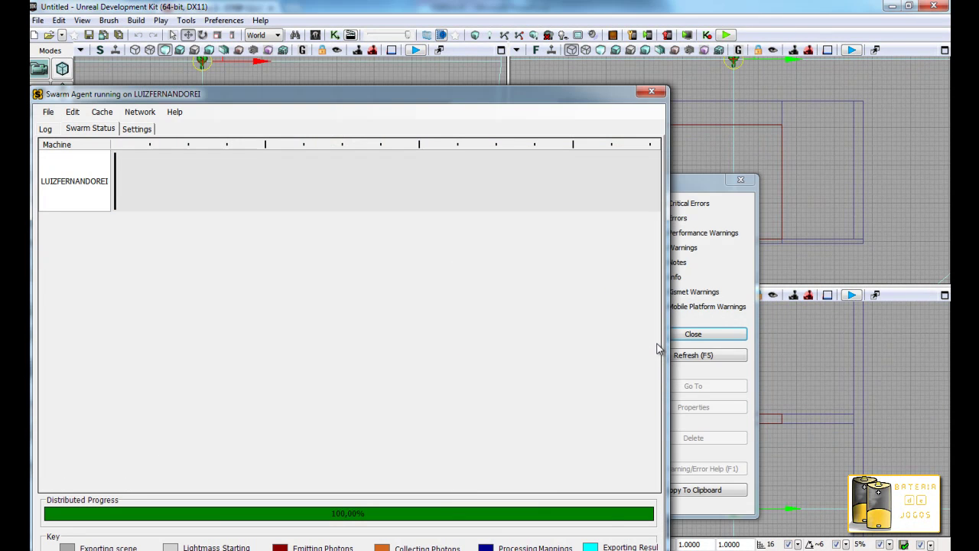
pyautogui.click(651, 91)
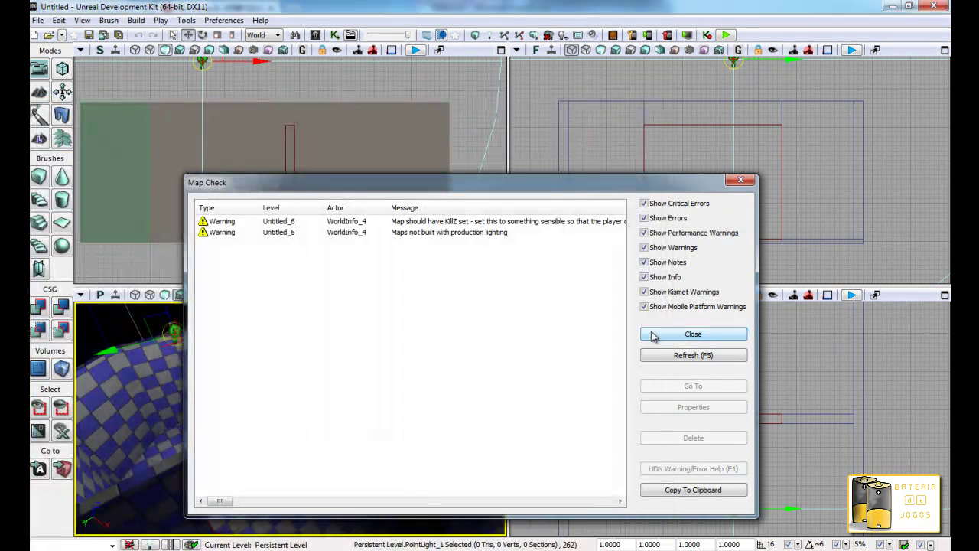
pyautogui.click(652, 337)
pyautogui.rightClick(201, 424)
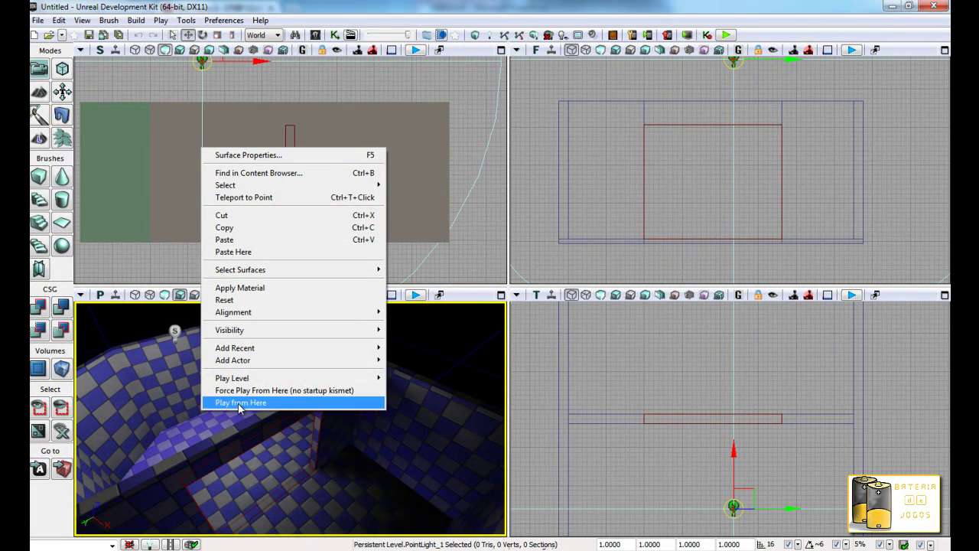
# Step: Play from here, walk through the lit room with W and S, then exit with Esc
pyautogui.click(239, 403)
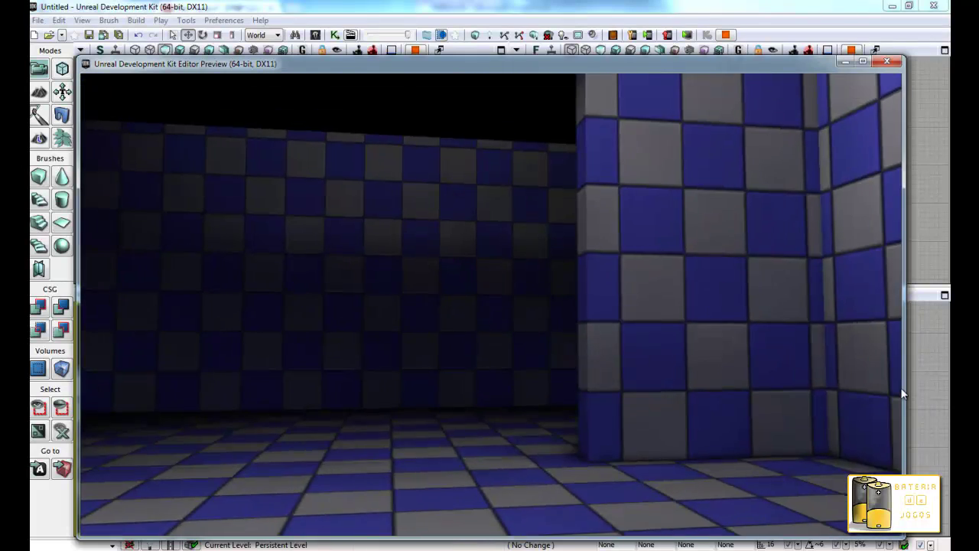
pyautogui.press('w')
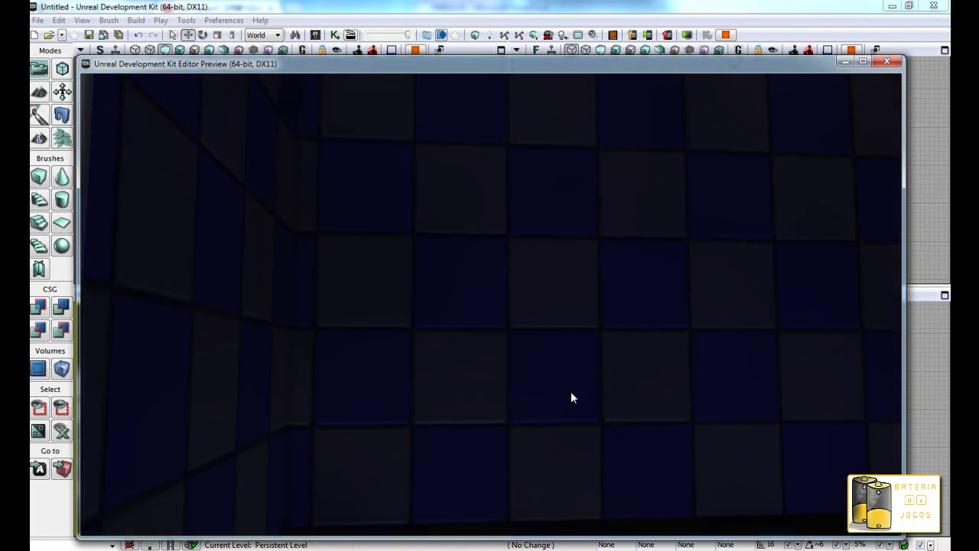
pyautogui.press('s')
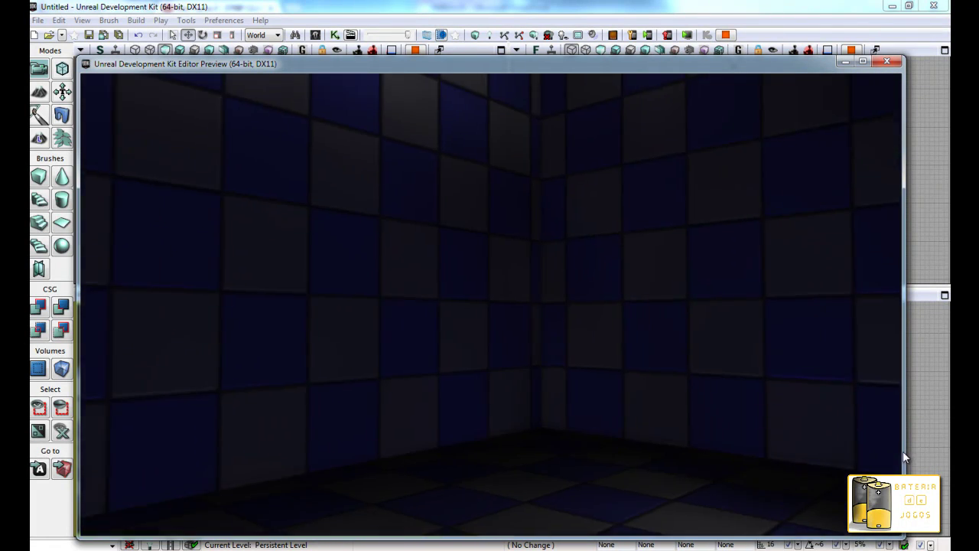
pyautogui.press('w')
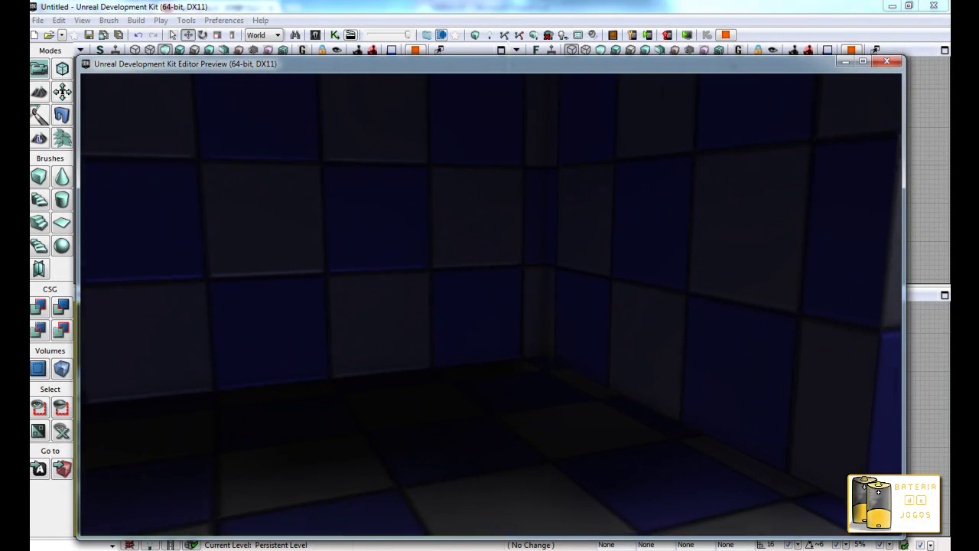
pyautogui.press('Escape')
pyautogui.moveTo(427, 443)
pyautogui.mouseDown(button='right')
pyautogui.moveTo(86, 533)
pyautogui.moveTo(505, 373)
pyautogui.moveTo(263, 501)
pyautogui.mouseUp(button='right')
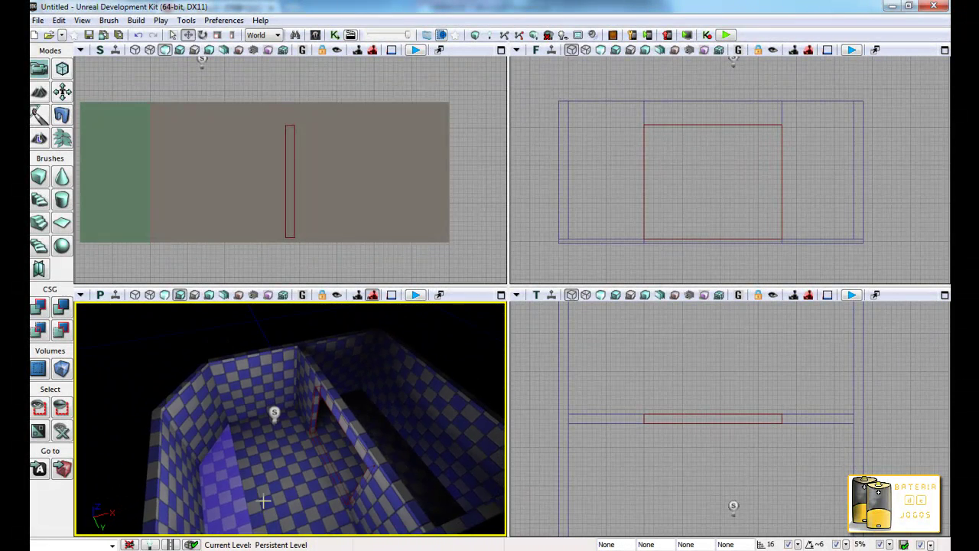
# Step: Save the map as aula01 in Documentos > UDK_Class
pyautogui.click(263, 501)
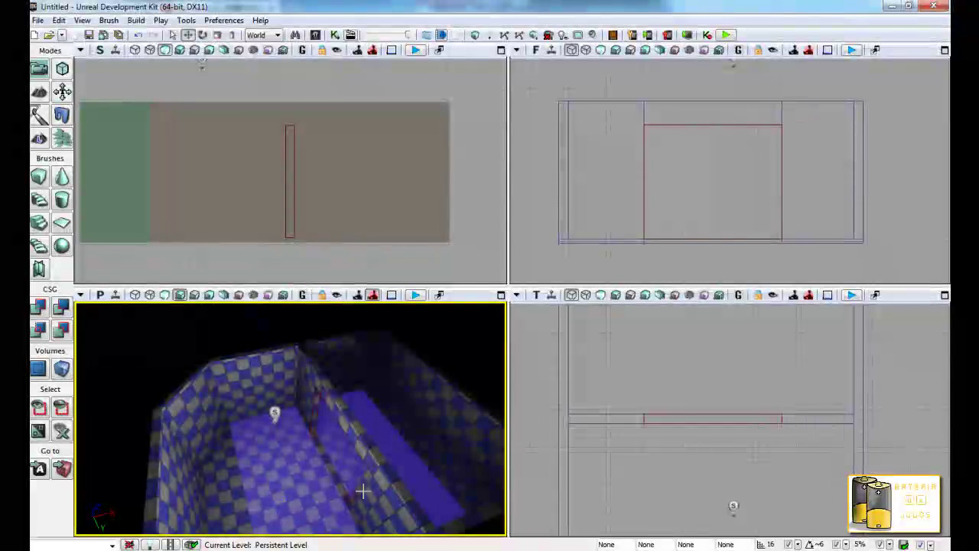
pyautogui.click(37, 20)
pyautogui.click(56, 81)
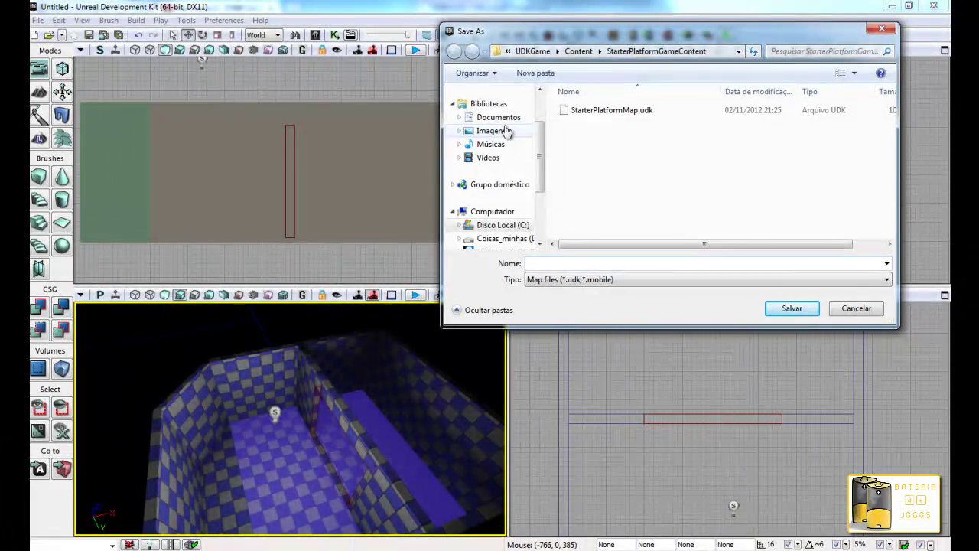
pyautogui.click(498, 117)
pyautogui.scroll(-3, 615, 231)
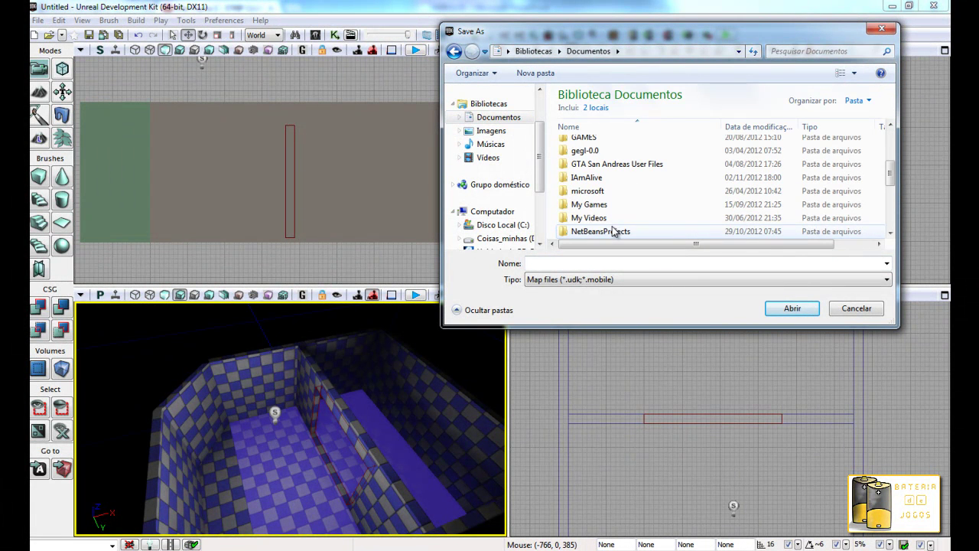
pyautogui.scroll(-1, 620, 206)
pyautogui.scroll(-2, 654, 210)
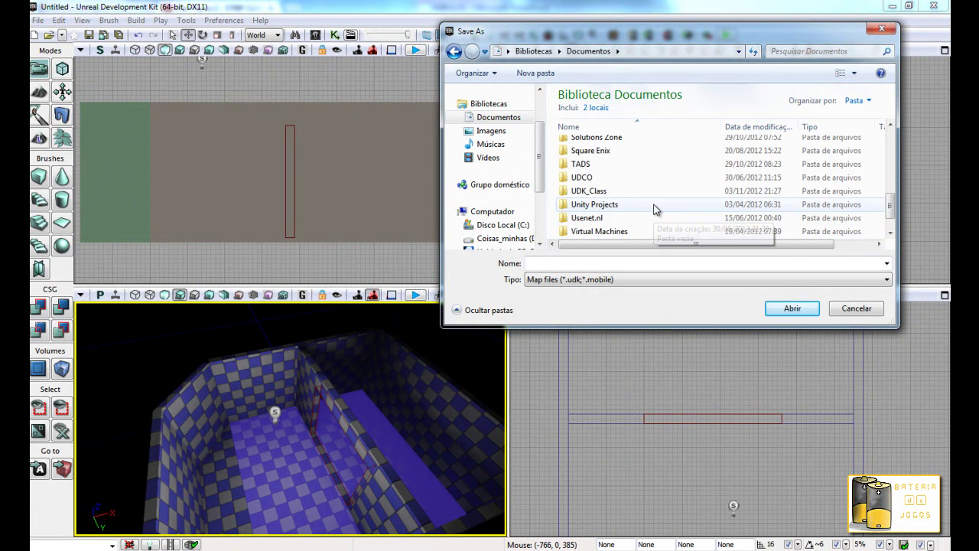
pyautogui.doubleClick(651, 190)
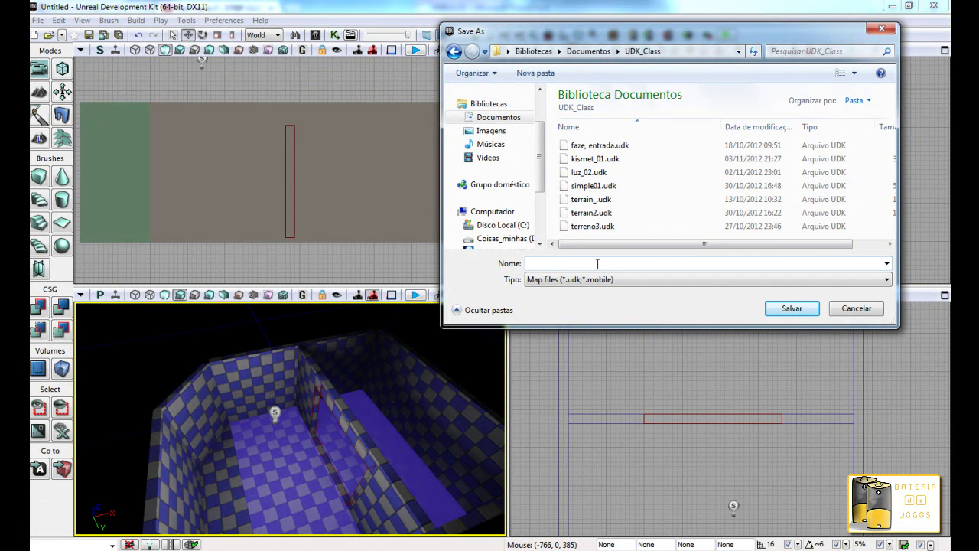
pyautogui.click(597, 264)
pyautogui.press('Return')
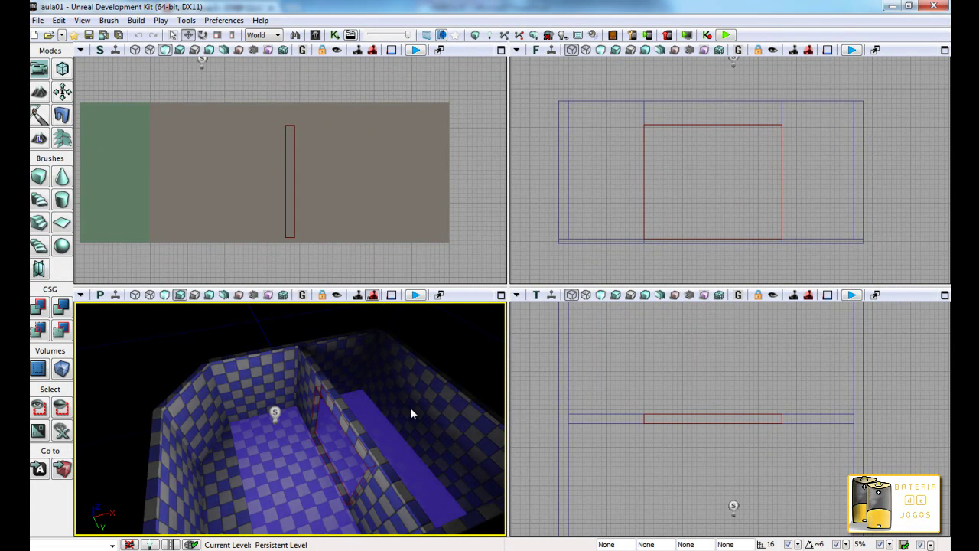
pyautogui.moveTo(407, 409)
pyautogui.mouseDown()
pyautogui.moveTo(358, 423)
pyautogui.moveTo(452, 394)
pyautogui.mouseUp()
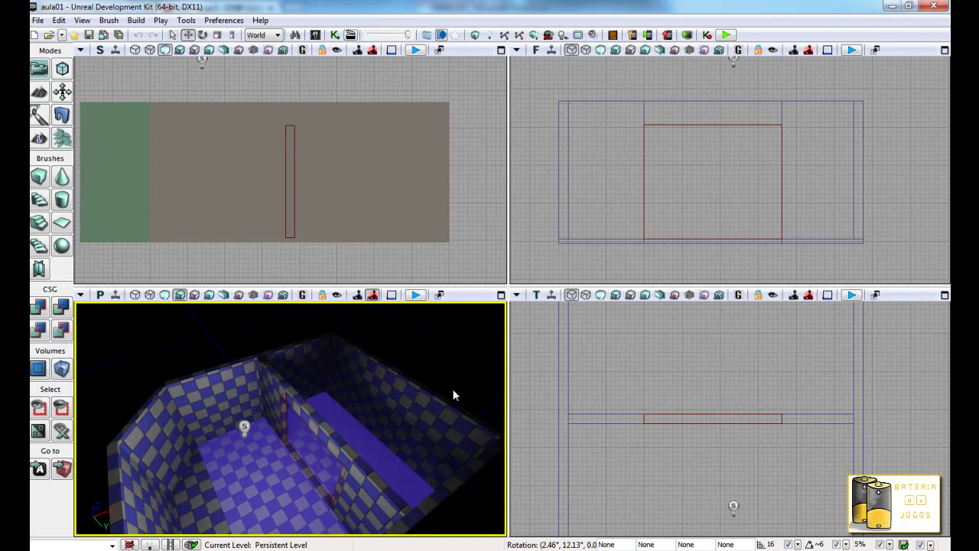
pyautogui.moveTo(453, 394); pyautogui.dragTo(447, 384)
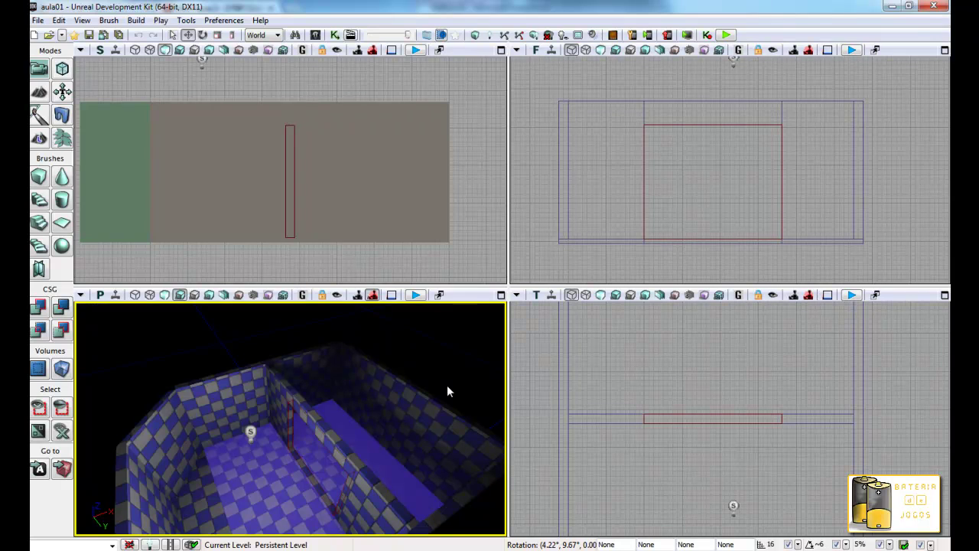